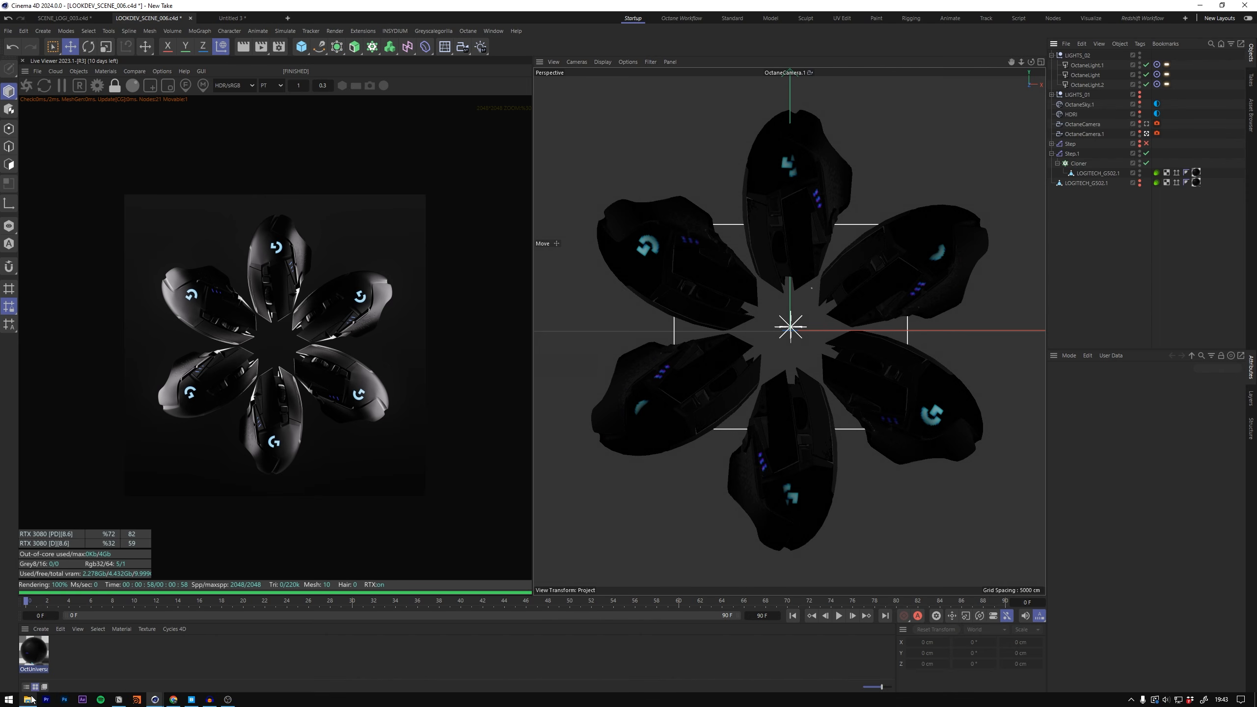
Step: Open the NEW stills folder and view the LOG_001.png and LOG_002.png renders beside the folder window
{"action": "left_click", "coordinate": [27, 699]}
{"action": "double_click", "coordinate": [729, 235]}
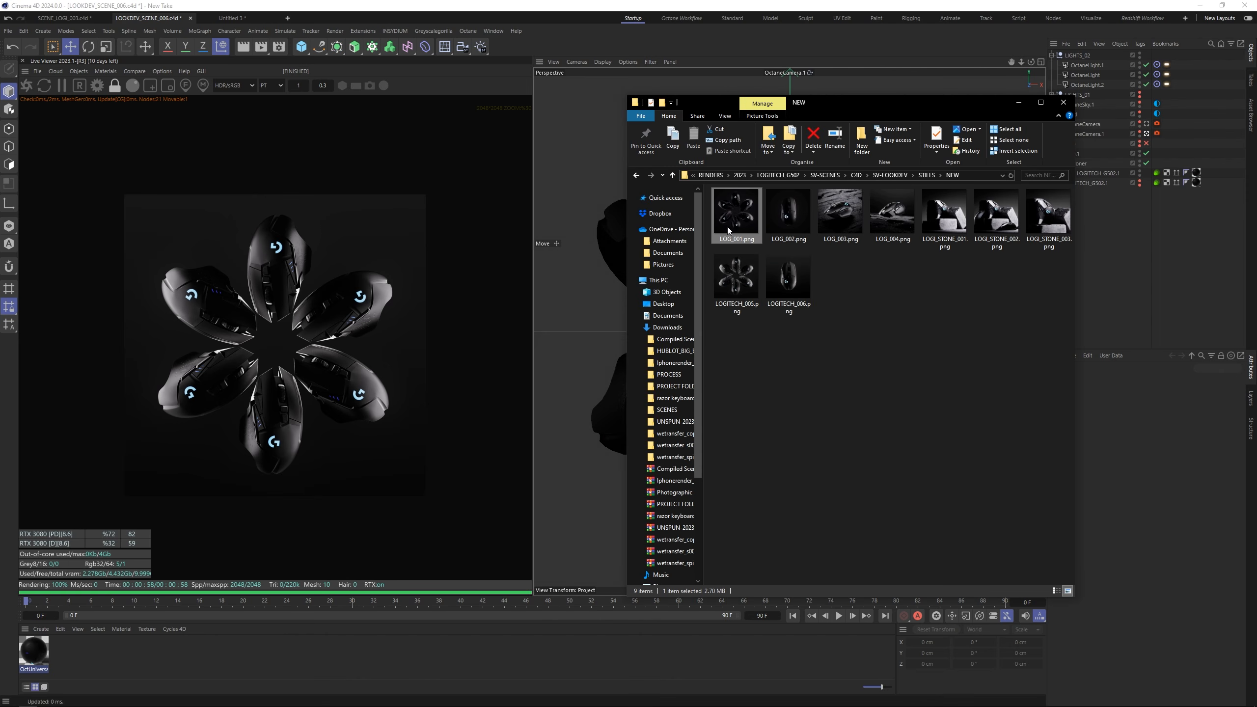
{"action": "left_click", "coordinate": [980, 331]}
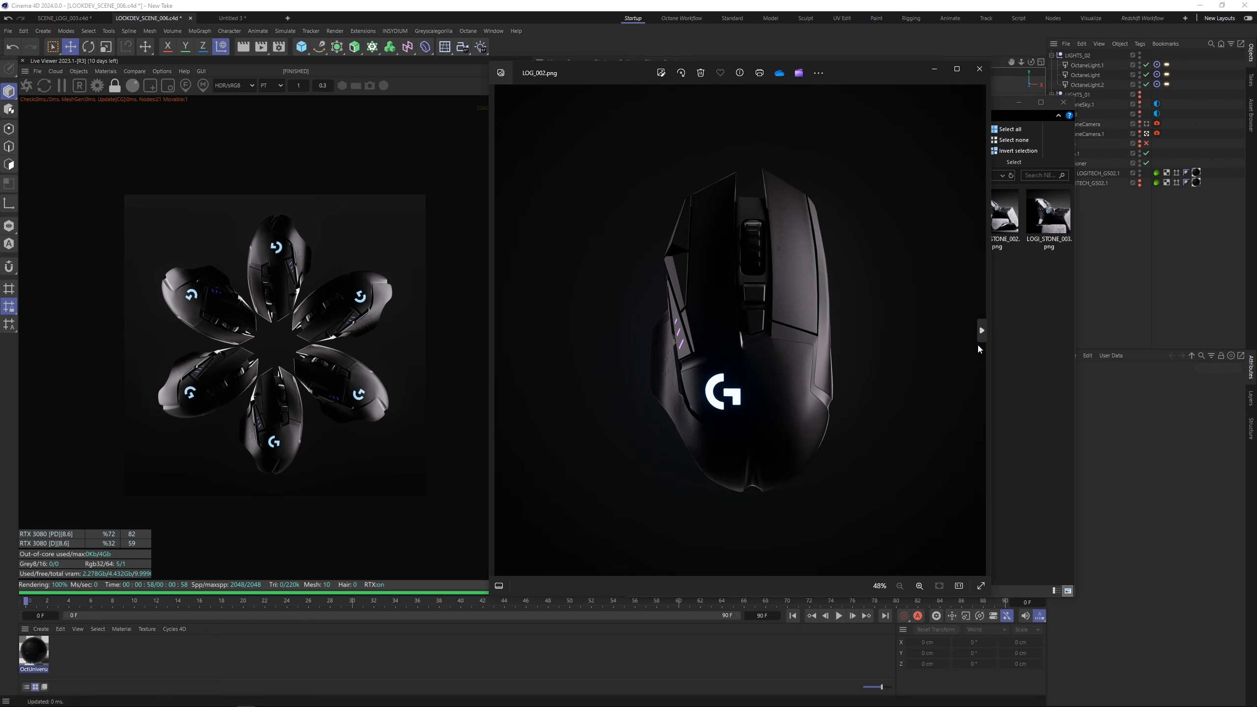
{"action": "left_click_drag", "start_coordinate": [862, 77], "coordinate": [454, 113]}
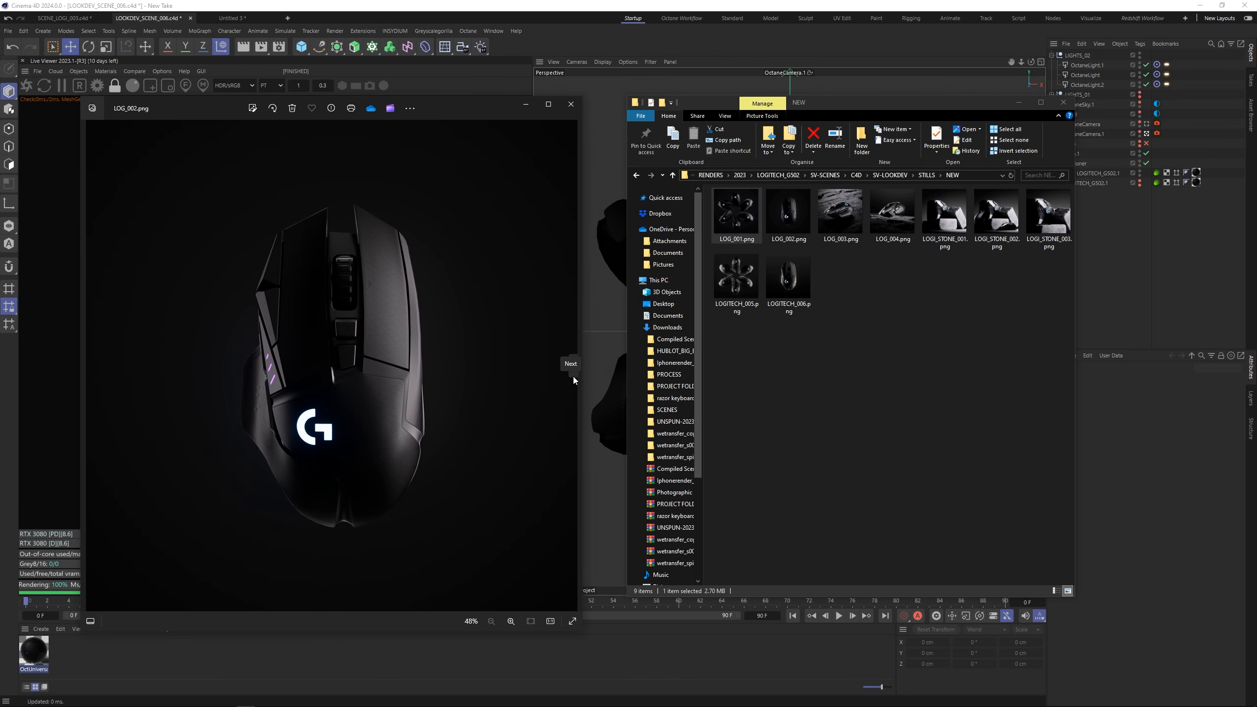
Step: Look through the remaining mouse stills from LOG_003.png to LOGITECH_005.png, revisit the LOGI_STONE shots, and put away the viewer and folder
{"action": "left_click", "coordinate": [574, 373]}
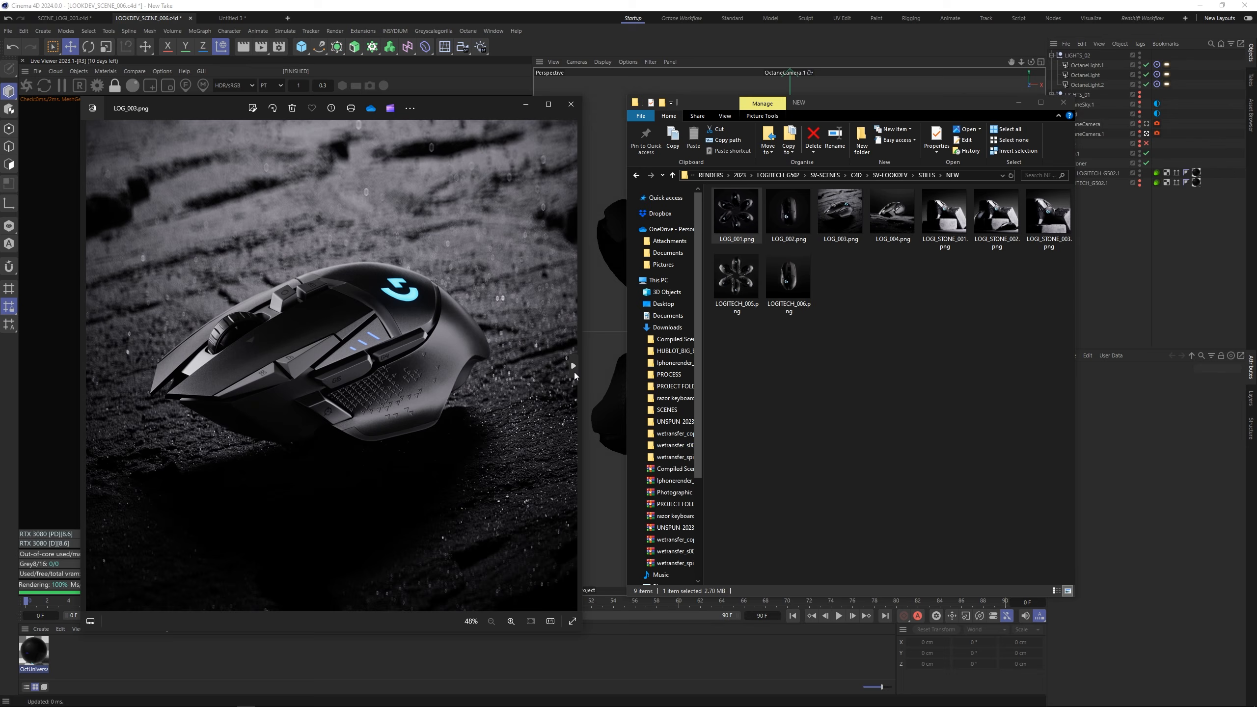
{"action": "left_click", "coordinate": [573, 370]}
{"action": "left_click", "coordinate": [573, 370]}
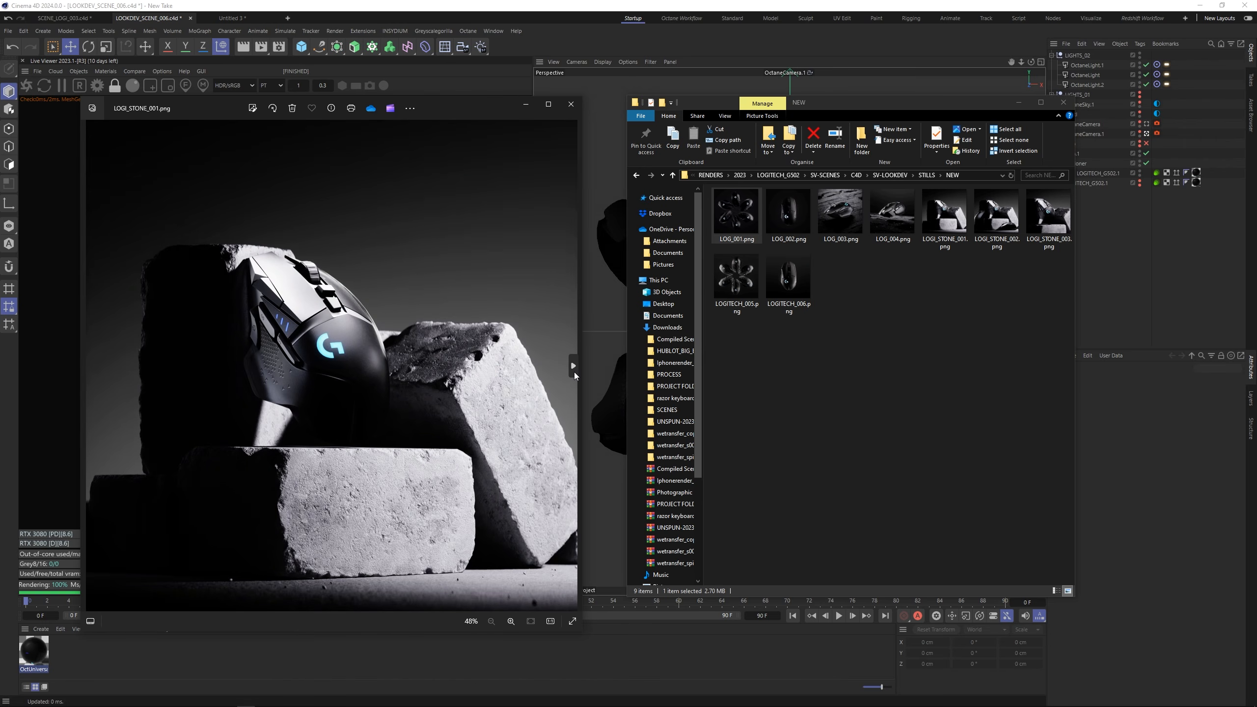
{"action": "left_click", "coordinate": [574, 372]}
{"action": "left_click", "coordinate": [574, 368]}
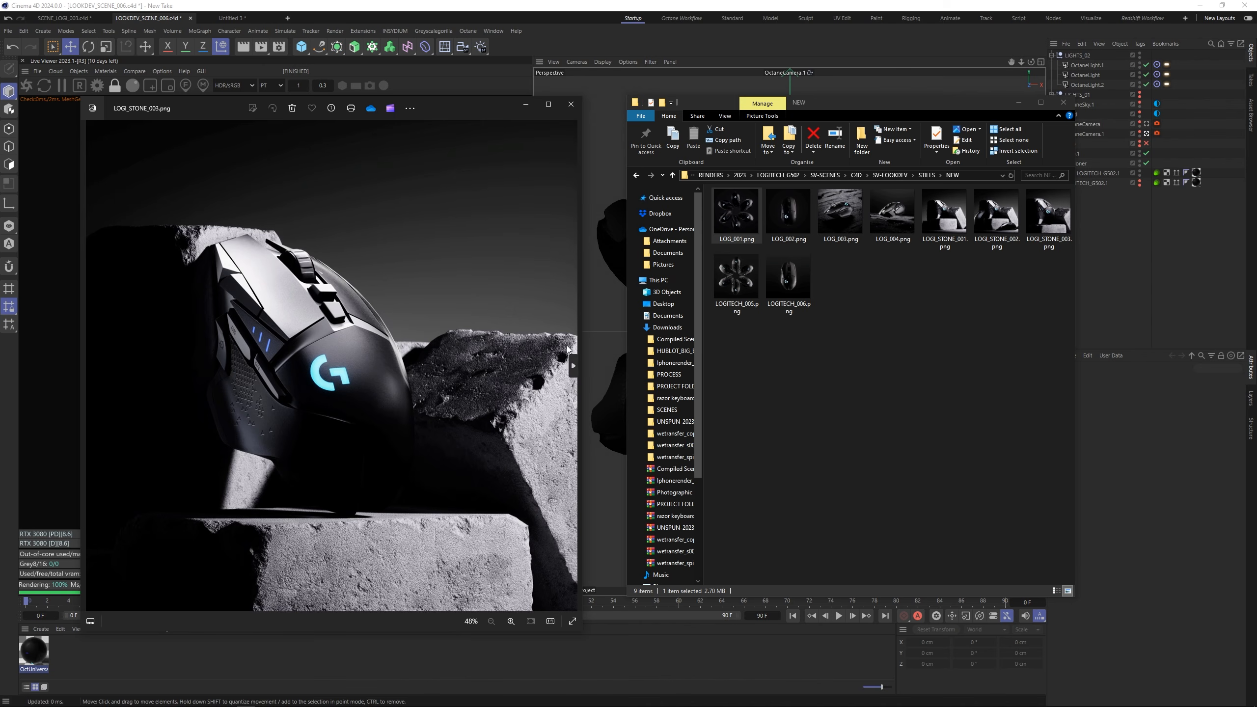
{"action": "left_click", "coordinate": [574, 367]}
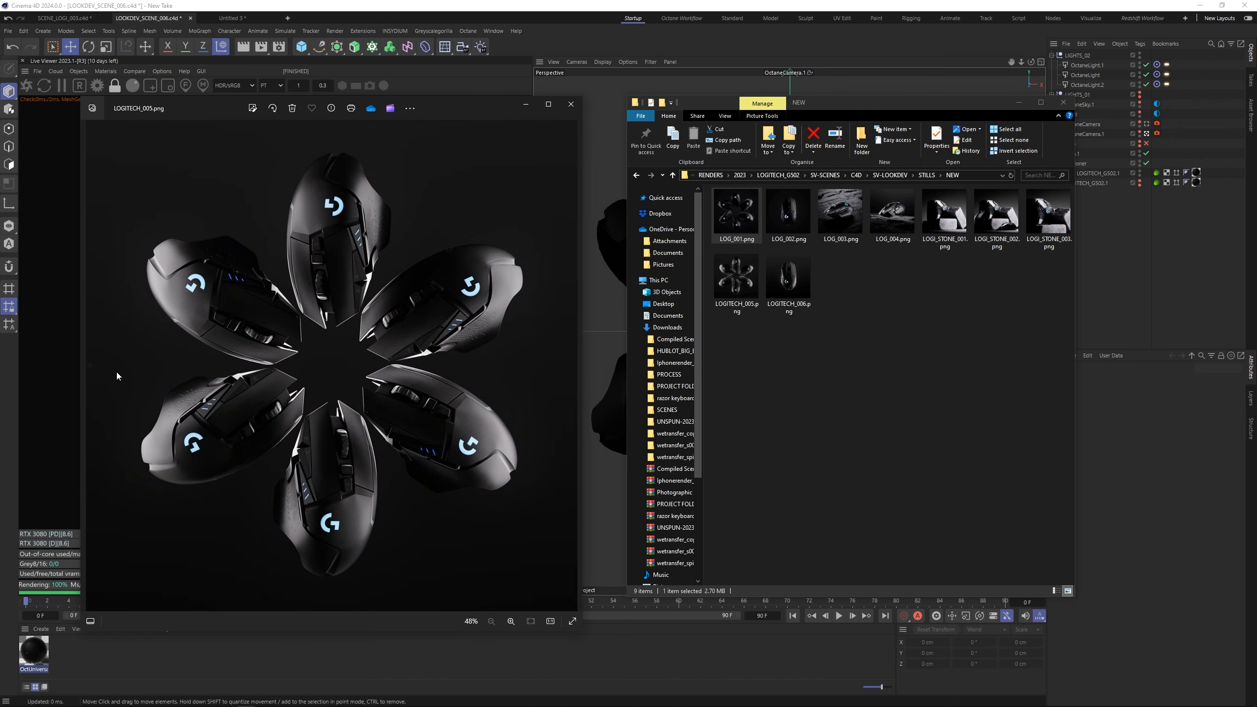
{"action": "left_click", "coordinate": [89, 366]}
{"action": "left_click", "coordinate": [89, 366]}
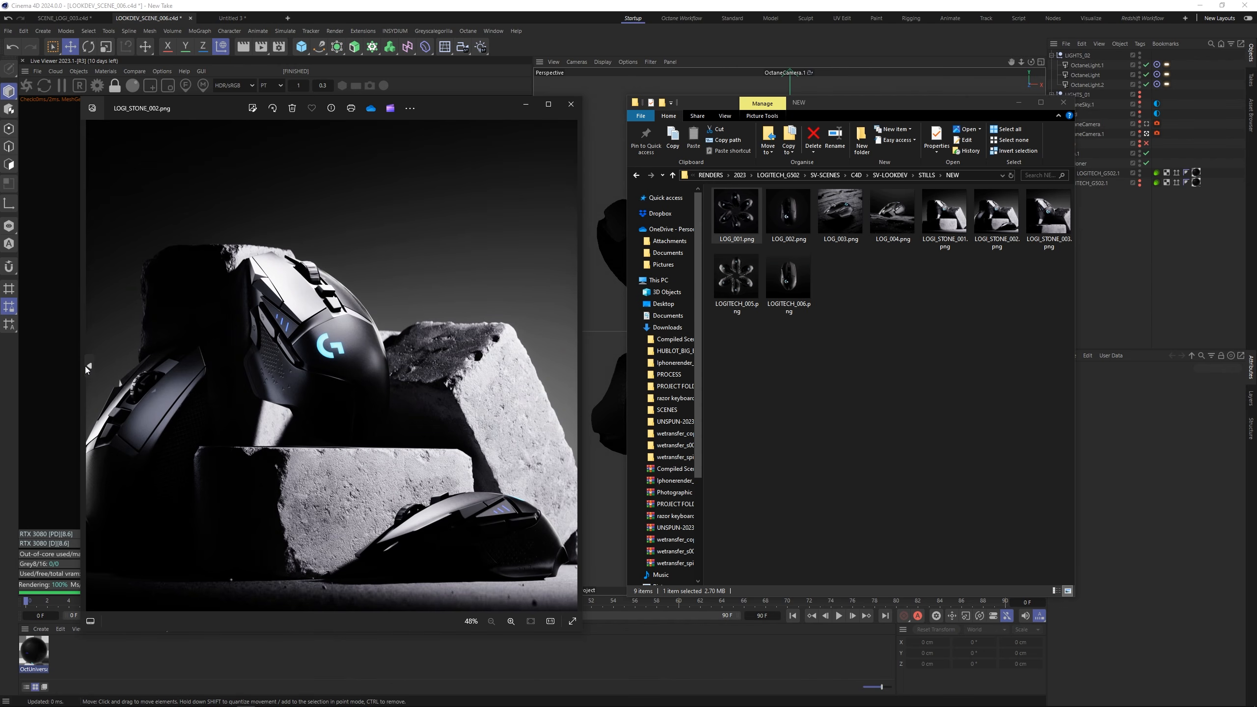
{"action": "left_click", "coordinate": [571, 104]}
{"action": "left_click", "coordinate": [1018, 103]}
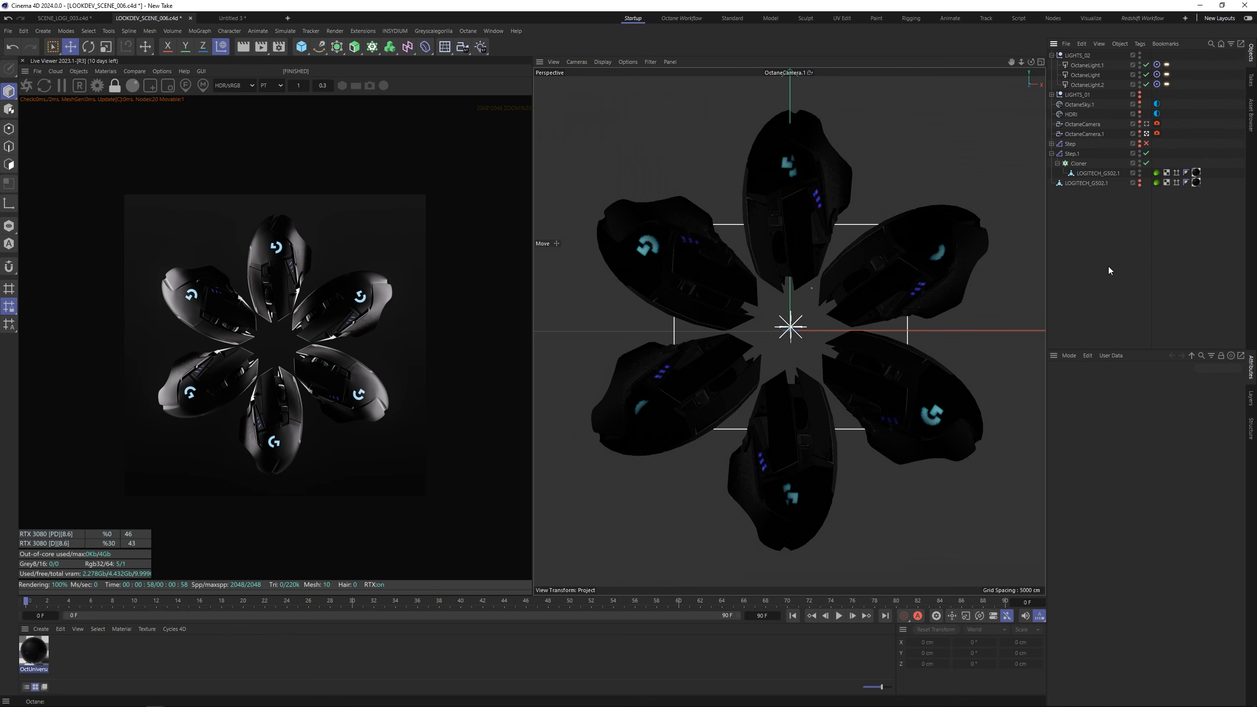
Step: Activate the Main take and delete the LIGHTS_01 group from the scene
{"action": "left_click", "coordinate": [1252, 79]}
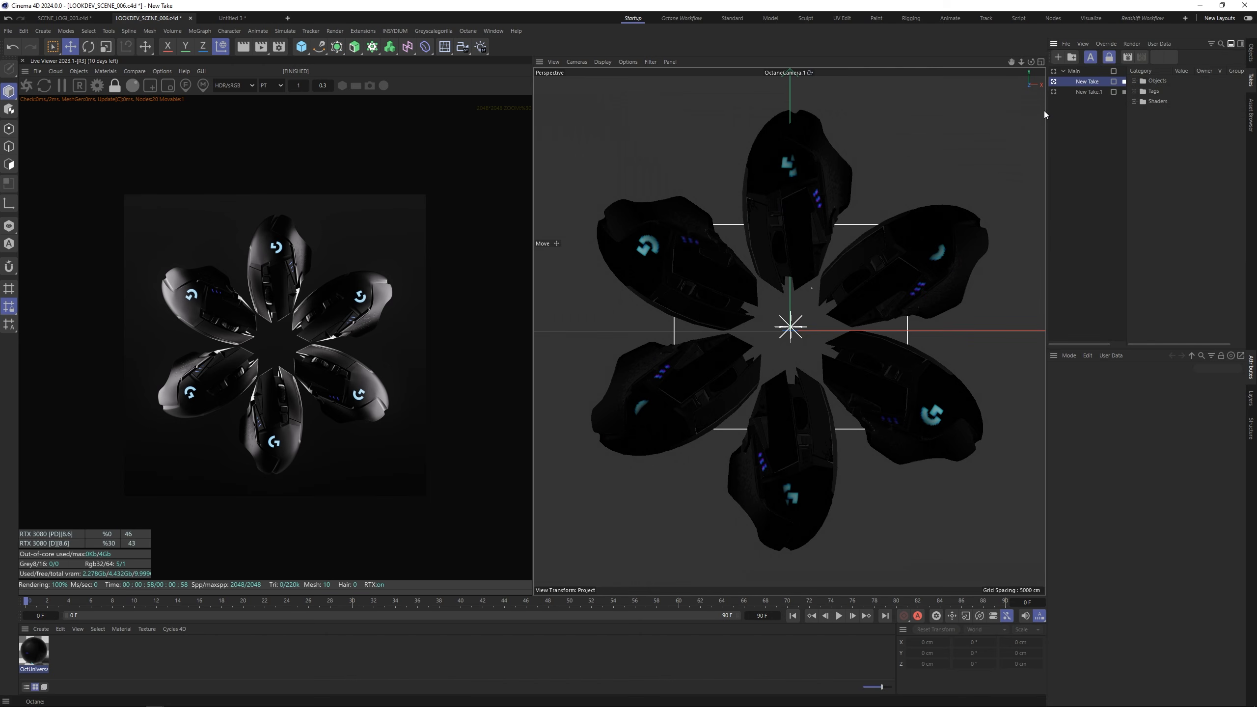
{"action": "left_click", "coordinate": [1055, 93]}
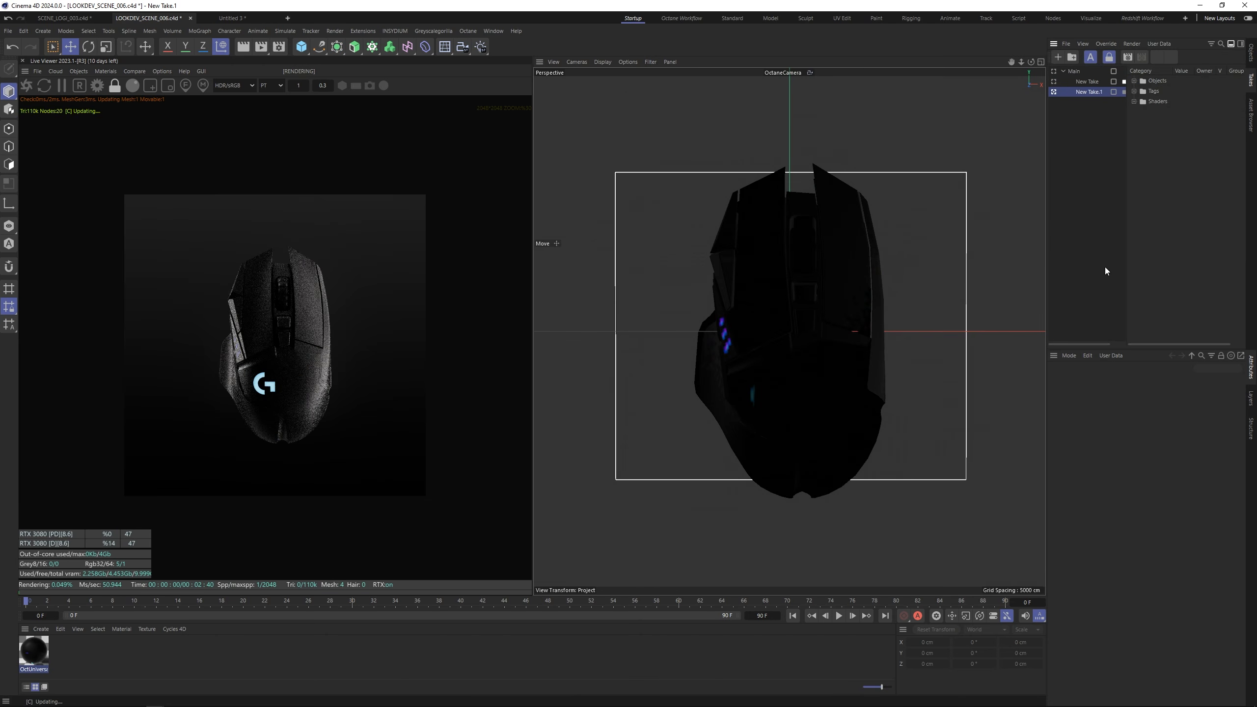
{"action": "left_click", "coordinate": [1054, 71]}
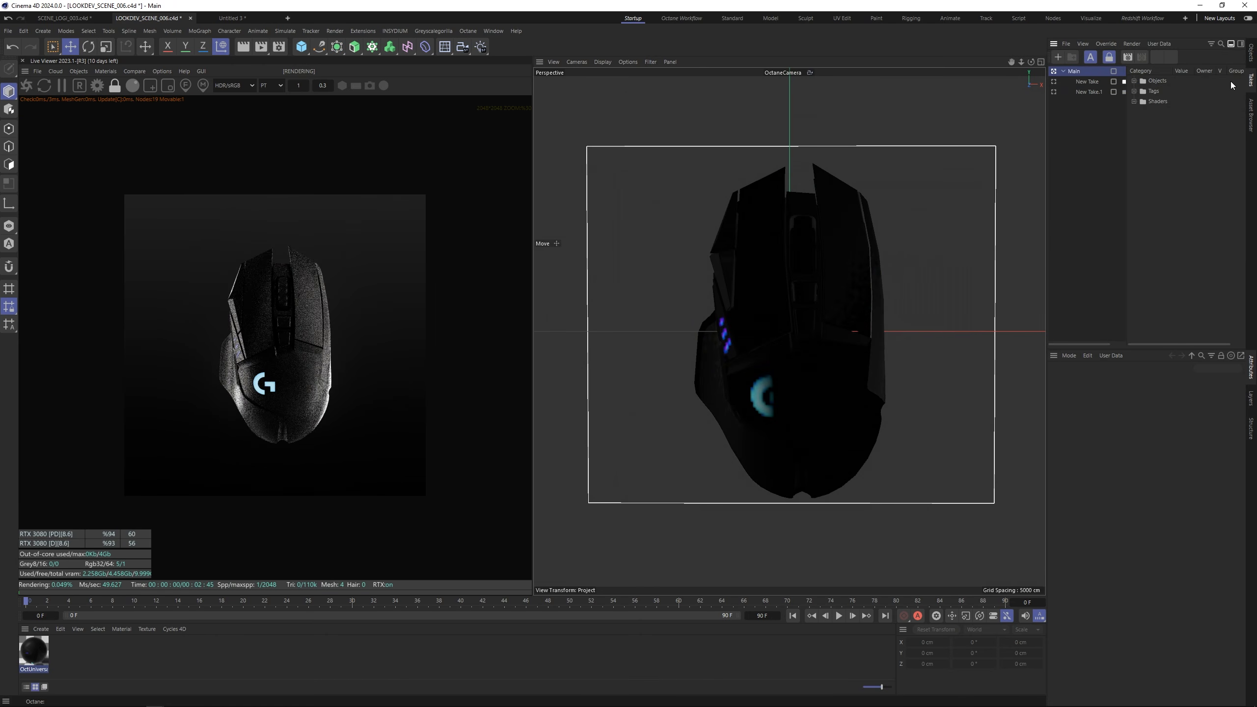
{"action": "left_click", "coordinate": [1251, 52]}
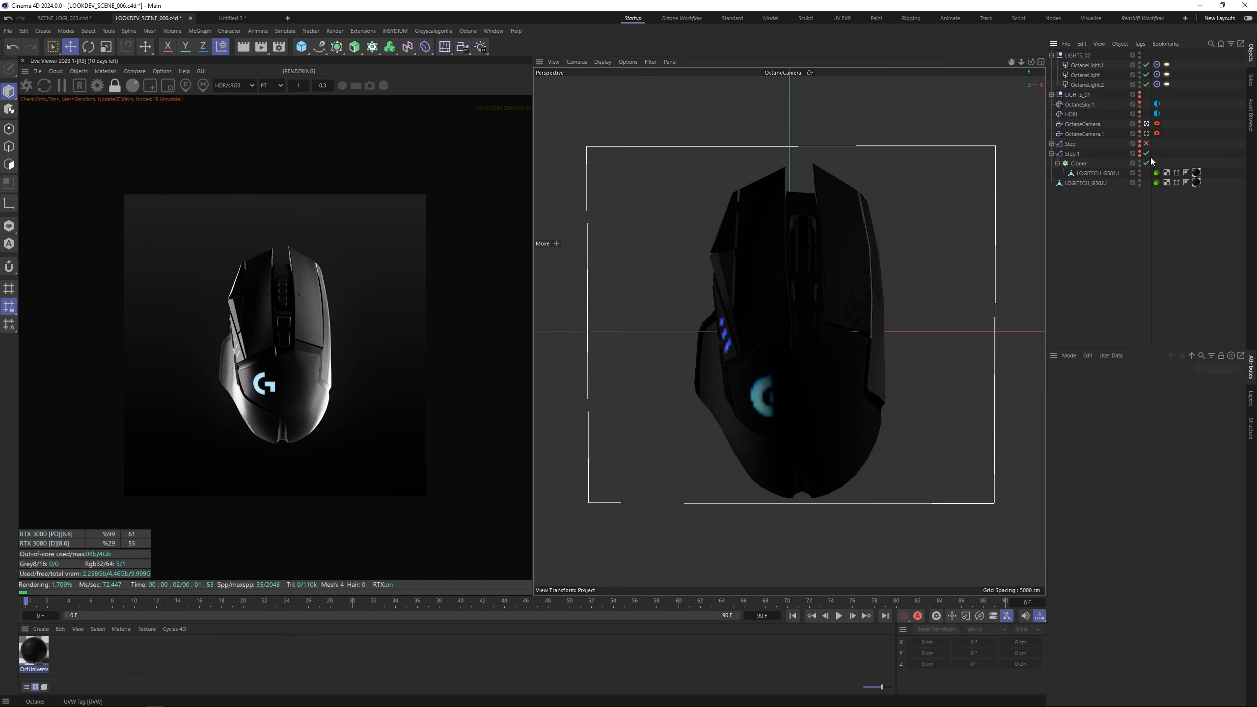
{"action": "left_click", "coordinate": [1089, 94]}
{"action": "key", "text": "Delete"}
Step: Open the mouse material in the Octane Node Editor and examine its image textures and the surface close up in the render
{"action": "key", "text": "shift+n"}
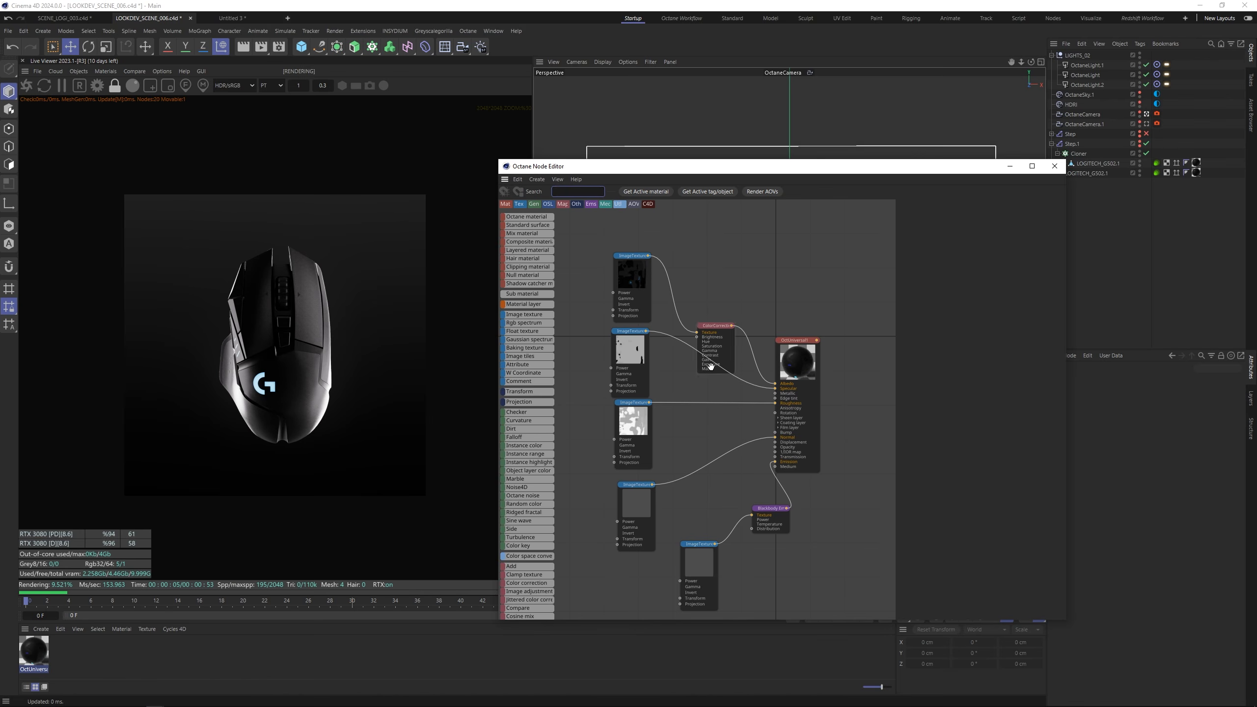
{"action": "middle_click_drag", "start_coordinate": [709, 403], "coordinate": [714, 360]}
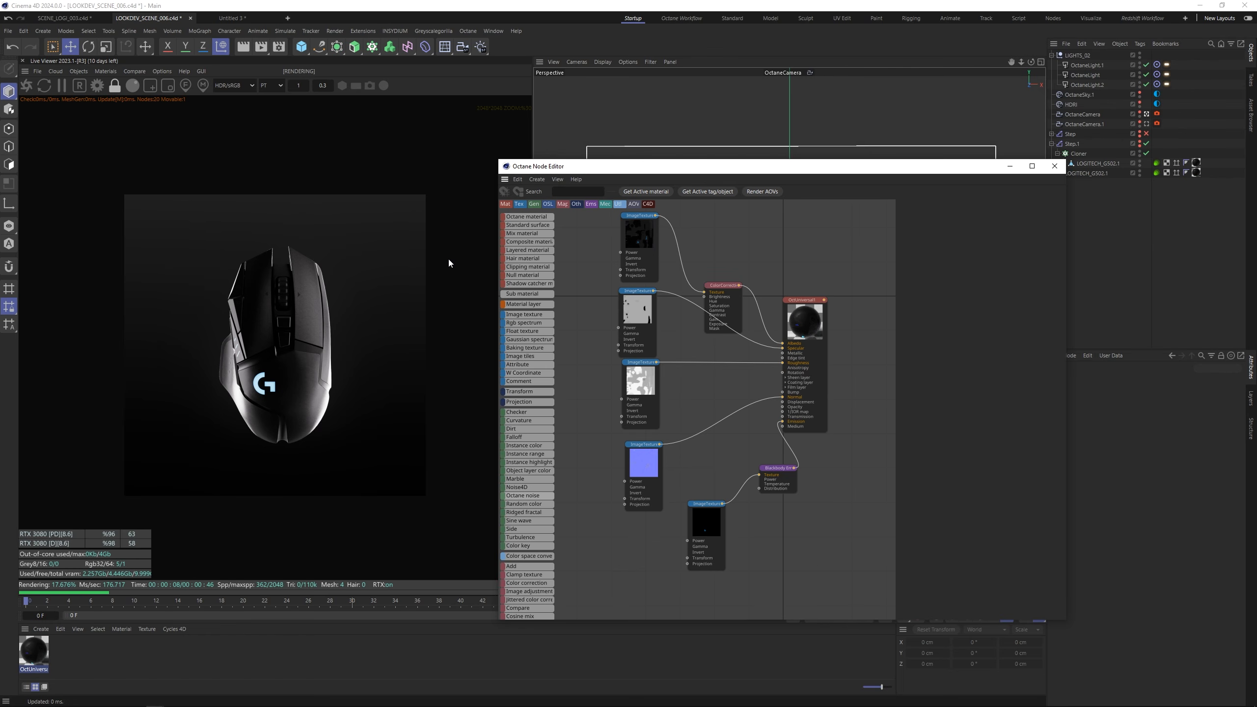
{"action": "middle_click_drag", "start_coordinate": [685, 389], "coordinate": [715, 406]}
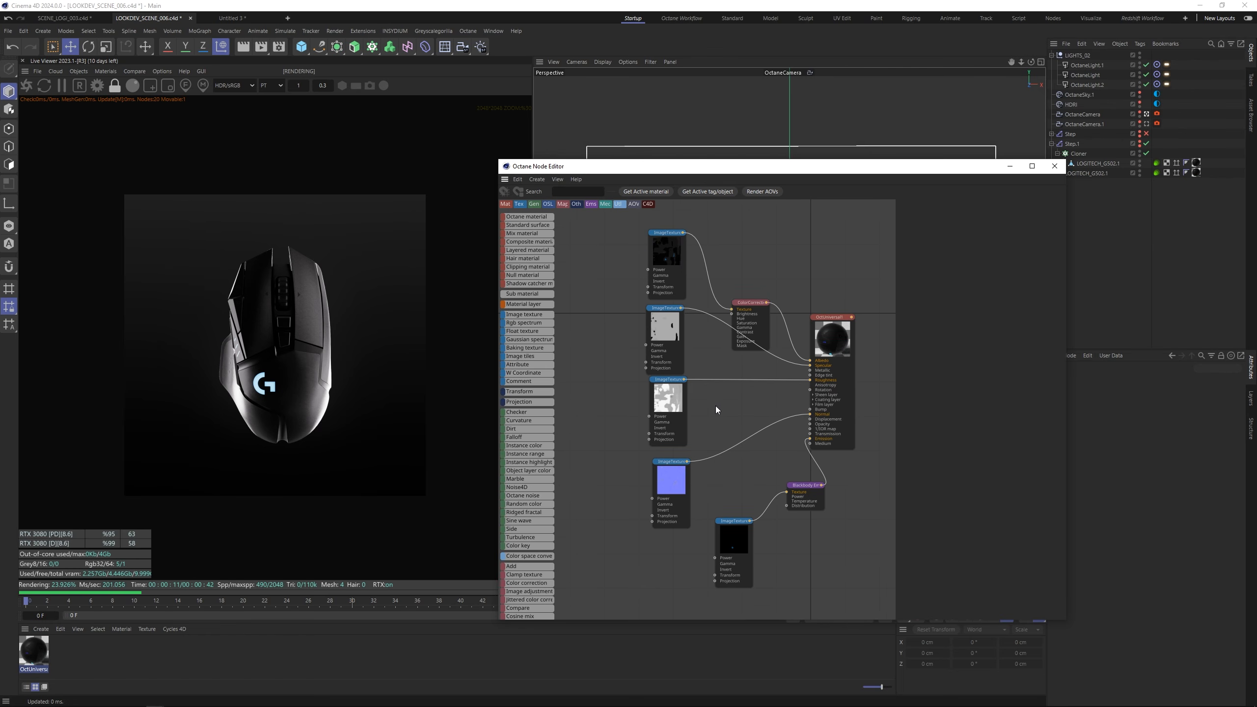
{"action": "left_click", "coordinate": [660, 322]}
{"action": "left_click", "coordinate": [666, 394]}
{"action": "left_click", "coordinate": [678, 466]}
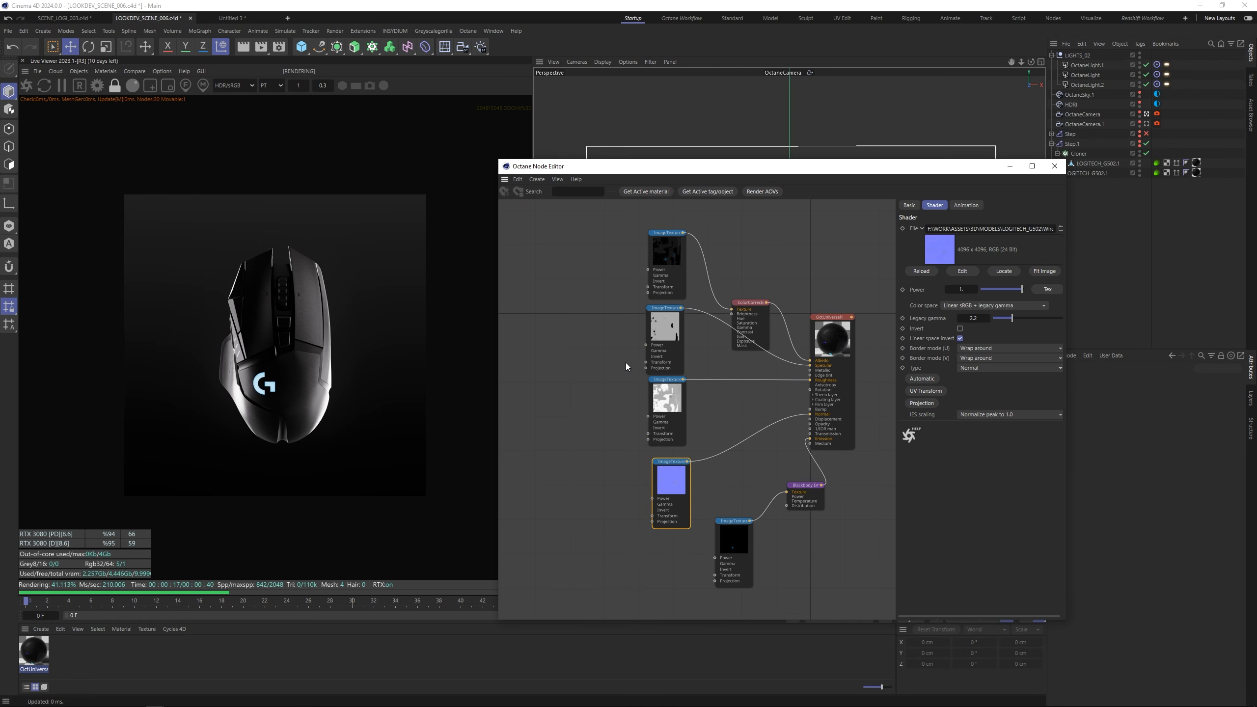
{"action": "scroll", "coordinate": [273, 361], "scroll_direction": "up", "scroll_amount": 4}
{"action": "scroll", "coordinate": [376, 307], "scroll_direction": "up", "scroll_amount": 4}
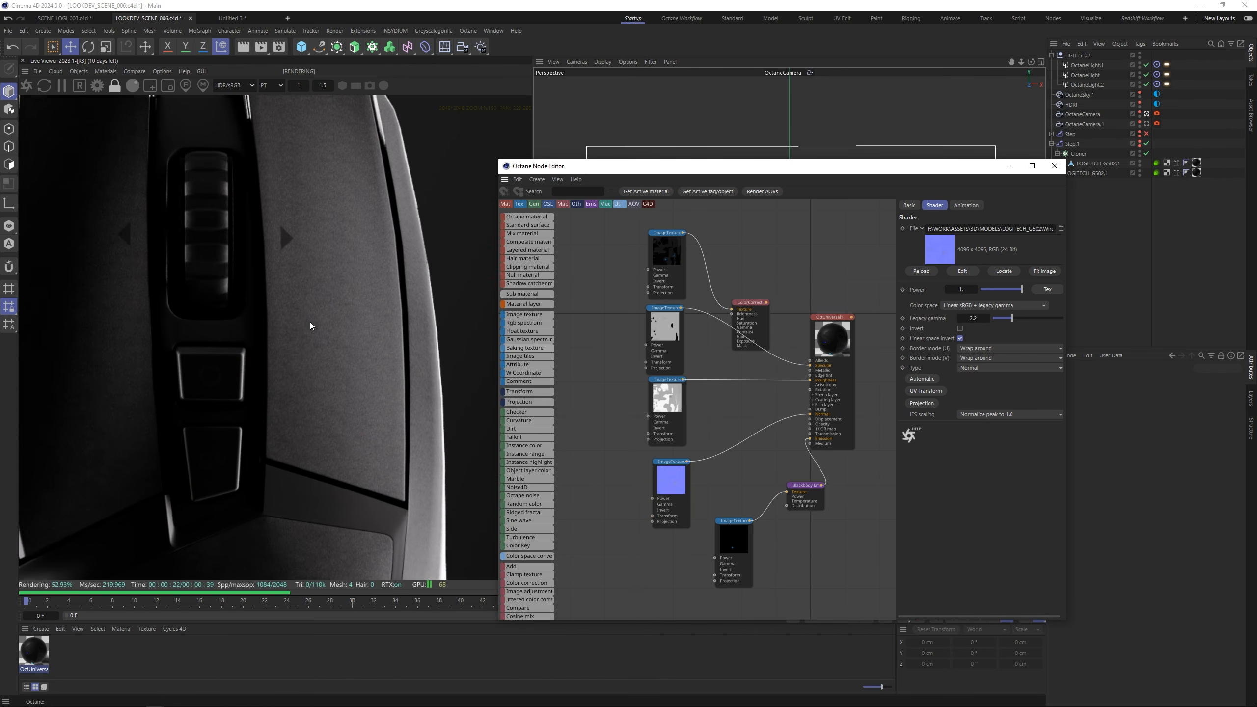
Step: Reconnect the ColorCorrection node to the material's Albedo input and set its source image texture's power to 0.6
{"action": "left_click_drag", "start_coordinate": [766, 302], "coordinate": [811, 361]}
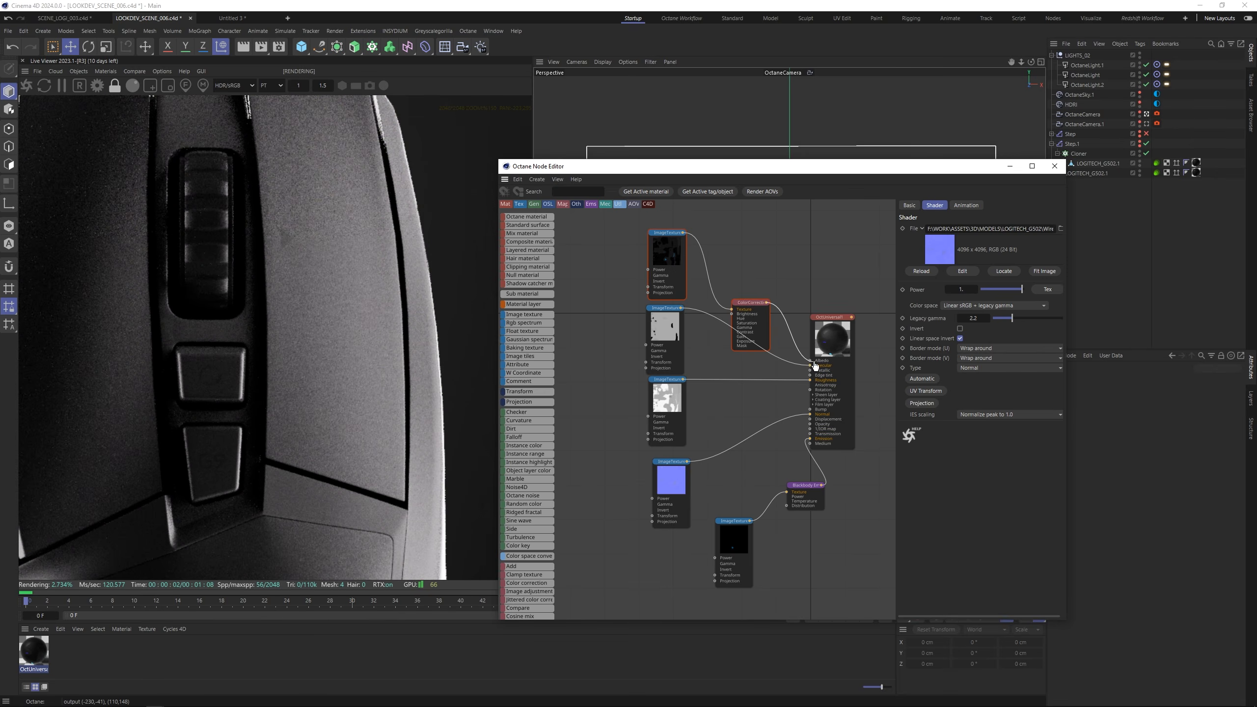
{"action": "left_click", "coordinate": [741, 302]}
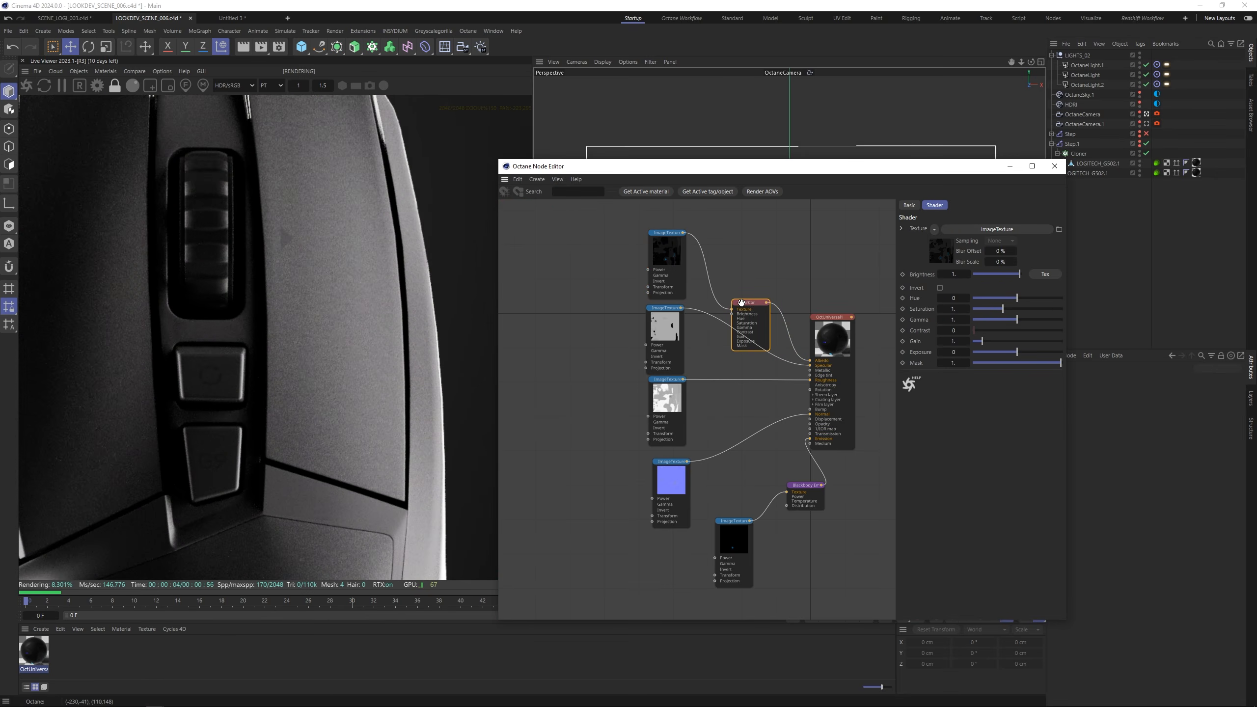
{"action": "left_click", "coordinate": [673, 246]}
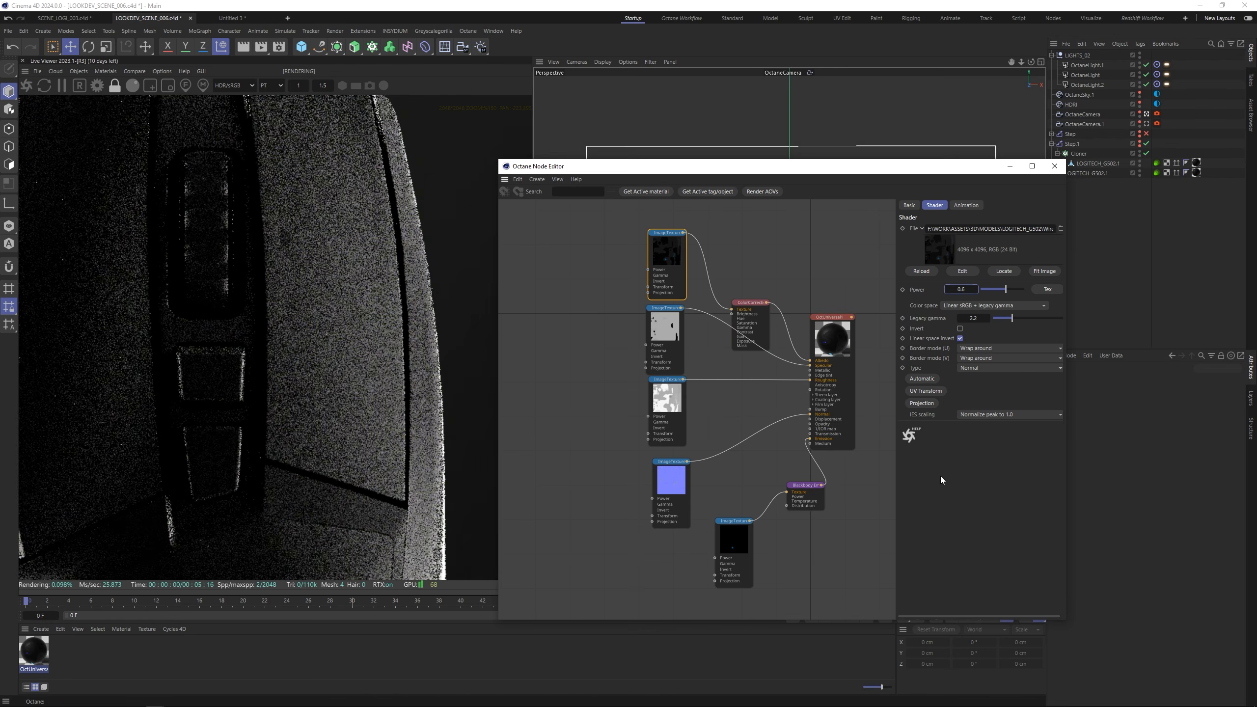
Step: Set the ColorCorrection node's gamma to 1.5 and check the mouse's darkened surfaces in the live render
{"action": "left_click", "coordinate": [752, 303]}
{"action": "left_click", "coordinate": [953, 319]}
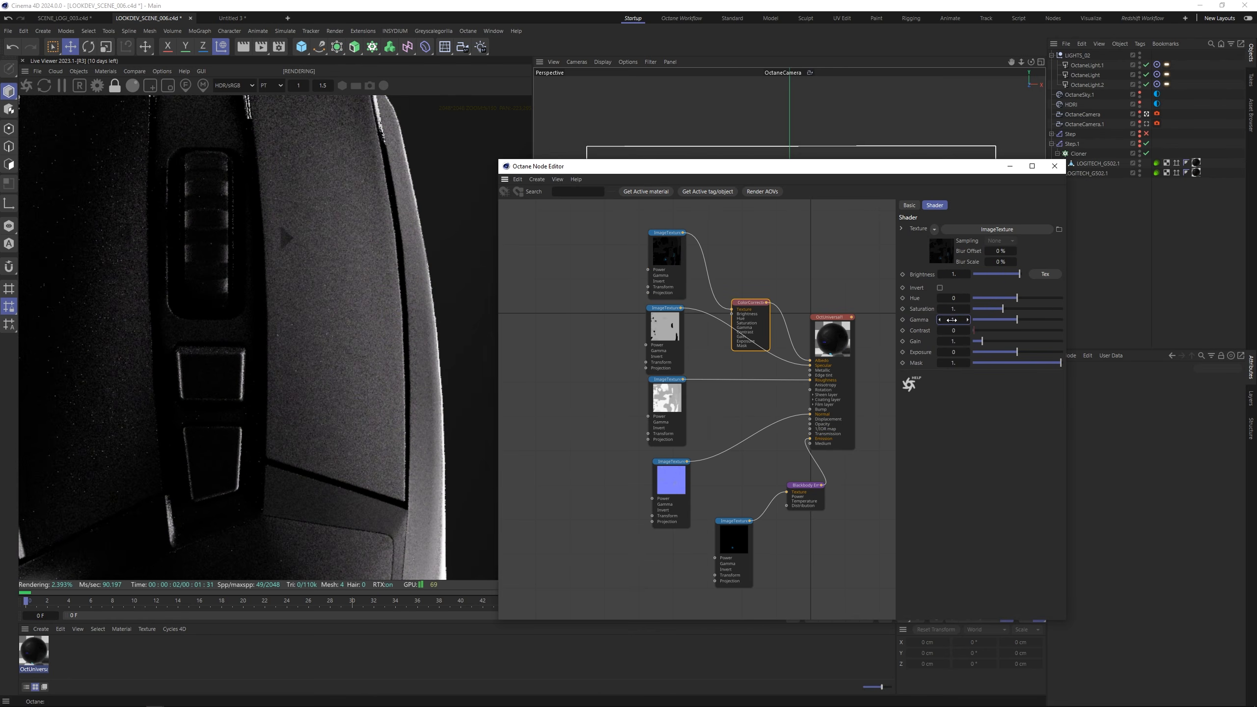
{"action": "type", "text": "1.5"}
{"action": "key", "text": "Return"}
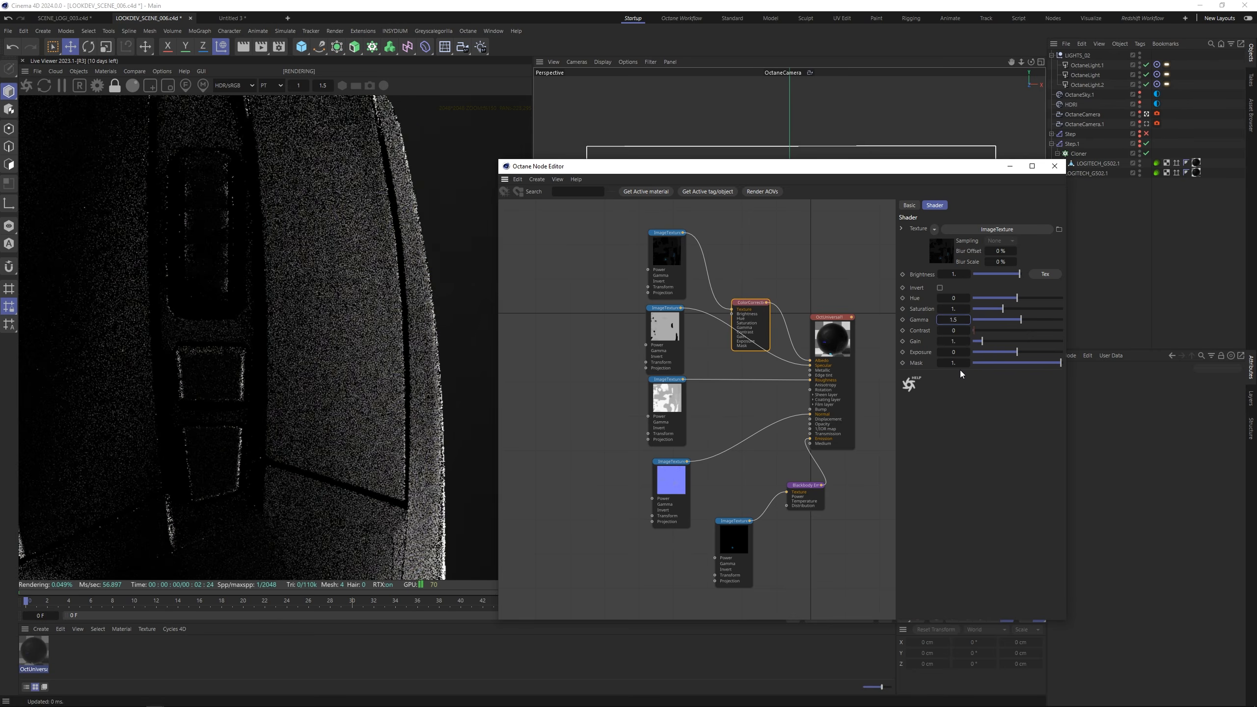
{"action": "scroll", "coordinate": [402, 311], "scroll_direction": "down", "scroll_amount": 5}
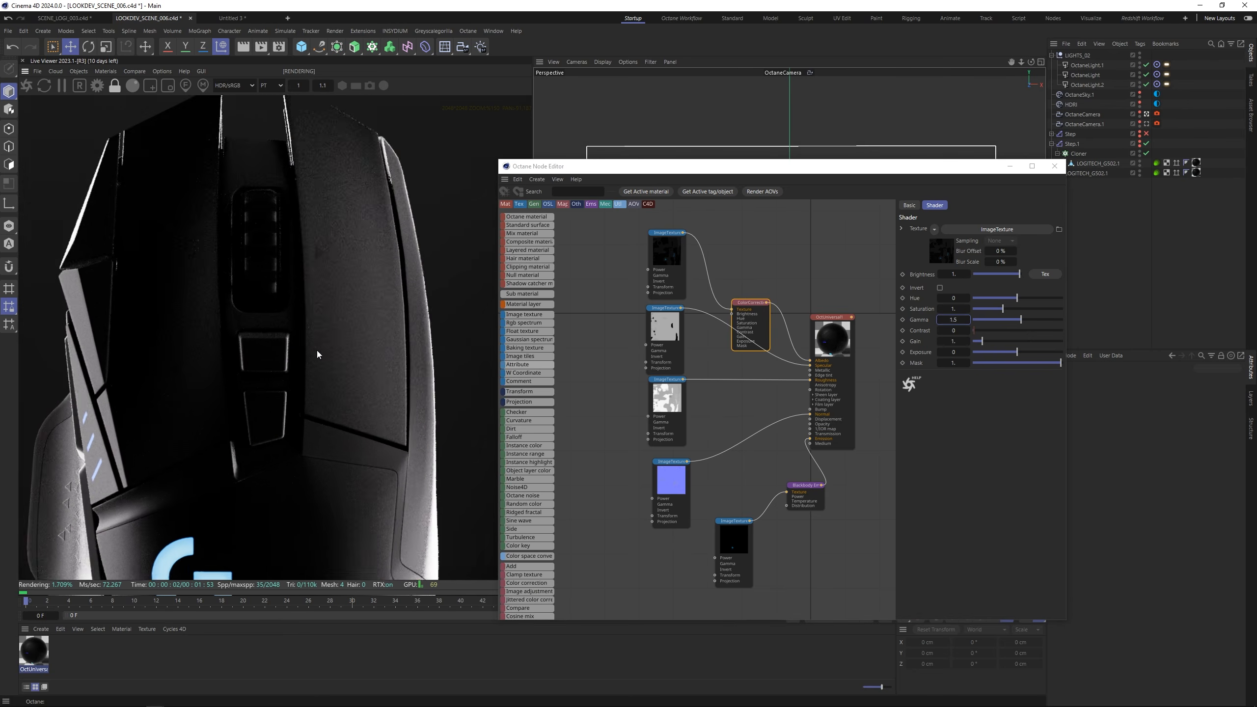
{"action": "scroll", "coordinate": [204, 305], "scroll_direction": "up", "scroll_amount": 8}
{"action": "middle_click_drag", "start_coordinate": [205, 302], "coordinate": [413, 355]}
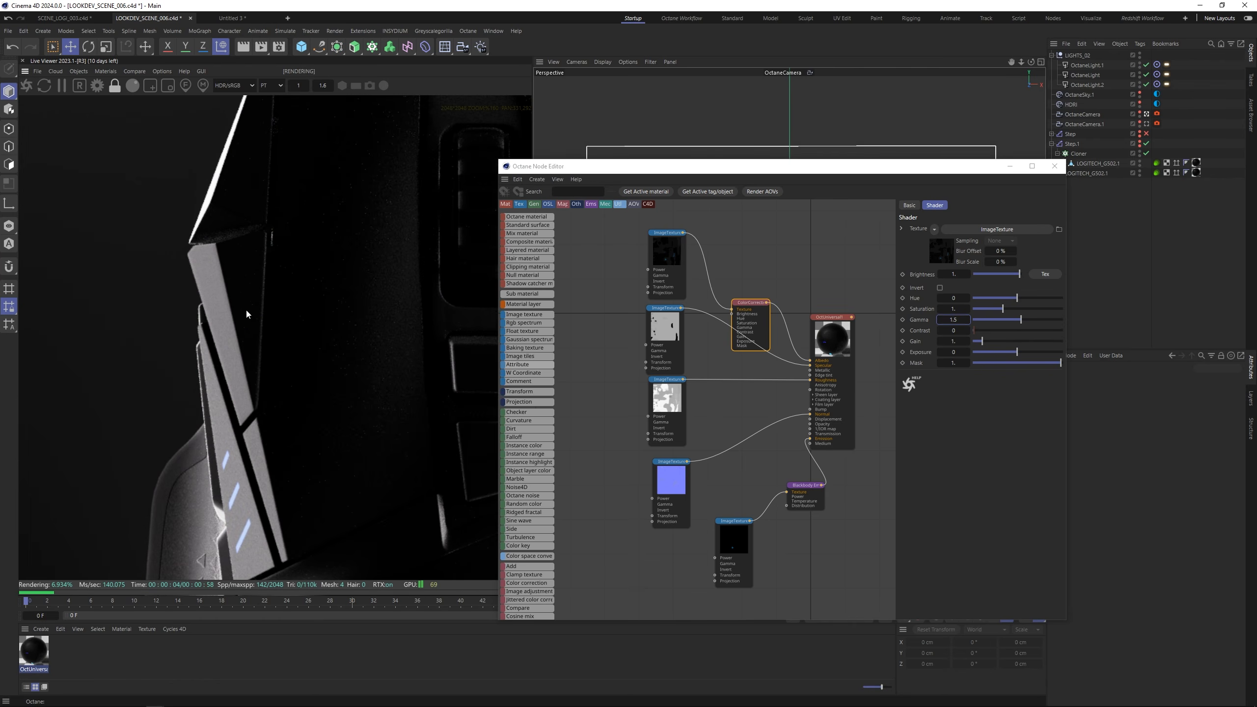
{"action": "scroll", "coordinate": [259, 259], "scroll_direction": "down", "scroll_amount": 6}
{"action": "scroll", "coordinate": [290, 285], "scroll_direction": "up", "scroll_amount": 4}
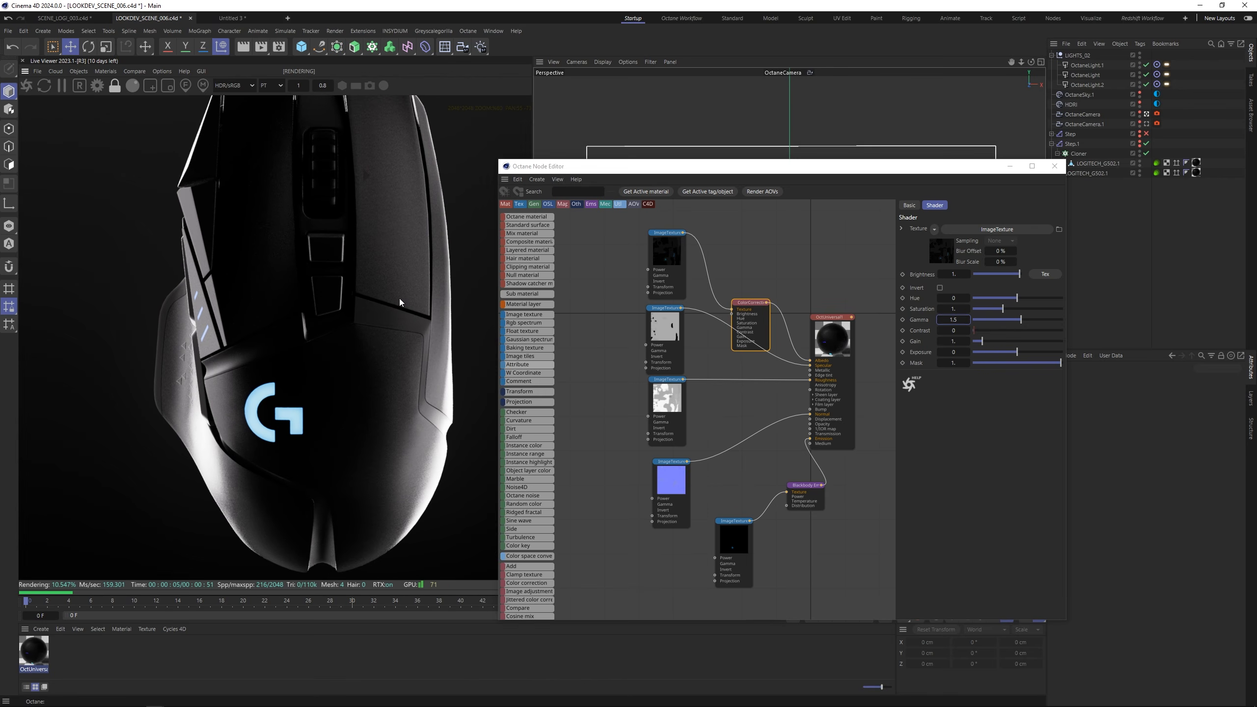
{"action": "scroll", "coordinate": [398, 298], "scroll_direction": "up", "scroll_amount": 2}
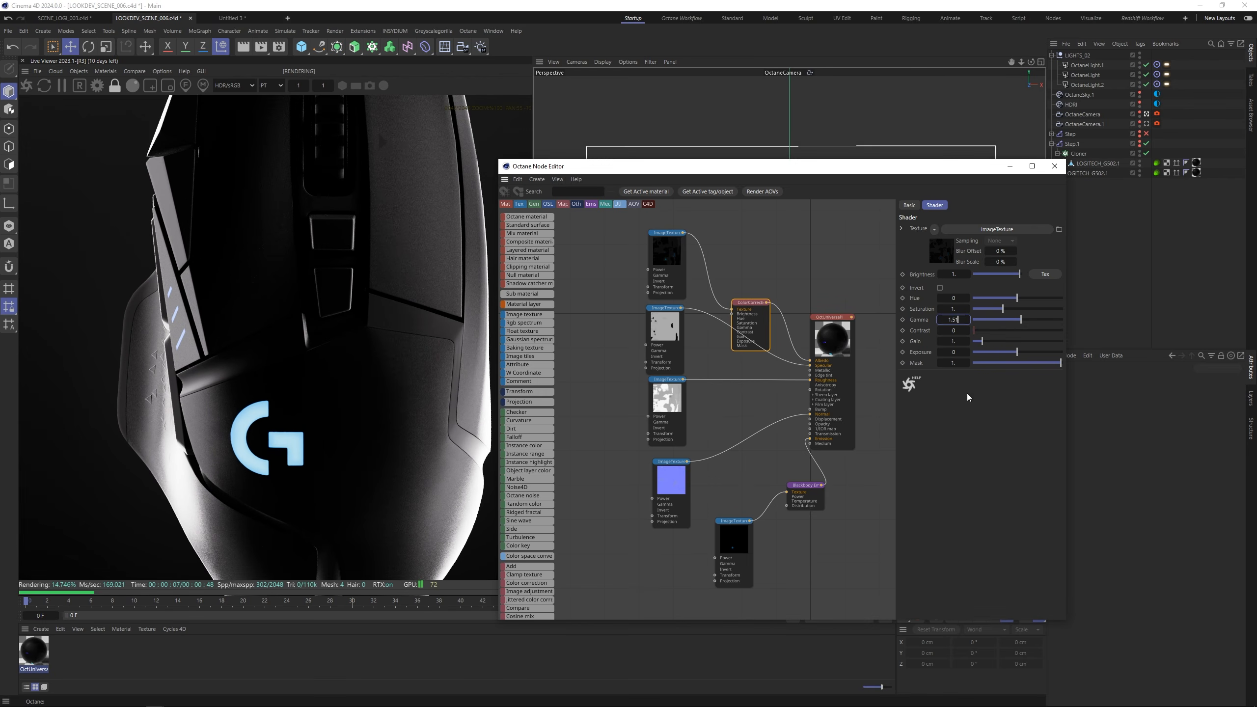
Step: Readjust the ColorCorrection gamma, set the power of the image texture feeding it to 0.8, and check the whole mouse
{"action": "double_click", "coordinate": [957, 319]}
{"action": "left_click", "coordinate": [668, 262]}
{"action": "double_click", "coordinate": [963, 289]}
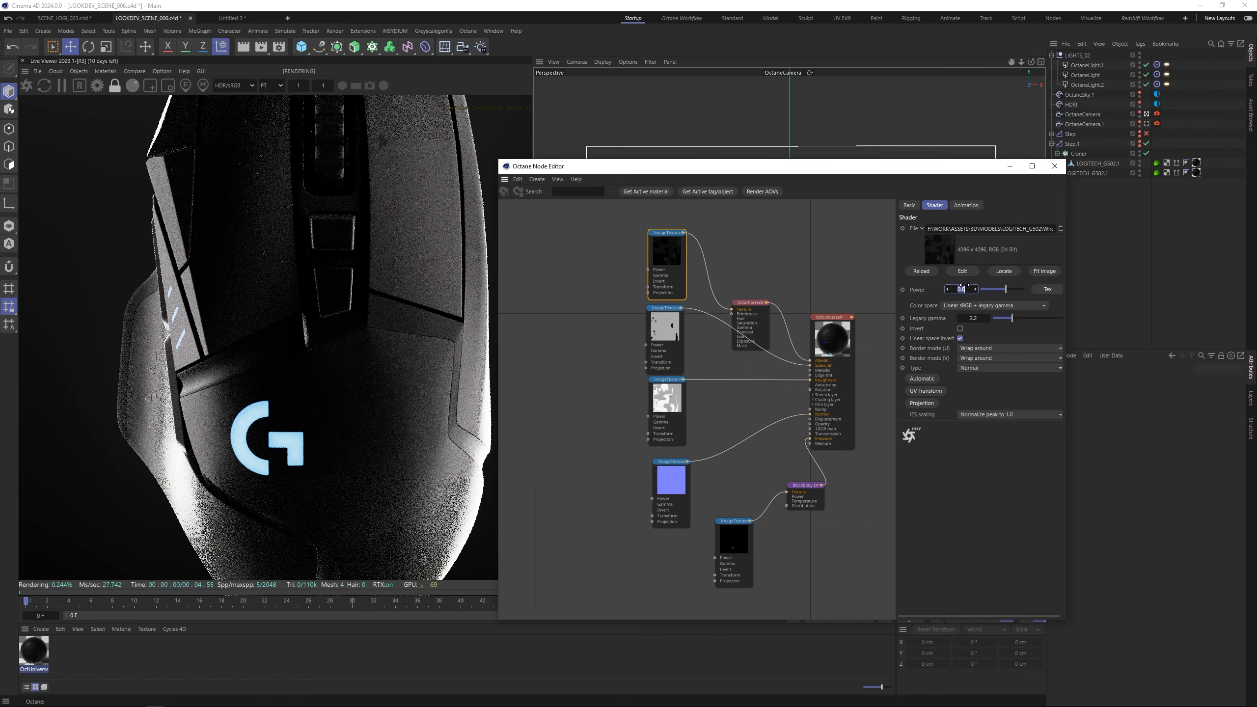
{"action": "type", "text": "0.8"}
{"action": "key", "text": "Return"}
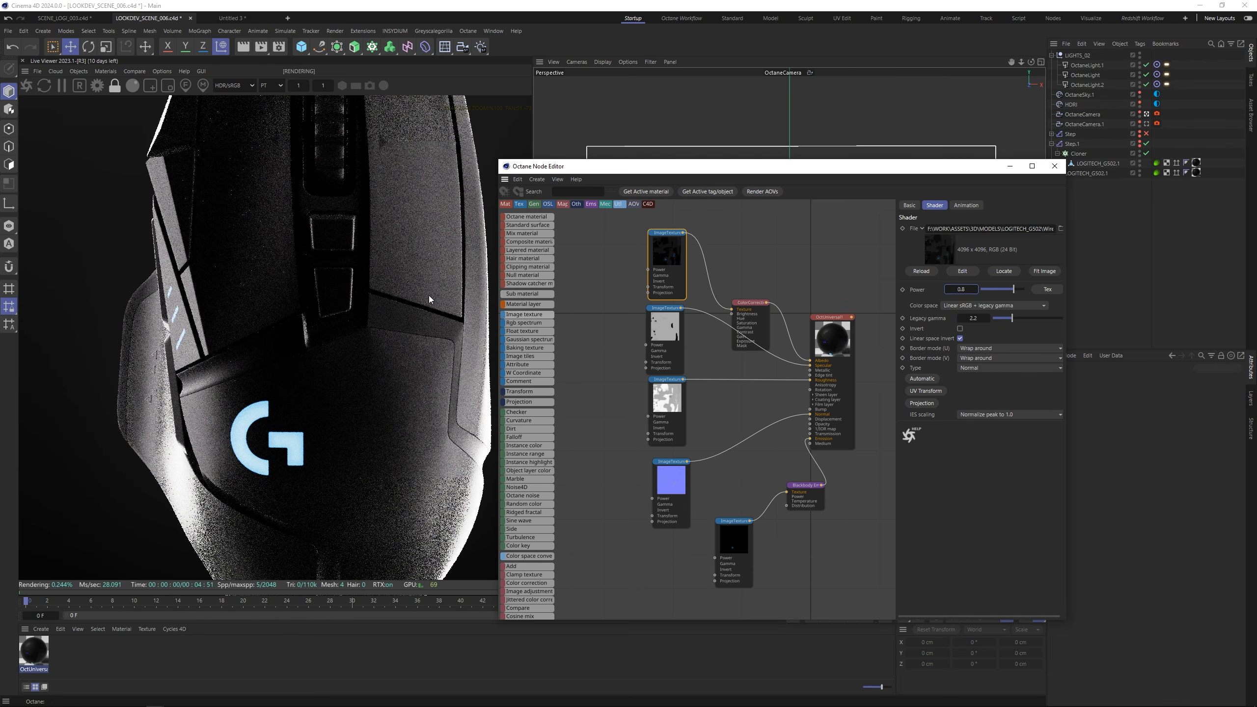
{"action": "scroll", "coordinate": [301, 283], "scroll_direction": "down", "scroll_amount": 5}
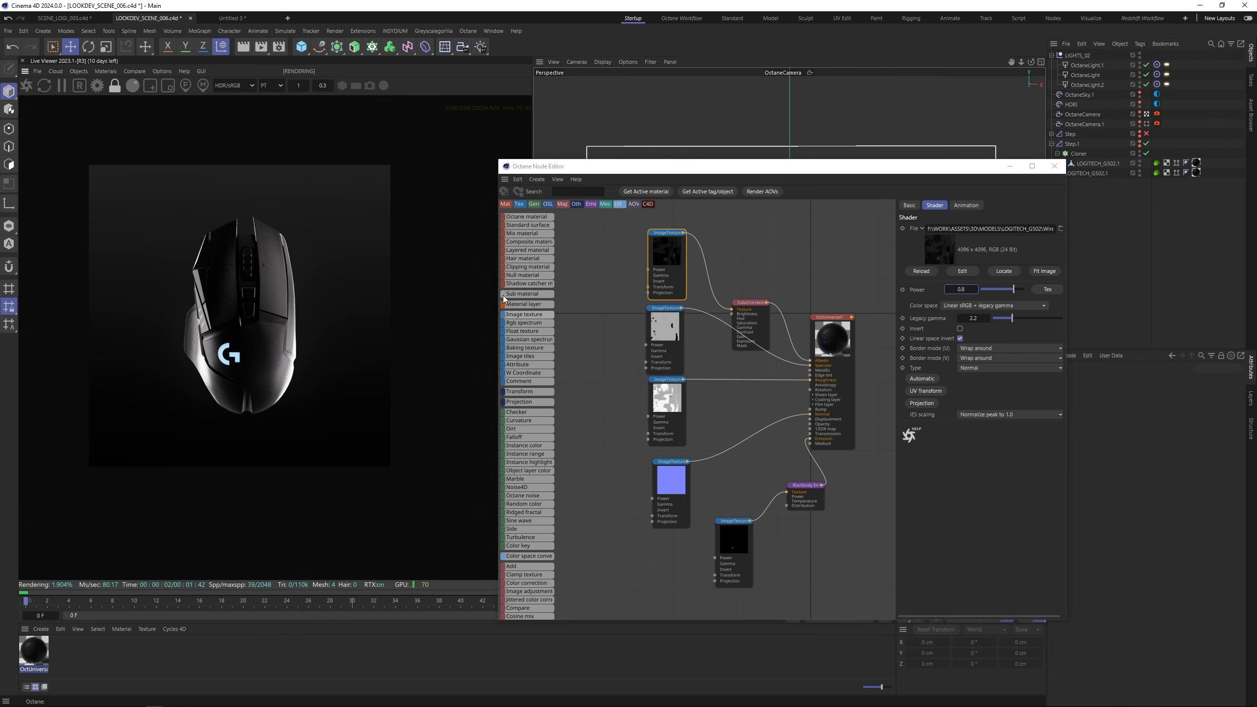
Step: Close the node editor and examine the placement of the Octane lights around the mouse from the top view
{"action": "left_click", "coordinate": [1054, 166]}
{"action": "left_click", "coordinate": [1087, 85]}
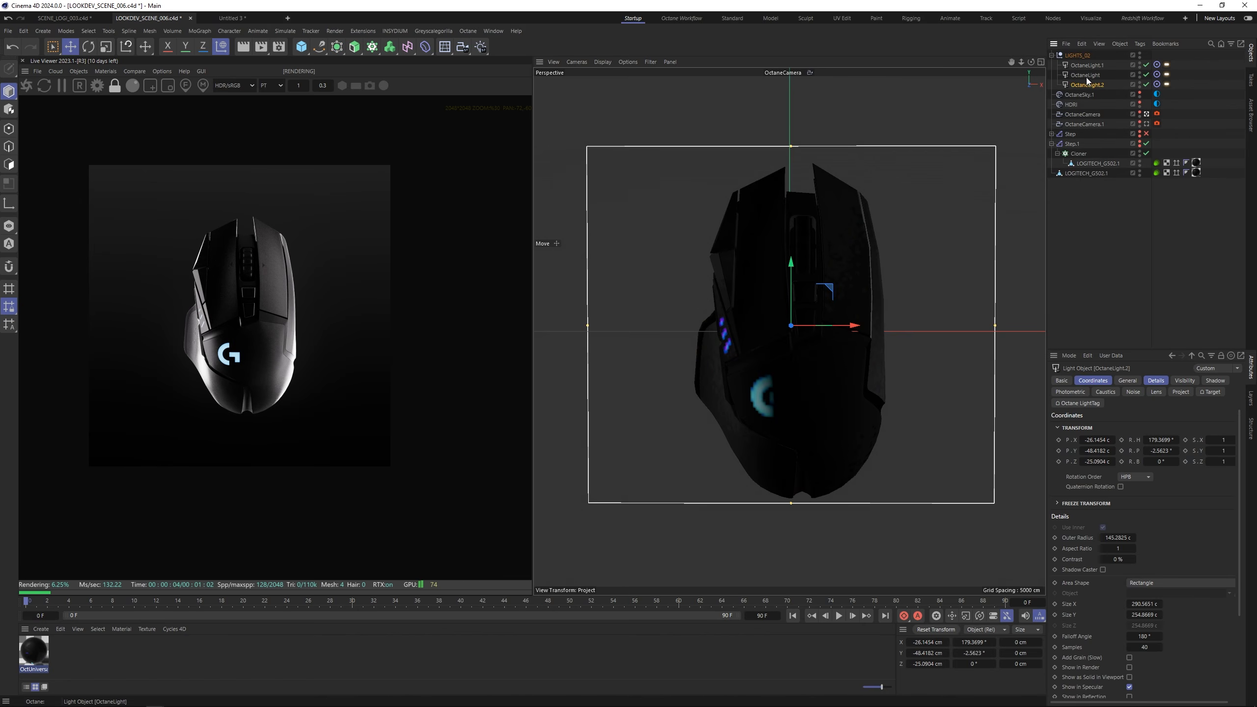
{"action": "key", "text": "F2"}
{"action": "left_click_drag", "start_coordinate": [751, 319], "coordinate": [713, 328], "text": "alt"}
{"action": "left_click", "coordinate": [1145, 229]}
{"action": "key", "text": "F1"}
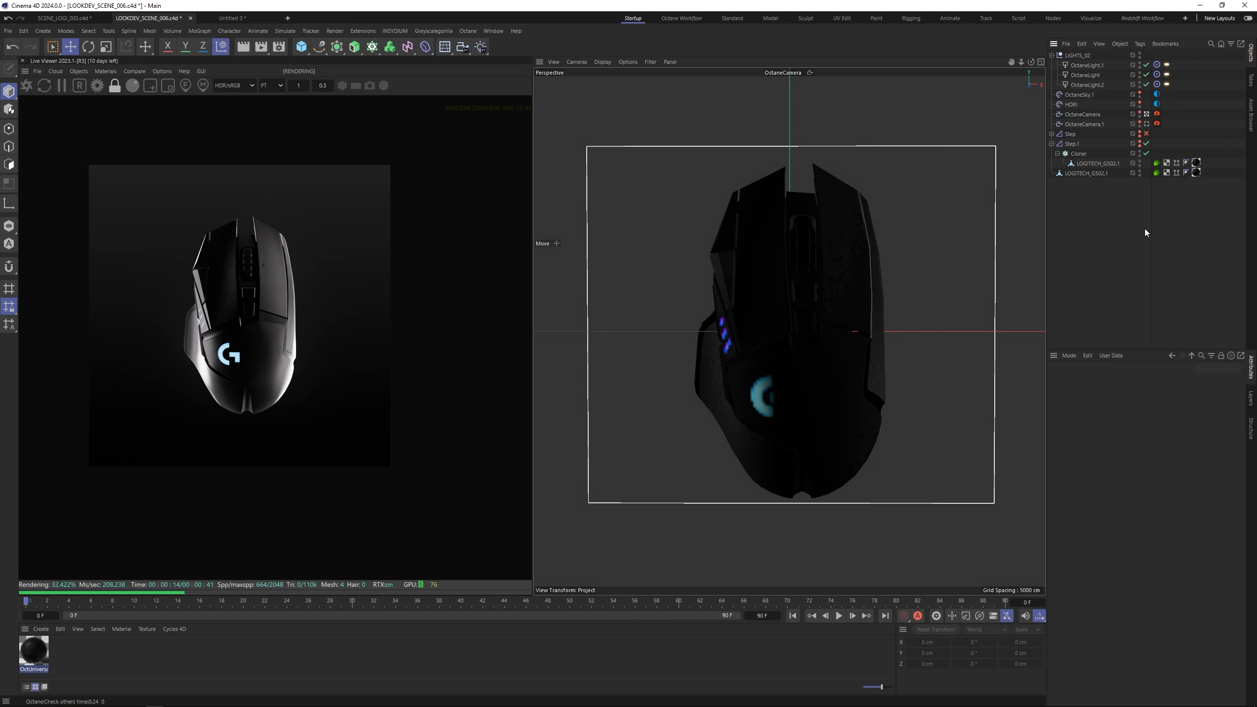
Step: Switch to the Untitled 3 scene containing the mouse model and start its Octane live render
{"action": "left_click", "coordinate": [1078, 172]}
{"action": "left_click", "coordinate": [370, 196]}
{"action": "left_click", "coordinate": [246, 19]}
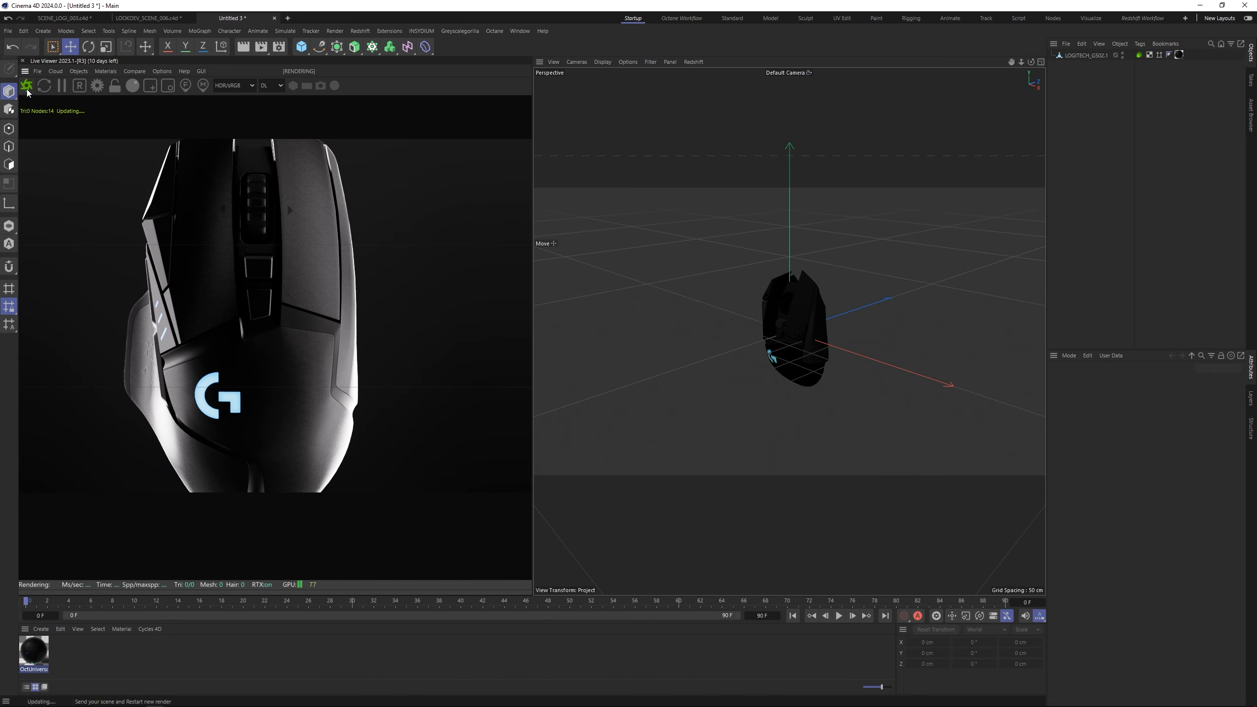
{"action": "left_click", "coordinate": [27, 88]}
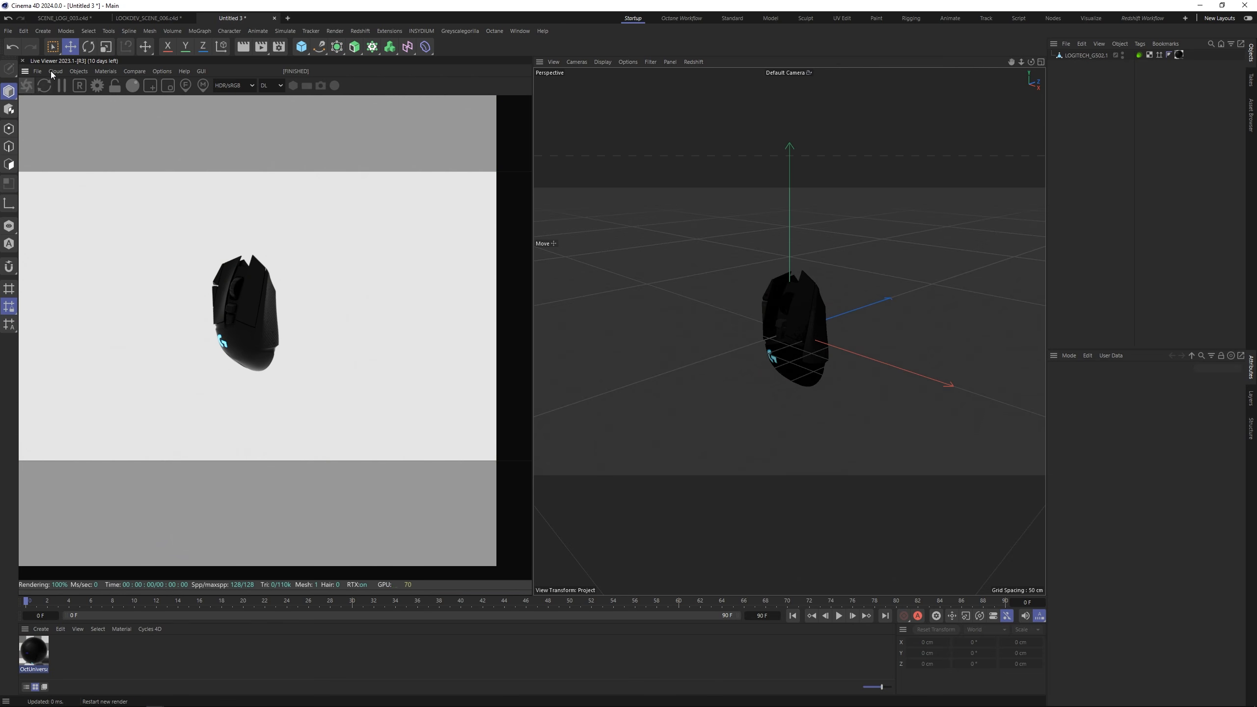
Step: Lock the Live Viewer resolution and switch its render kernel to path tracing (PT)
{"action": "left_click", "coordinate": [115, 88]}
{"action": "left_click", "coordinate": [271, 85]}
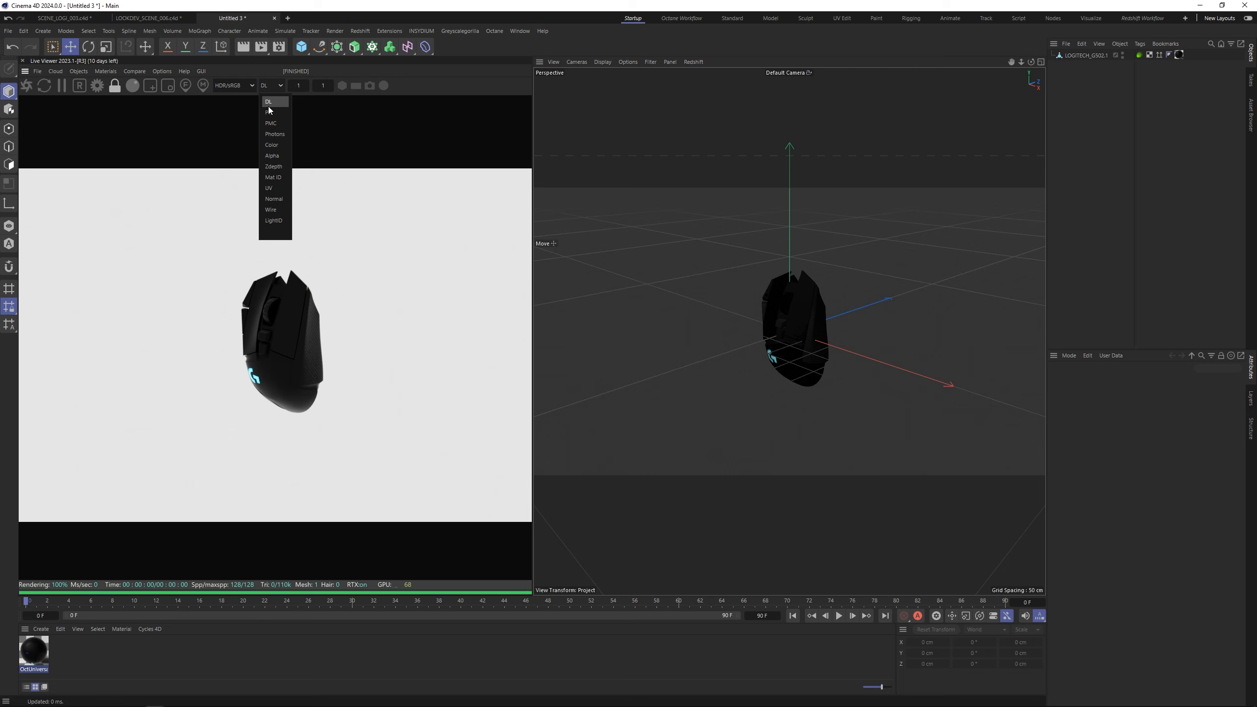
{"action": "left_click", "coordinate": [272, 114]}
Step: Add an Octane texture environment, hide it in the viewport, and set its RgbSpectrum color to black
{"action": "left_click", "coordinate": [78, 71]}
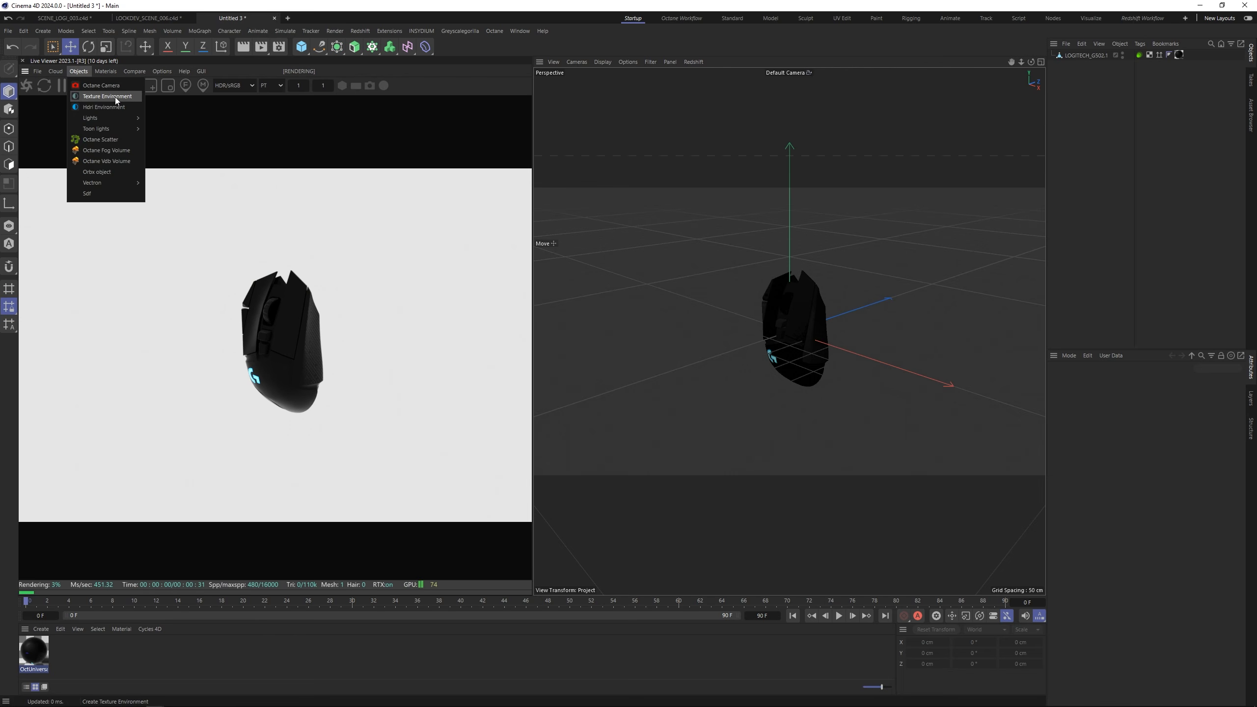
{"action": "left_click", "coordinate": [99, 98]}
{"action": "left_click", "coordinate": [1122, 55]}
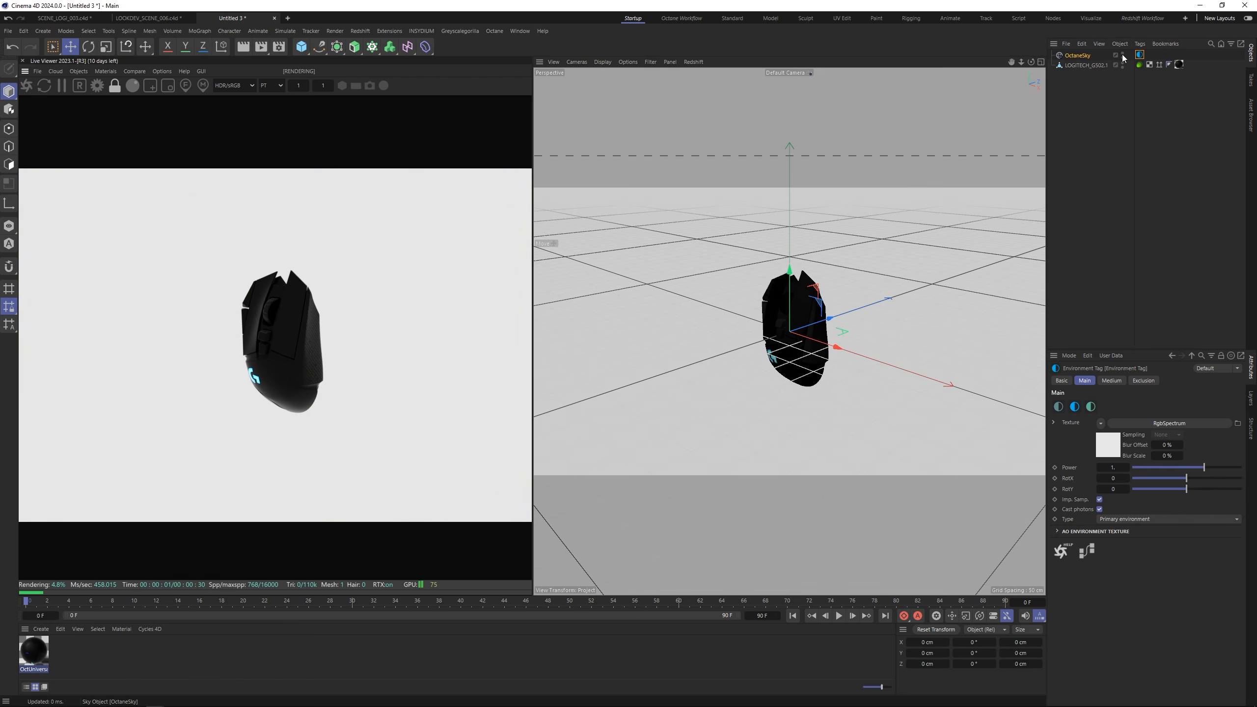
{"action": "left_click", "coordinate": [1123, 55]}
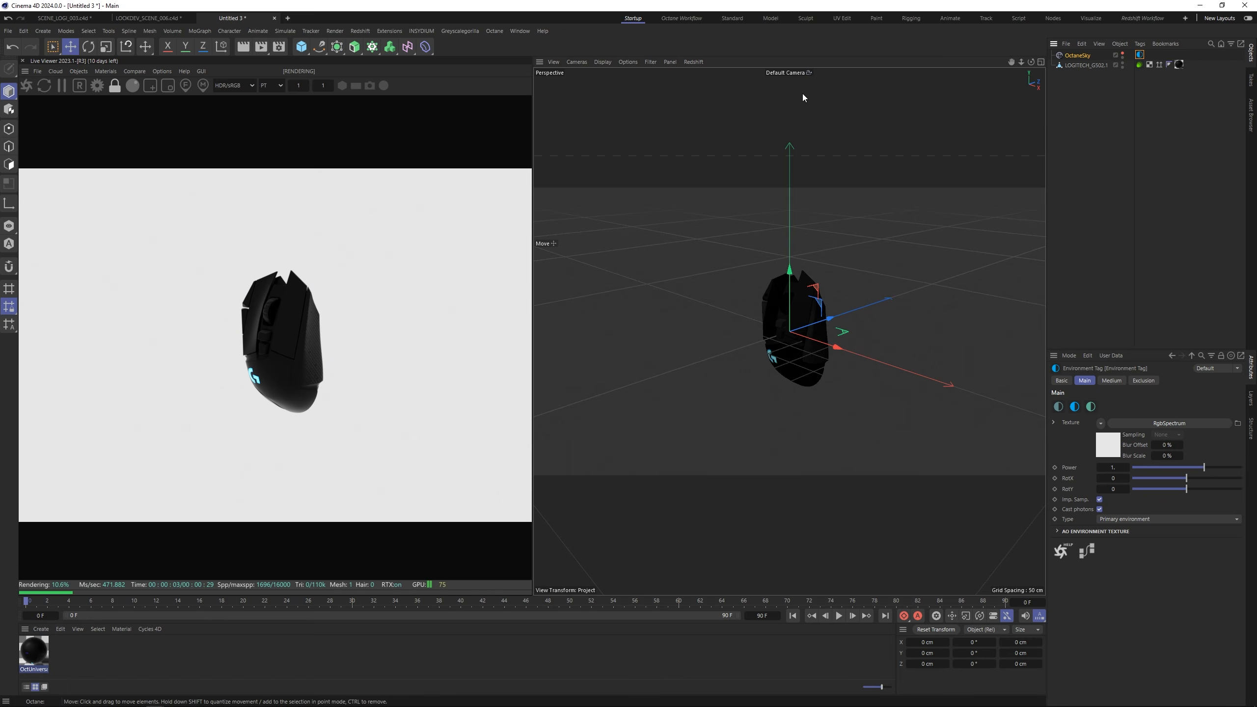
{"action": "left_click", "coordinate": [1106, 440]}
{"action": "left_click_drag", "start_coordinate": [1144, 441], "coordinate": [932, 511]}
Step: Set the power of the mouse material's blackbody emission to 10 in the Octane Node Editor, then close the editor
{"action": "left_click", "coordinate": [112, 72]}
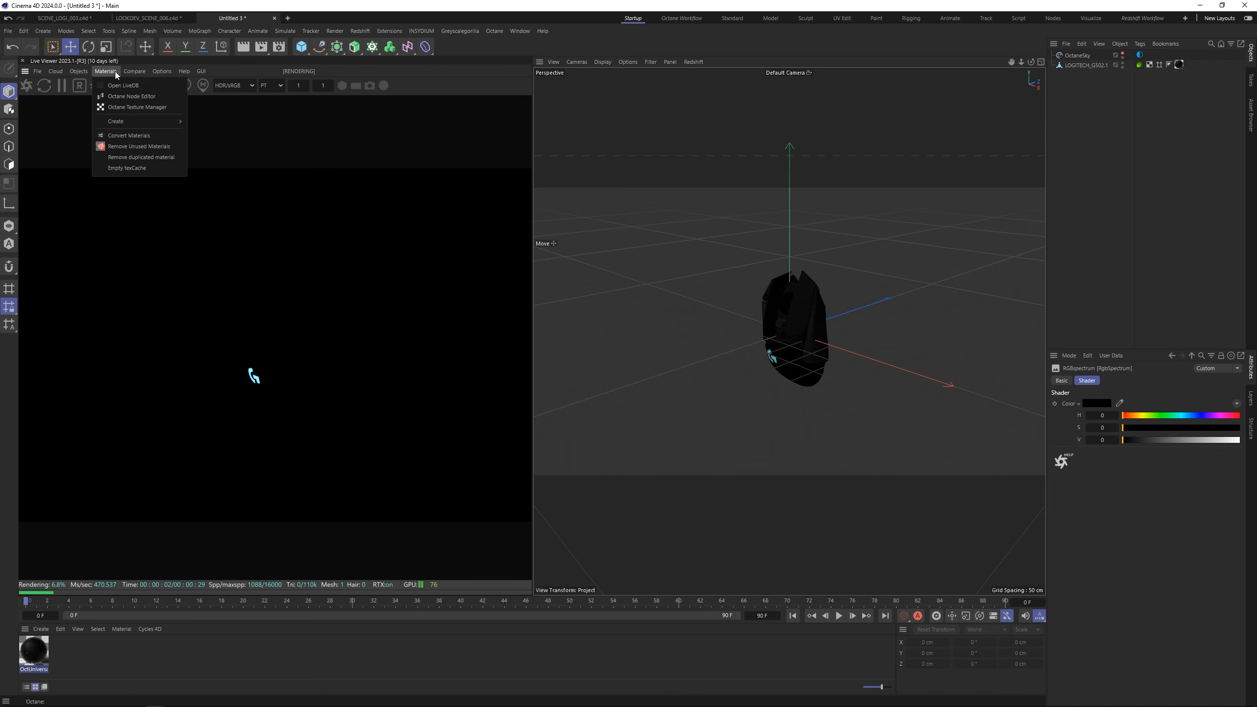
{"action": "left_click", "coordinate": [113, 98]}
{"action": "left_click_drag", "start_coordinate": [502, 192], "coordinate": [846, 75]}
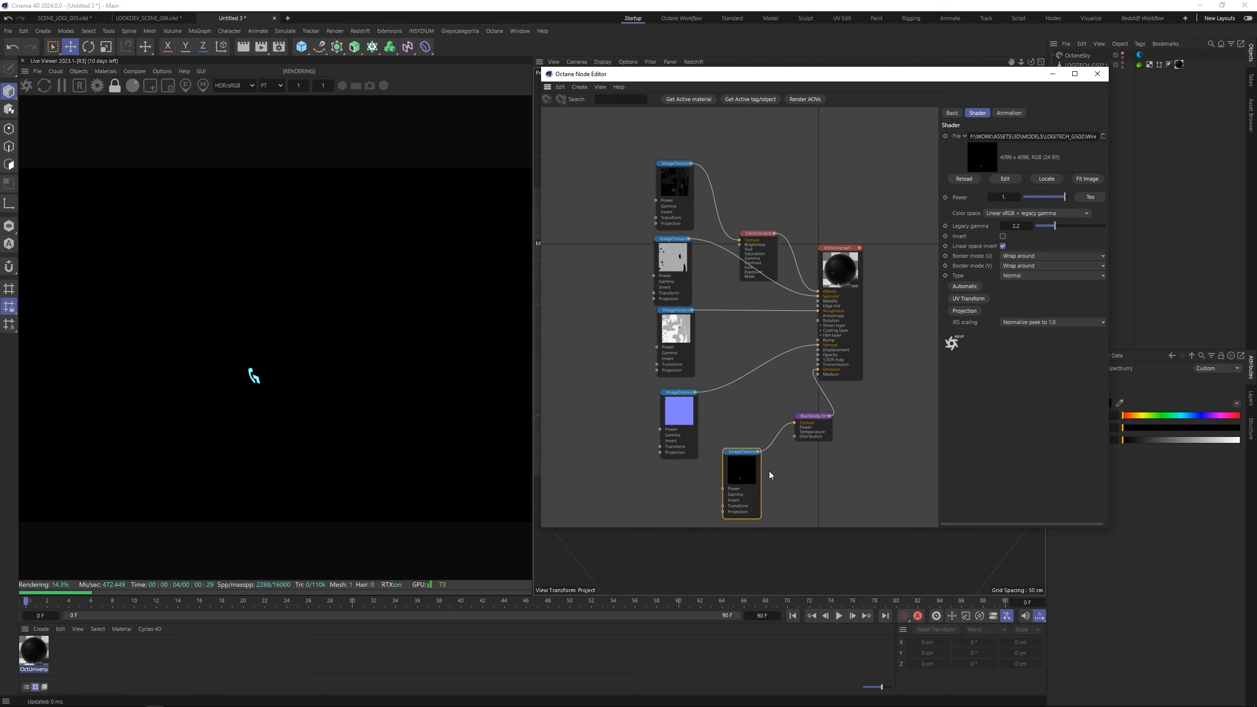
{"action": "left_click", "coordinate": [816, 417]}
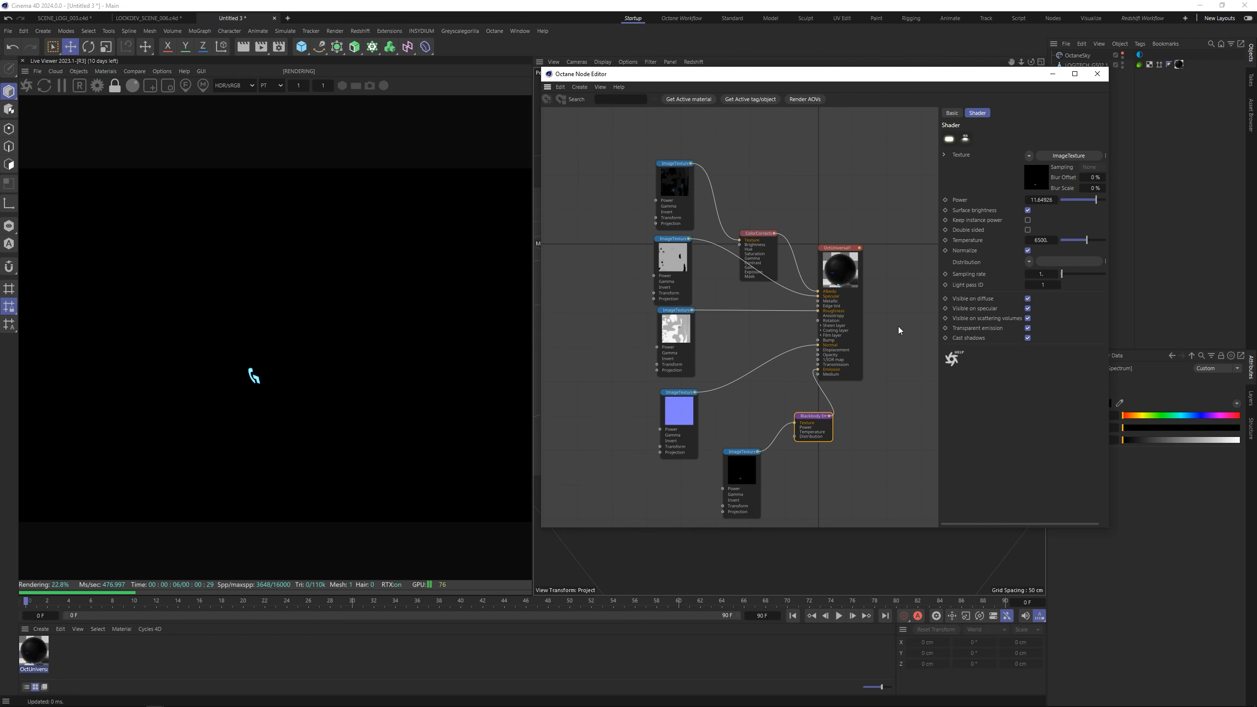
{"action": "double_click", "coordinate": [1042, 199]}
{"action": "type", "text": "10"}
{"action": "key", "text": "Return"}
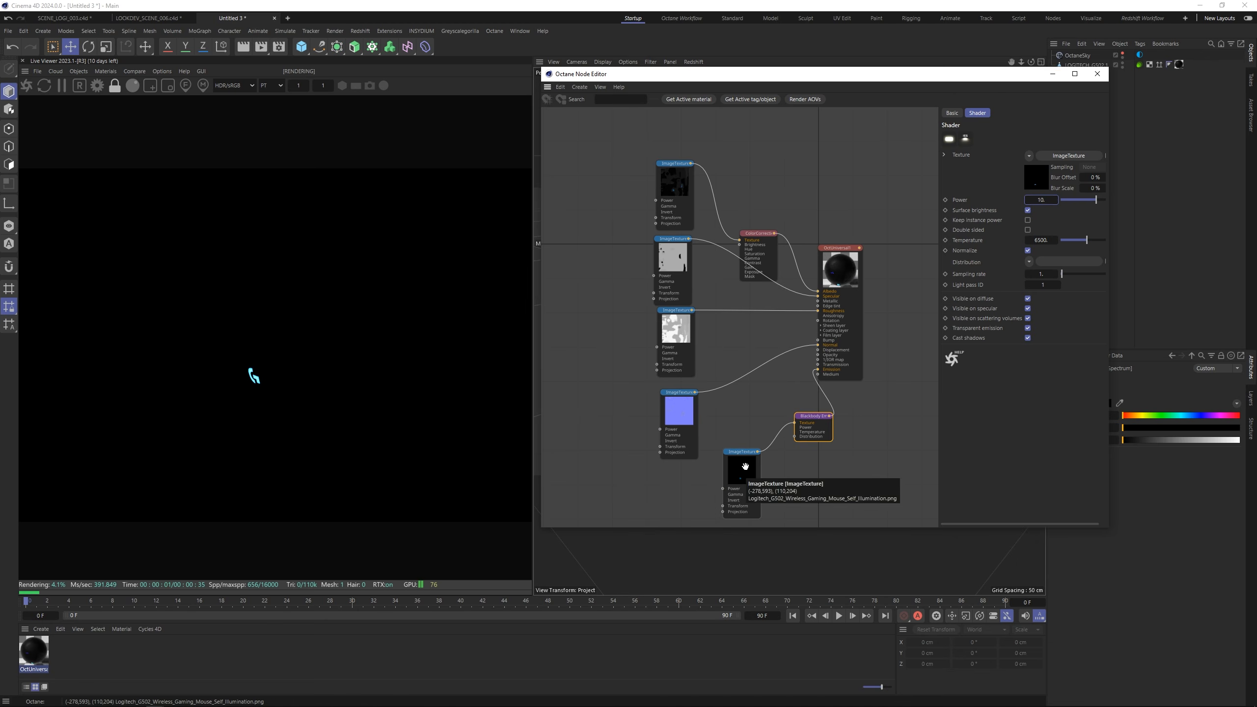
{"action": "left_click_drag", "start_coordinate": [741, 473], "coordinate": [711, 481]}
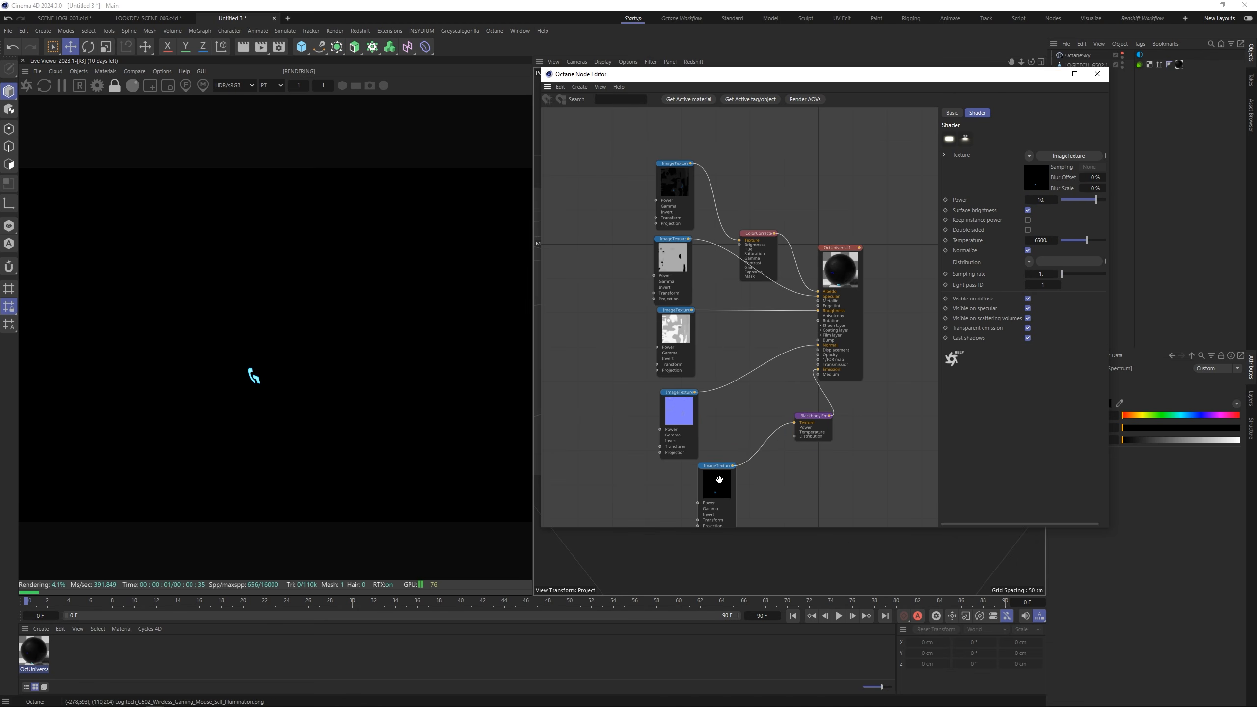
{"action": "left_click", "coordinate": [1097, 74]}
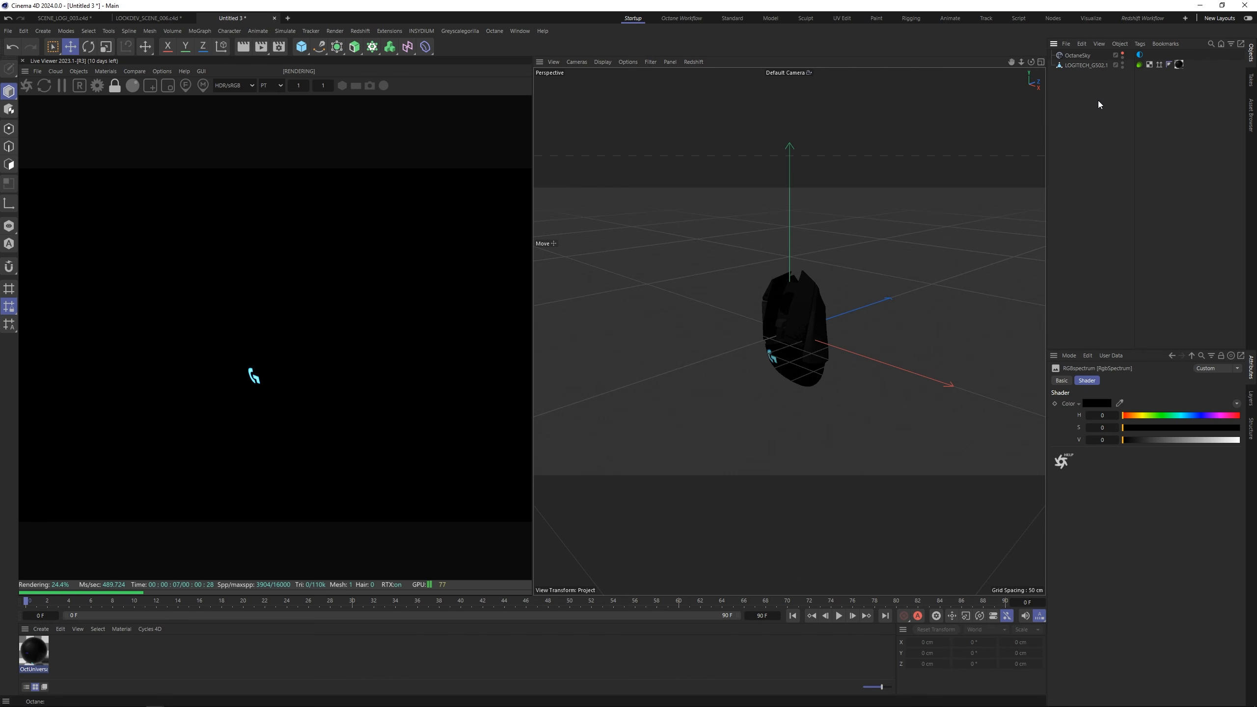
Step: Add an Octane camera and set its X and Y position to 0 cm
{"action": "left_click", "coordinate": [78, 71]}
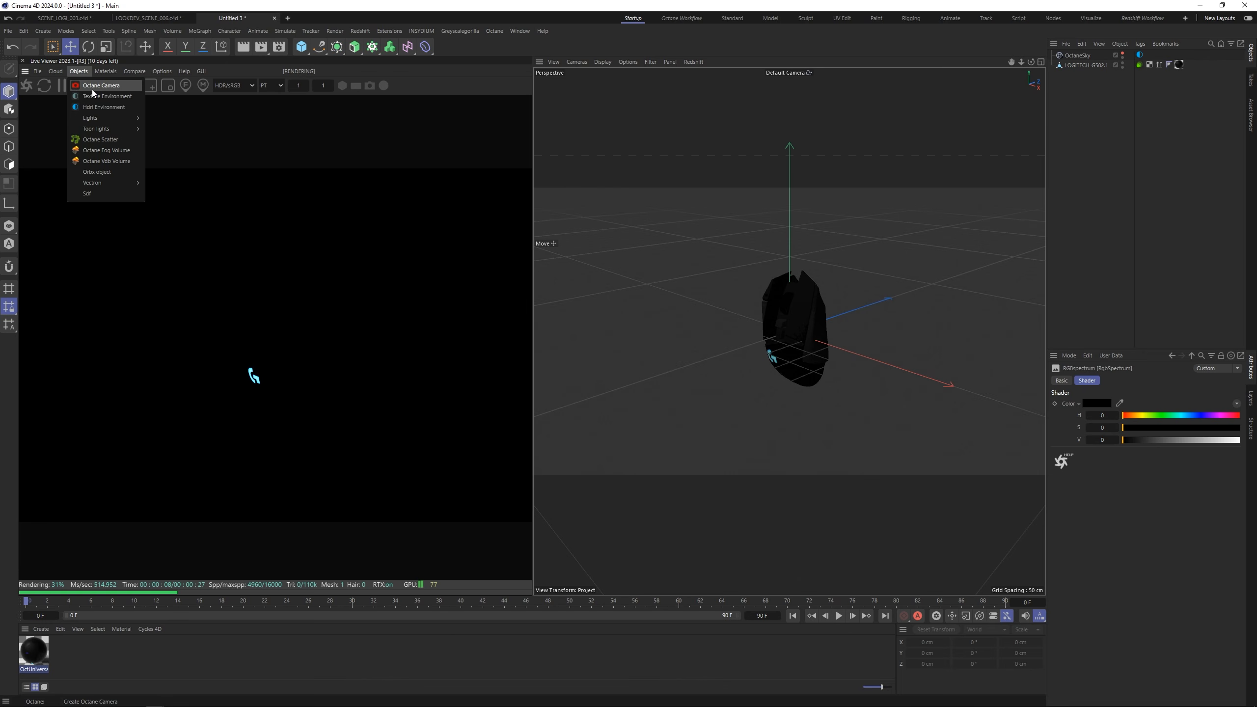
{"action": "left_click", "coordinate": [97, 86]}
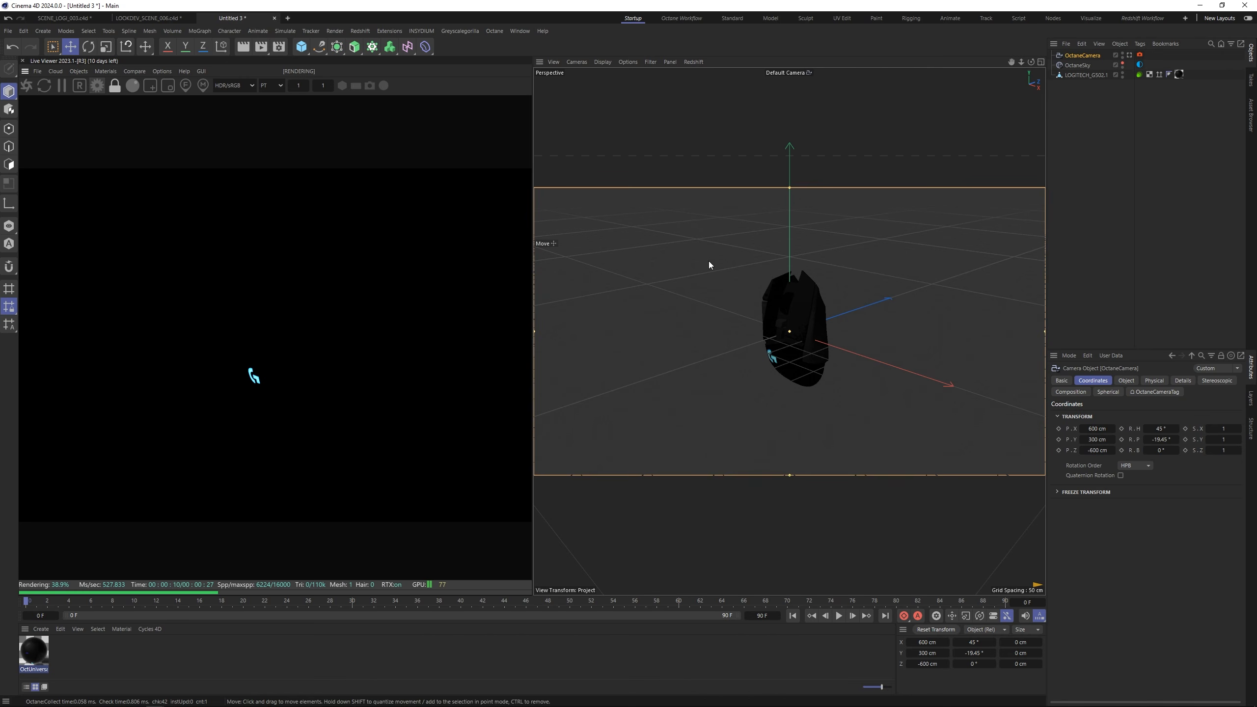
{"action": "left_click", "coordinate": [1096, 428]}
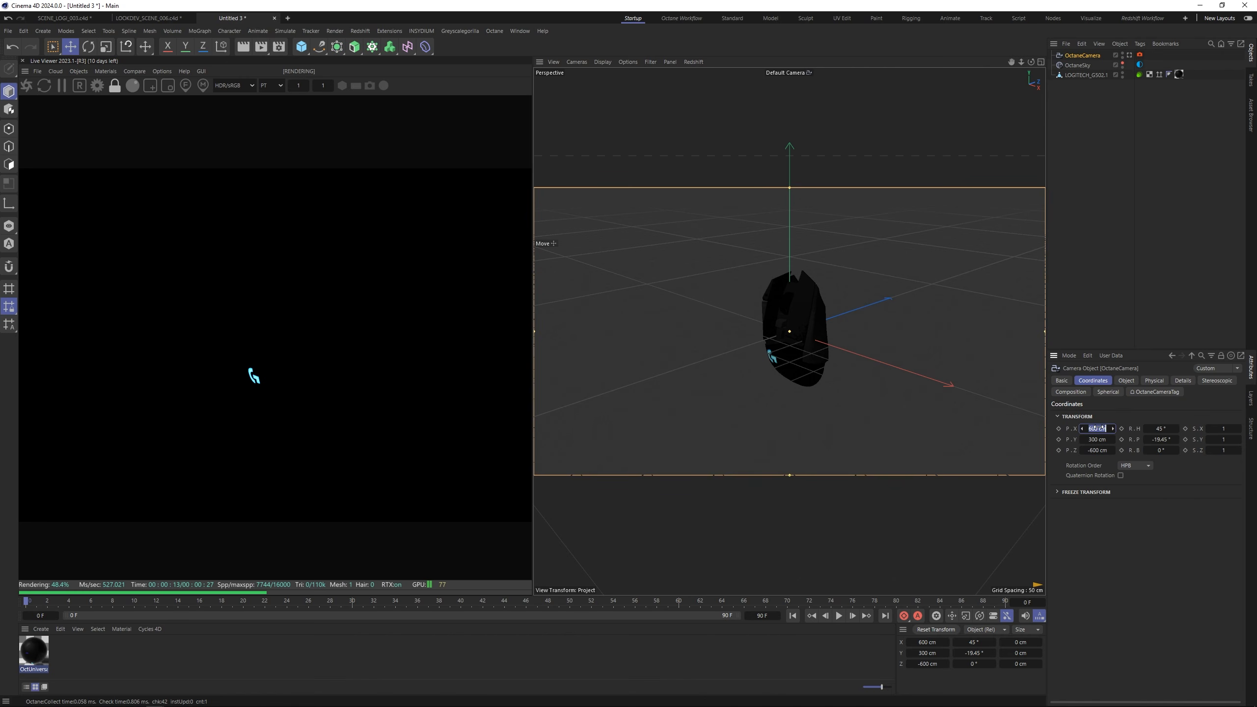
{"action": "key", "text": "BackSpace"}
{"action": "type", "text": "0"}
{"action": "key", "text": "Tab"}
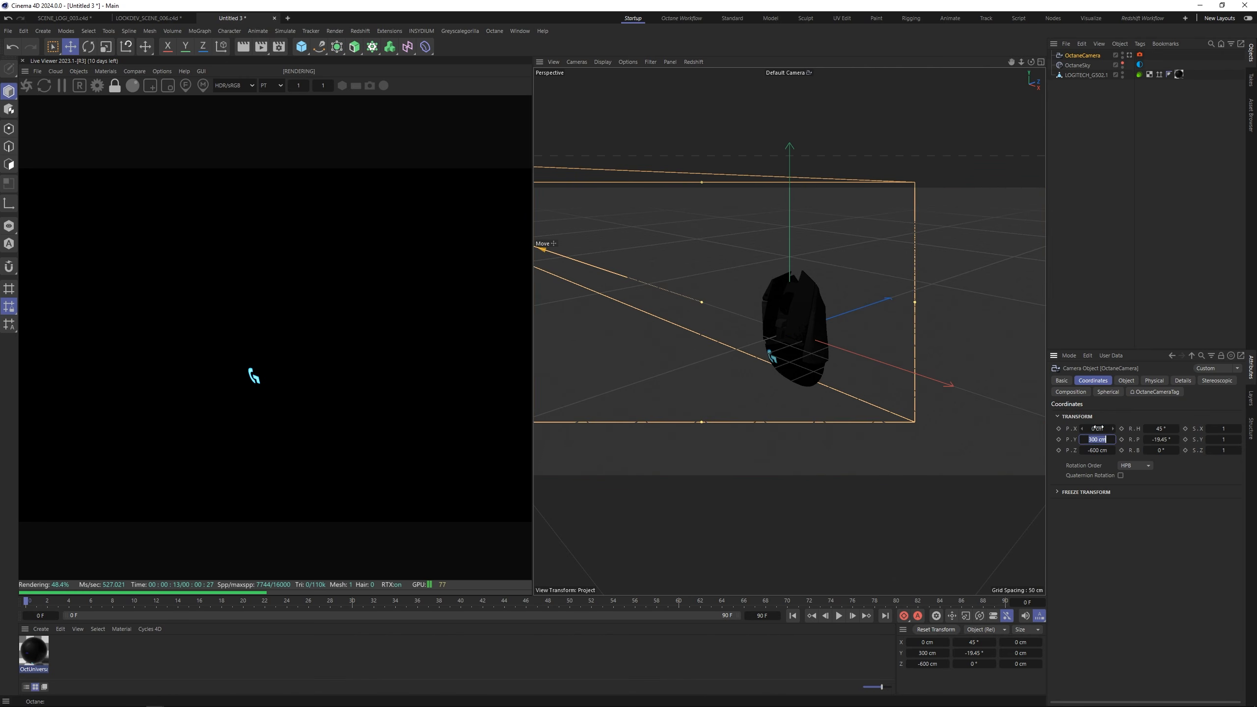
{"action": "type", "text": "0"}
{"action": "key", "text": "Tab"}
{"action": "key", "text": "Tab"}
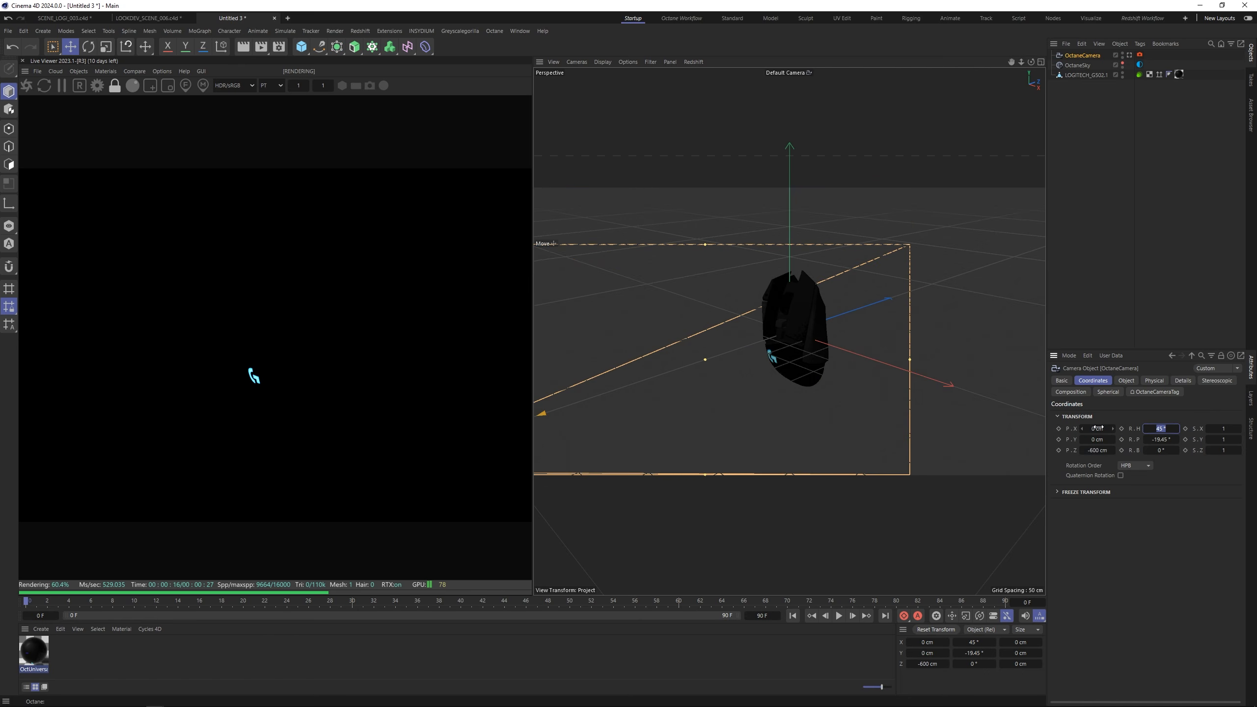
Step: Set the Octane camera's heading and pitch rotation to 0°
{"action": "type", "text": "0"}
{"action": "key", "text": "Tab"}
{"action": "type", "text": "0"}
{"action": "key", "text": "Return"}
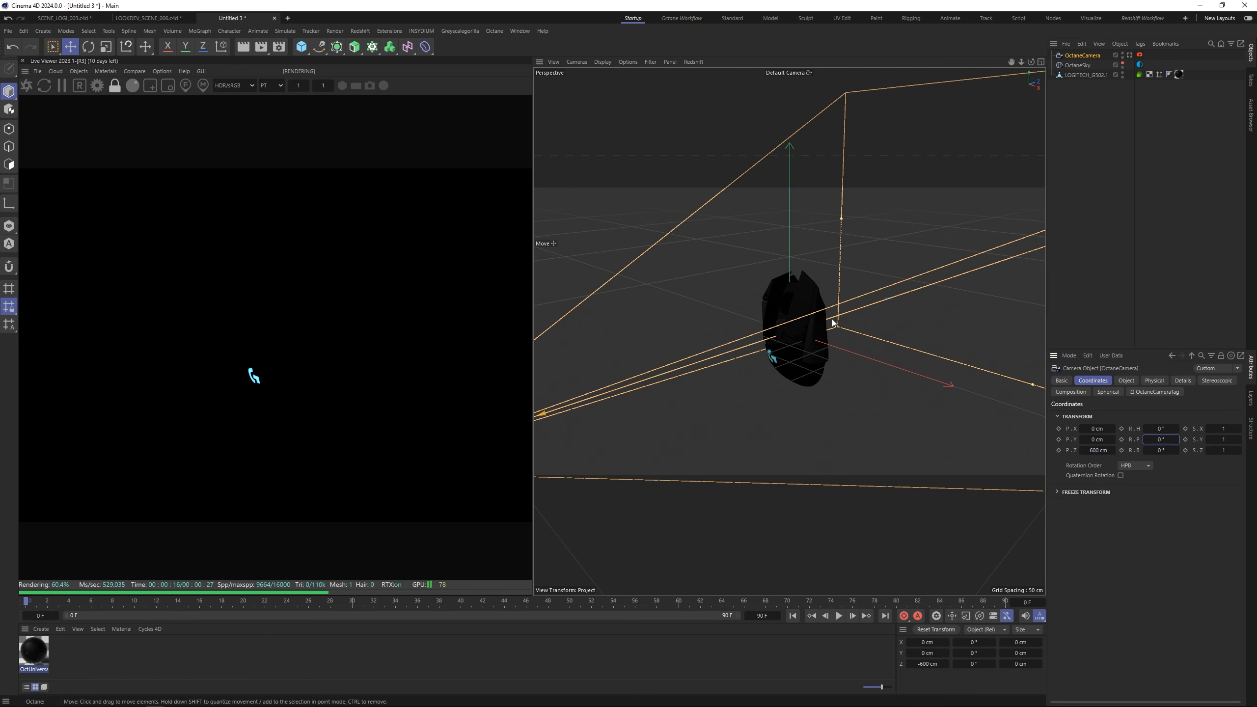
Step: Set the Octane camera's focal length to 150 mm and pull it back to frame the whole mouse through it
{"action": "scroll", "coordinate": [798, 367], "scroll_direction": "down", "scroll_amount": 6}
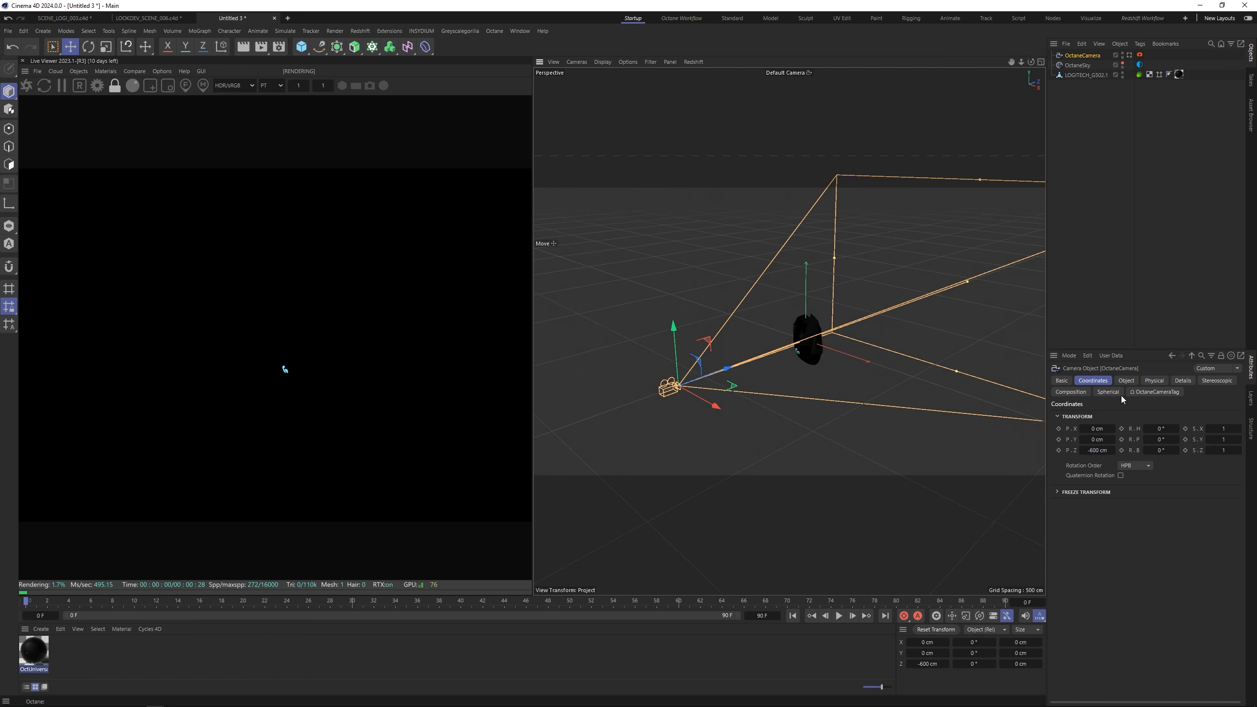
{"action": "left_click", "coordinate": [1126, 380]}
{"action": "double_click", "coordinate": [1143, 428]}
{"action": "type", "text": "15"}
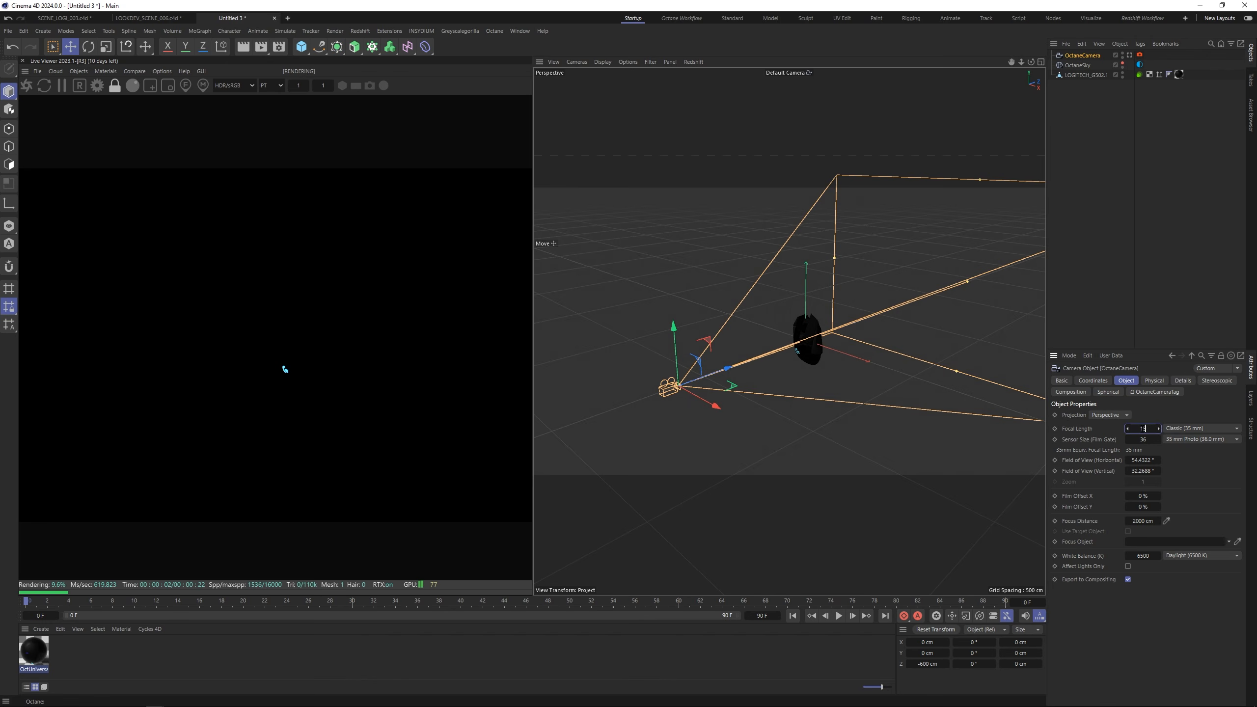
{"action": "type", "text": "0"}
{"action": "key", "text": "Return"}
{"action": "left_click", "coordinate": [1129, 55]}
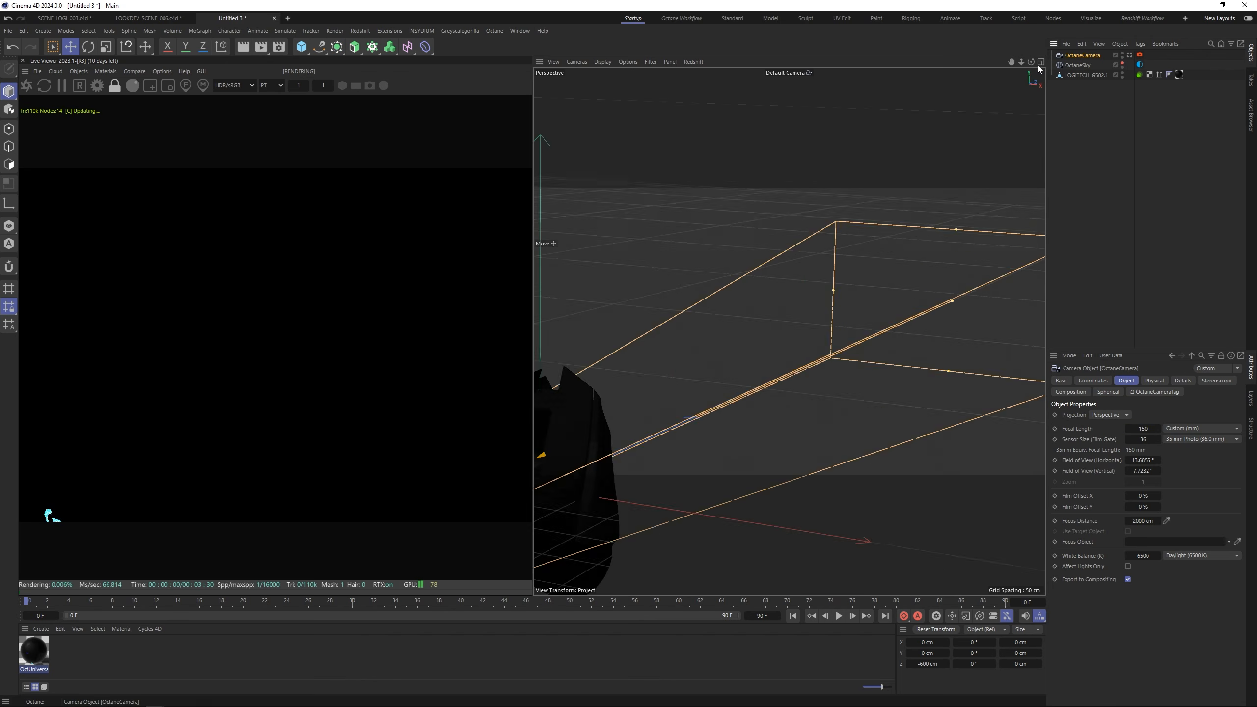
{"action": "mouse_move", "coordinate": [1021, 62]}
{"action": "left_mouse_down"}
{"action": "mouse_move", "coordinate": [980, 62]}
{"action": "mouse_move", "coordinate": [1028, 62]}
{"action": "left_mouse_up"}
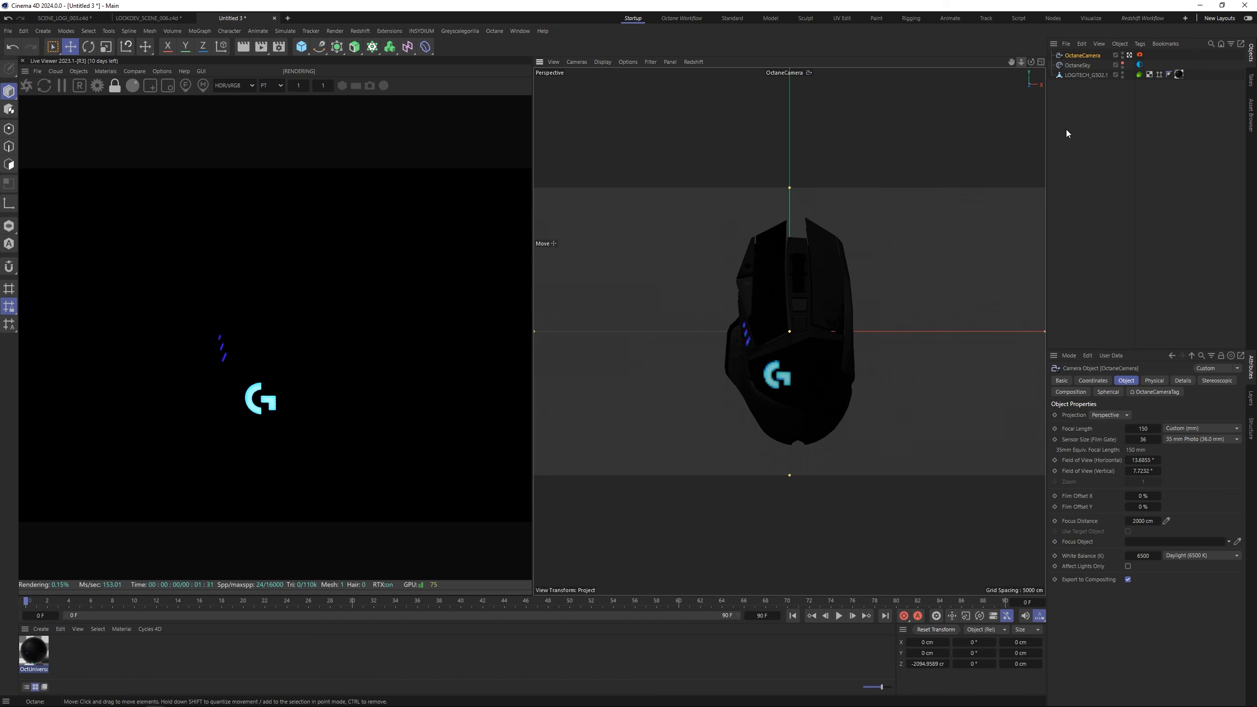
Step: Examine the camera and mouse in the four-view layout and in the single perspective, right, front and top views
{"action": "middle_click", "coordinate": [864, 199]}
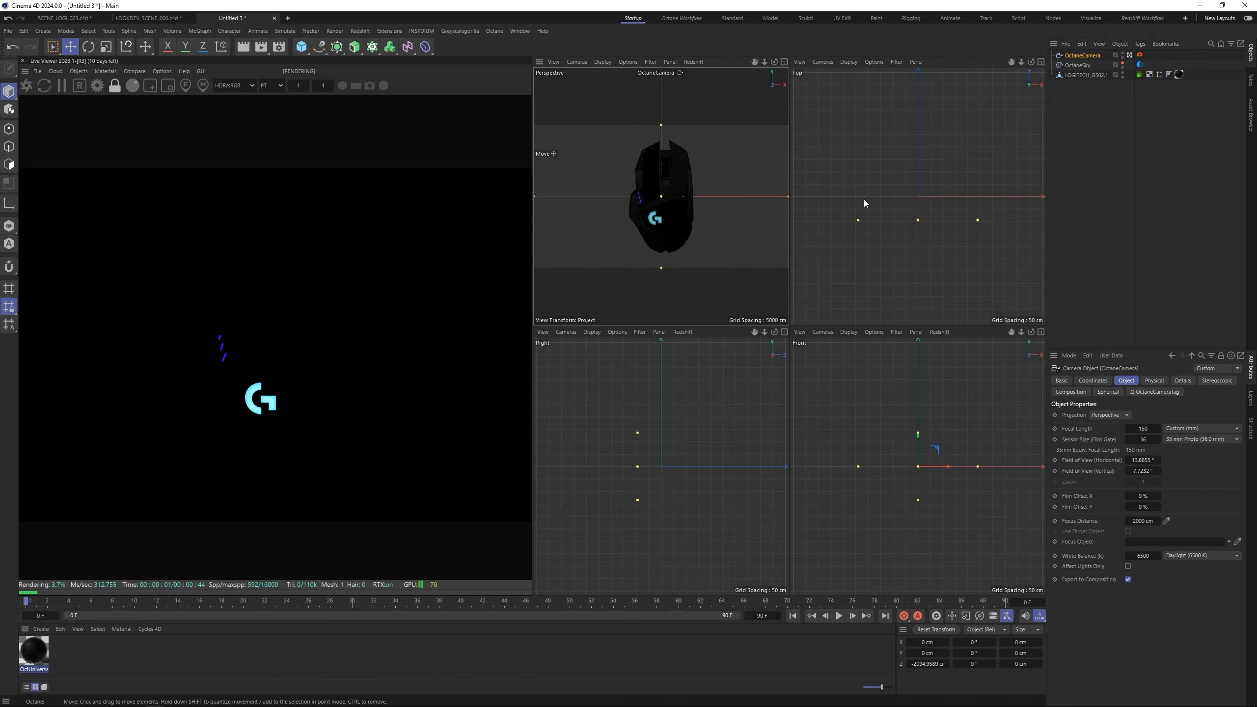
{"action": "middle_click", "coordinate": [820, 202]}
{"action": "middle_click", "coordinate": [819, 202]}
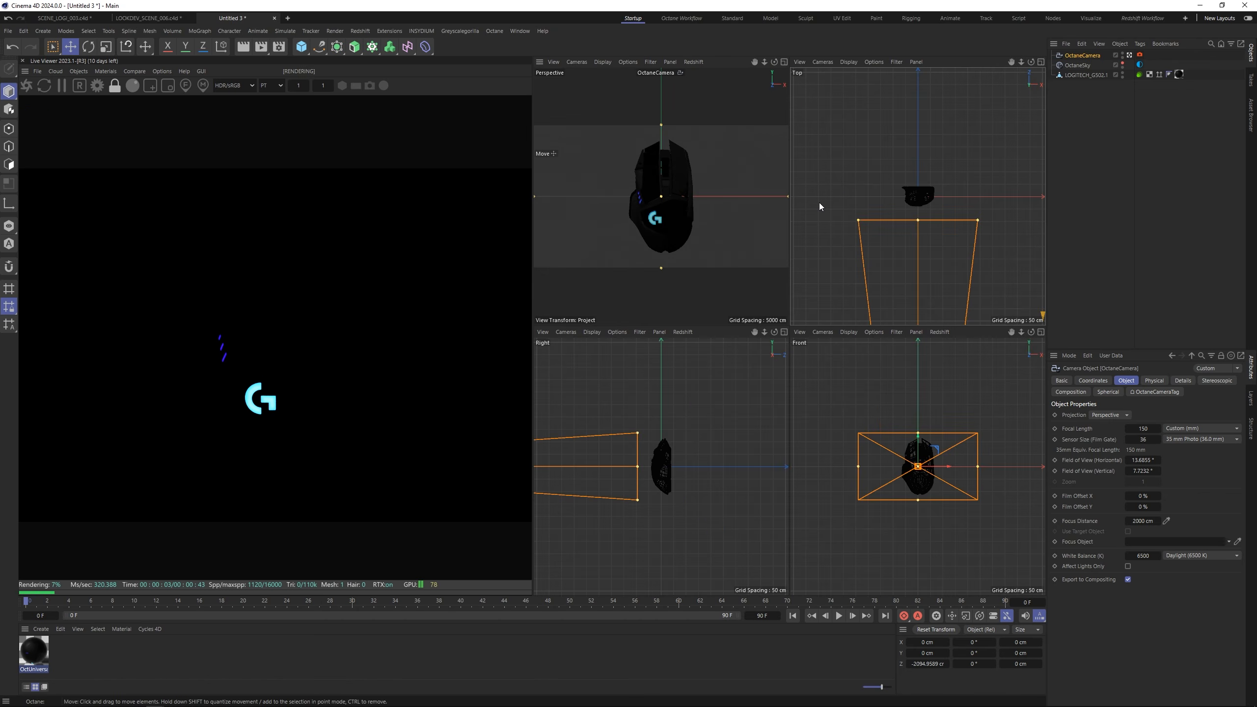
{"action": "middle_click", "coordinate": [679, 190]}
{"action": "middle_click", "coordinate": [759, 215]}
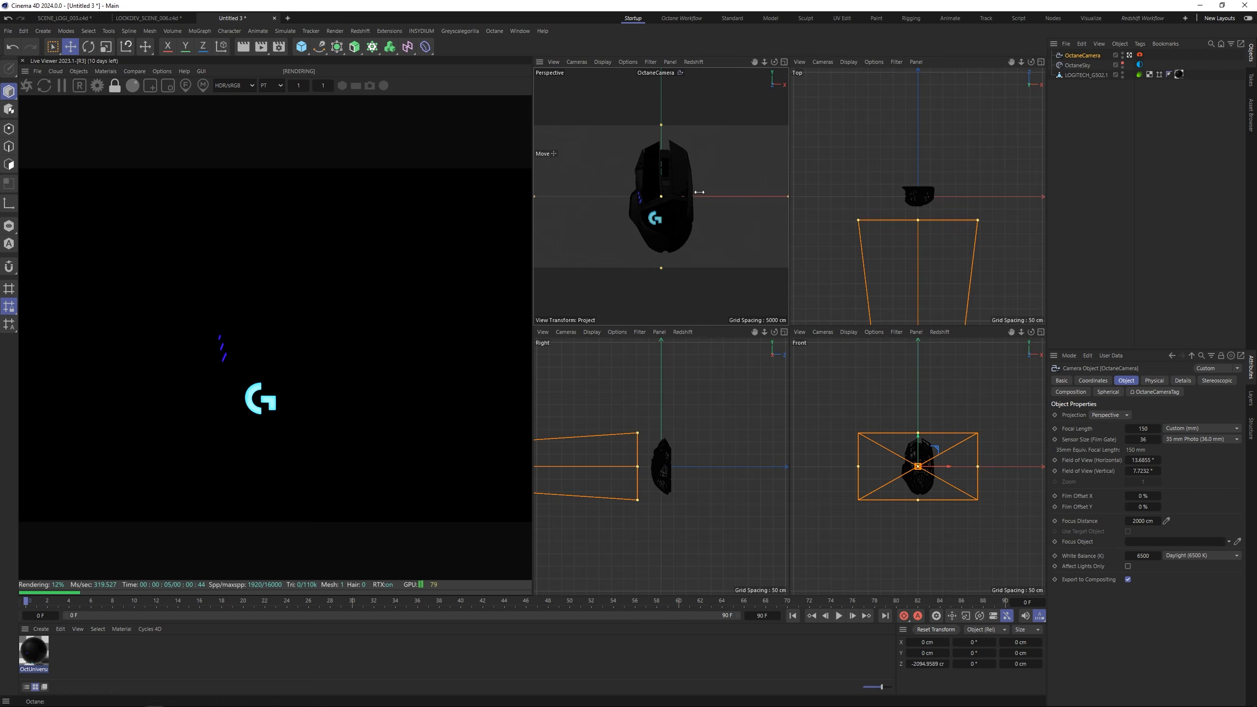
{"action": "left_click", "coordinate": [784, 62]}
{"action": "left_click", "coordinate": [1042, 62]}
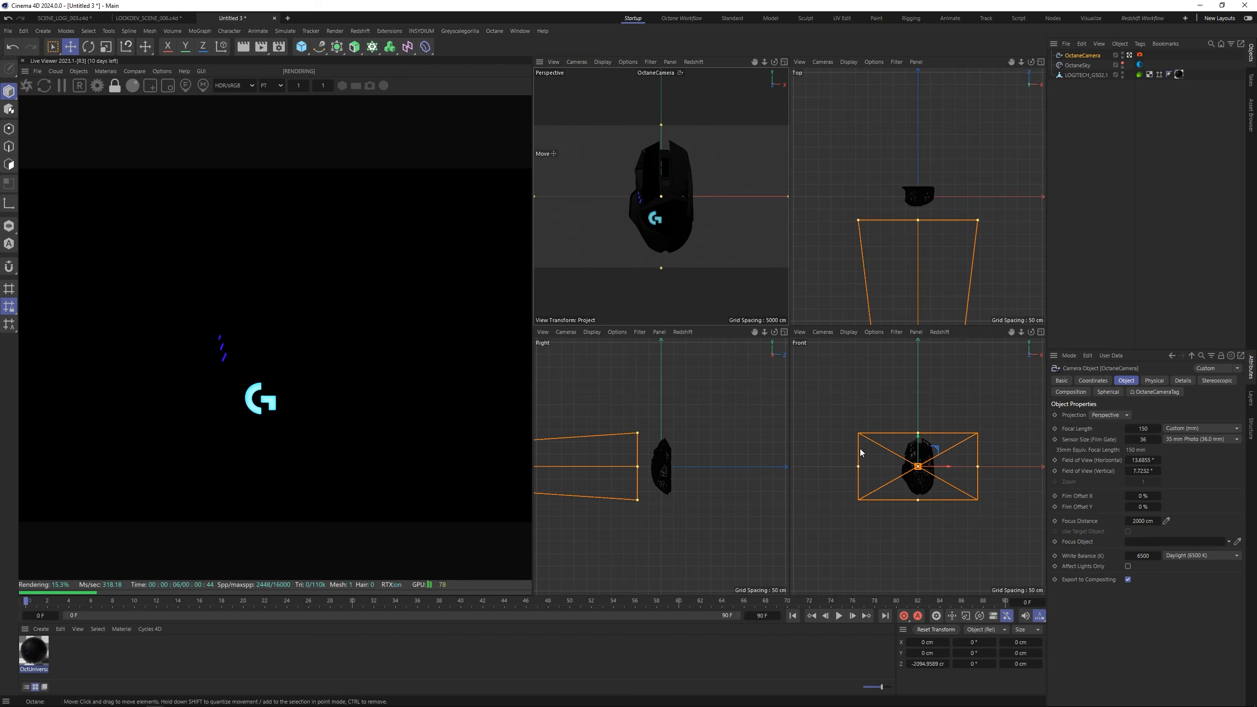
{"action": "key", "text": "F1"}
{"action": "key", "text": "F3"}
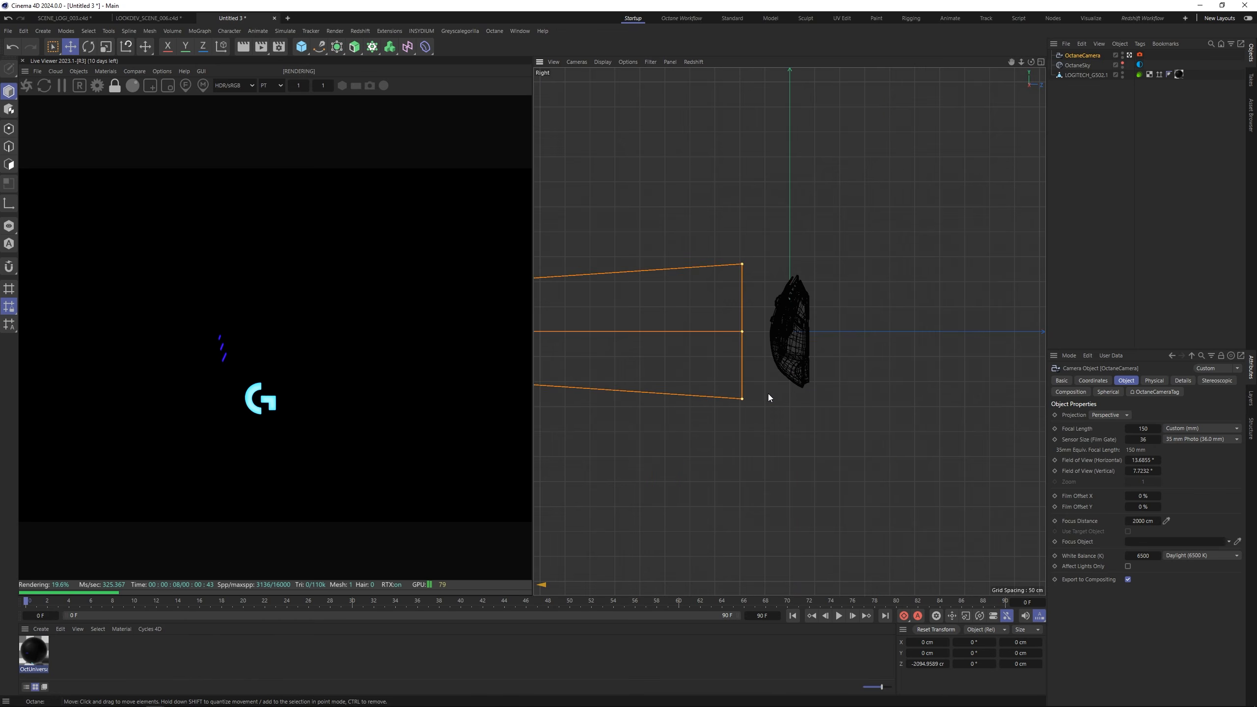
{"action": "key", "text": "F4"}
{"action": "key", "text": "F2"}
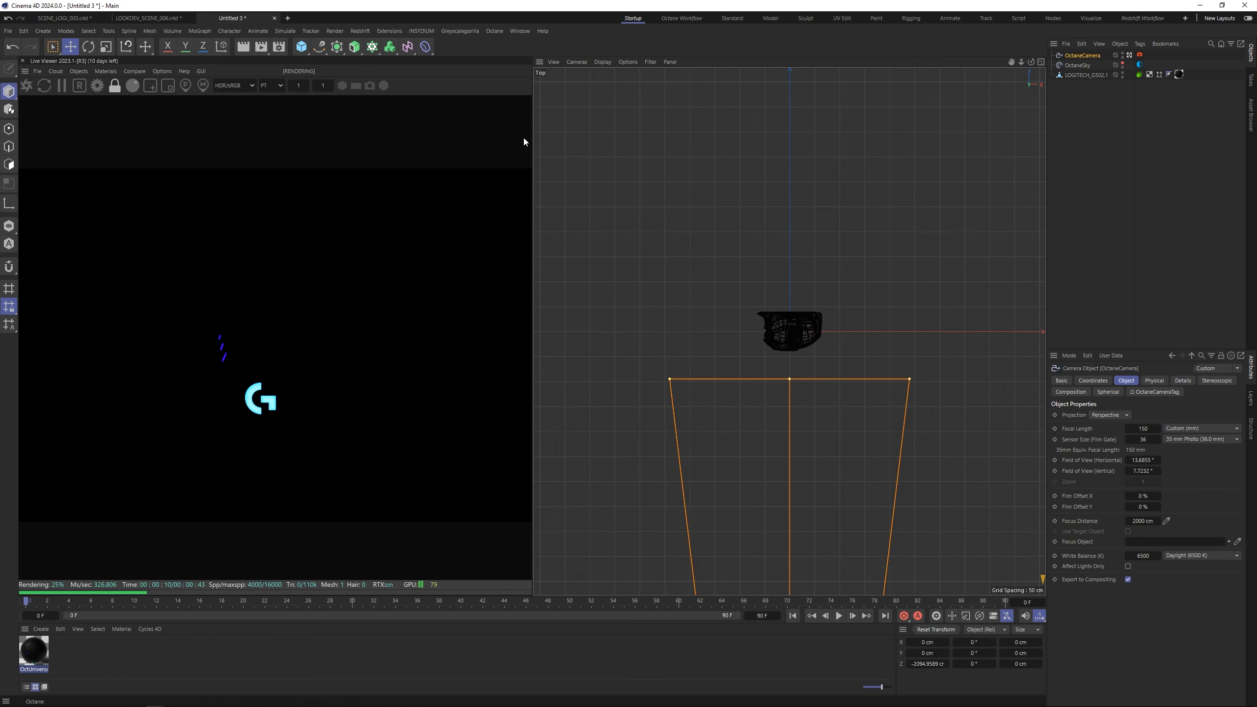
Step: Turn the top view into a Gouraud-shaded perspective view without the workplane, and check the camera and mouse in it
{"action": "left_click", "coordinate": [577, 61]}
{"action": "left_click", "coordinate": [593, 160]}
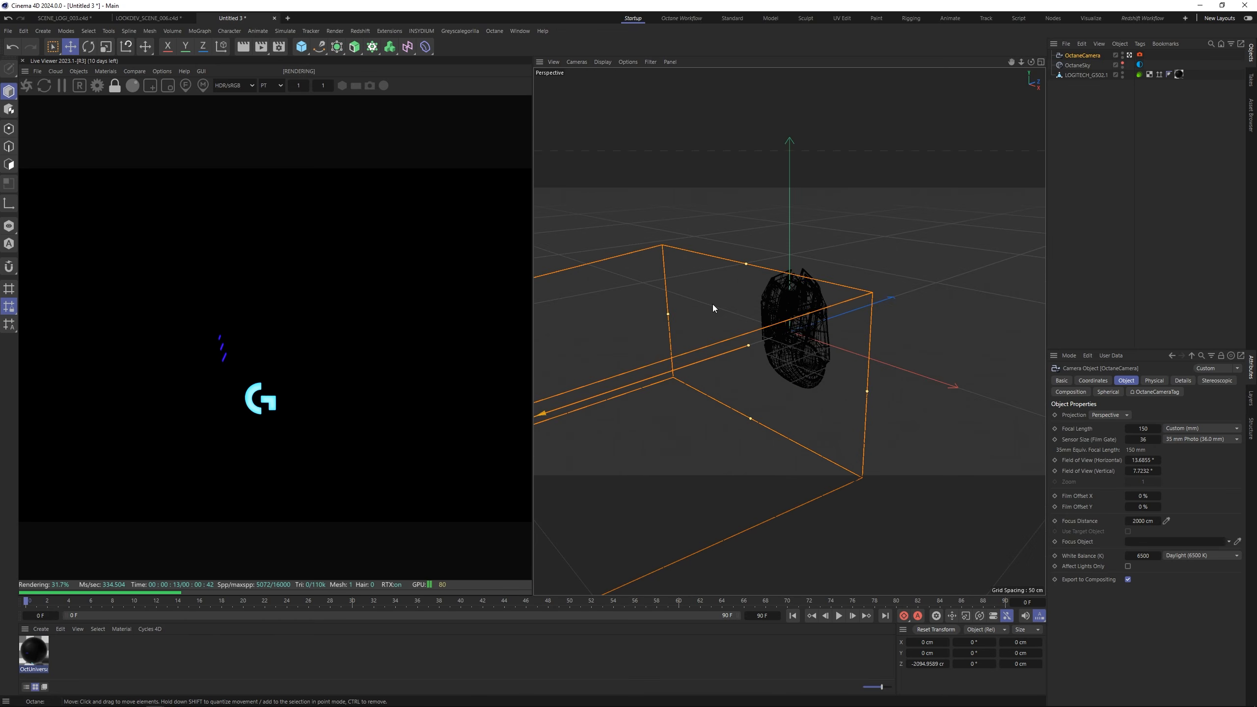
{"action": "key", "text": "n"}
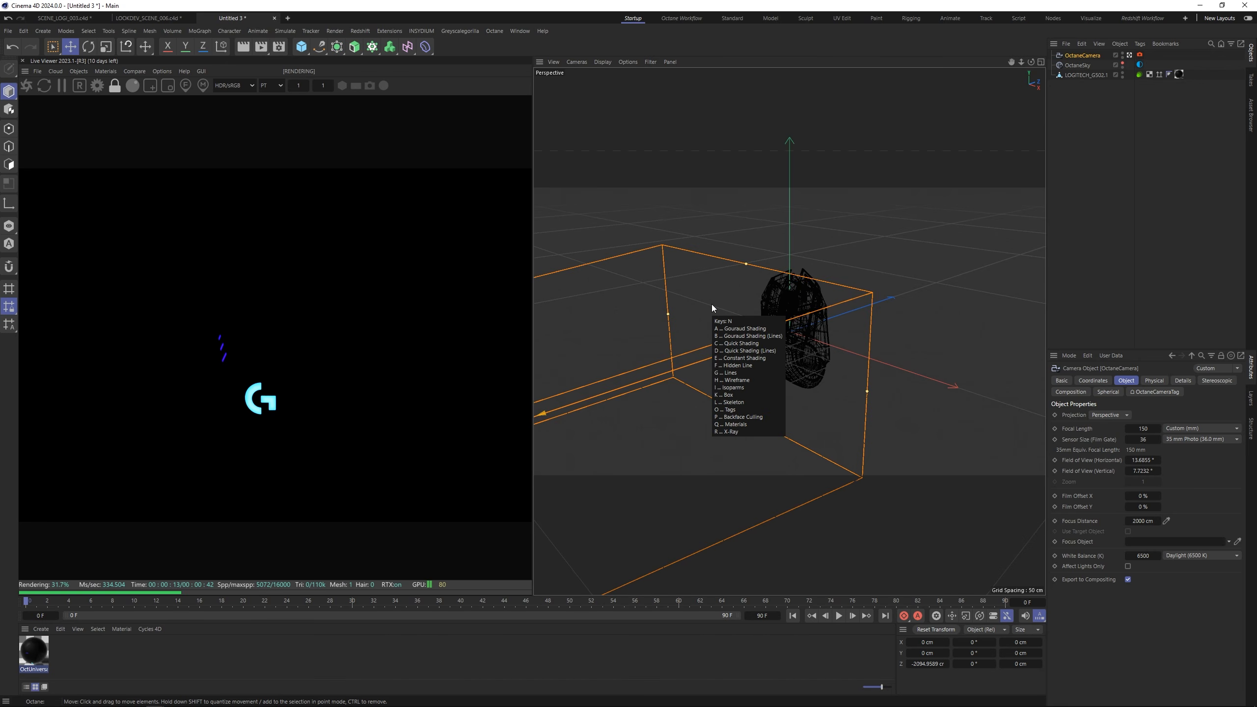
{"action": "key", "text": "a"}
{"action": "left_click", "coordinate": [650, 61]}
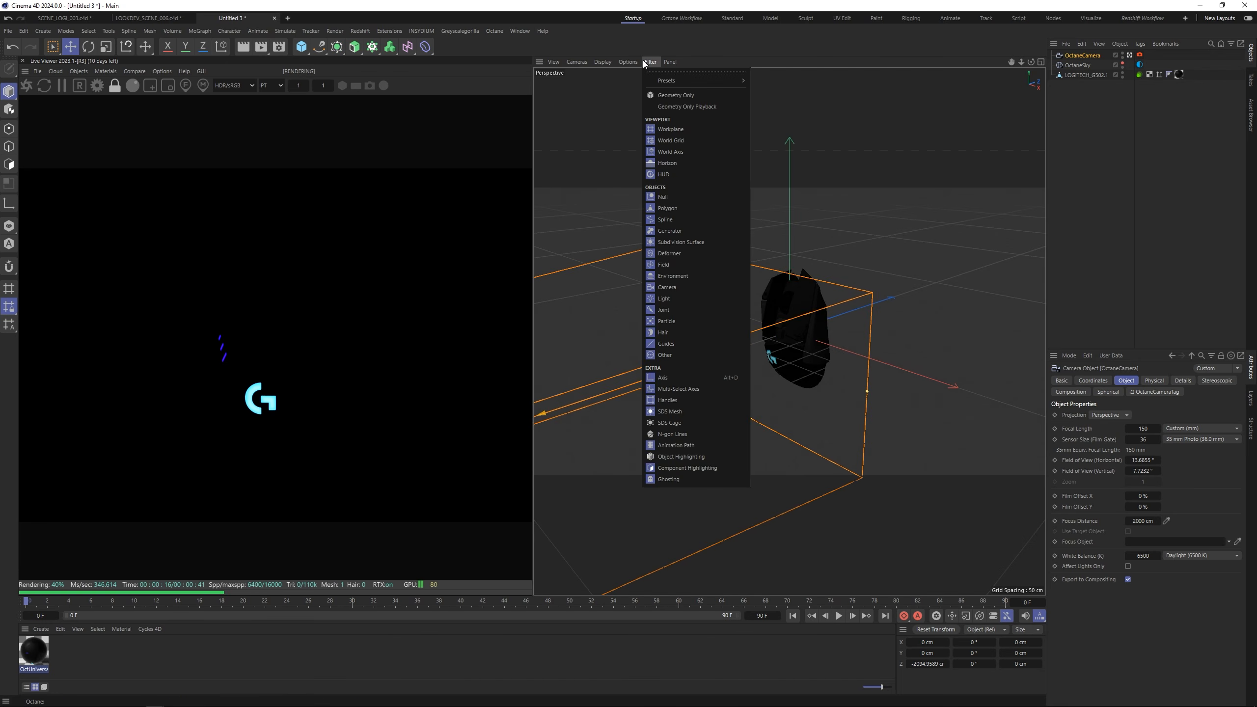
{"action": "left_click", "coordinate": [676, 129]}
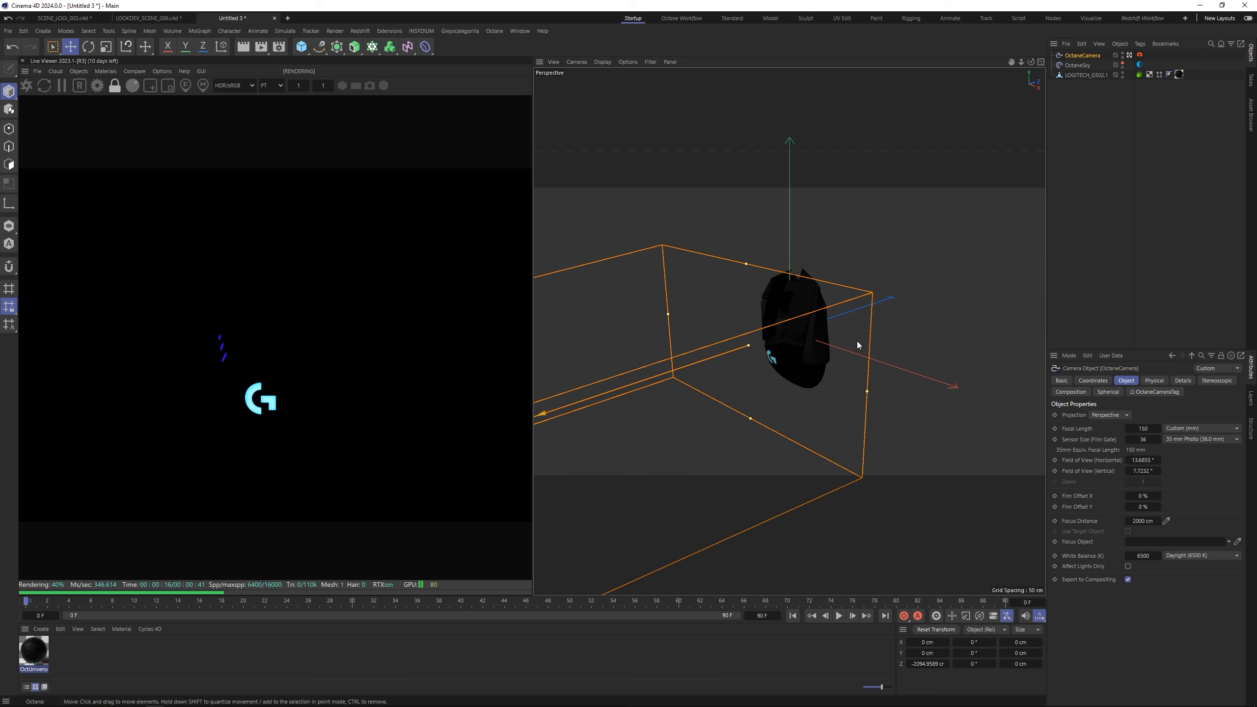
{"action": "left_click_drag", "start_coordinate": [773, 329], "coordinate": [803, 311], "text": "alt"}
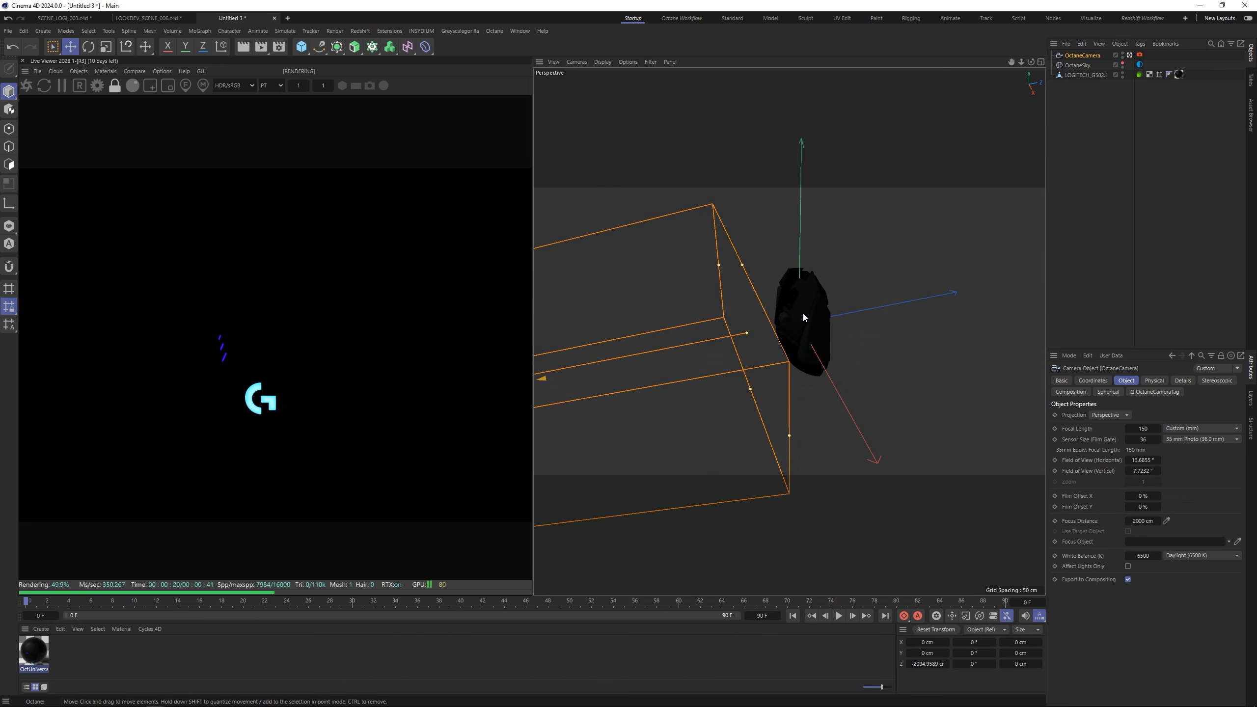
{"action": "middle_click", "coordinate": [803, 314]}
{"action": "left_click_drag", "start_coordinate": [957, 192], "coordinate": [926, 228], "text": "alt"}
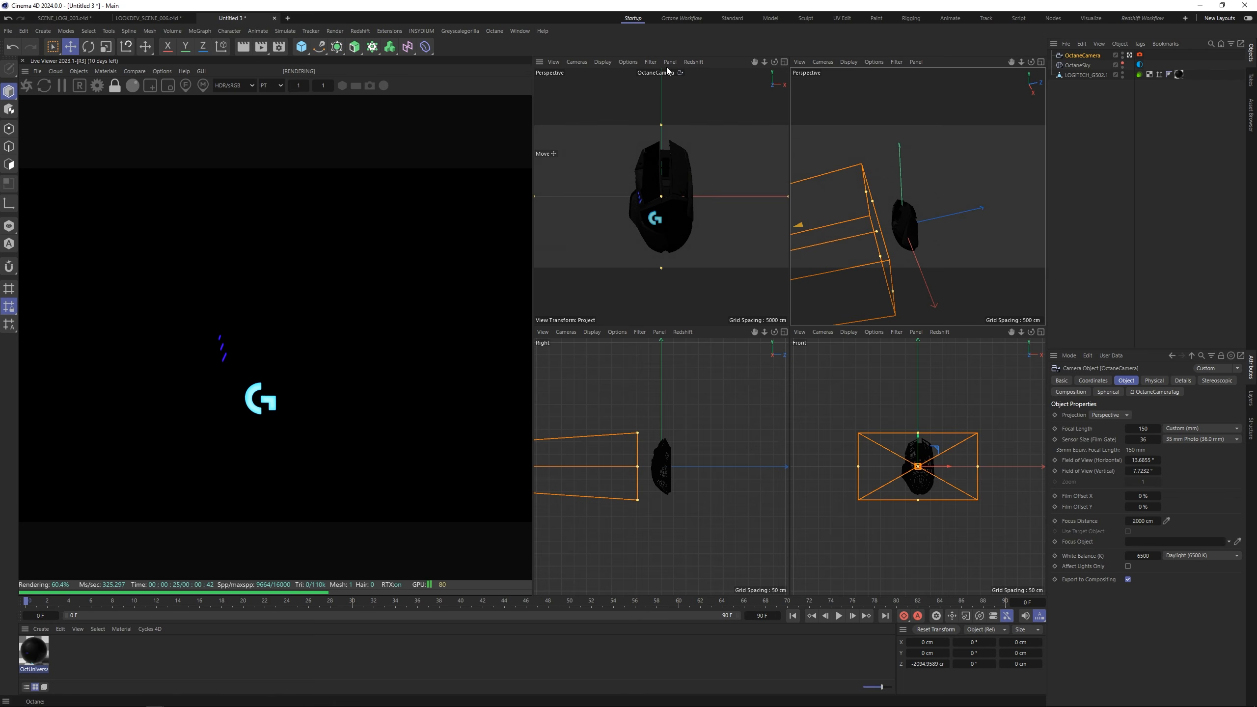
{"action": "left_click_drag", "start_coordinate": [917, 229], "coordinate": [926, 193], "text": "alt"}
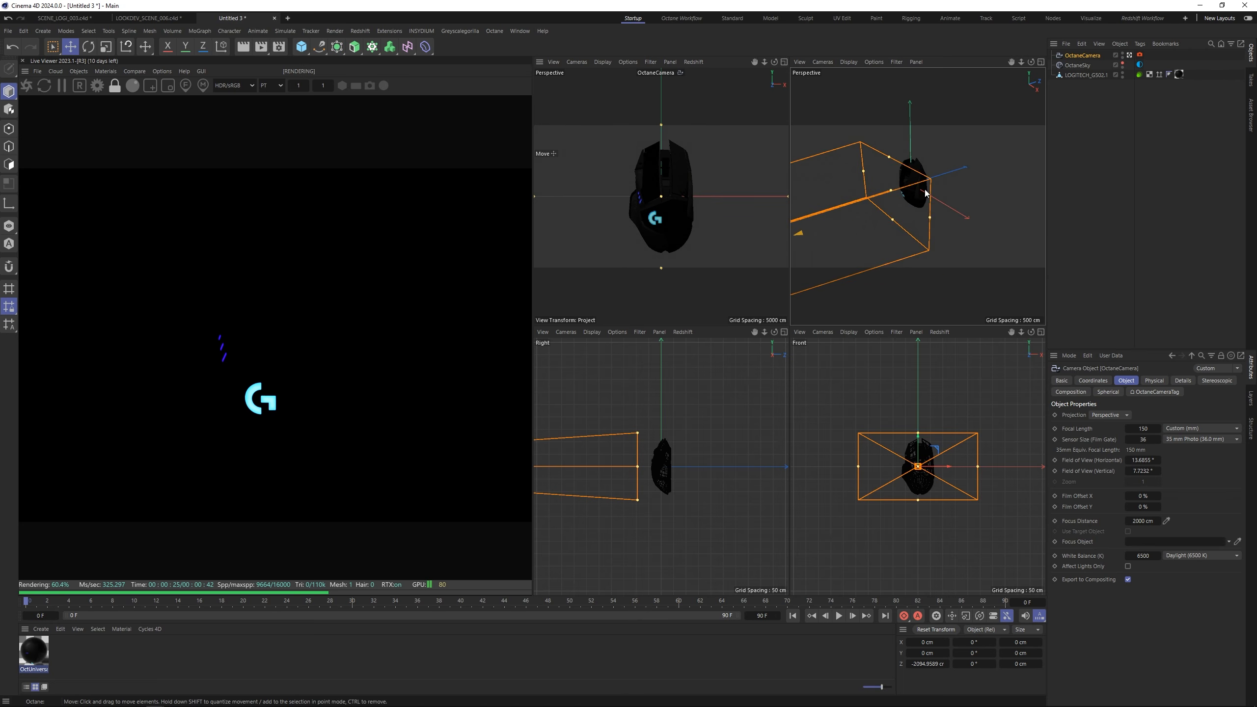
{"action": "middle_click", "coordinate": [906, 195]}
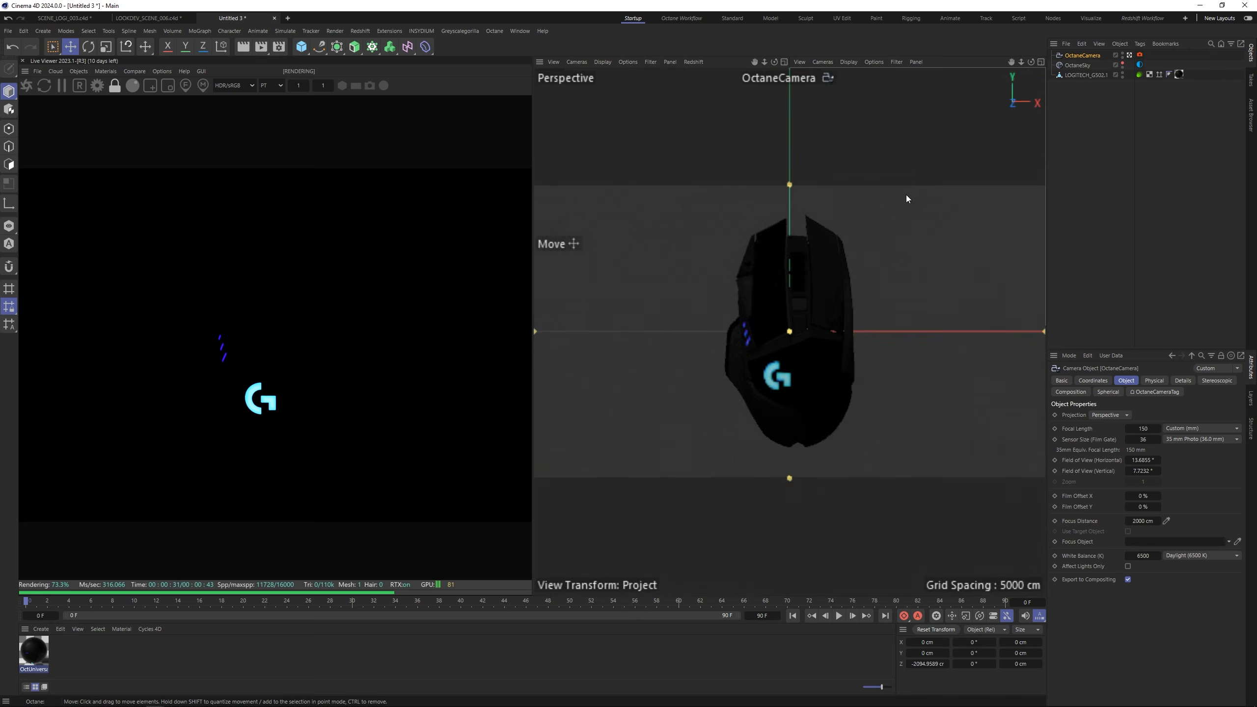
Step: Set the renderer to Octane Renderer and the output size to 2048 by 2048 pixels
{"action": "left_click", "coordinate": [279, 47]}
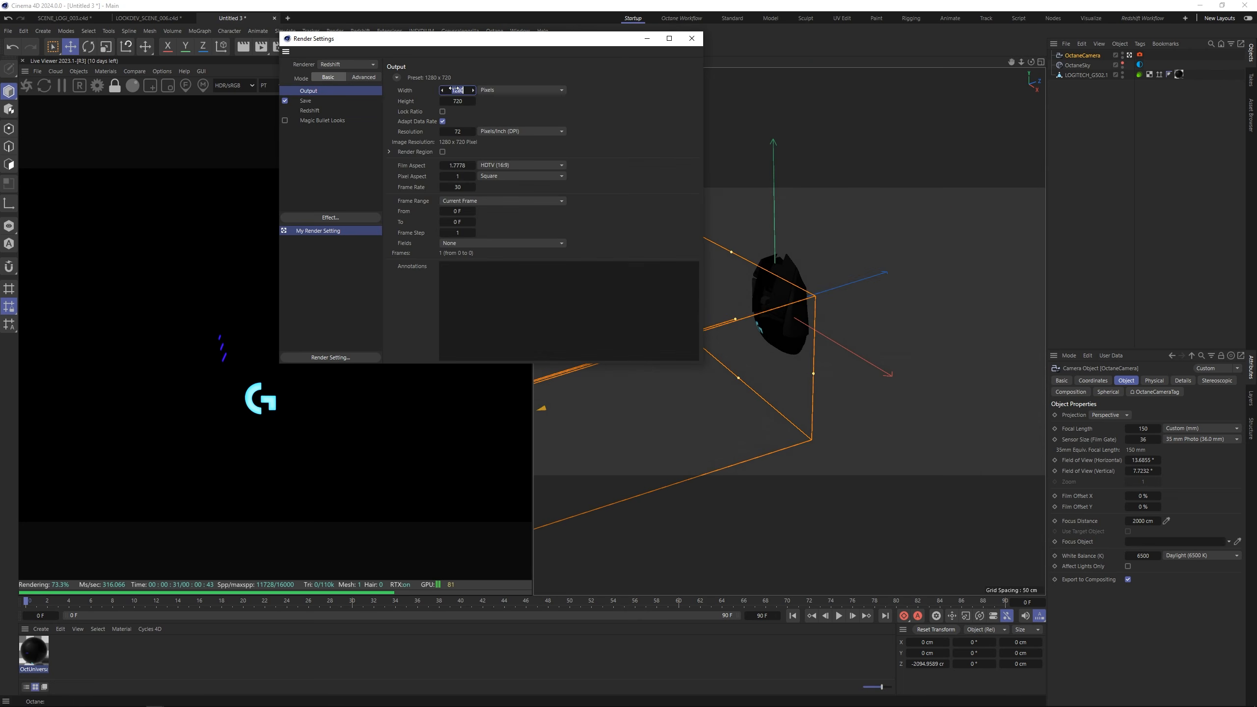
{"action": "left_click", "coordinate": [361, 65]}
{"action": "left_click", "coordinate": [333, 121]}
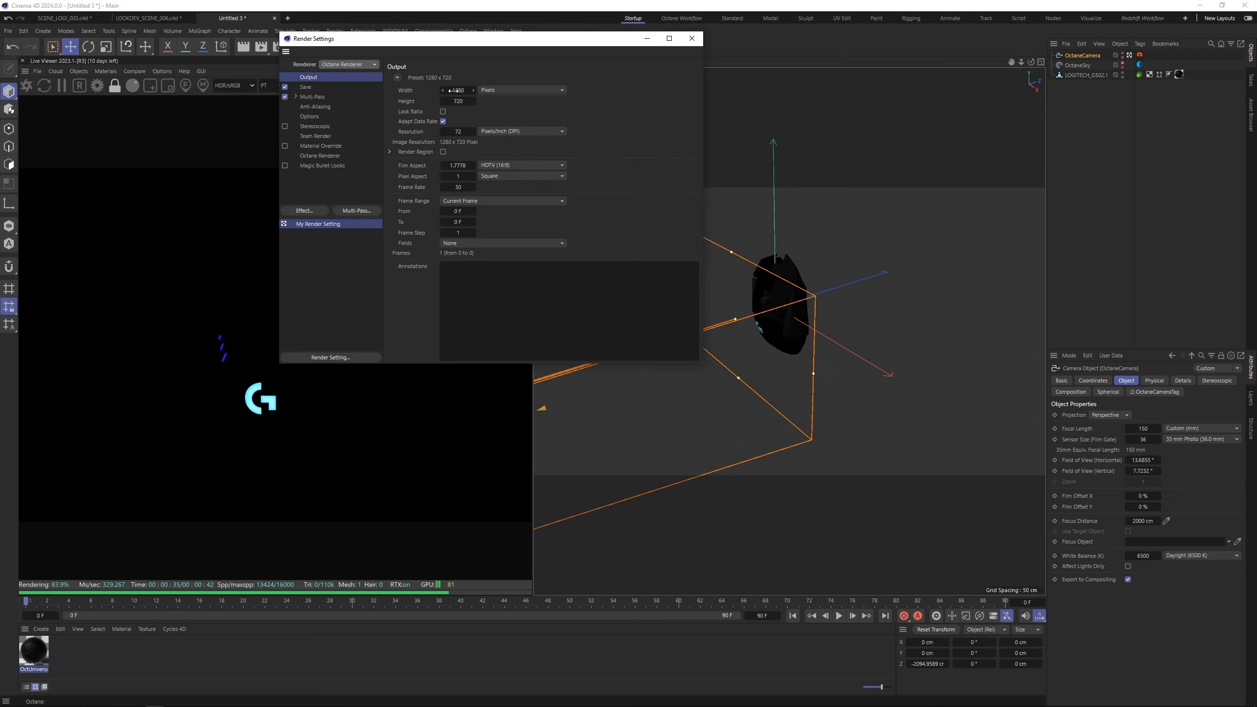
{"action": "type", "text": "2048"}
{"action": "key", "text": "Tab"}
{"action": "type", "text": "2"}
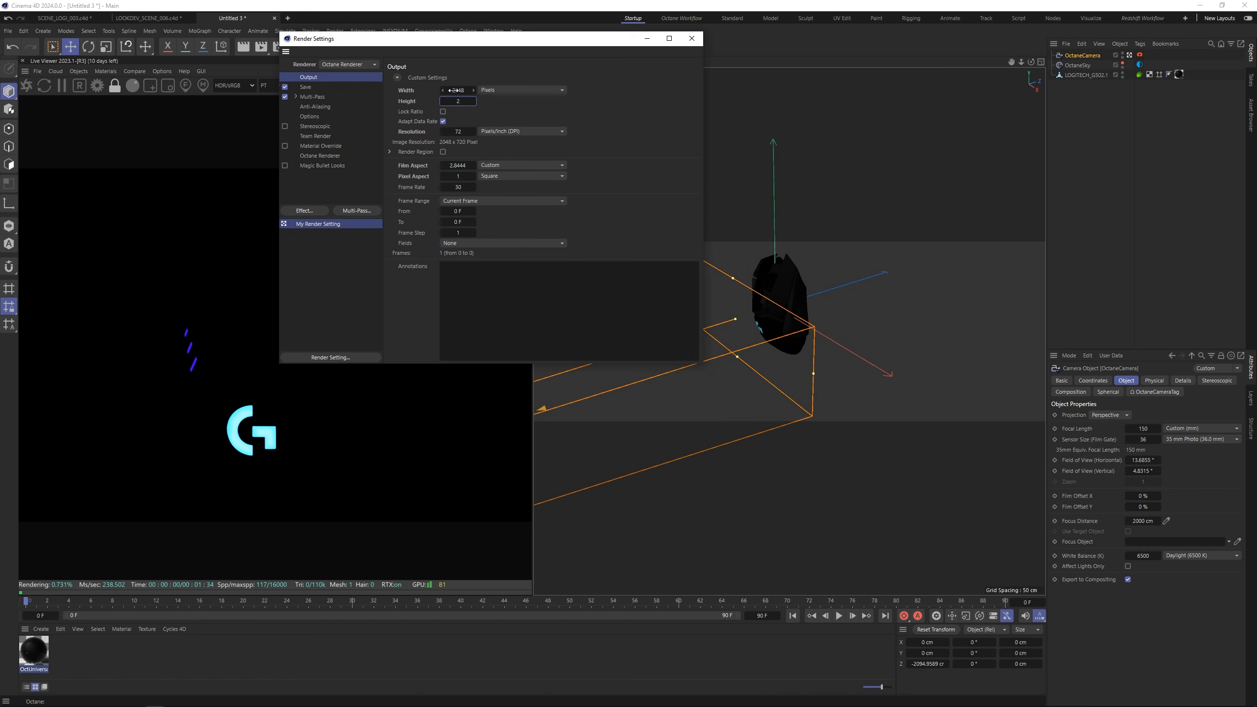
{"action": "type", "text": "048"}
{"action": "key", "text": "Return"}
{"action": "left_click", "coordinate": [692, 38]}
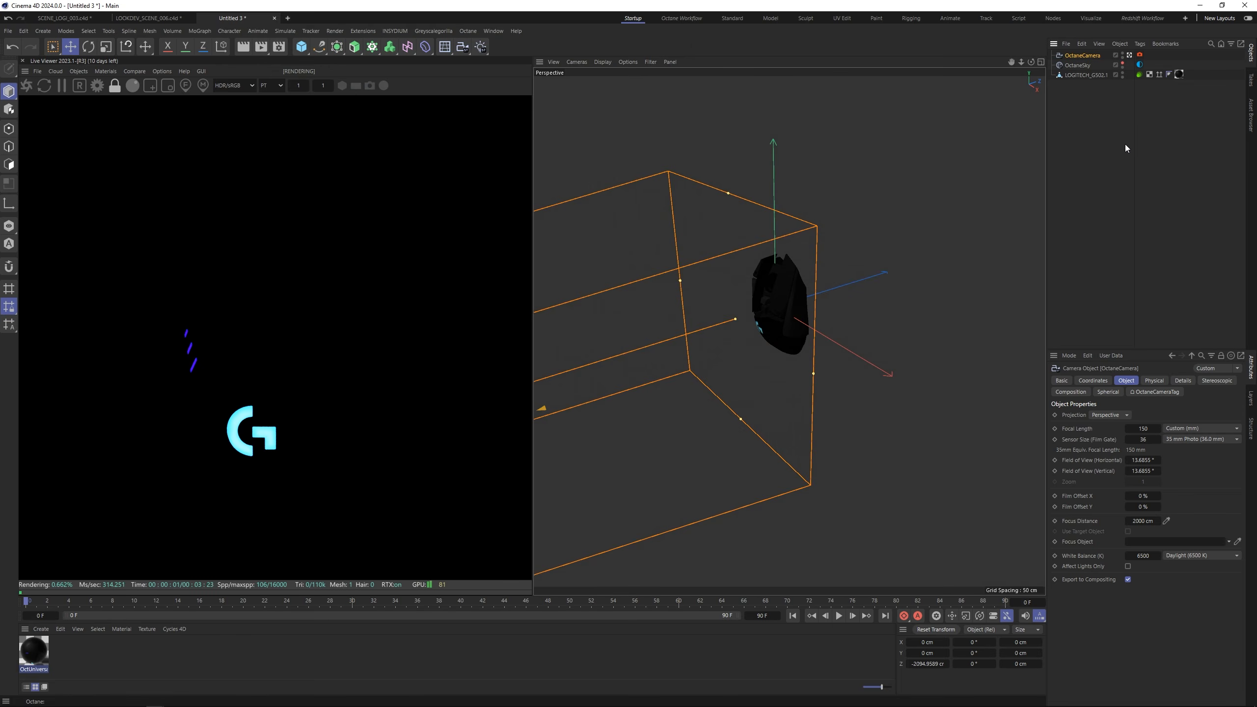
Step: Look through the Octane camera and add an Octane area light to the scene
{"action": "left_click", "coordinate": [1029, 216]}
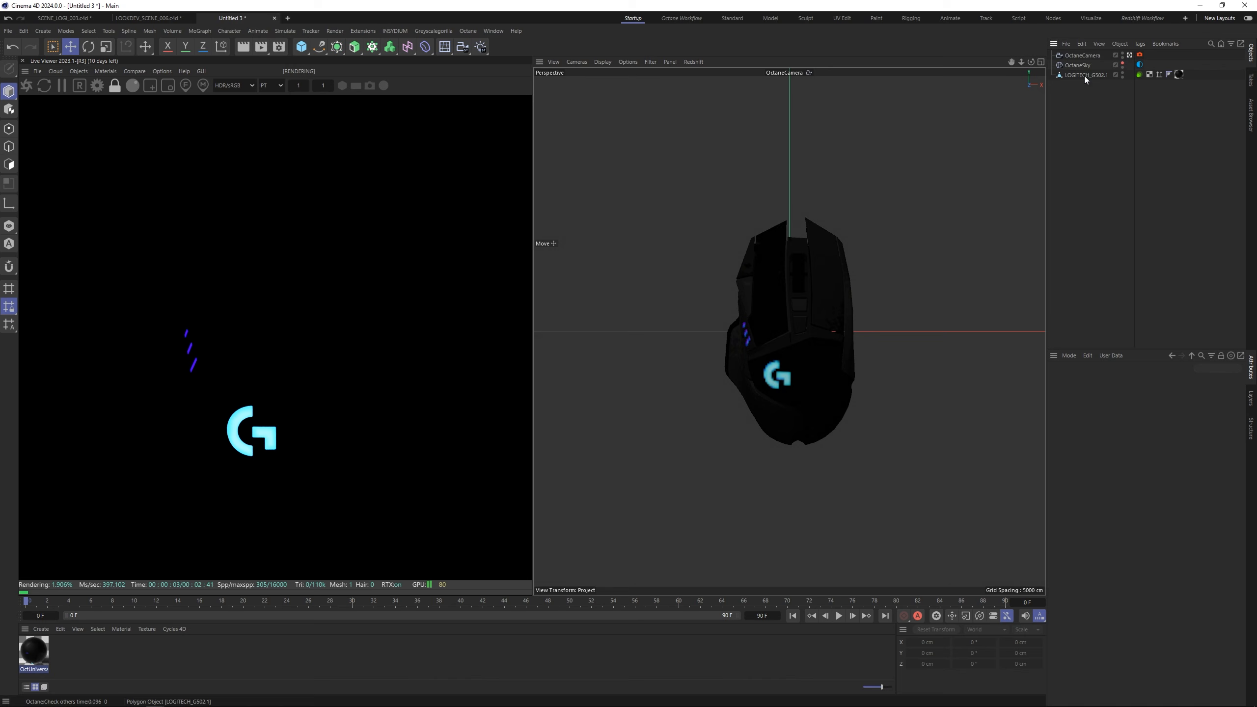
{"action": "left_click", "coordinate": [87, 71]}
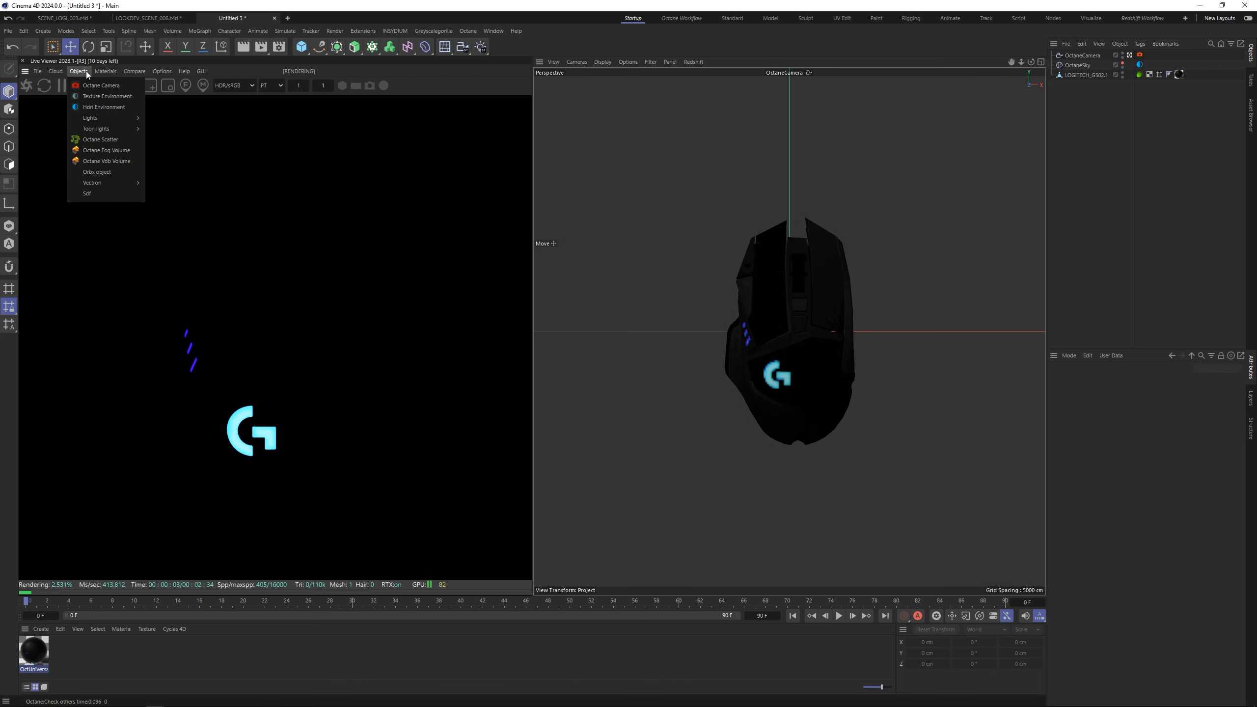
{"action": "mouse_move", "coordinate": [100, 120]}
{"action": "left_click", "coordinate": [188, 142]}
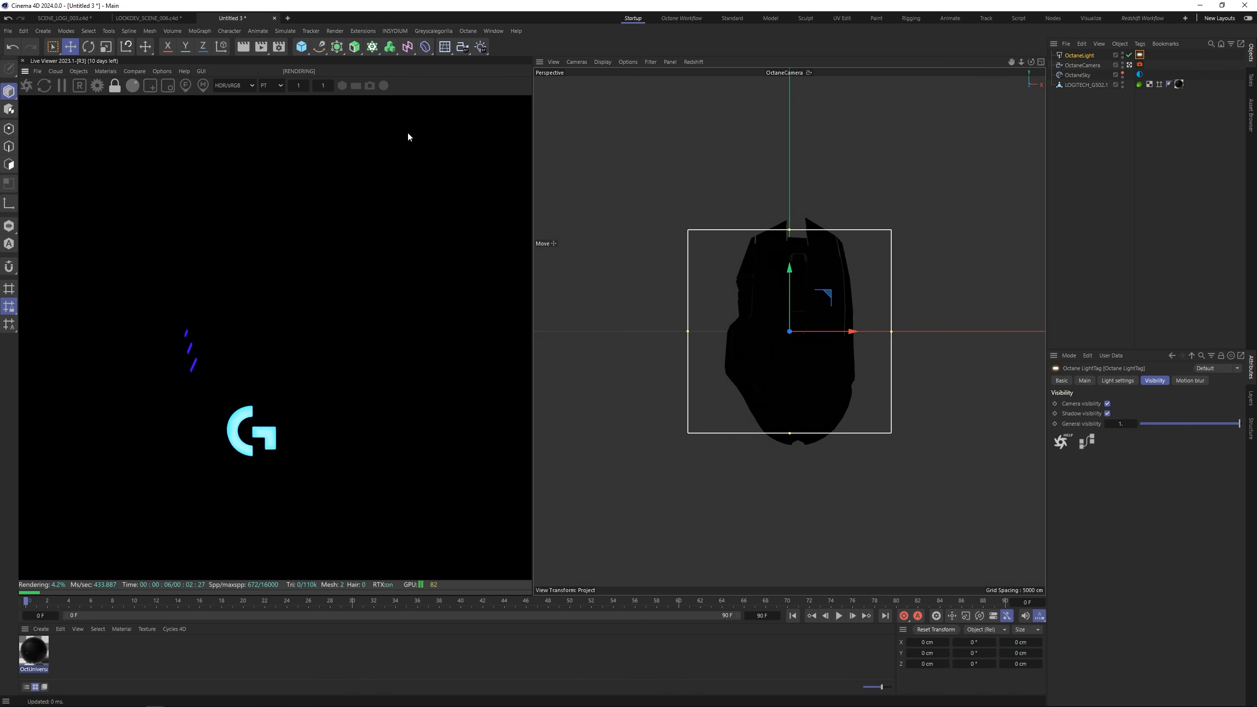
Step: Give the area light a Target tag with the Logitech mouse as its target object
{"action": "right_click", "coordinate": [1067, 61]}
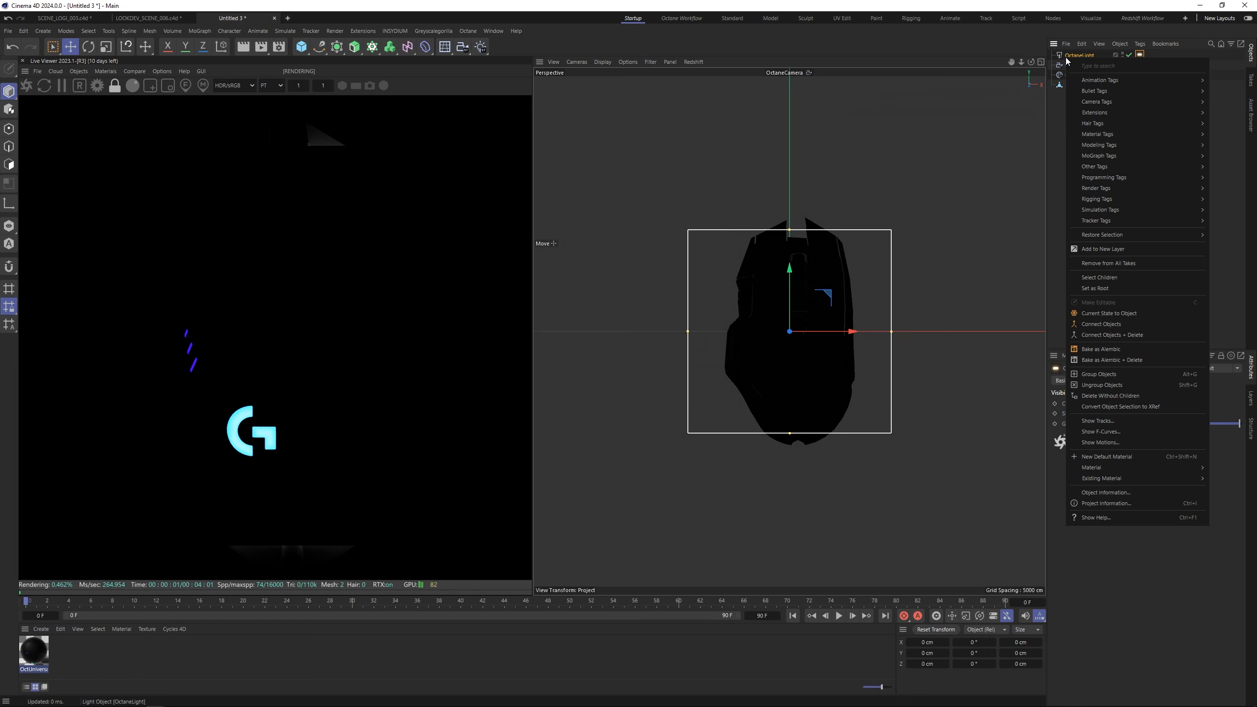
{"action": "mouse_move", "coordinate": [1092, 85]}
{"action": "left_click", "coordinate": [1032, 118]}
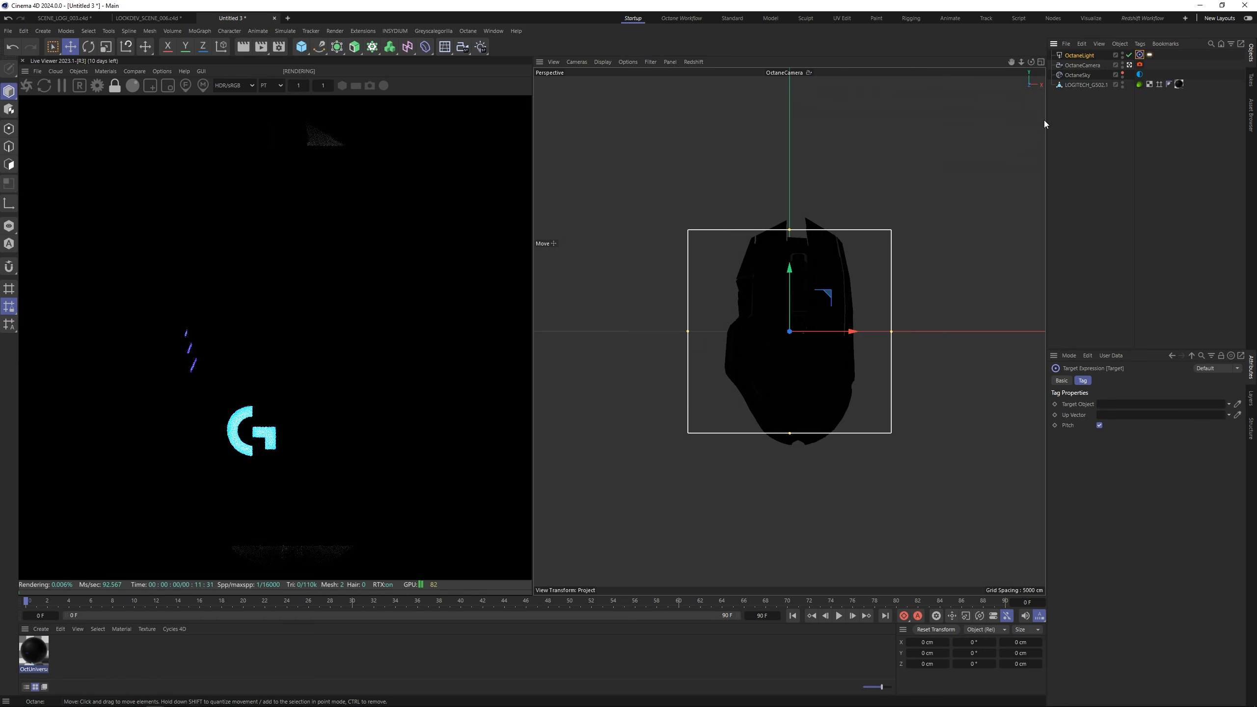
{"action": "left_click", "coordinate": [1066, 87]}
Step: Move the light above and right of the mouse, about X 235 cm, Y 179 cm, and place a copy diagonally opposite, below and left
{"action": "key", "text": "e"}
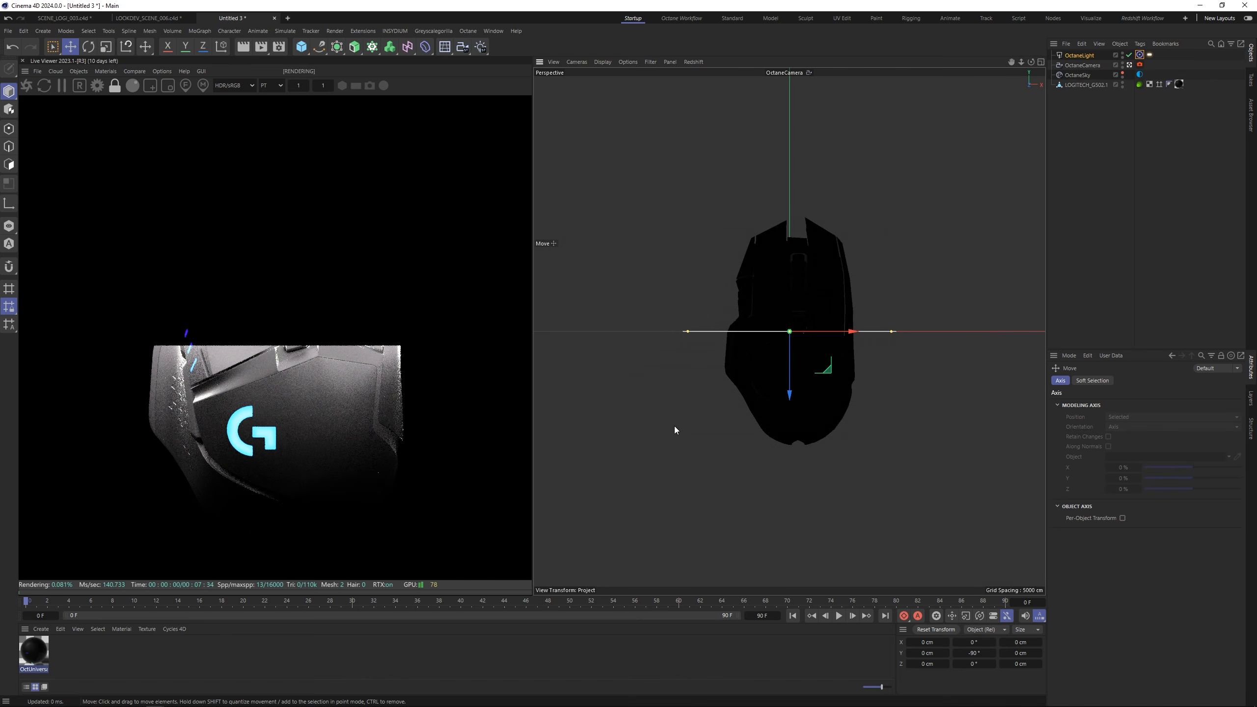
{"action": "left_click_drag", "start_coordinate": [638, 451], "coordinate": [873, 268]}
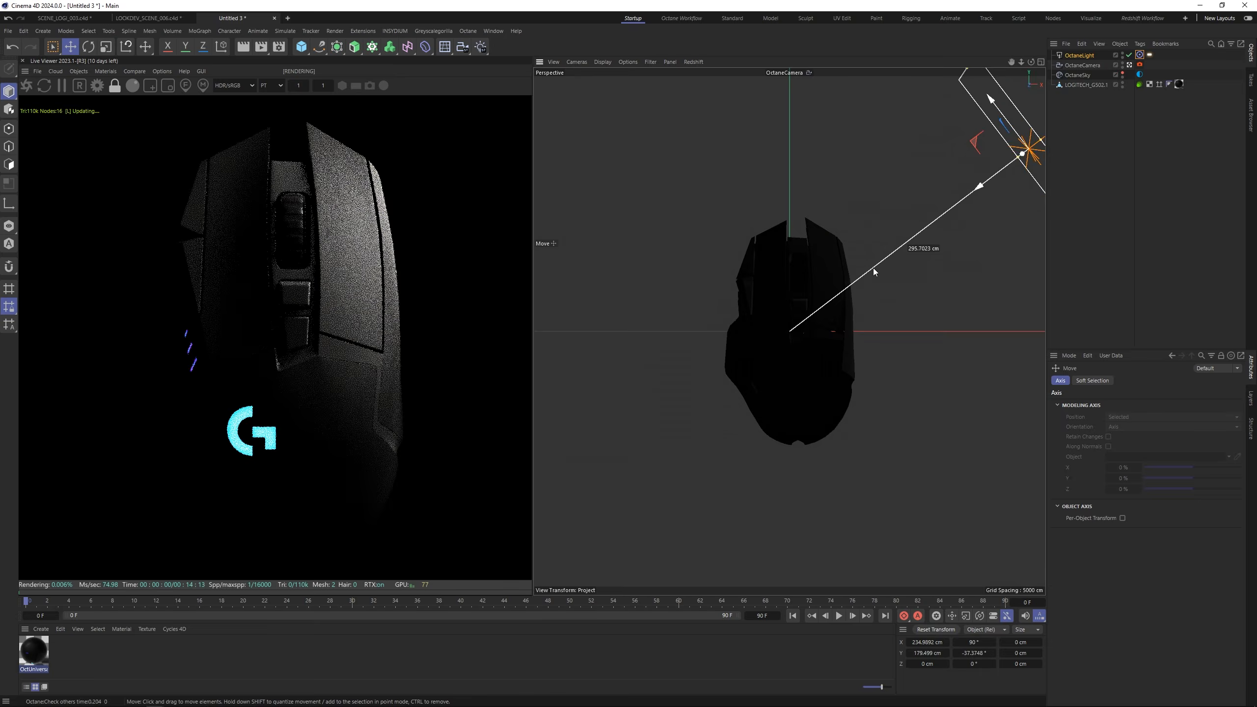
{"action": "scroll", "coordinate": [333, 287], "scroll_direction": "down", "scroll_amount": 2}
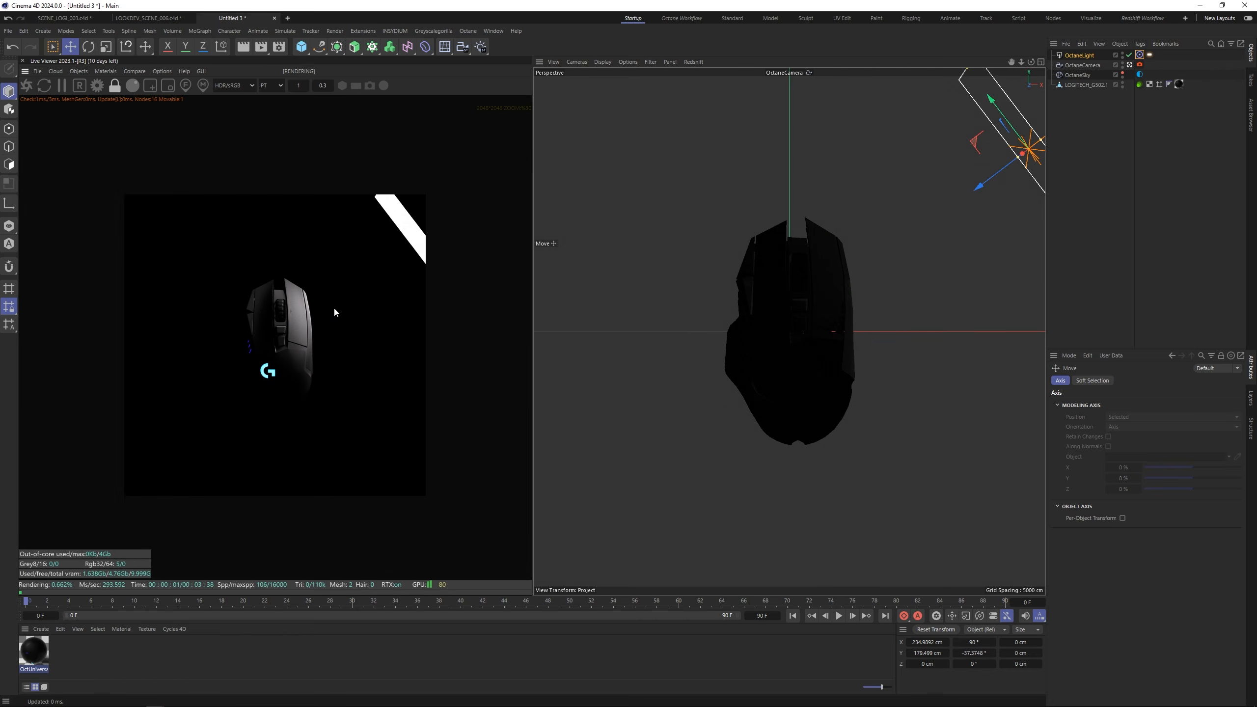
{"action": "left_click_drag", "start_coordinate": [1025, 154], "coordinate": [536, 567], "text": "ctrl"}
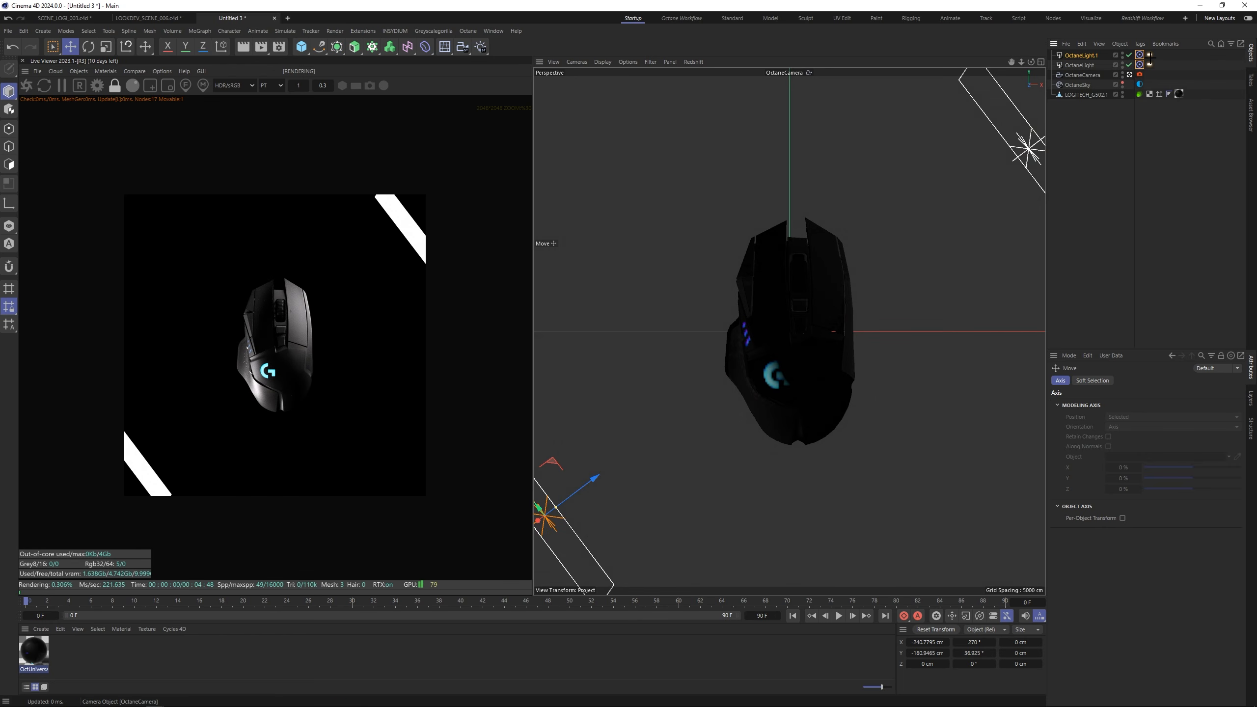
Step: Turn off camera visibility for both area lights and move them closer to the mouse
{"action": "left_click_drag", "start_coordinate": [1151, 59], "coordinate": [1148, 67]}
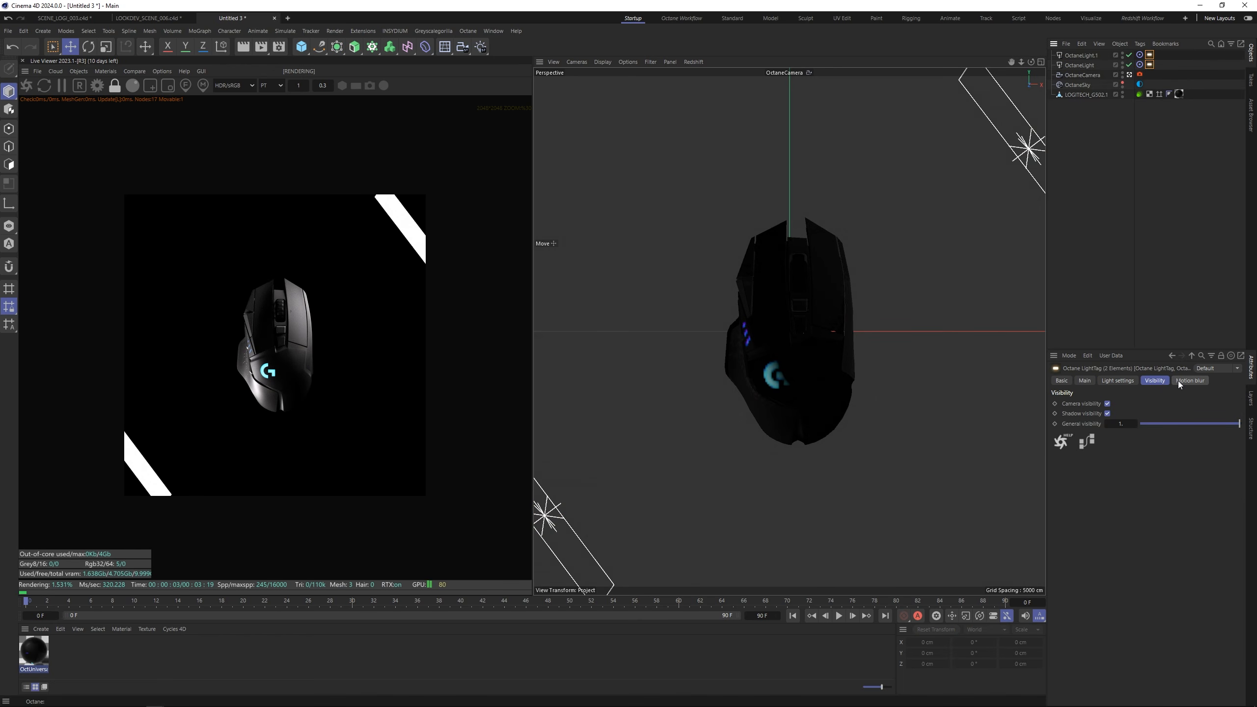
{"action": "left_click", "coordinate": [1107, 404]}
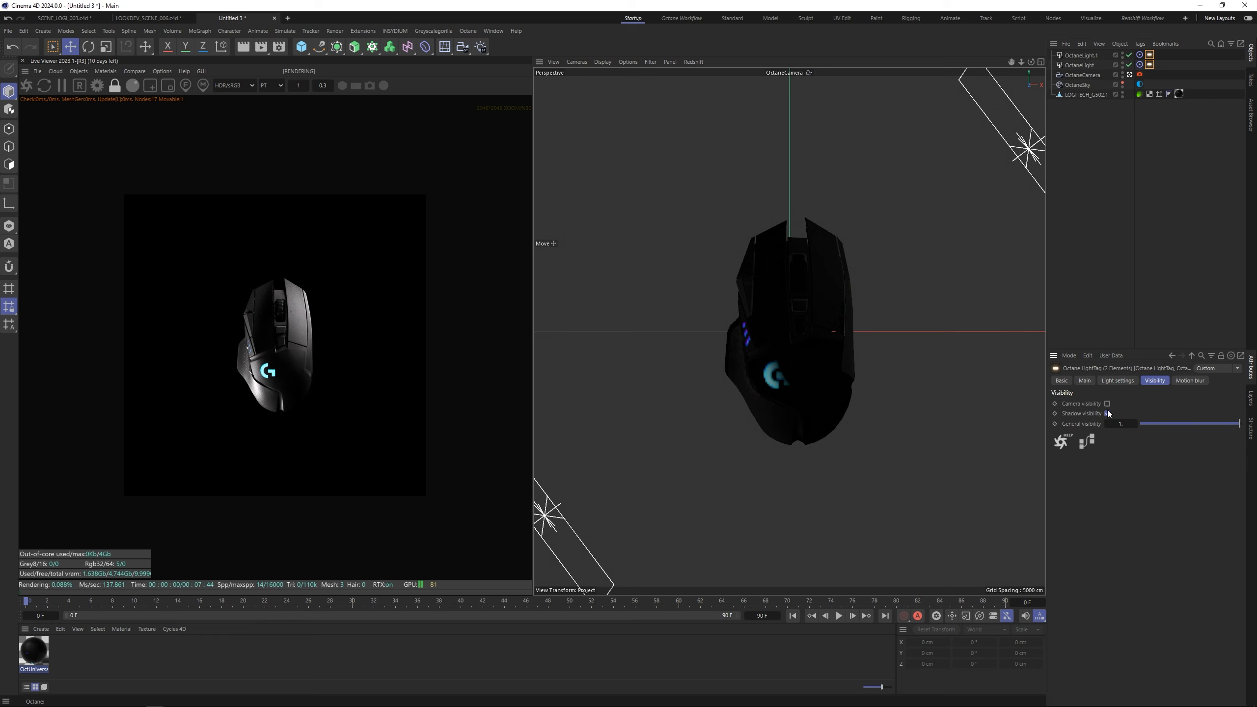
{"action": "left_click", "coordinate": [1082, 55]}
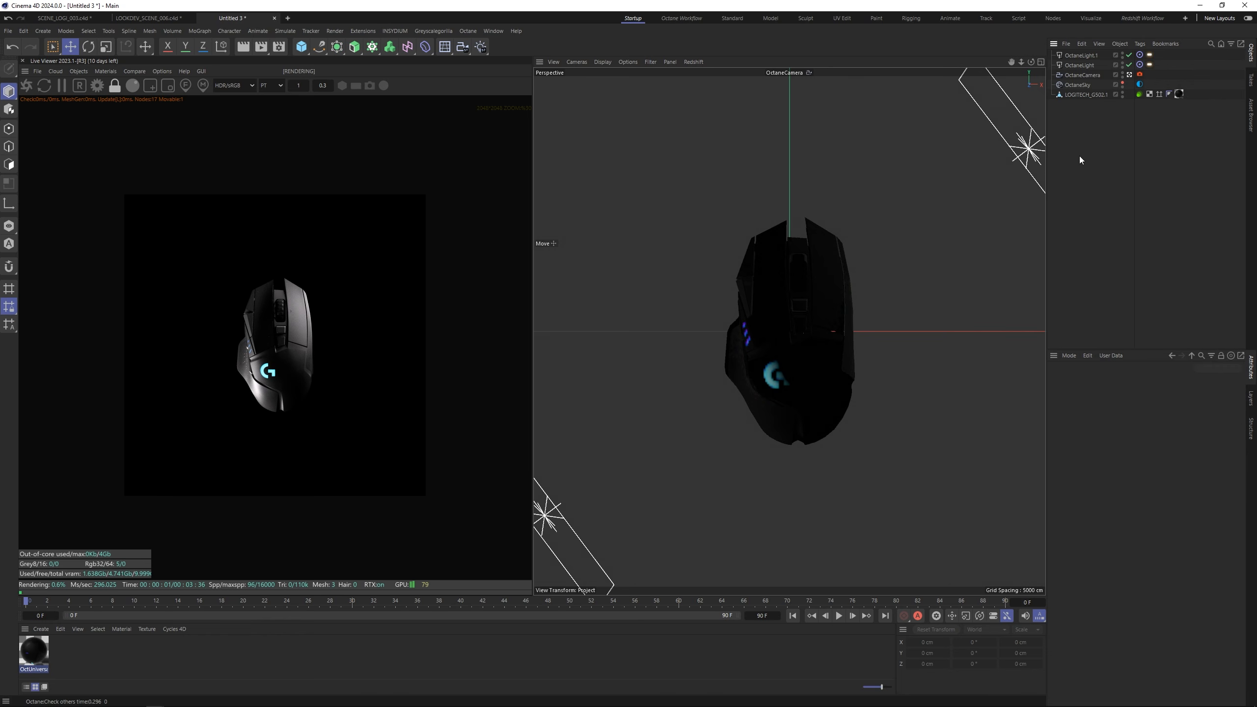
{"action": "left_click_drag", "start_coordinate": [969, 193], "coordinate": [1059, 118]}
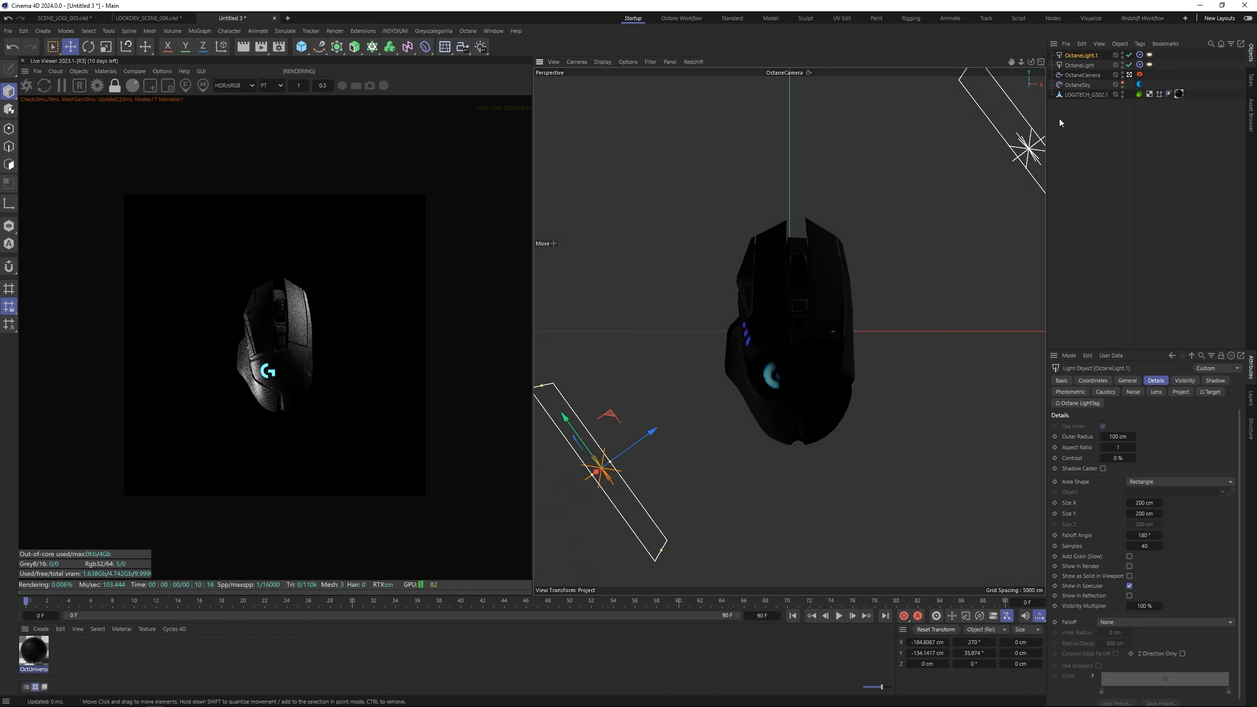
{"action": "left_click", "coordinate": [1080, 64]}
Step: Rename the black Octane sky as BG
{"action": "left_click", "coordinate": [1080, 86]}
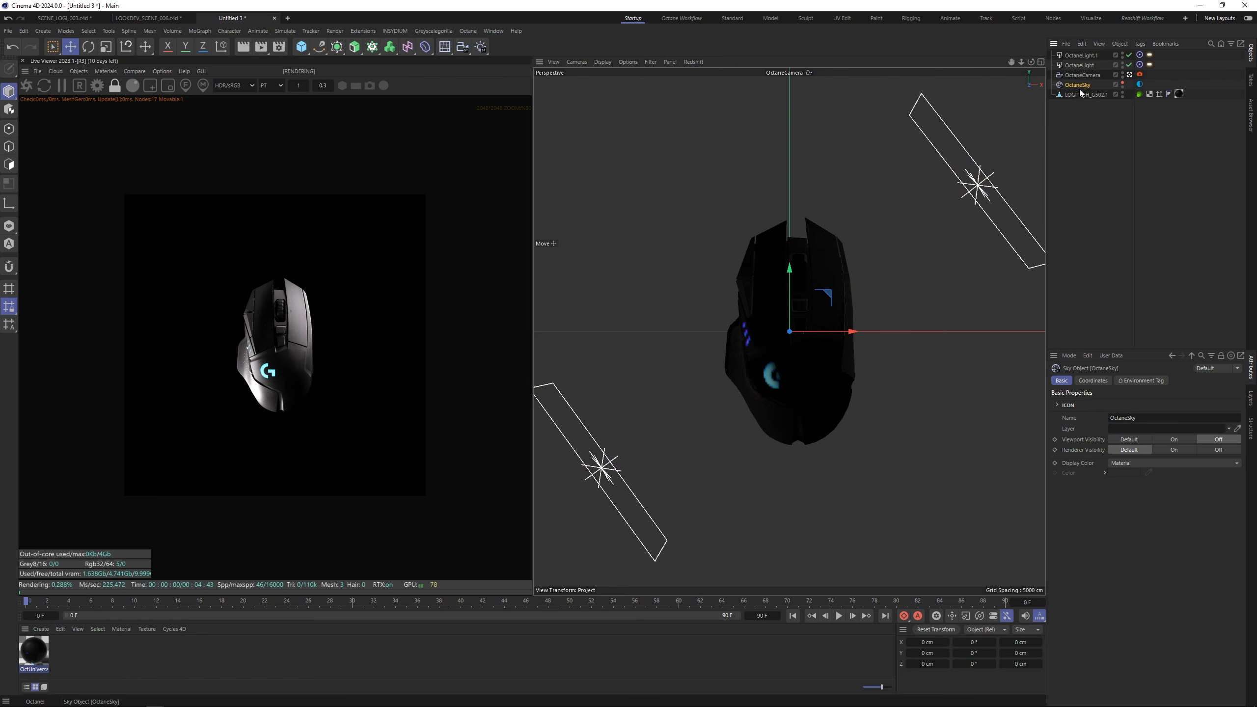
{"action": "double_click", "coordinate": [1080, 85]}
{"action": "type", "text": "bg"}
{"action": "key", "text": "Return"}
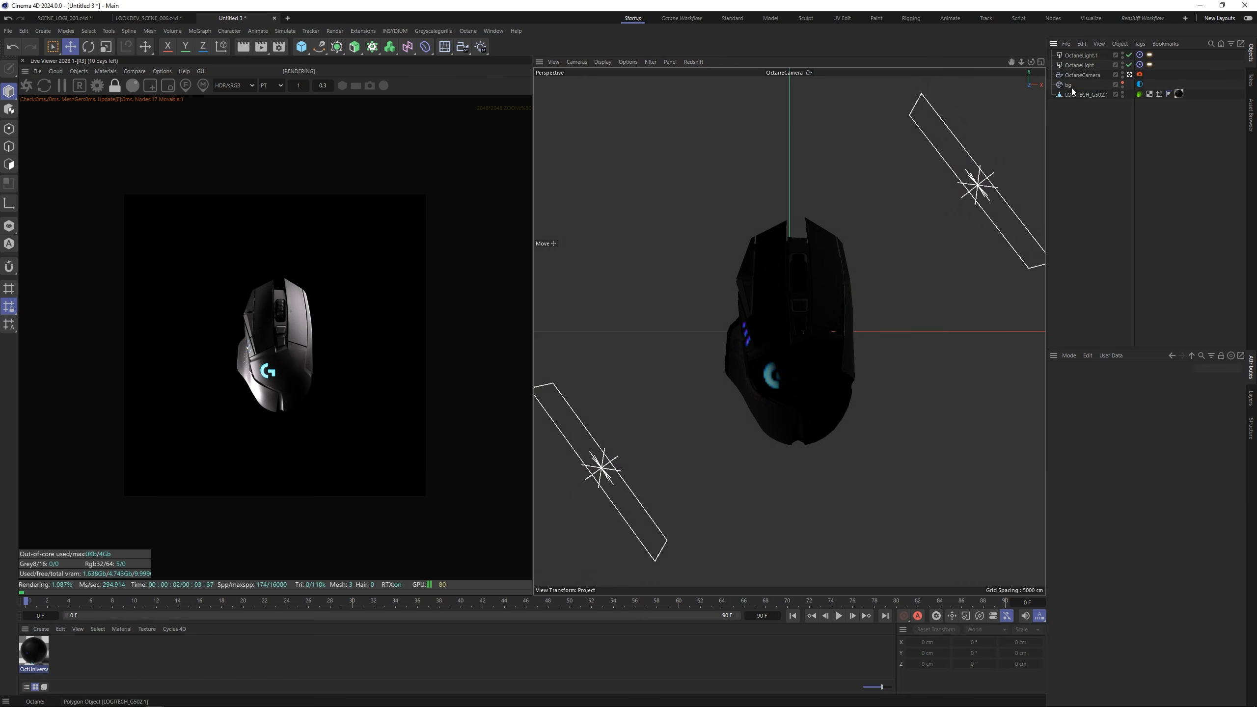
{"action": "left_click", "coordinate": [1071, 141]}
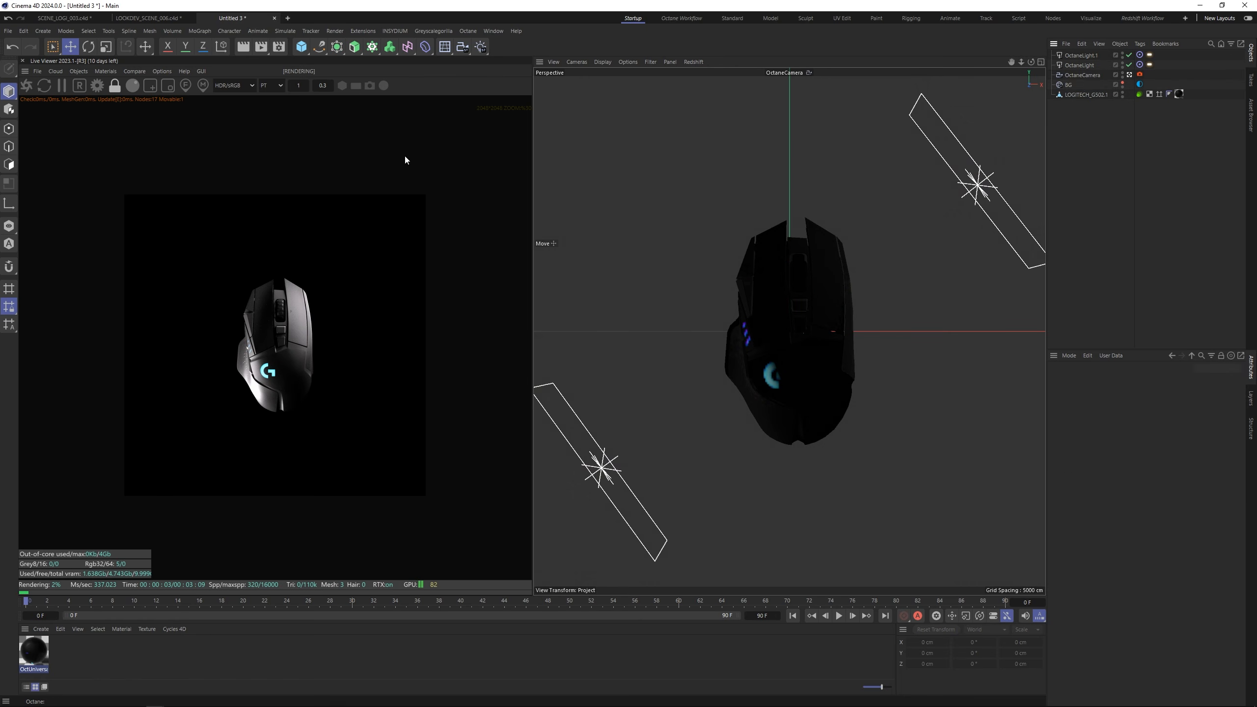
Step: Add an Octane HDRI environment and place it directly below BG in the object hierarchy
{"action": "left_click", "coordinate": [77, 72]}
{"action": "left_click", "coordinate": [104, 108]}
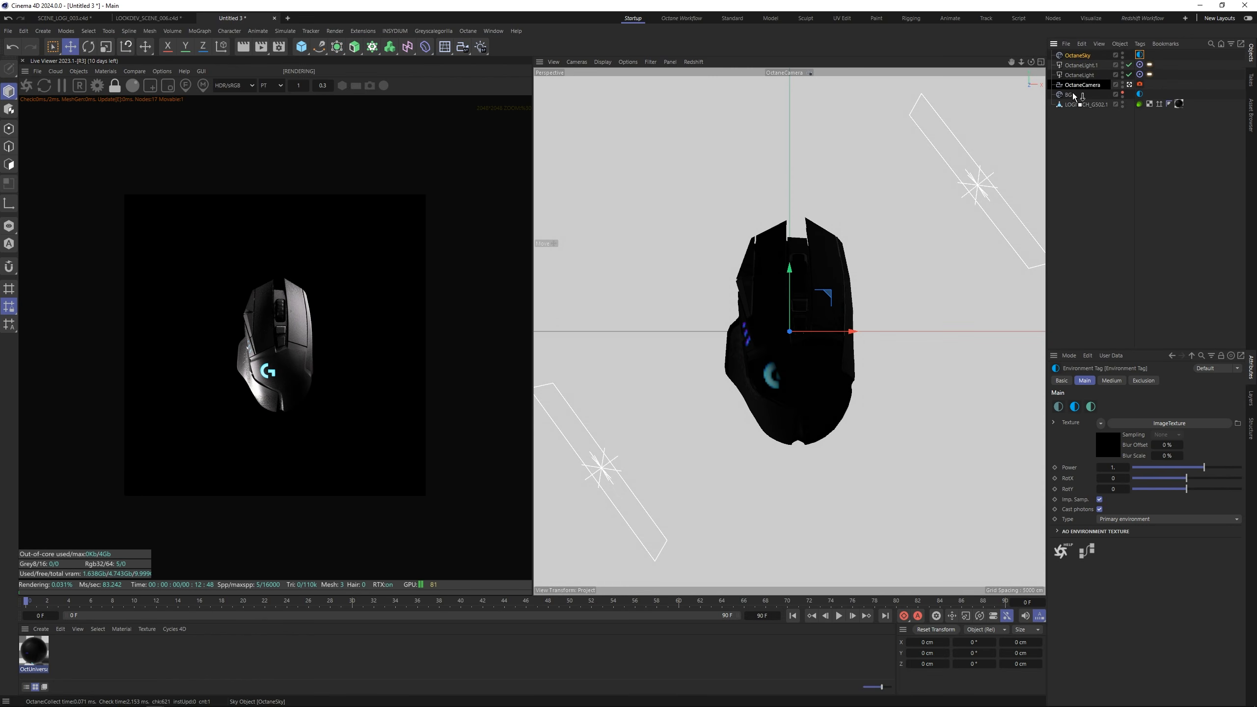
{"action": "left_click_drag", "start_coordinate": [1072, 94], "coordinate": [1073, 98]}
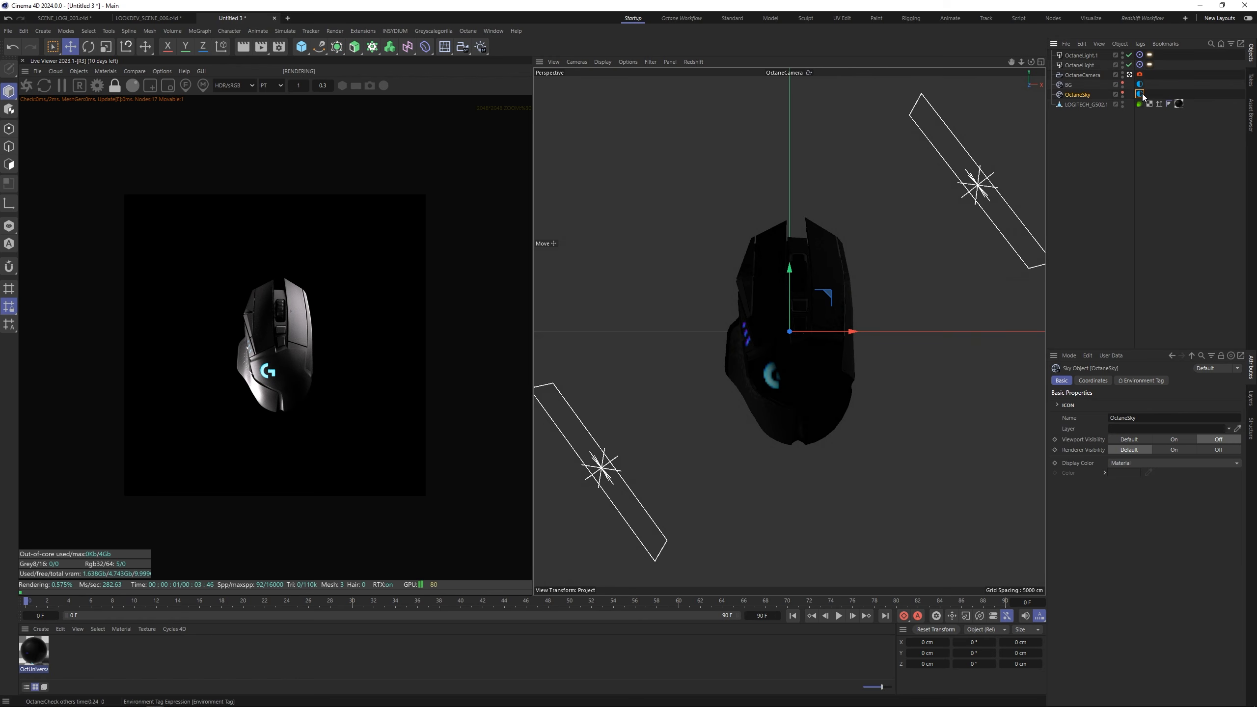
Step: Load the studio image heavy_rim_hc_a.exr as the image texture of the new sky's environment
{"action": "left_click", "coordinate": [1140, 95]}
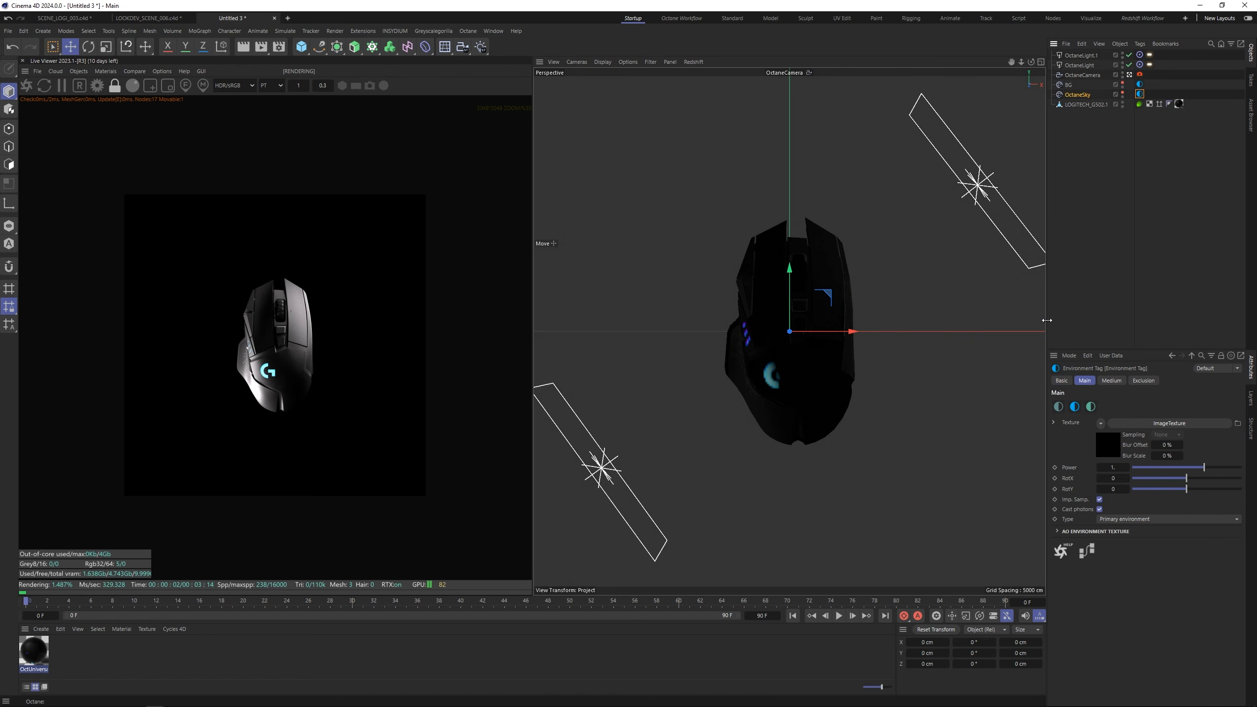
{"action": "left_click", "coordinate": [1170, 422]}
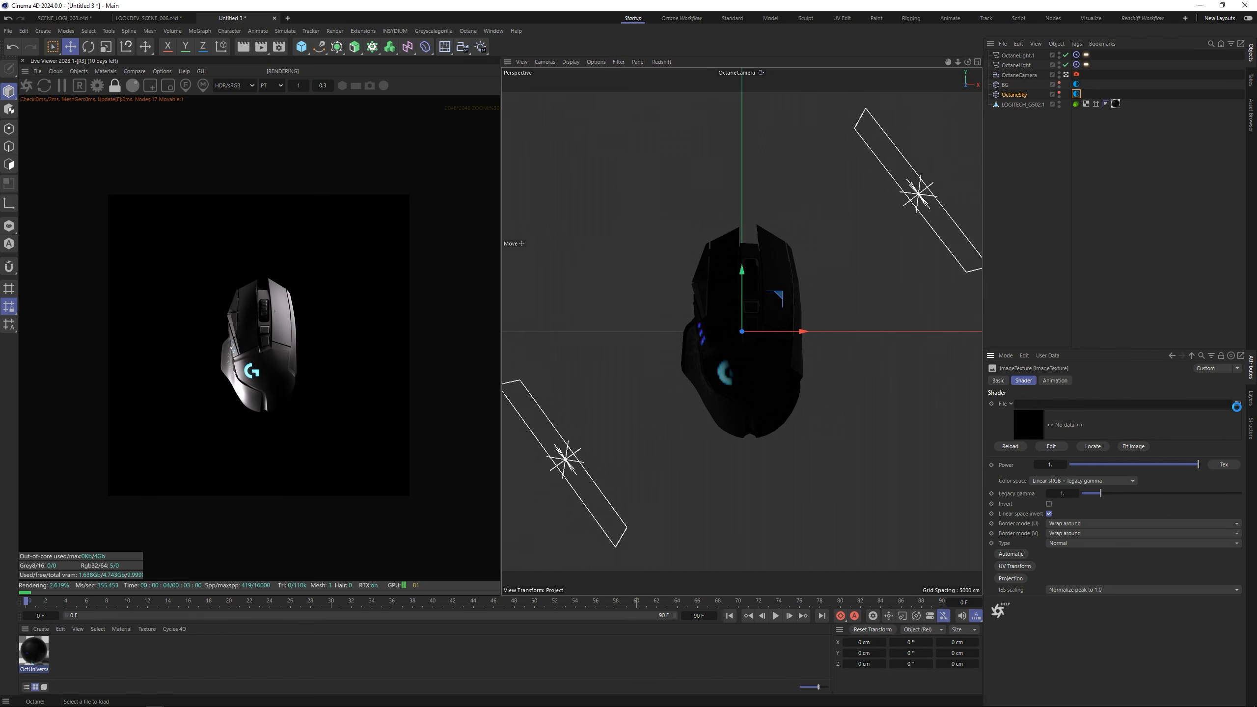
{"action": "left_click", "coordinate": [1236, 406]}
{"action": "double_click", "coordinate": [125, 69]}
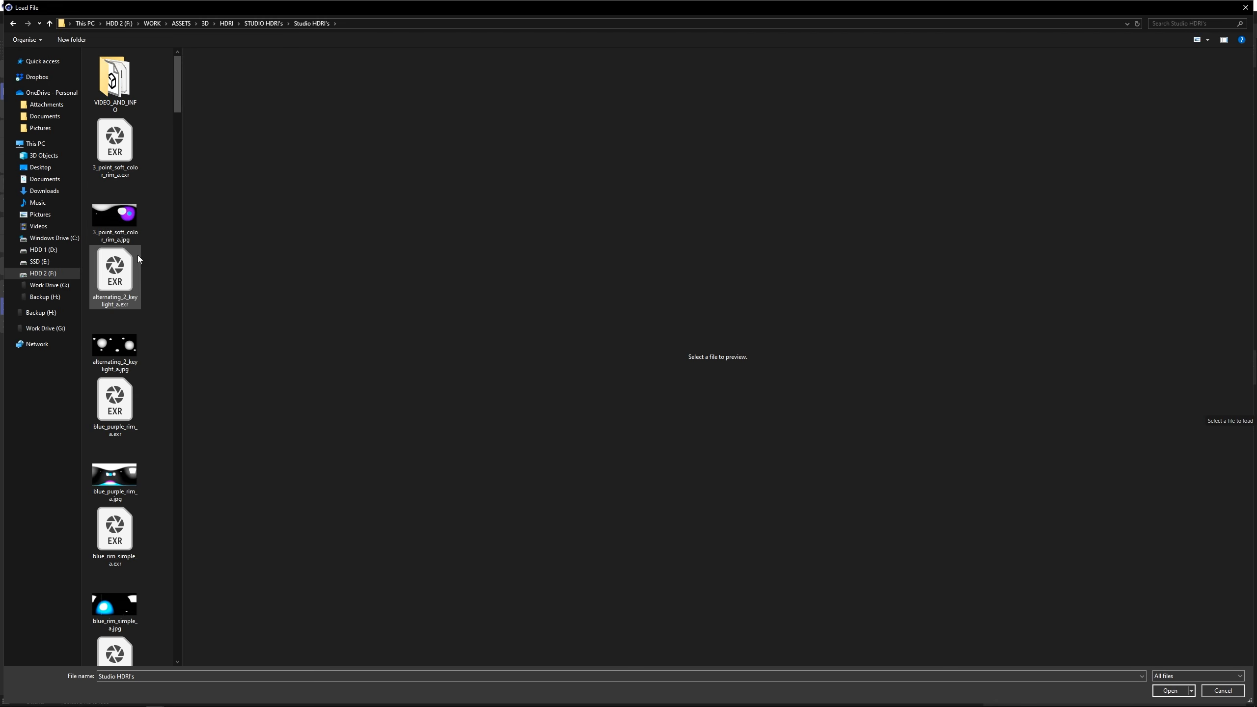
{"action": "scroll", "coordinate": [137, 255], "scroll_direction": "down", "scroll_amount": 5}
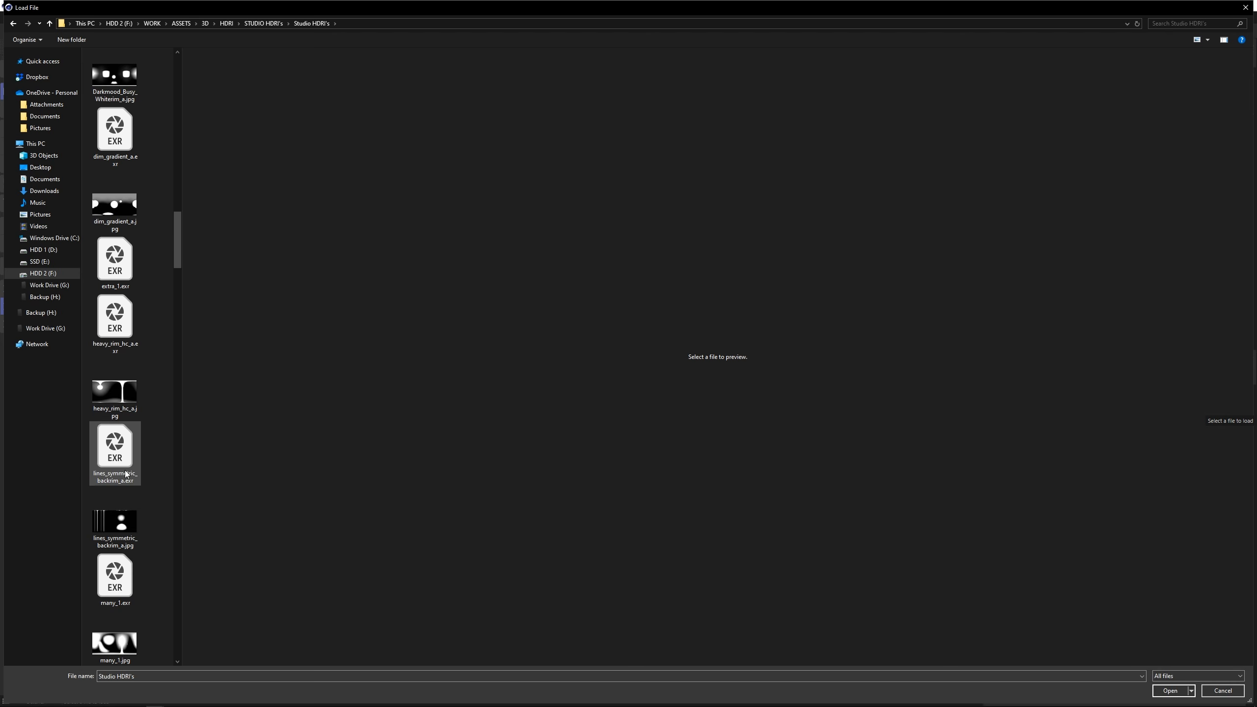
{"action": "double_click", "coordinate": [137, 399]}
{"action": "left_click", "coordinate": [700, 400]}
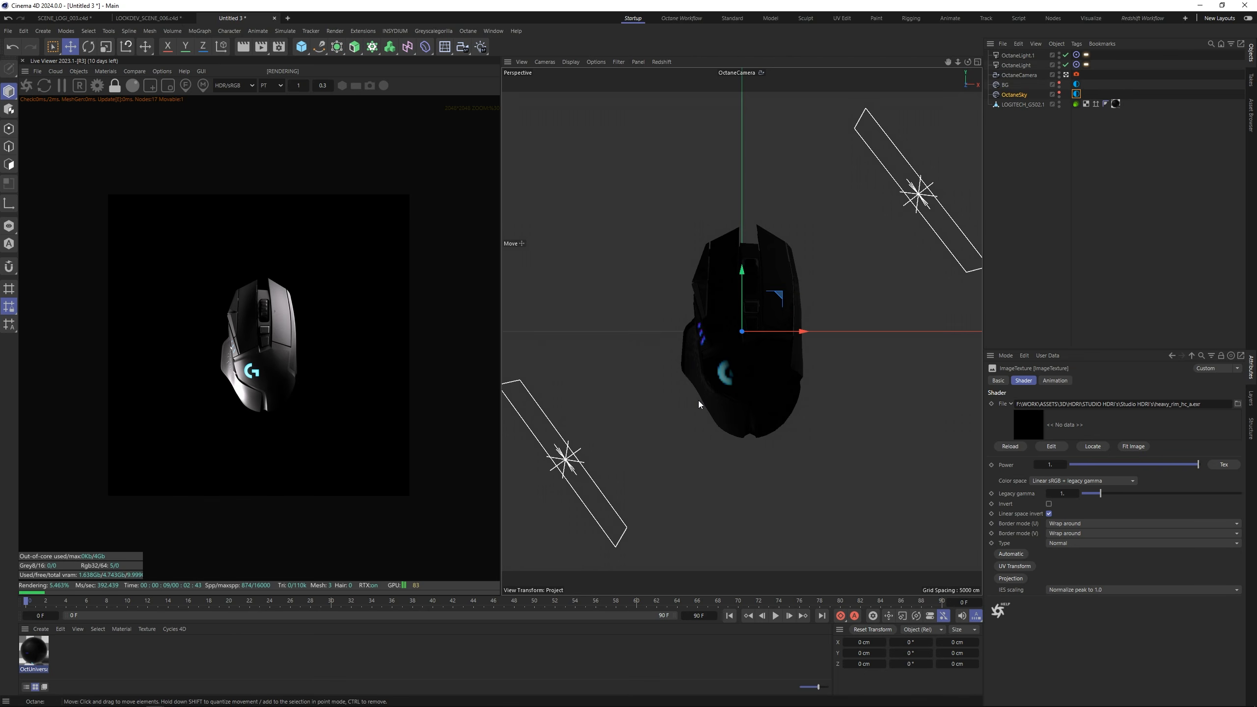
{"action": "left_click", "coordinate": [1193, 358]}
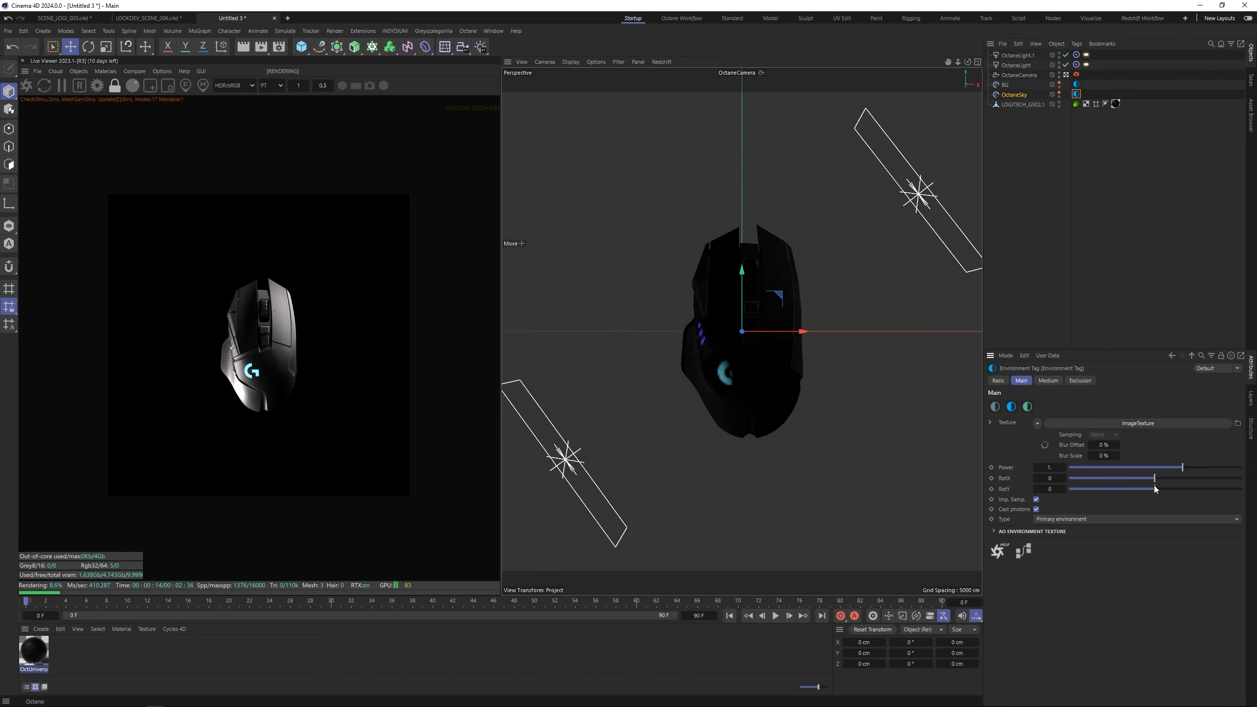
Step: Disable both area lights and set the BG sky's environment type to Visible environment
{"action": "left_click", "coordinate": [1066, 65]}
{"action": "left_click", "coordinate": [1066, 55]}
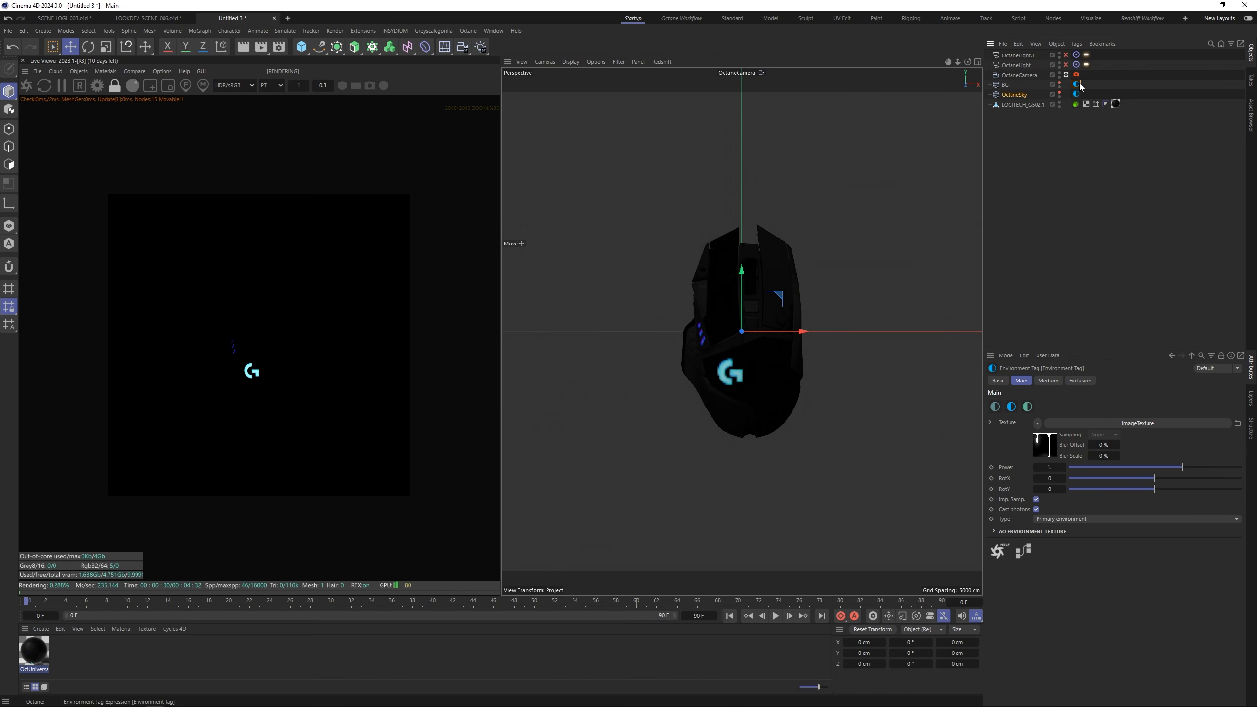
{"action": "left_click", "coordinate": [1097, 519]}
{"action": "left_click", "coordinate": [1076, 543]}
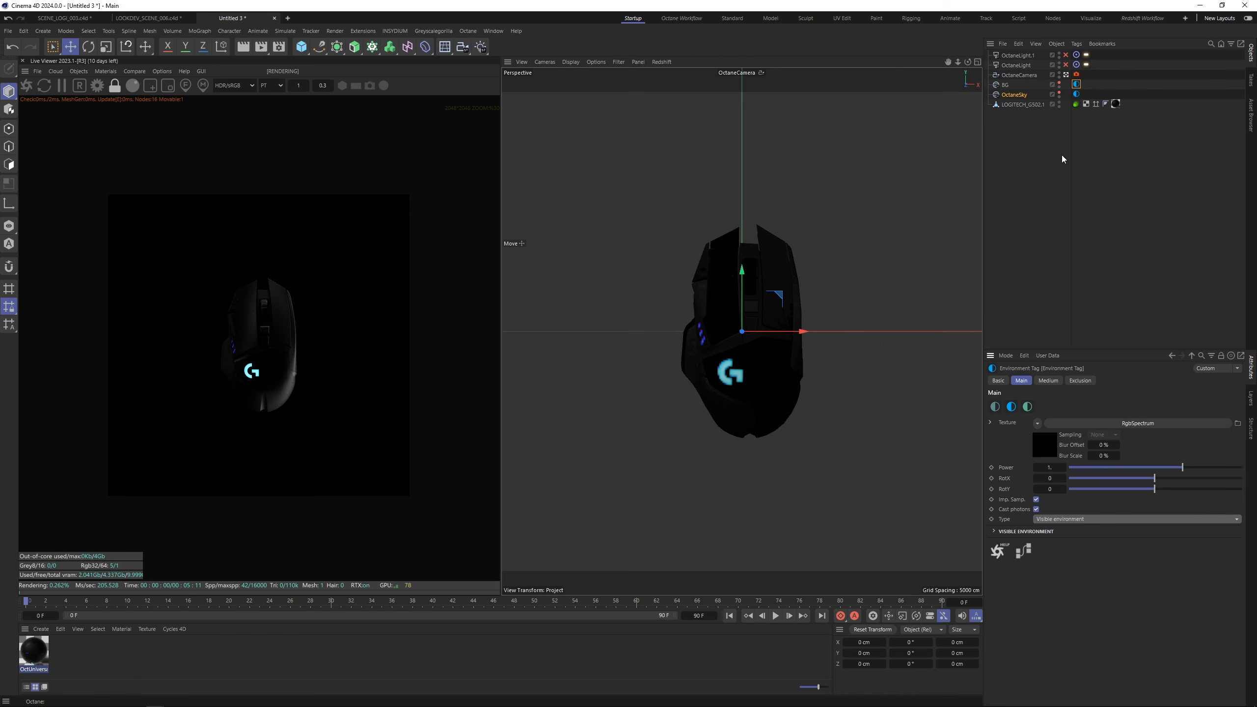
Step: Rename the new Octane sky as HDRI
{"action": "left_click", "coordinate": [1011, 95]}
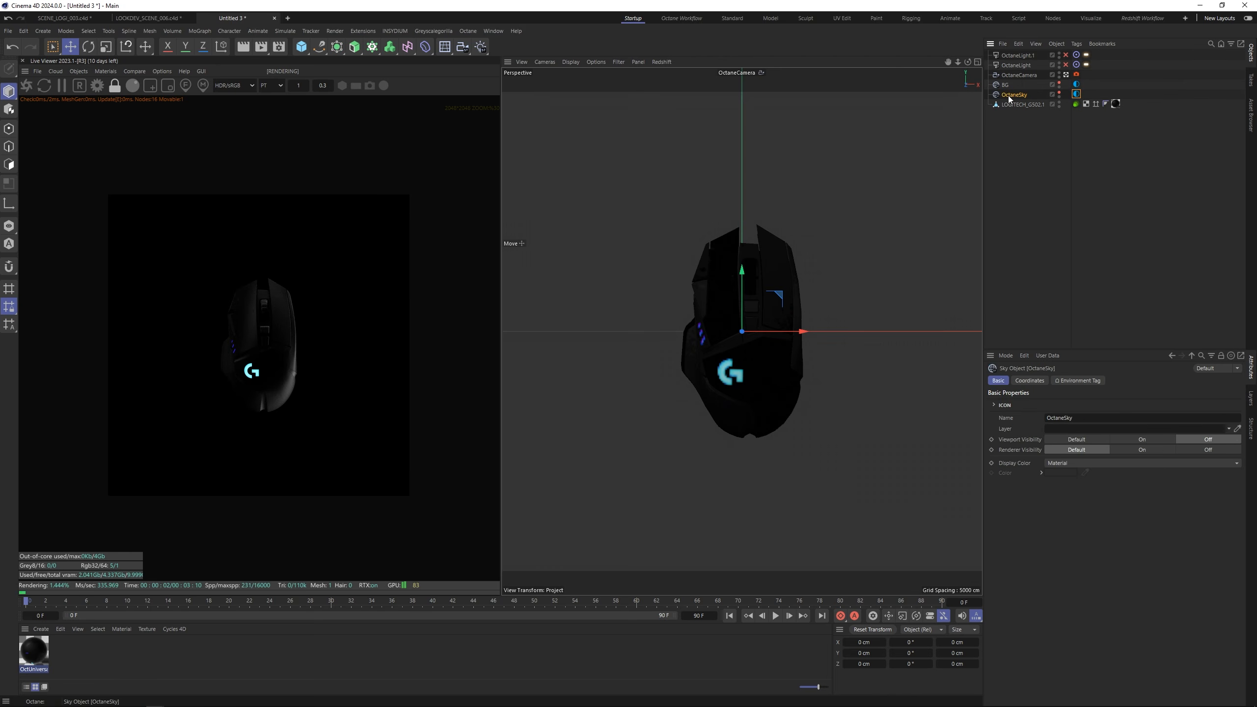
{"action": "type", "text": "HDRI"}
{"action": "key", "text": "Return"}
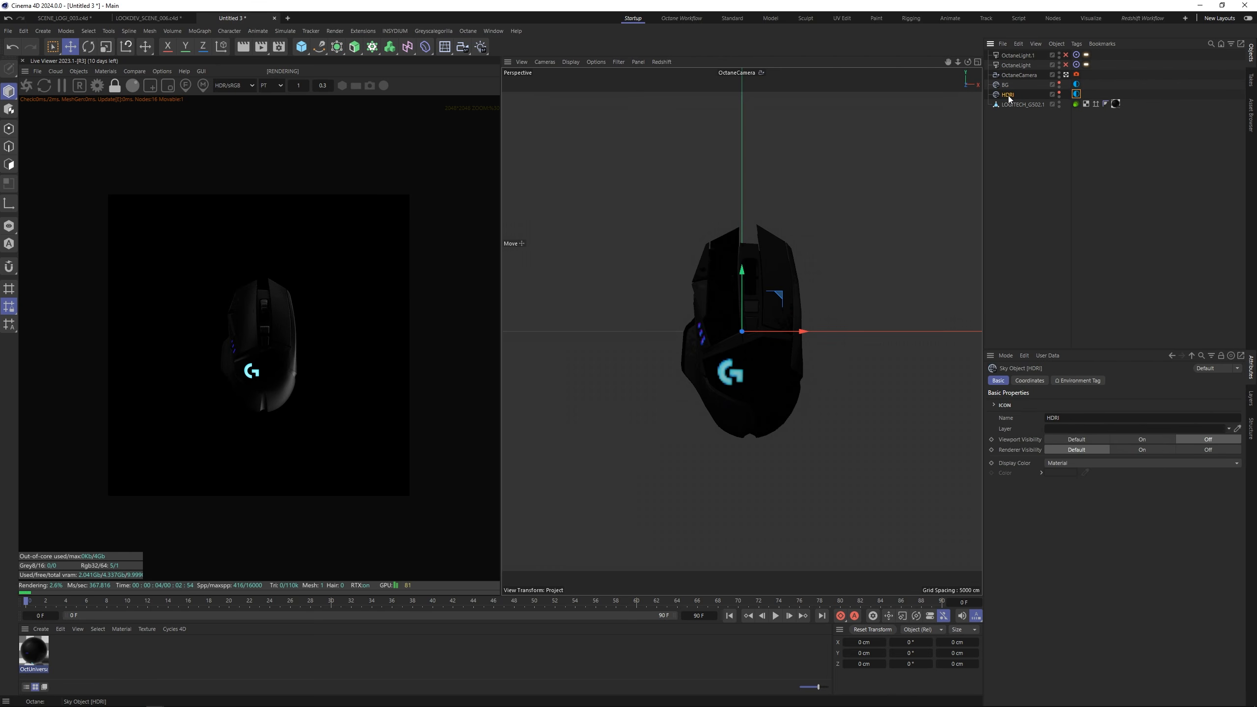
Step: Rotate the HDRI environment to a RotX of about -0.61 to shift its reflections on the mouse
{"action": "left_click", "coordinate": [1077, 95]}
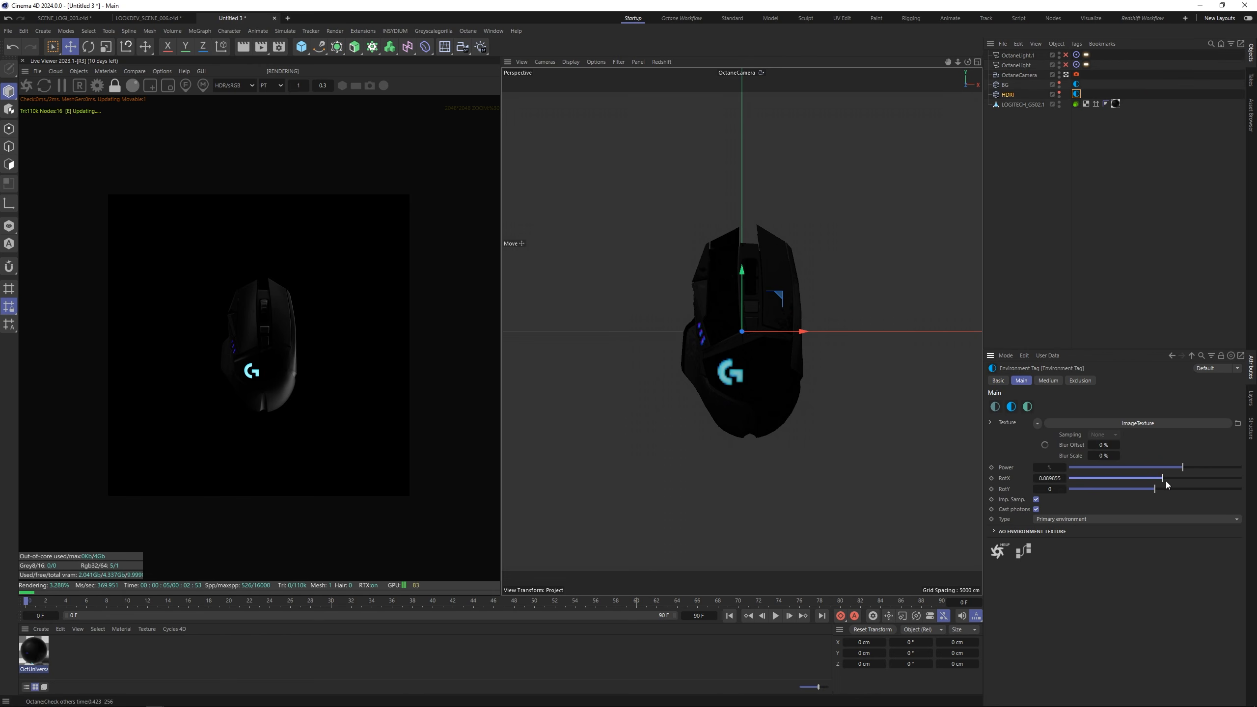
{"action": "left_click_drag", "start_coordinate": [1167, 484], "coordinate": [1109, 487]}
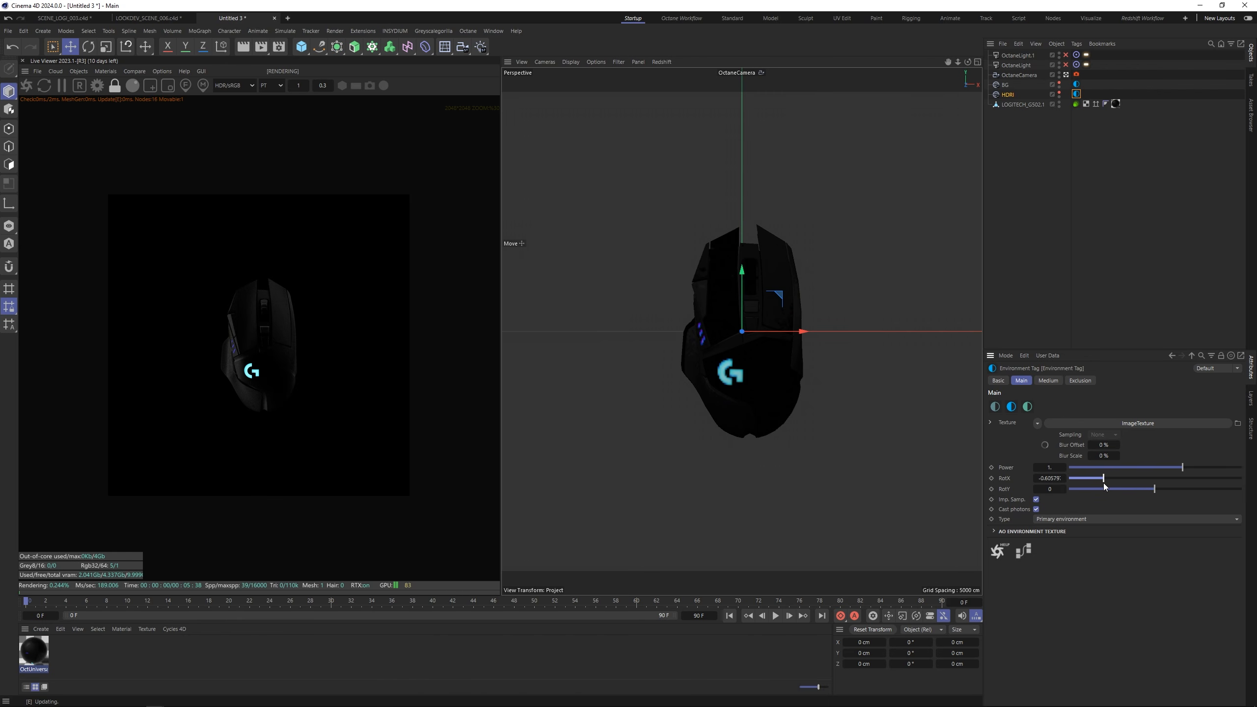
{"action": "left_click", "coordinate": [1133, 145]}
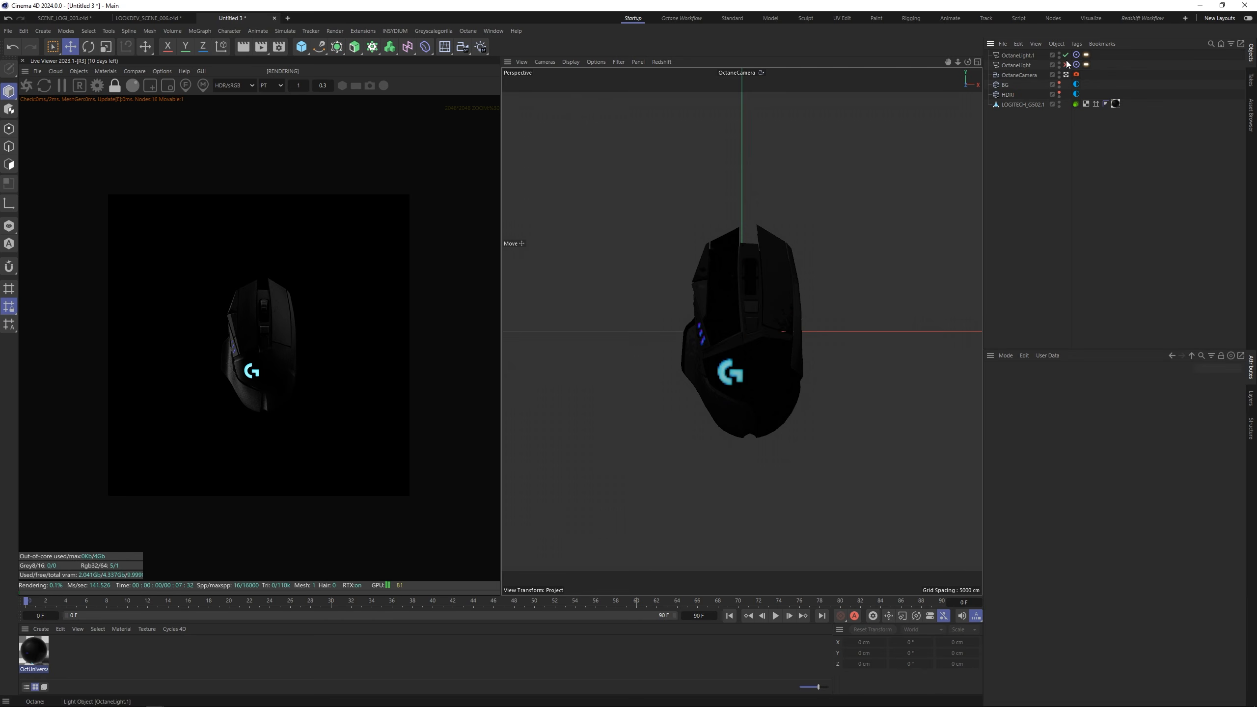
Step: Re-enable both area lights and move the Octane camera slightly closer to the mouse
{"action": "left_click", "coordinate": [1066, 55]}
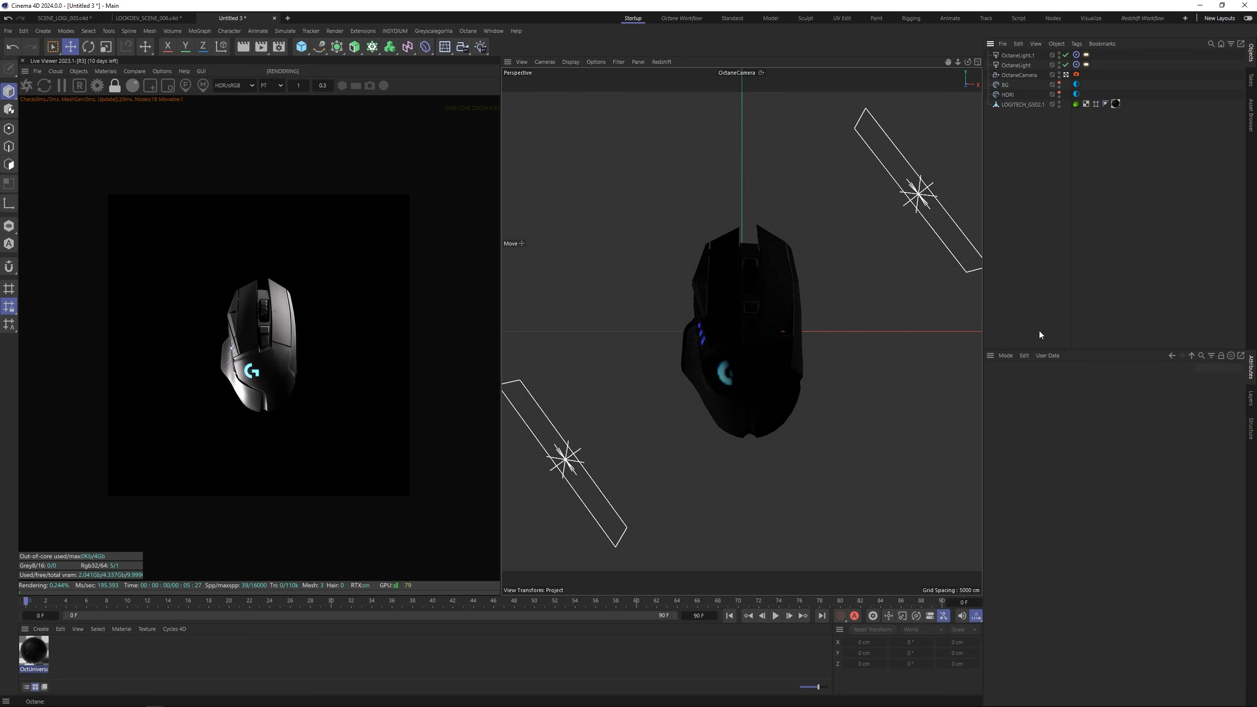
{"action": "scroll", "coordinate": [321, 271], "scroll_direction": "up", "scroll_amount": 1}
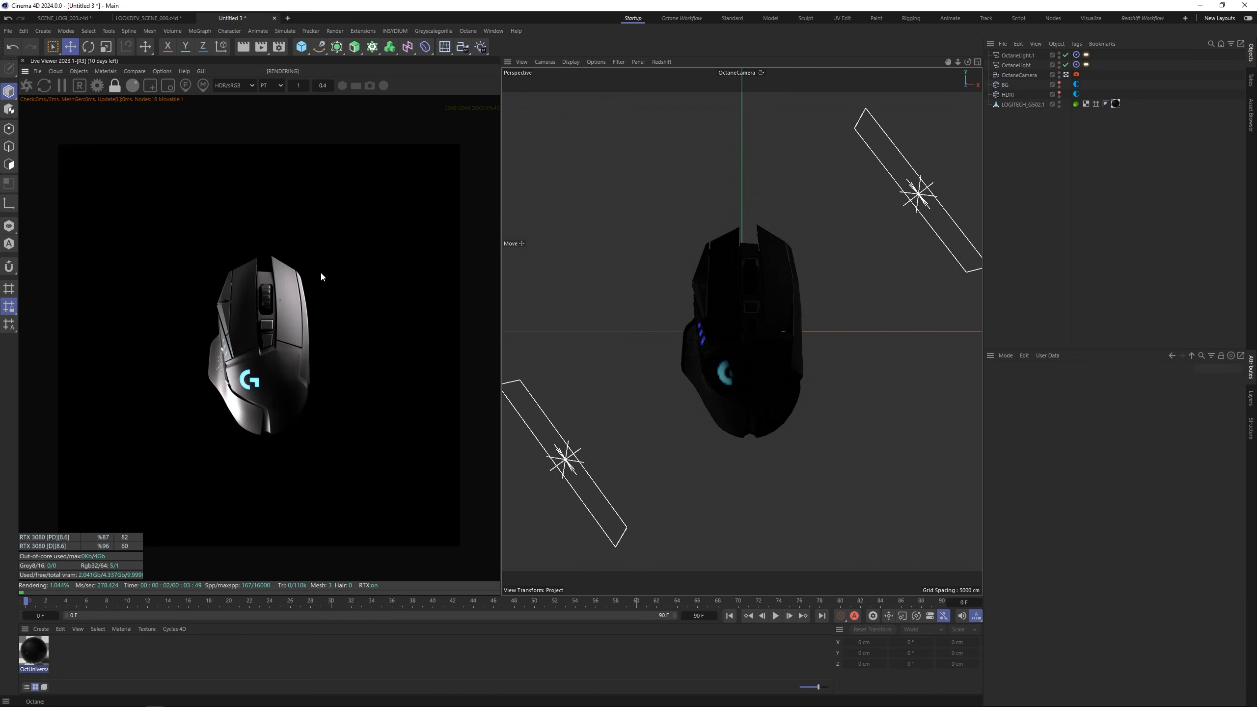
{"action": "left_click", "coordinate": [1013, 75]}
{"action": "left_click_drag", "start_coordinate": [955, 64], "coordinate": [975, 63]}
{"action": "left_click", "coordinate": [1063, 197]}
Step: Rotate the LOGITECH_G502.1 mouse into a tilted three-quarter front view and adjust the camera distance to frame it
{"action": "left_click", "coordinate": [1013, 105]}
{"action": "key", "text": "r"}
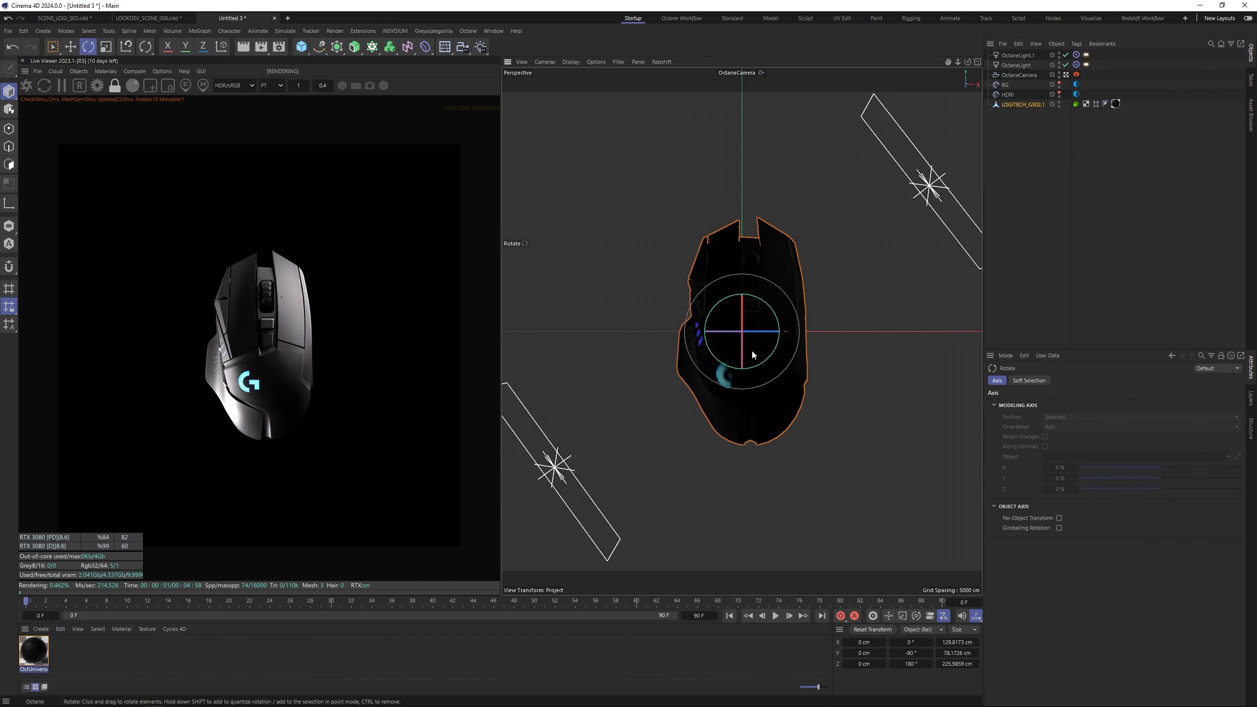
{"action": "left_click_drag", "start_coordinate": [752, 354], "coordinate": [787, 288]}
{"action": "left_click", "coordinate": [849, 209]}
{"action": "mouse_move", "coordinate": [957, 59]}
{"action": "left_mouse_down"}
{"action": "mouse_move", "coordinate": [995, 59]}
{"action": "mouse_move", "coordinate": [972, 61]}
{"action": "left_mouse_up"}
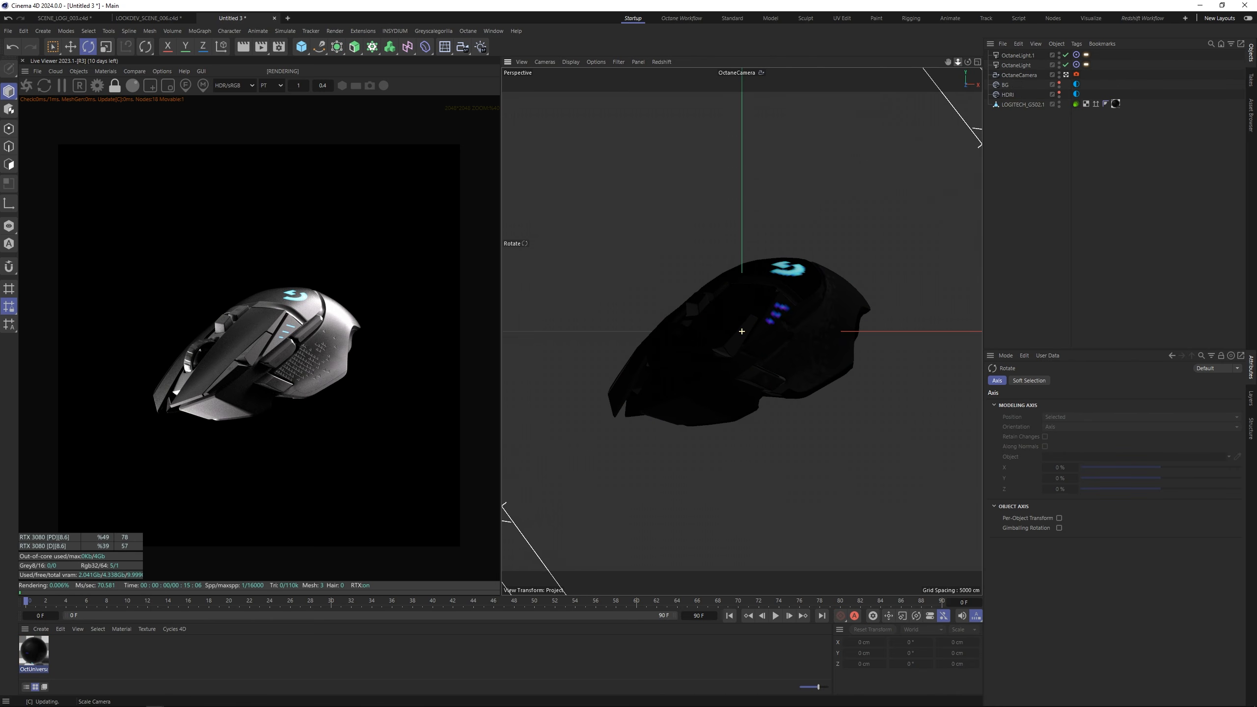
Step: Assign a 2D - V gradient as the BG sky's environment texture and shift its black knot to about the middle
{"action": "left_click", "coordinate": [1076, 84]}
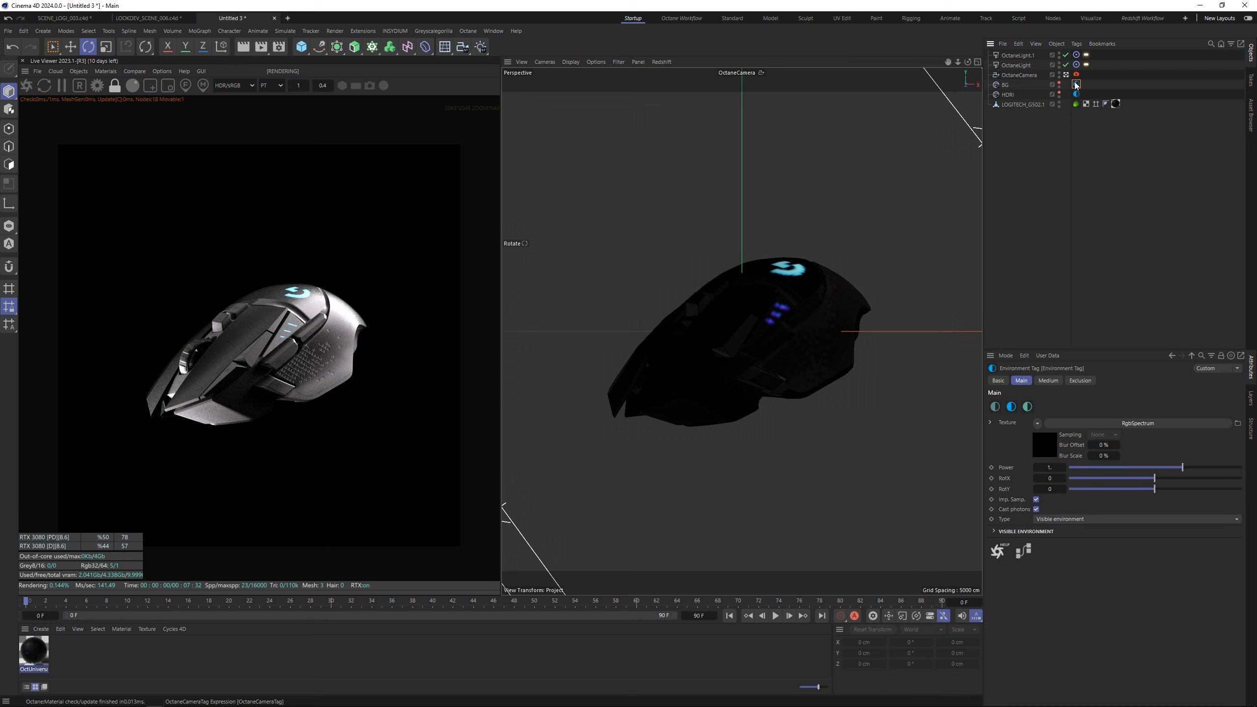
{"action": "left_click", "coordinate": [1038, 423]}
{"action": "left_click", "coordinate": [1064, 251]}
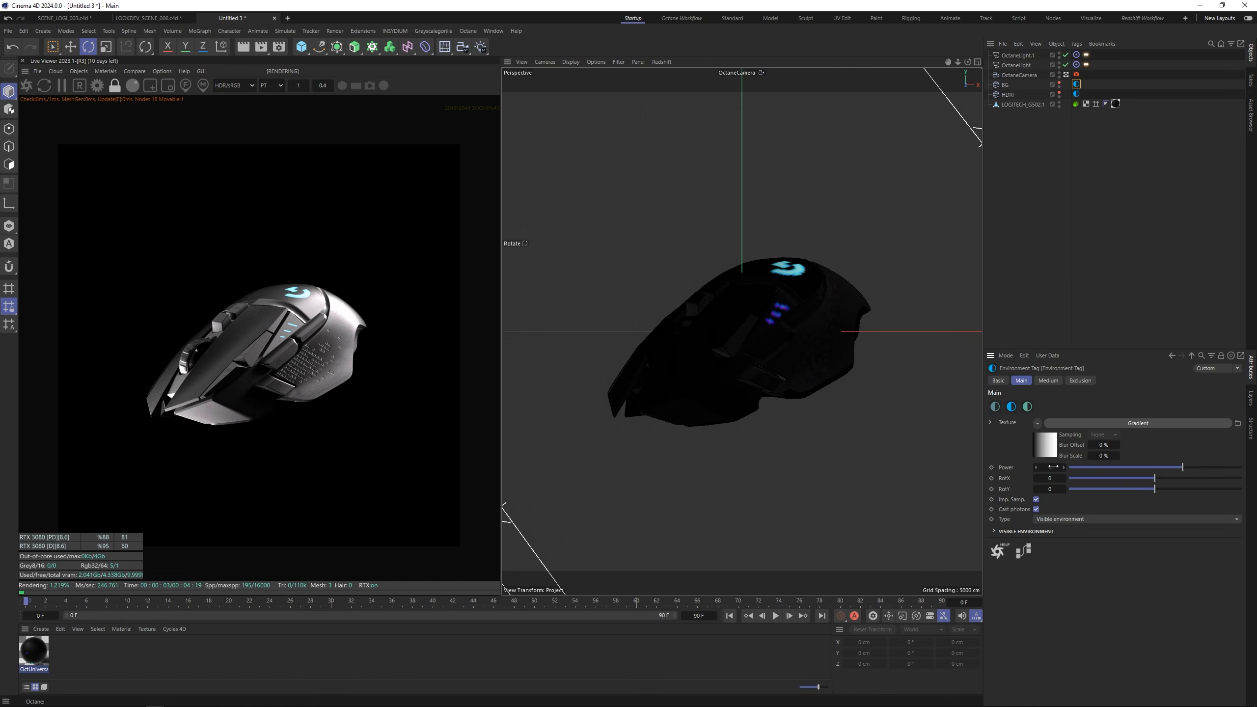
{"action": "left_click", "coordinate": [1050, 449]}
{"action": "left_click", "coordinate": [1051, 508]}
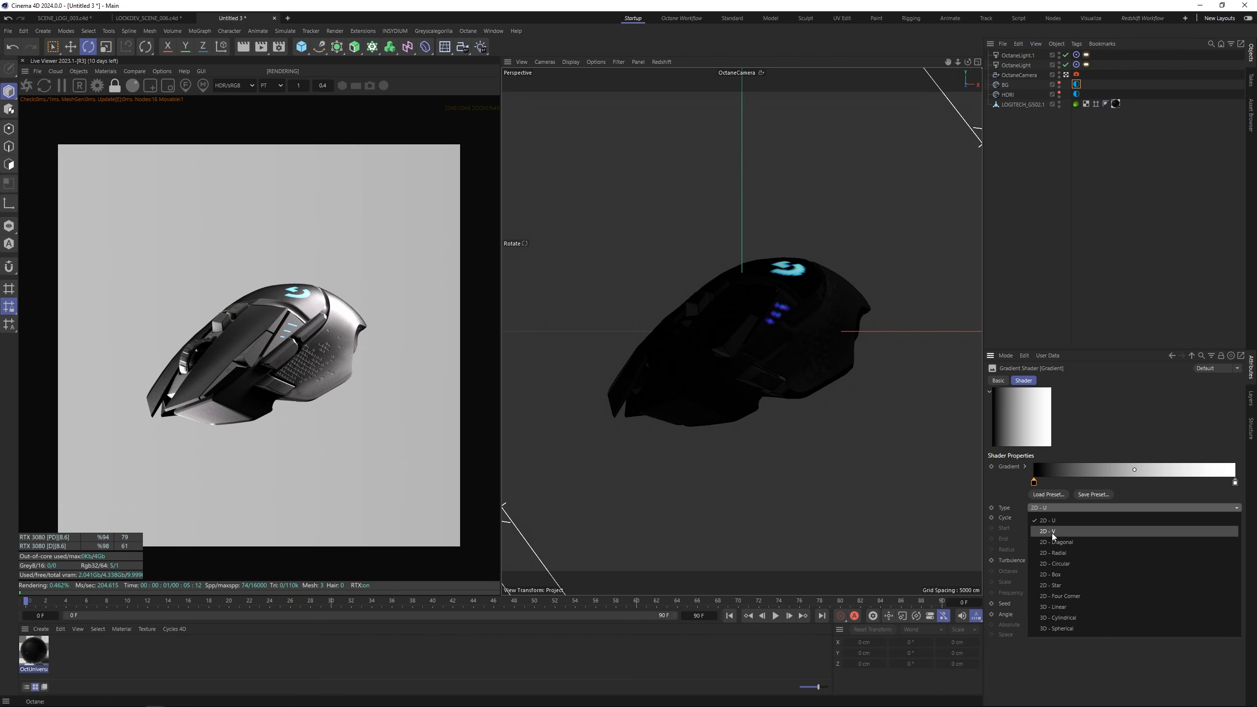
{"action": "left_click", "coordinate": [1052, 533]}
{"action": "left_click_drag", "start_coordinate": [1035, 489], "coordinate": [1127, 490]}
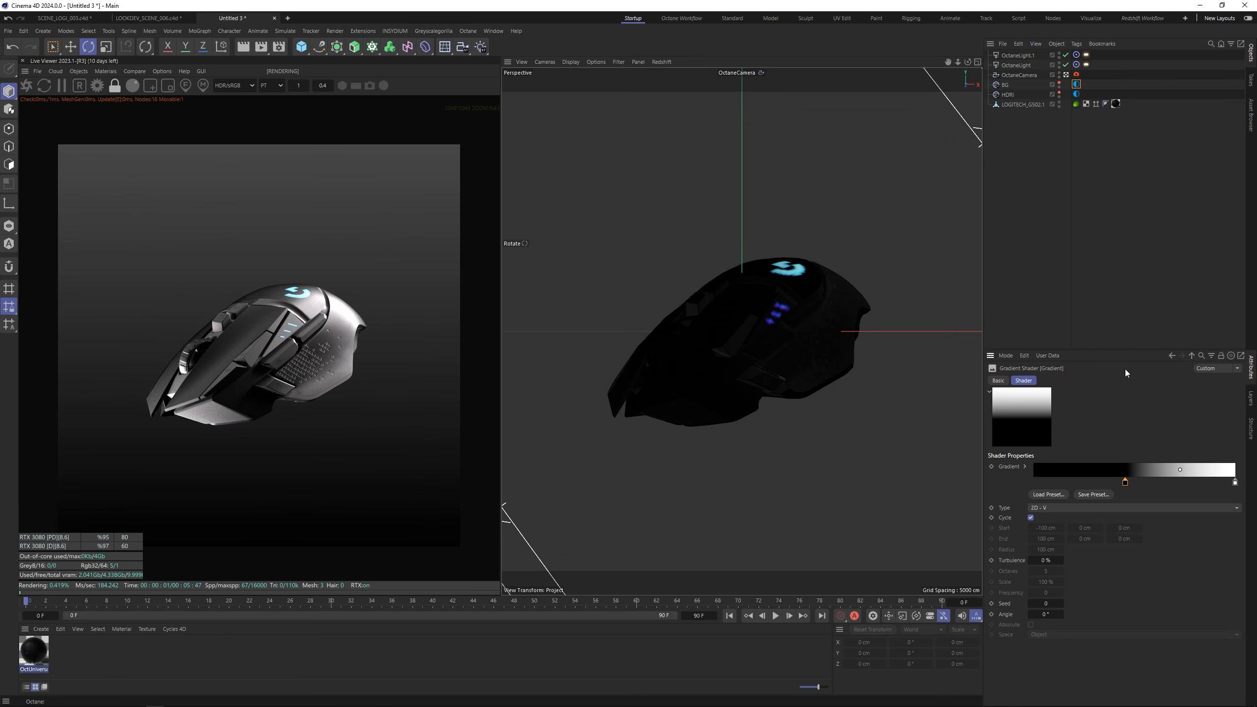
Step: Rotate the mouse slightly to a heading of about 122°, pitch of -209° and bank of 195°
{"action": "left_click", "coordinate": [1012, 106]}
{"action": "key", "text": "r"}
{"action": "mouse_move", "coordinate": [743, 309]}
{"action": "left_mouse_down"}
{"action": "mouse_move", "coordinate": [760, 309]}
{"action": "mouse_move", "coordinate": [752, 299]}
{"action": "left_mouse_up"}
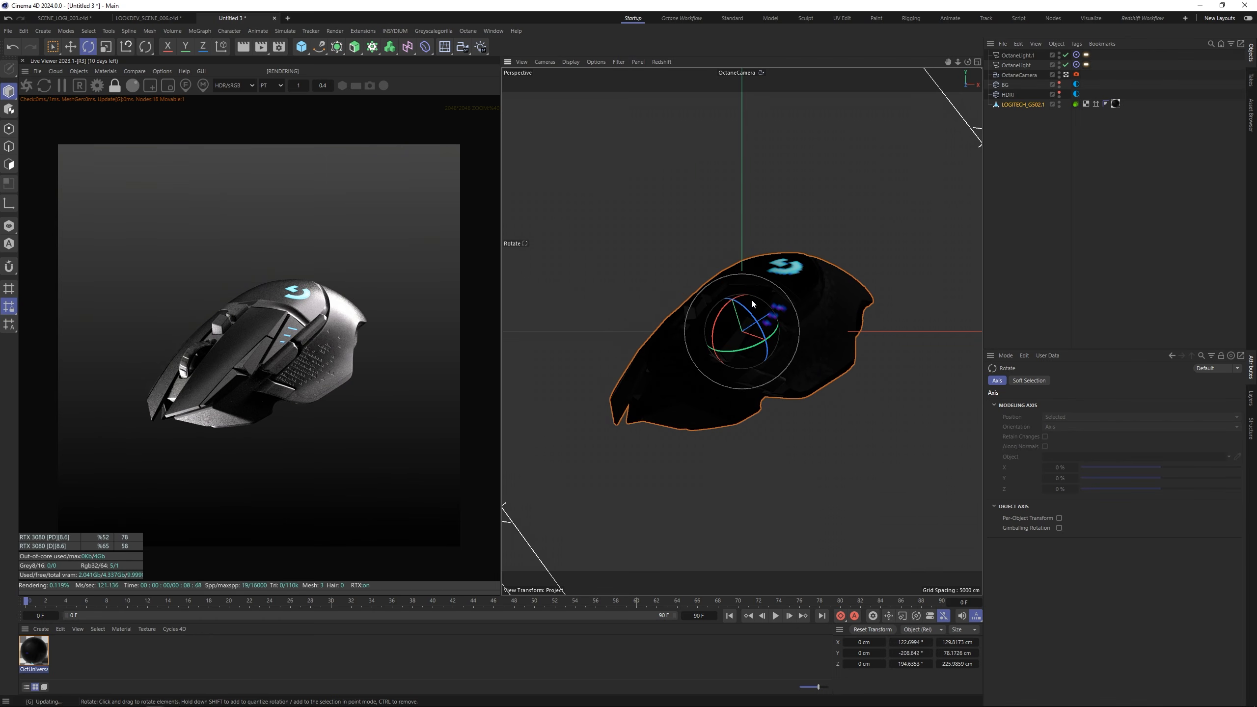
{"action": "left_click", "coordinate": [336, 53]}
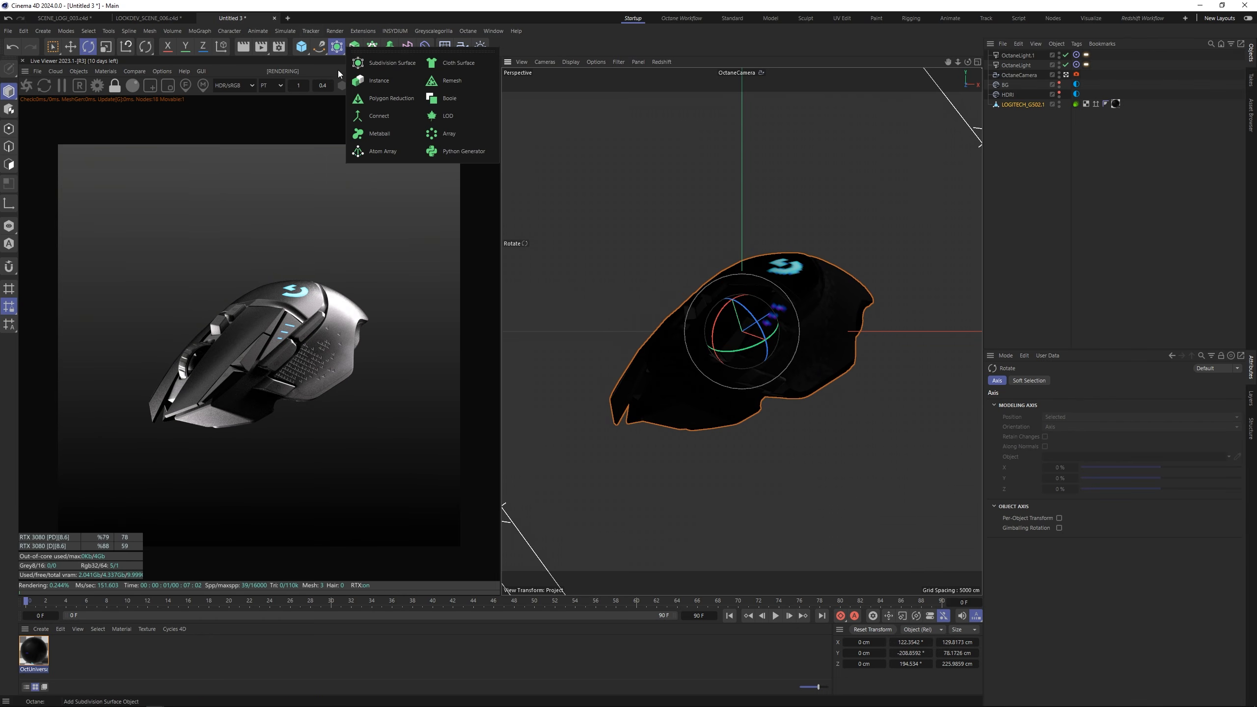
{"action": "left_click", "coordinate": [367, 82], "text": "alt"}
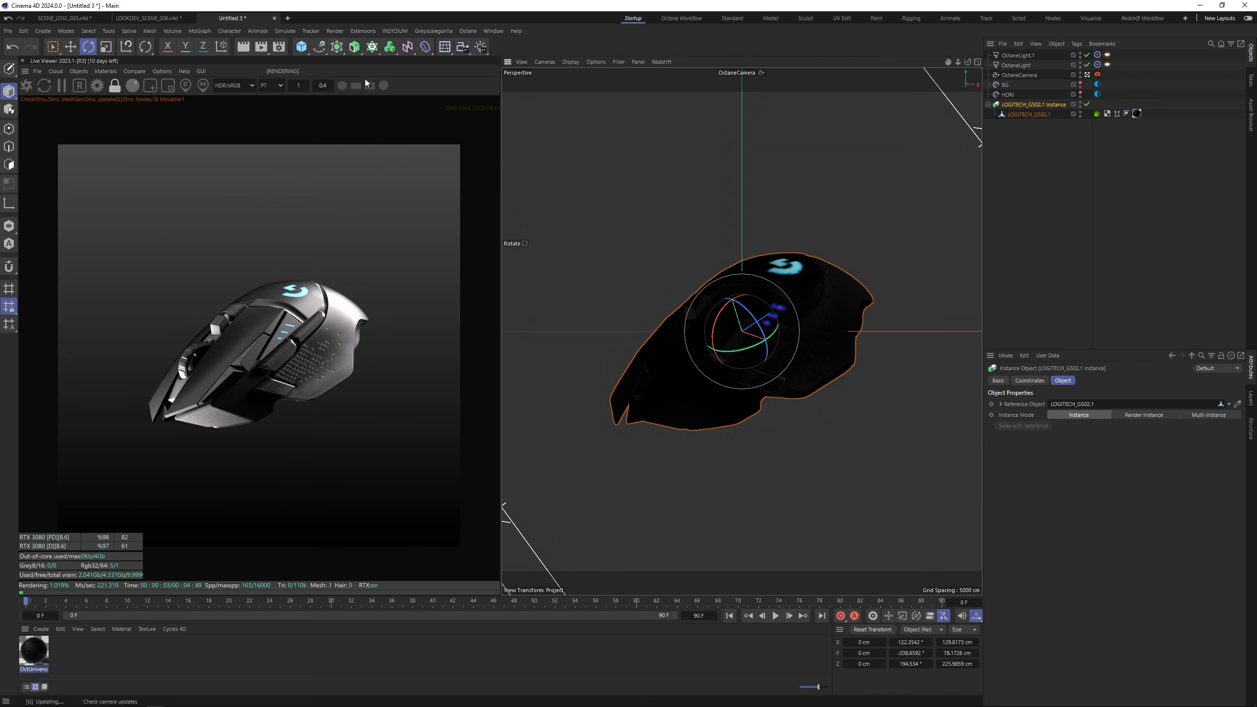
{"action": "key", "text": "ctrl+z"}
Step: Create an instance of LOGITECH_G502.1 and rotate it about 180° in bank so its underside shows
{"action": "left_click", "coordinate": [338, 45]}
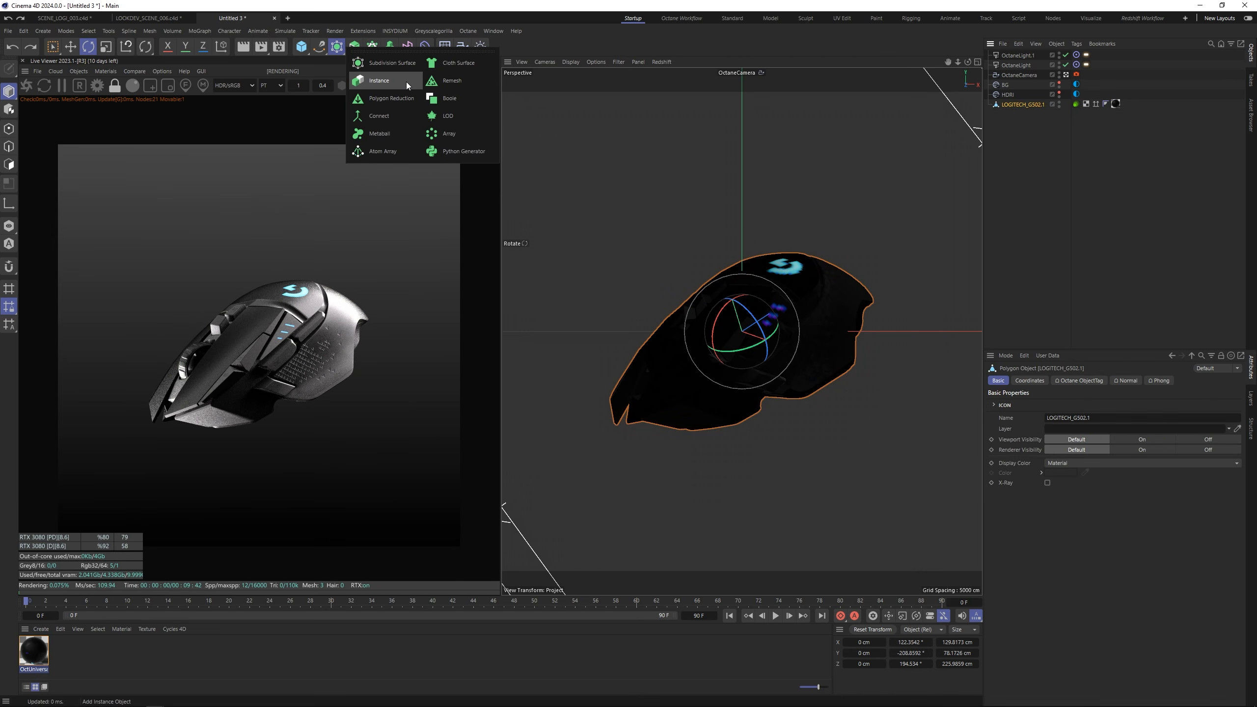
{"action": "left_click", "coordinate": [366, 82]}
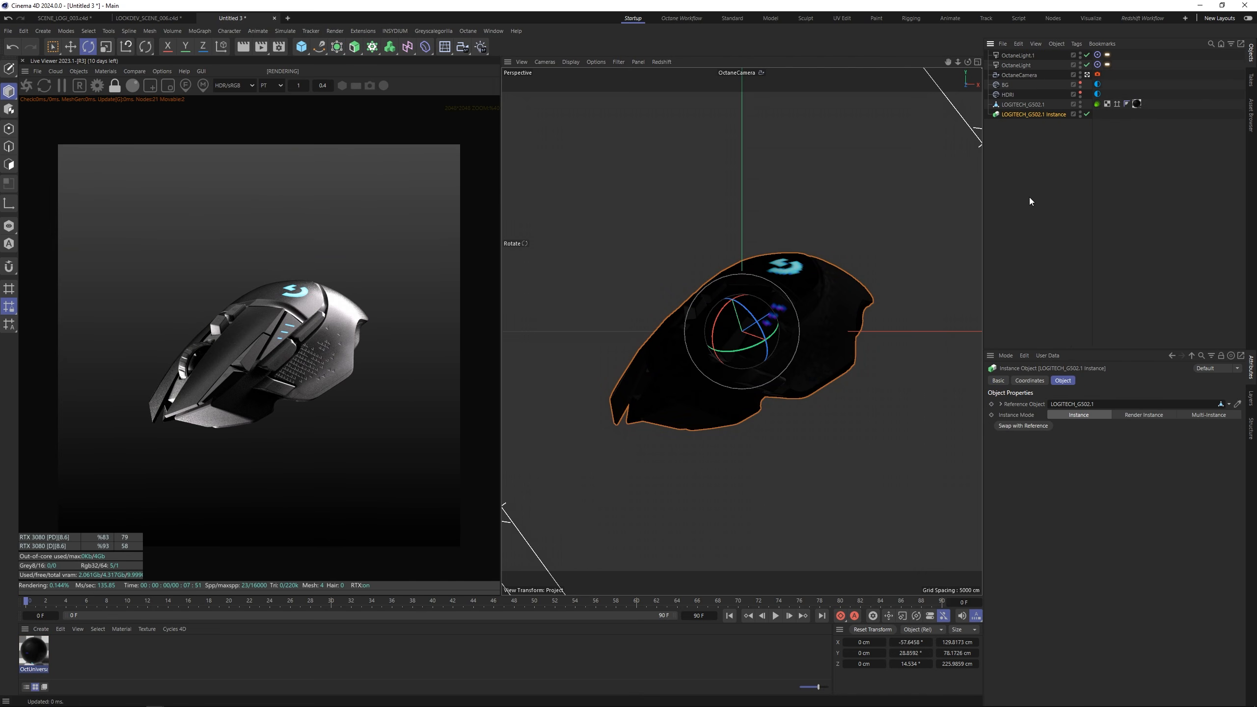
{"action": "left_click", "coordinate": [1014, 105]}
{"action": "left_click", "coordinate": [1048, 116]}
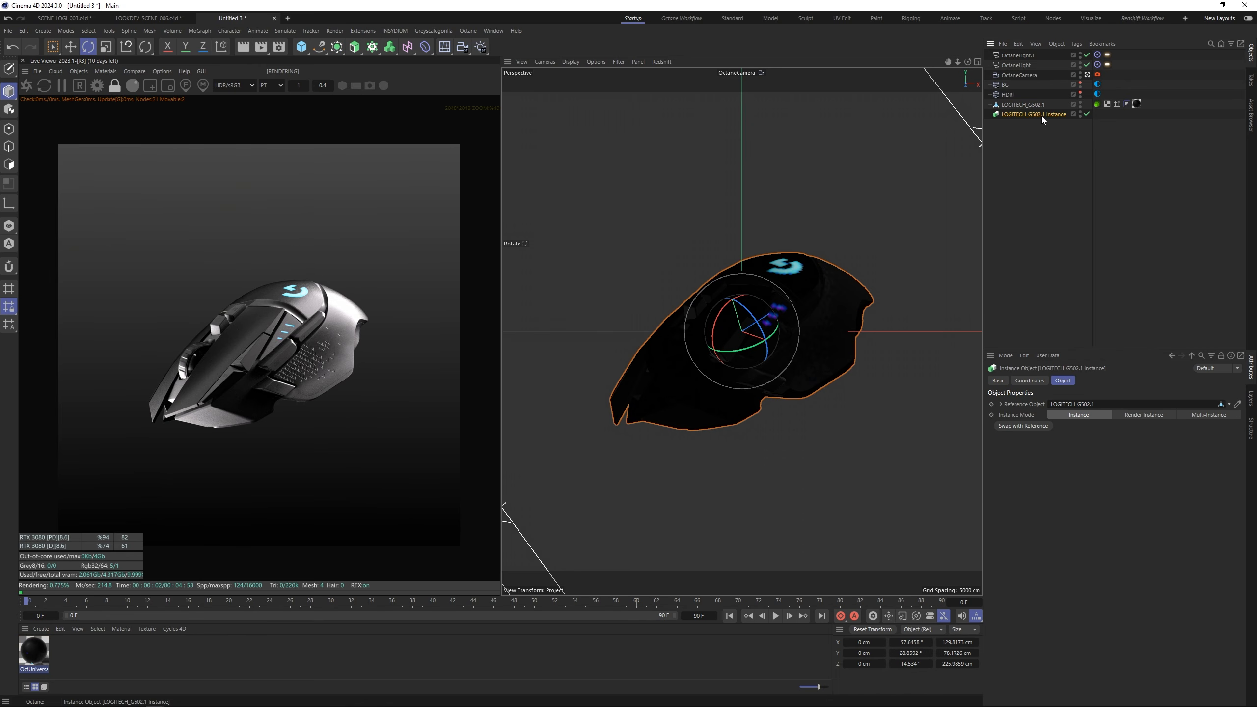
{"action": "left_click_drag", "start_coordinate": [764, 307], "coordinate": [731, 446]}
Step: Move the mouse instance below and behind the original, to about X 40.6, Y -75.9, Z 14.9 cm
{"action": "key", "text": "e"}
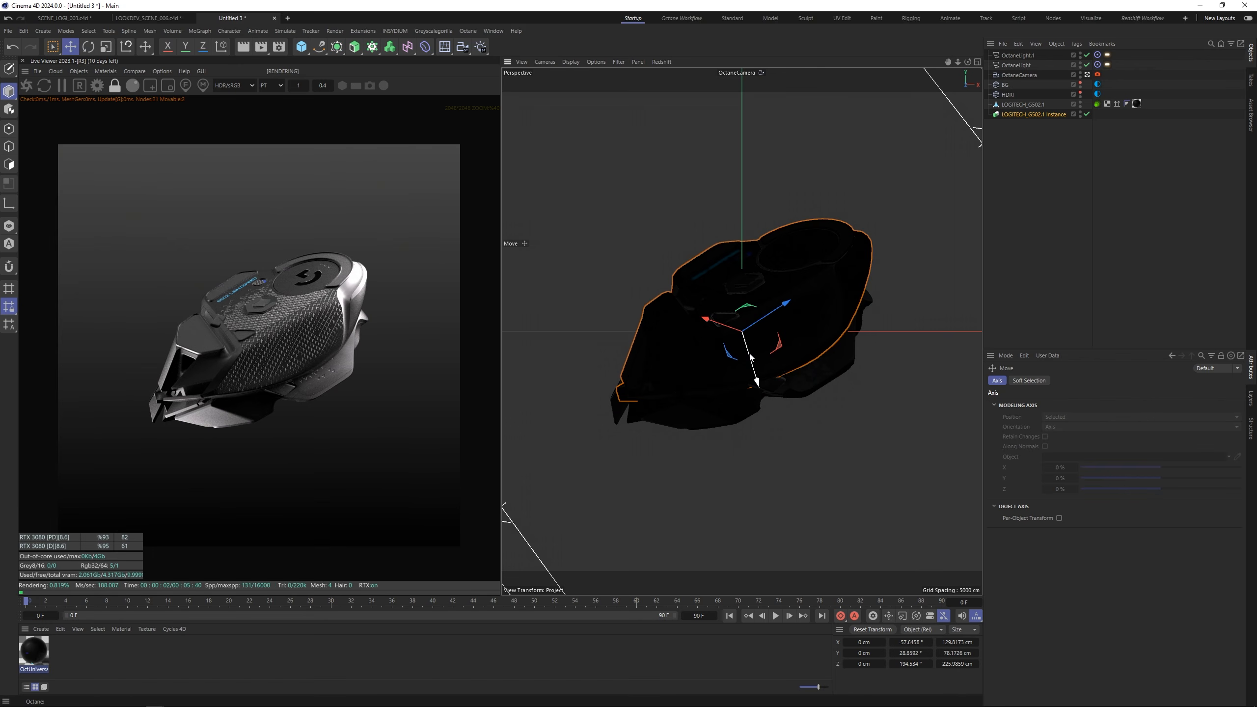
{"action": "key", "text": "r"}
{"action": "key", "text": "e"}
{"action": "key", "text": "r"}
{"action": "key", "text": "e"}
{"action": "key", "text": "r"}
{"action": "key", "text": "e"}
{"action": "left_click_drag", "start_coordinate": [750, 354], "coordinate": [804, 441]}
{"action": "middle_click", "coordinate": [759, 349]}
{"action": "middle_click", "coordinate": [759, 350]}
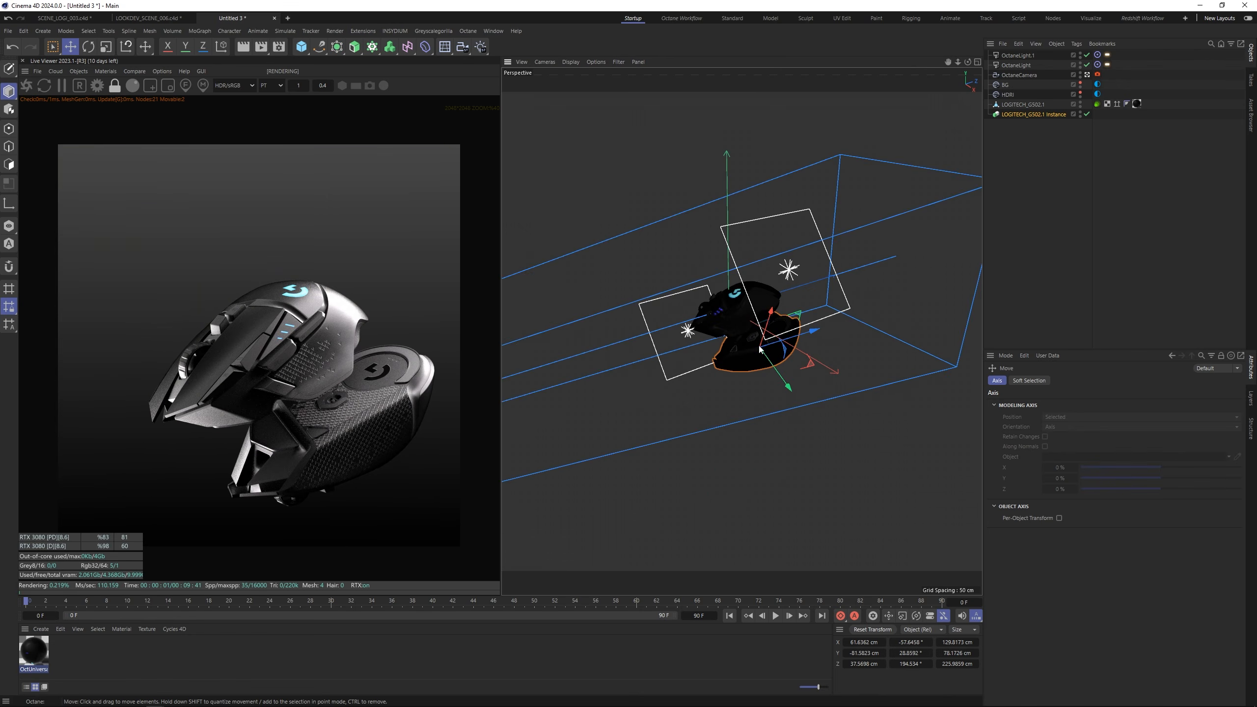
{"action": "left_click_drag", "start_coordinate": [760, 350], "coordinate": [747, 272], "text": "alt"}
{"action": "left_click_drag", "start_coordinate": [782, 411], "coordinate": [773, 393]}
{"action": "left_click_drag", "start_coordinate": [748, 344], "coordinate": [787, 346], "text": "alt"}
{"action": "key", "text": "F1"}
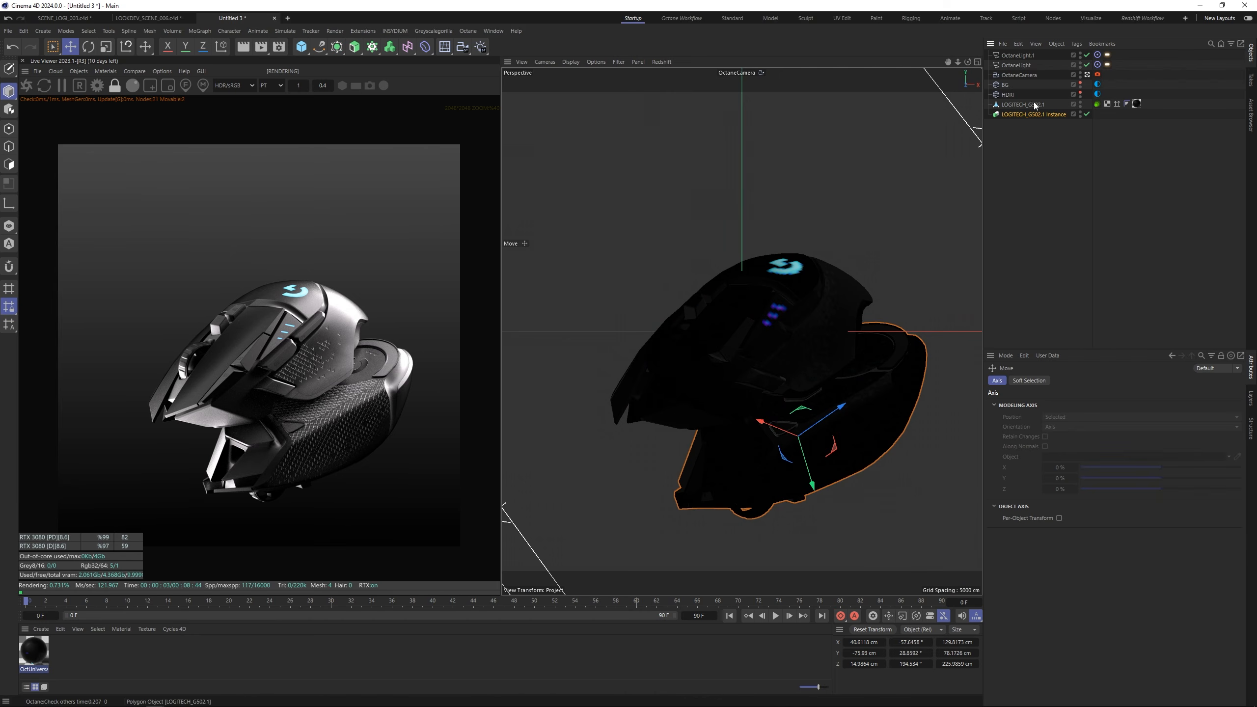
Step: Shift the original mouse and its instance together toward the centre of the frame and rotate both as a group
{"action": "left_click", "coordinate": [1034, 105], "text": "shift"}
{"action": "left_click_drag", "start_coordinate": [872, 283], "coordinate": [837, 250]}
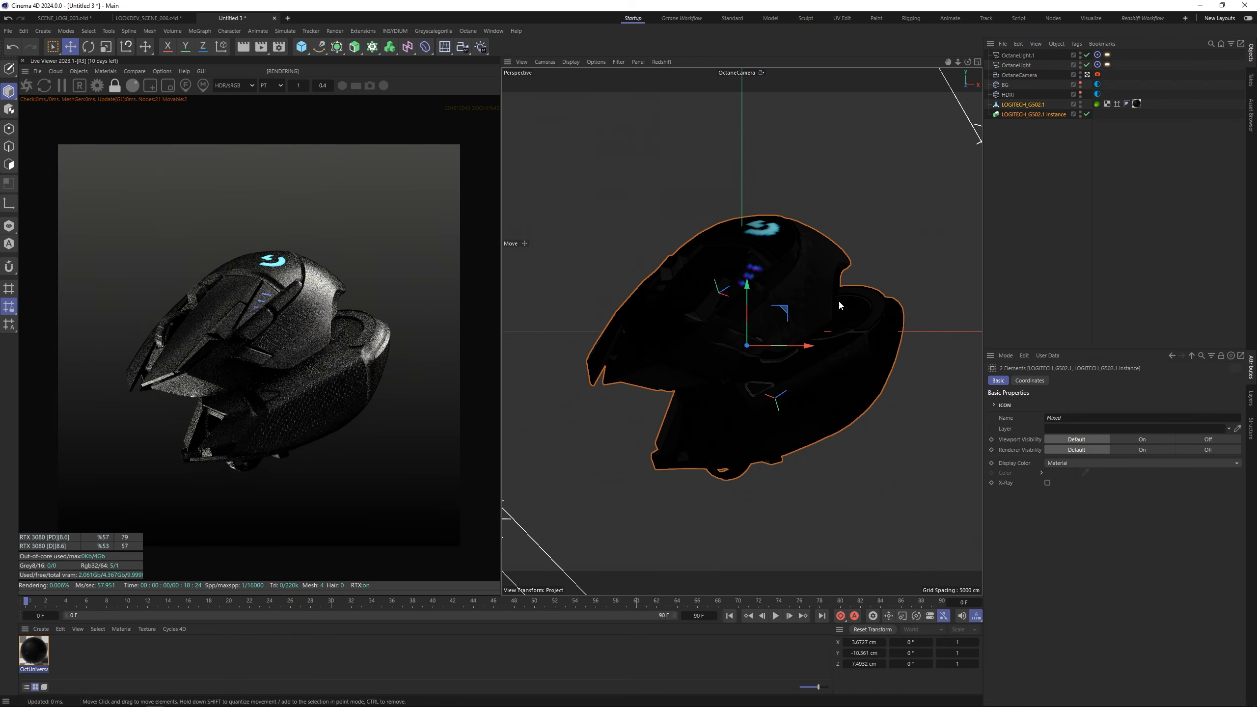
{"action": "key", "text": "r"}
{"action": "mouse_move", "coordinate": [762, 347]}
{"action": "left_mouse_down"}
{"action": "mouse_move", "coordinate": [731, 318]}
{"action": "mouse_move", "coordinate": [767, 351]}
{"action": "mouse_move", "coordinate": [768, 326]}
{"action": "left_mouse_up"}
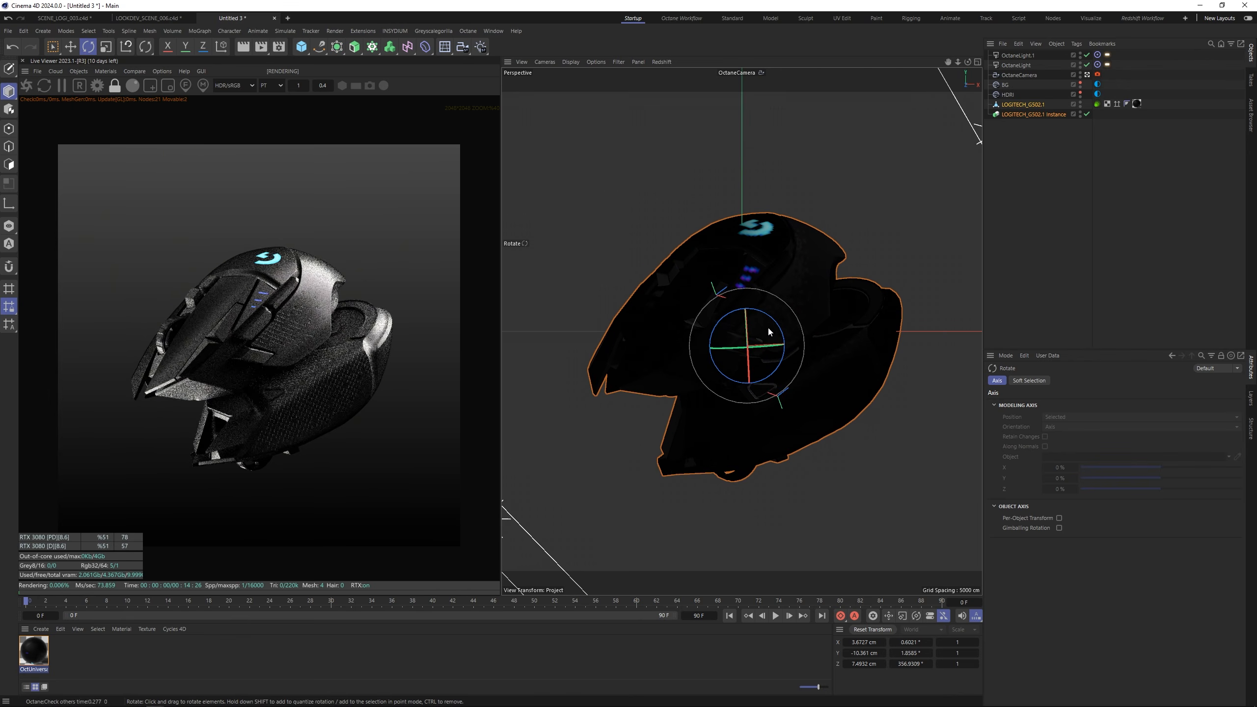
Step: Move the mouse instance closer to the original, to about X 42.6, Y -42.1, Z -14.9 cm
{"action": "left_click", "coordinate": [1017, 105]}
{"action": "left_click", "coordinate": [1016, 113]}
{"action": "key", "text": "e"}
{"action": "left_click_drag", "start_coordinate": [759, 389], "coordinate": [802, 394]}
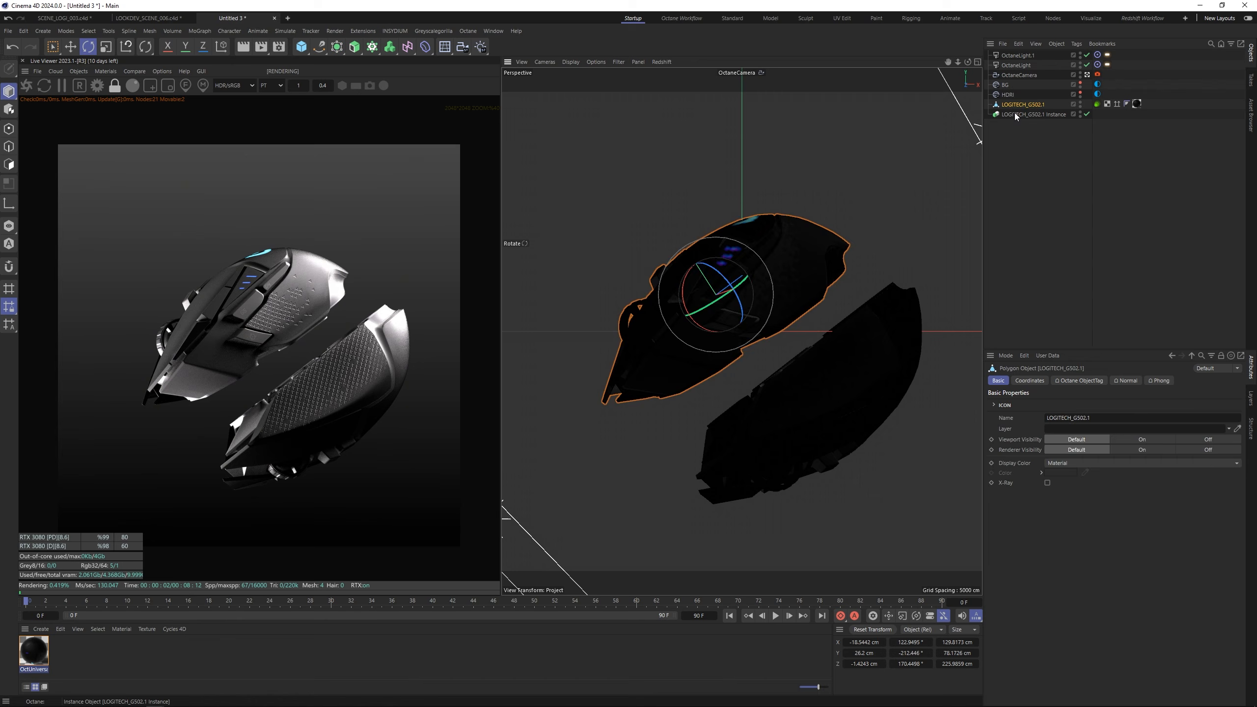
{"action": "left_click", "coordinate": [1016, 114]}
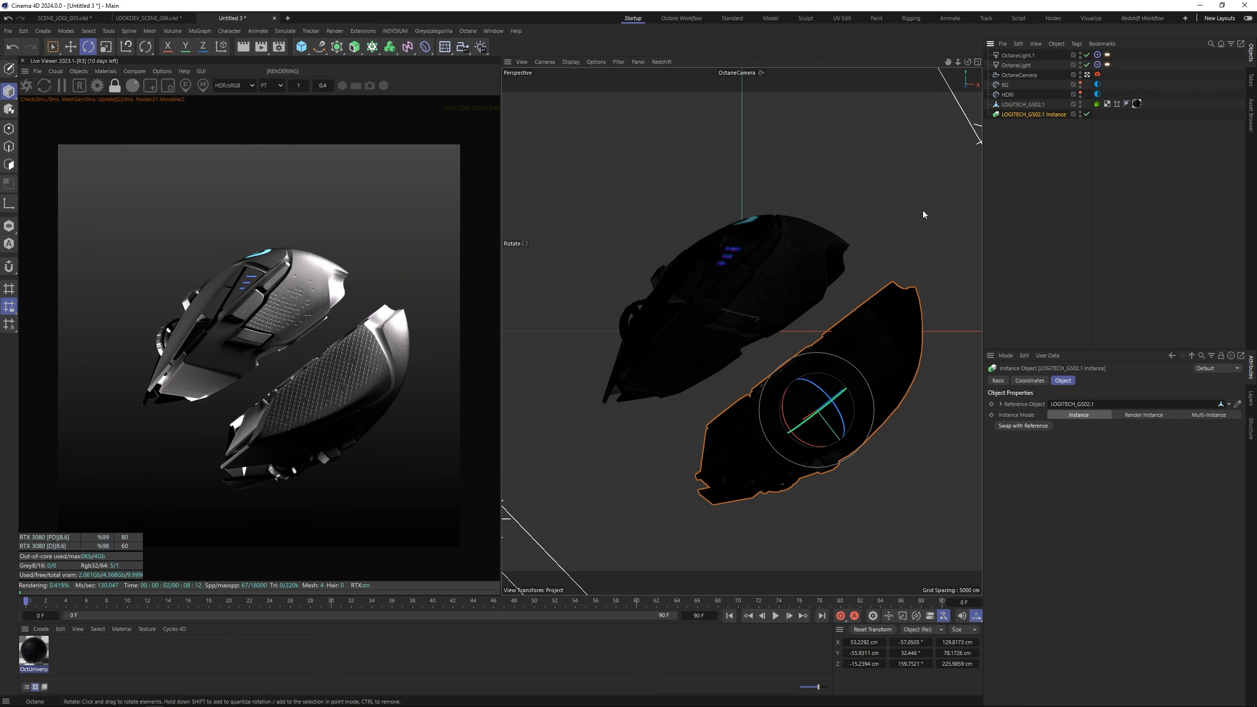
{"action": "key", "text": "e"}
{"action": "mouse_move", "coordinate": [825, 411]}
{"action": "left_mouse_down"}
{"action": "mouse_move", "coordinate": [807, 409]}
{"action": "mouse_move", "coordinate": [813, 417]}
{"action": "left_mouse_up"}
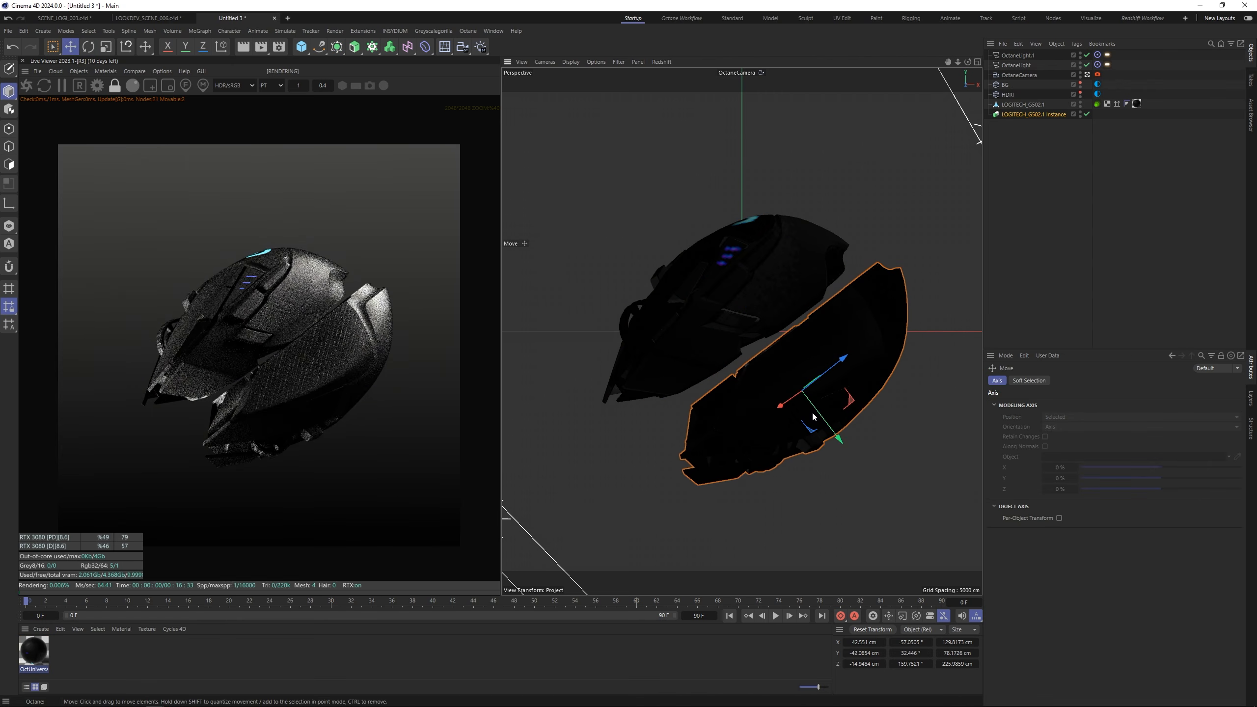
Step: Rotate the original mouse and its instance together to expose the G logo, and nudge the pair sideways
{"action": "left_click", "coordinate": [1022, 104], "text": "ctrl"}
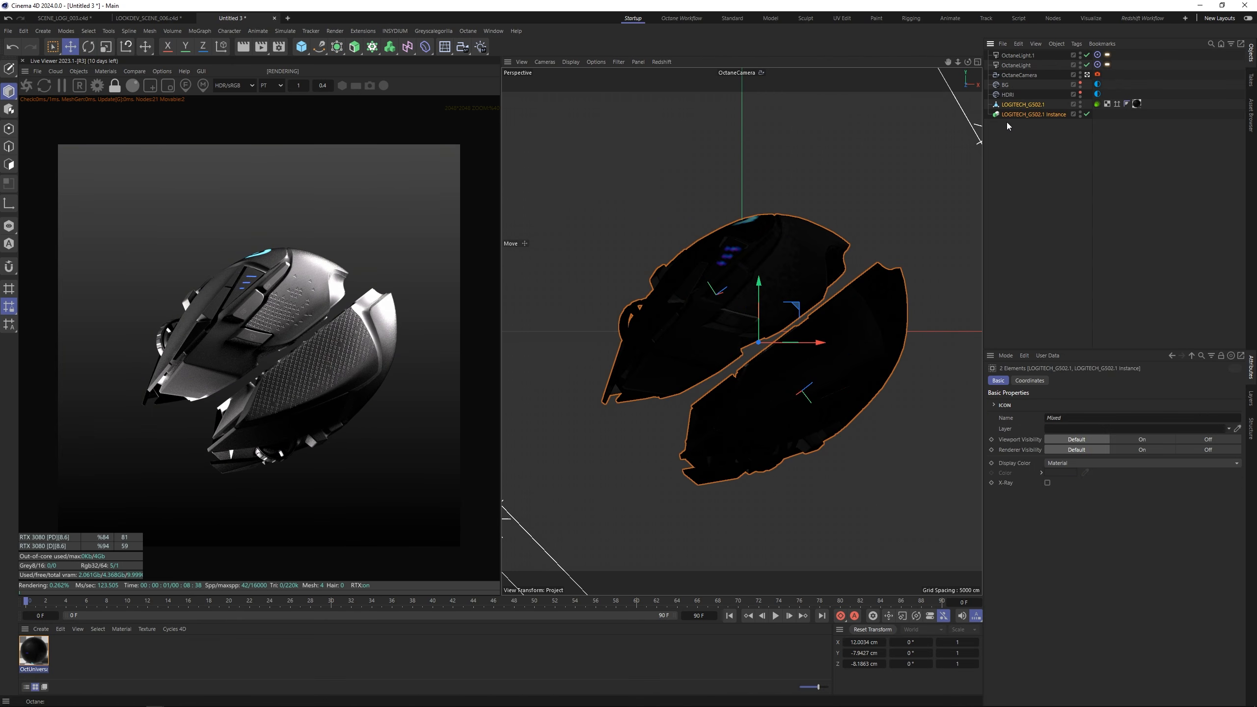
{"action": "key", "text": "r"}
{"action": "left_click_drag", "start_coordinate": [774, 317], "coordinate": [787, 342]}
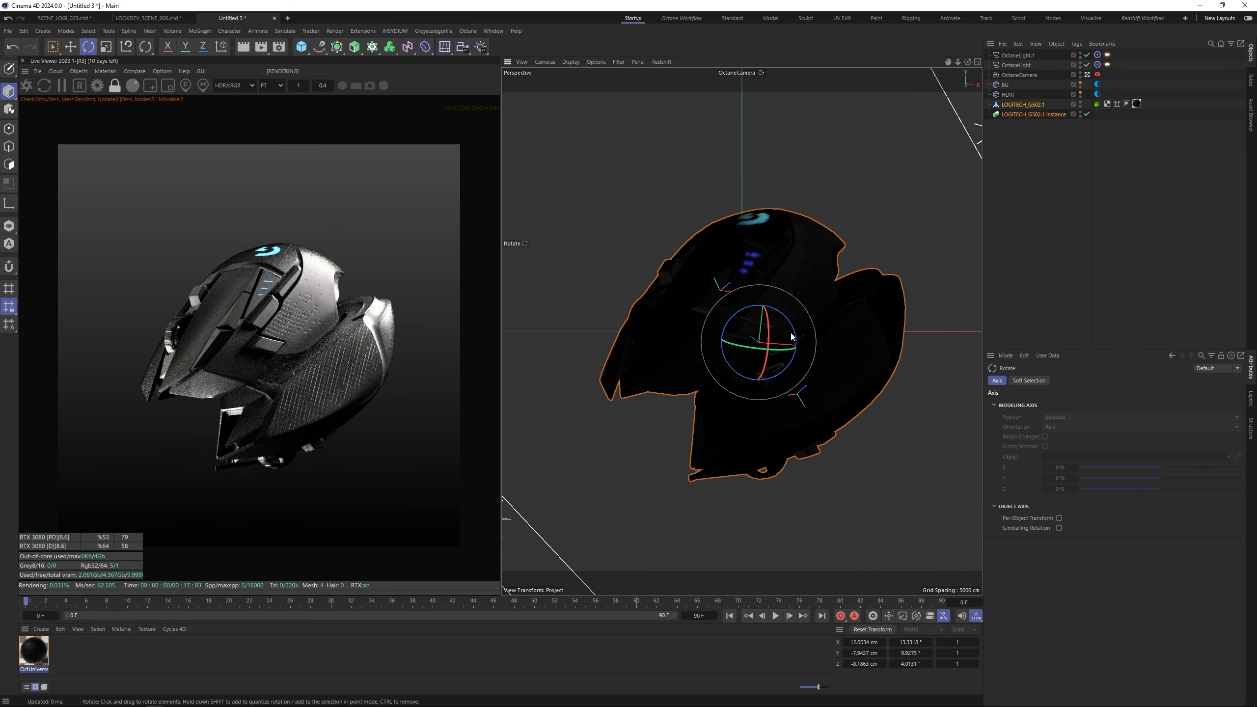
{"action": "key", "text": "e"}
{"action": "left_click_drag", "start_coordinate": [821, 296], "coordinate": [812, 300]}
Step: Turn the mouse instance alone to a heading of about -228°, pitch of -34° and bank of 189°
{"action": "left_click", "coordinate": [1032, 122]}
{"action": "left_click", "coordinate": [1031, 115]}
{"action": "key", "text": "r"}
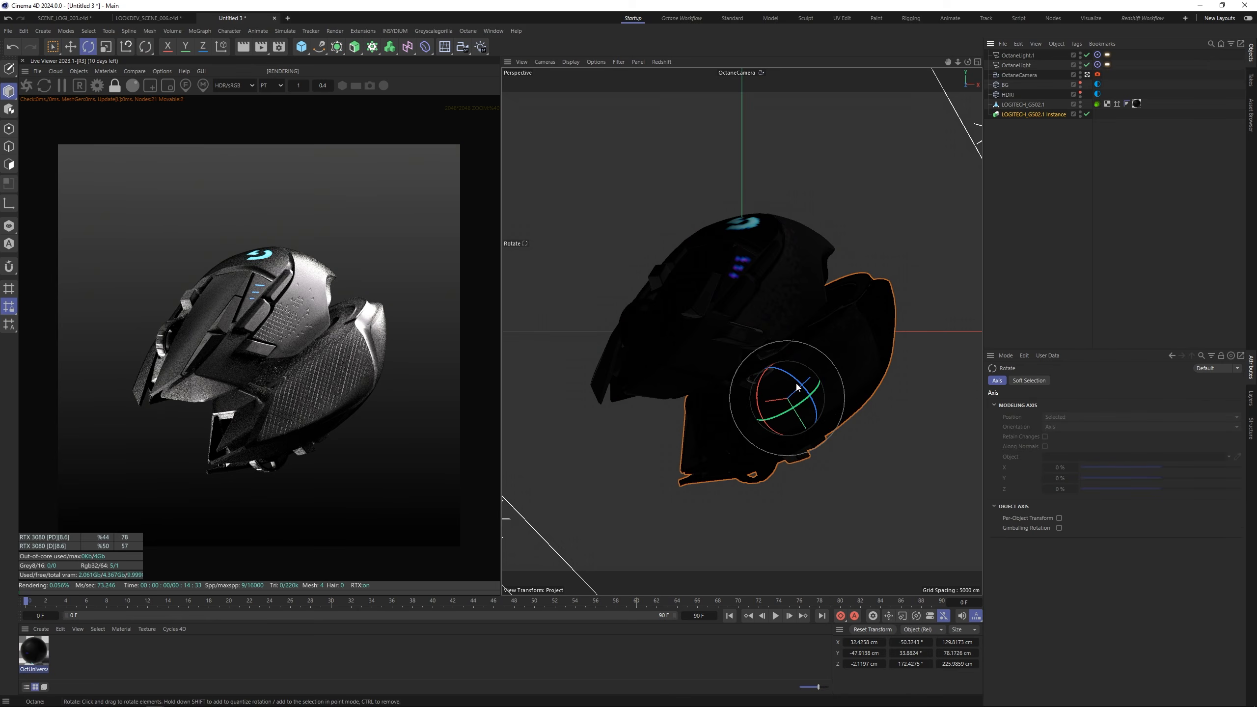
{"action": "left_click_drag", "start_coordinate": [798, 388], "coordinate": [739, 387]}
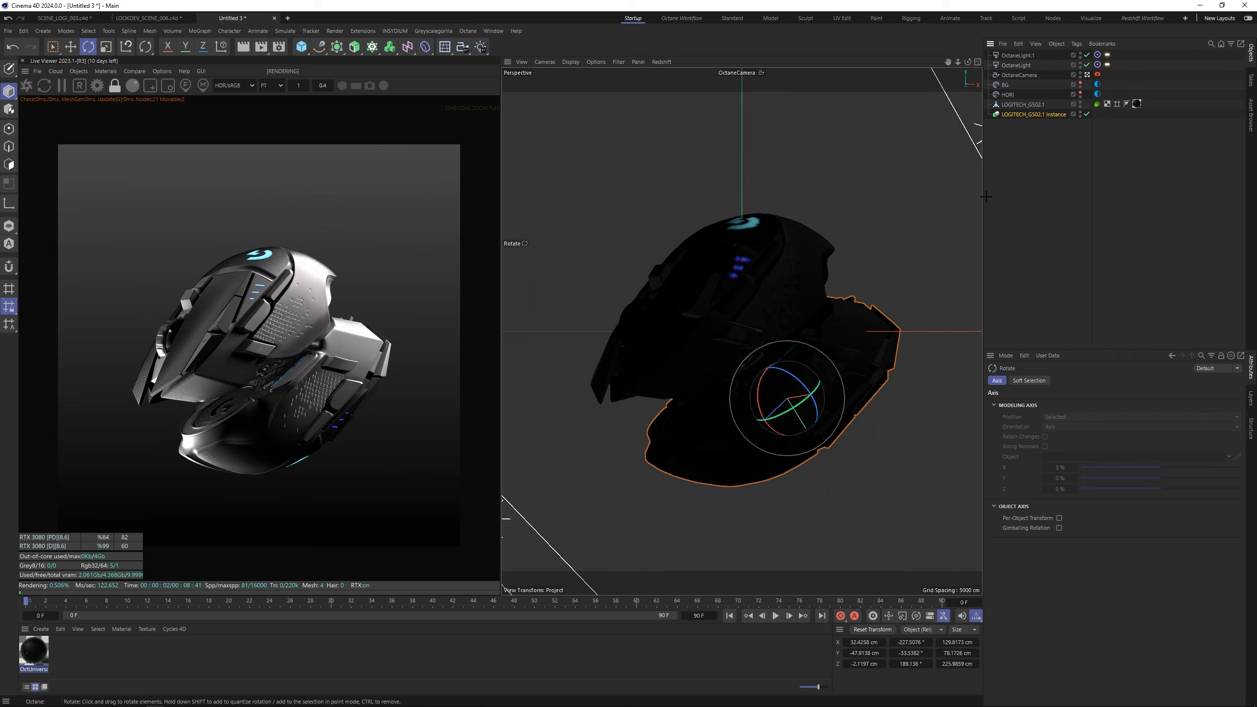
Step: Disable the mouse instance and move the original mouse back to the centre of the frame
{"action": "left_click", "coordinate": [1086, 114]}
{"action": "left_click", "coordinate": [1023, 105]}
{"action": "key", "text": "e"}
{"action": "left_click_drag", "start_coordinate": [775, 289], "coordinate": [816, 314]}
{"action": "left_click", "coordinate": [1060, 182]}
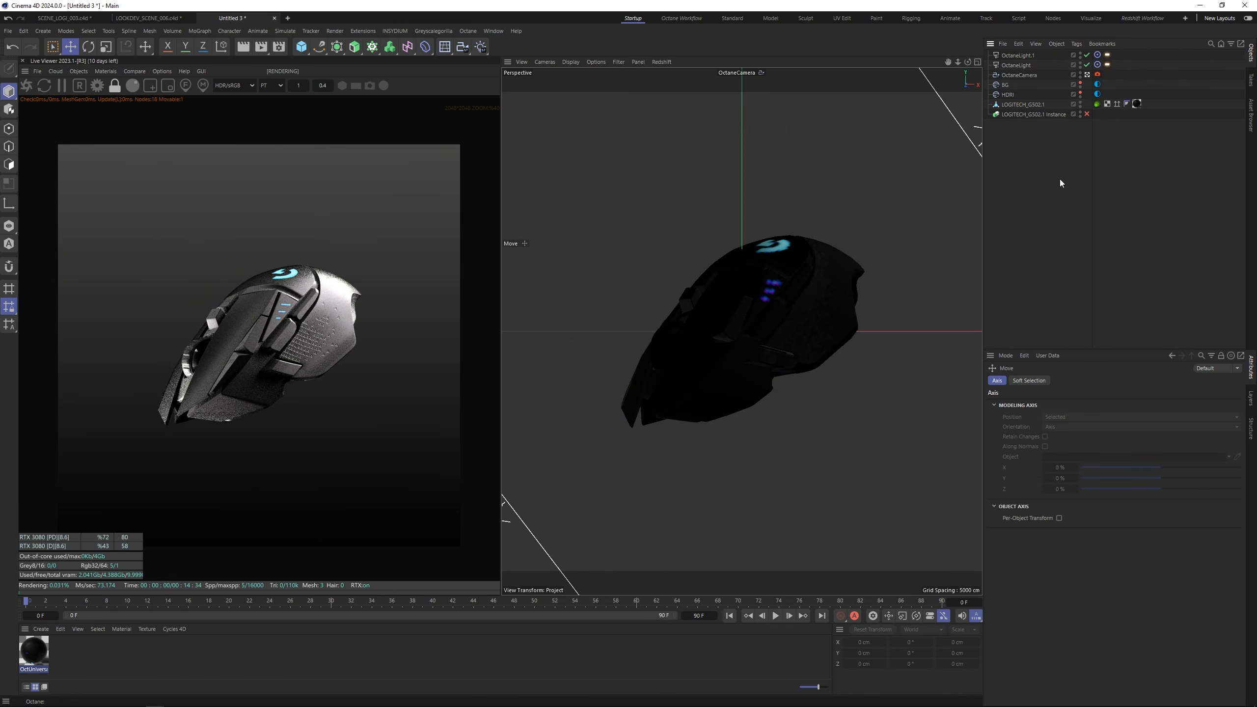
Step: Rotate the original mouse slightly to refine its three-quarter angle with only one mouse in the shot
{"action": "left_click", "coordinate": [1005, 105]}
{"action": "key", "text": "r"}
{"action": "left_click_drag", "start_coordinate": [745, 297], "coordinate": [751, 315]}
{"action": "left_click", "coordinate": [1074, 149]}
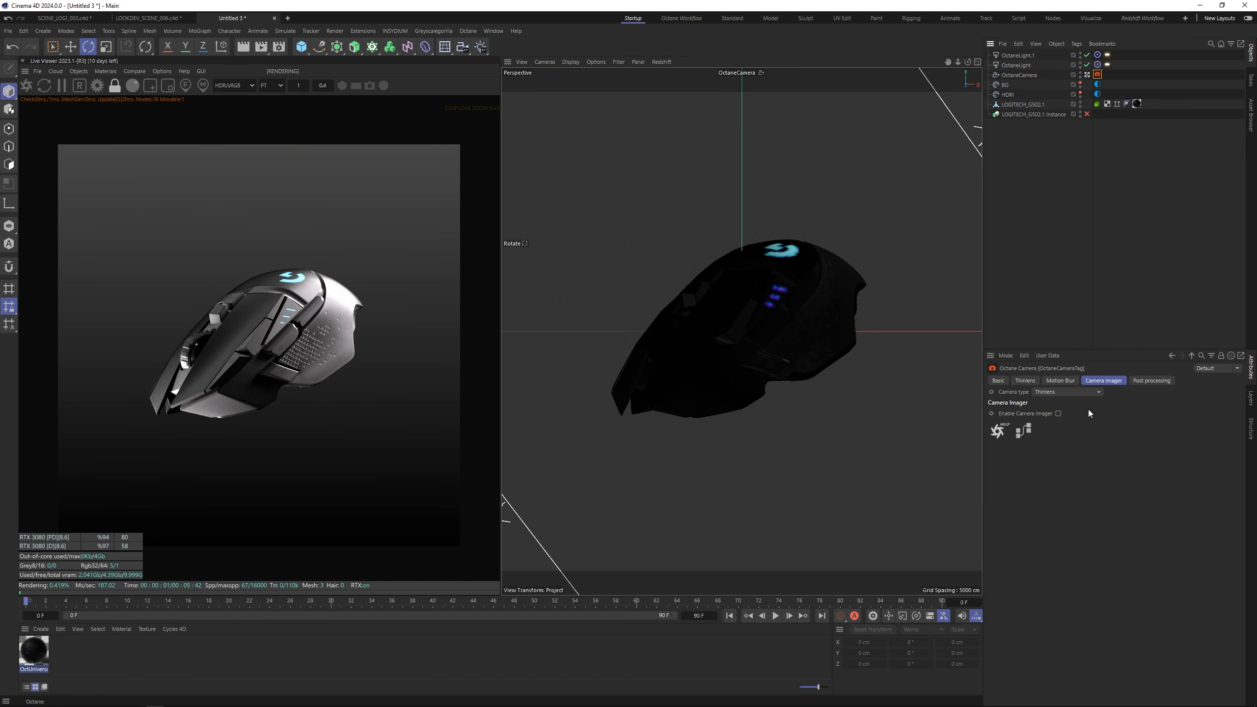
Step: Enable the Octane camera's imager with ACES tone mapping and raise its exposure to brighten the render
{"action": "left_click", "coordinate": [1058, 413]}
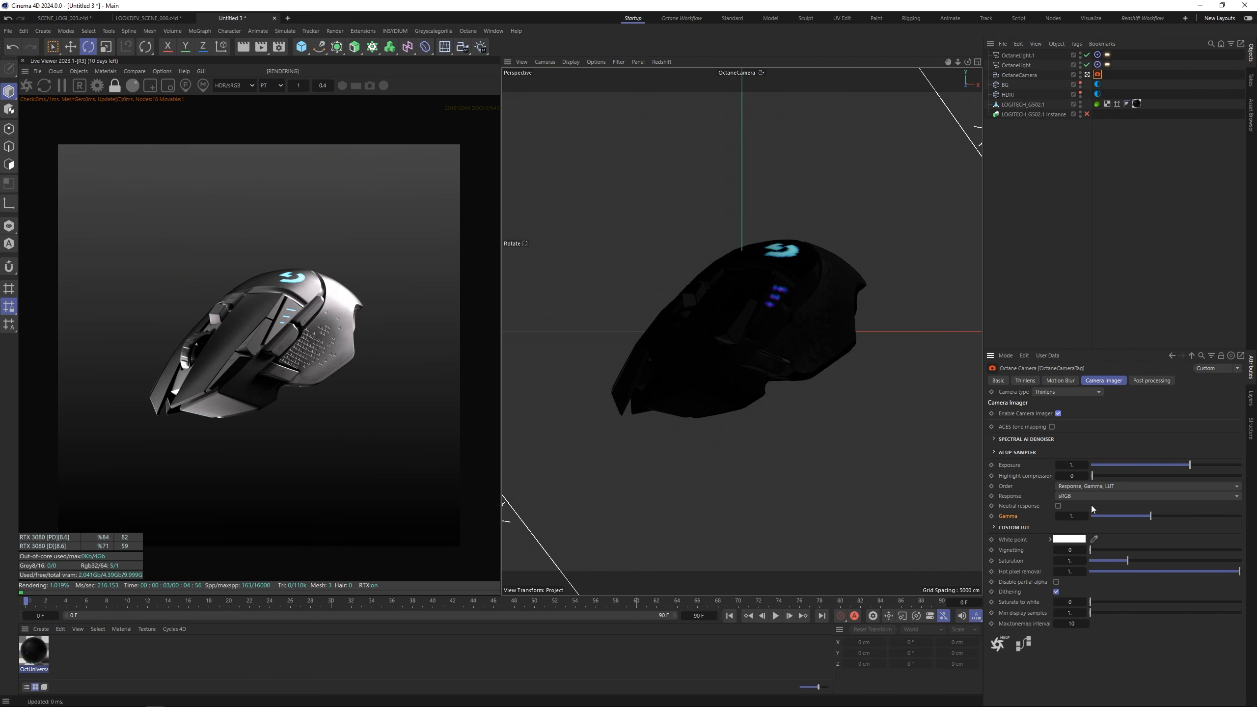
{"action": "left_click", "coordinate": [1052, 426]}
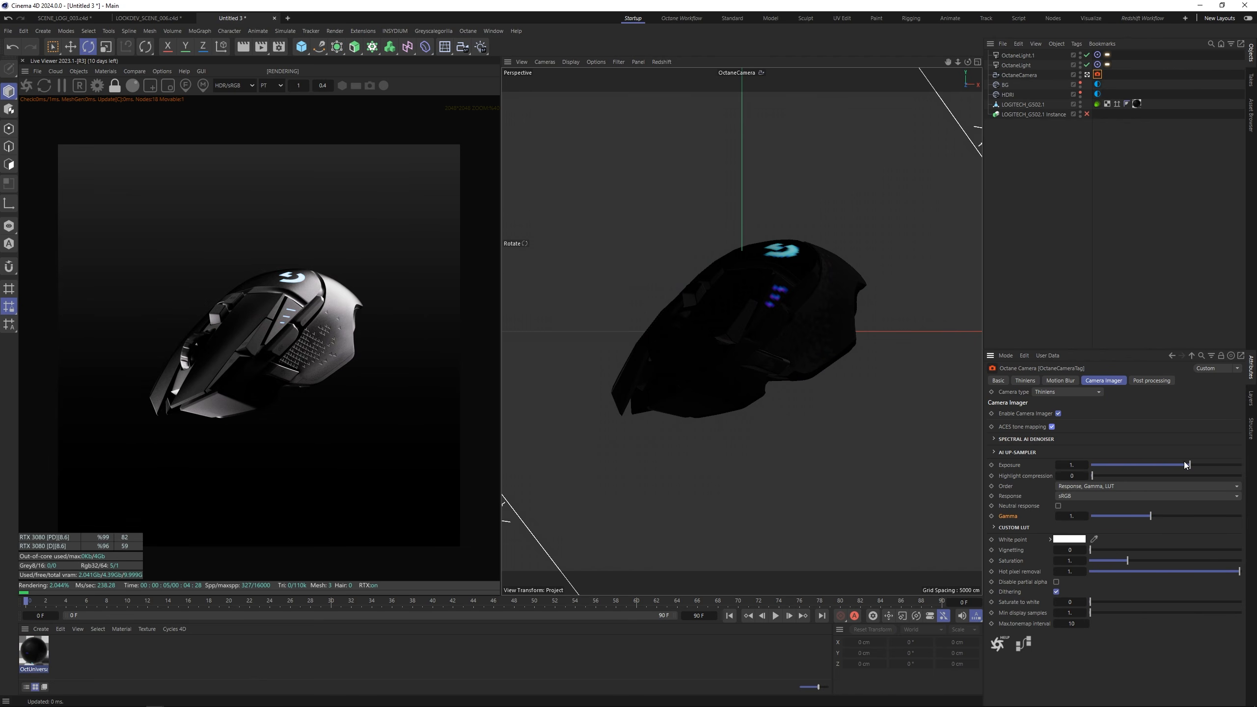
{"action": "left_click_drag", "start_coordinate": [1185, 463], "coordinate": [1189, 464]}
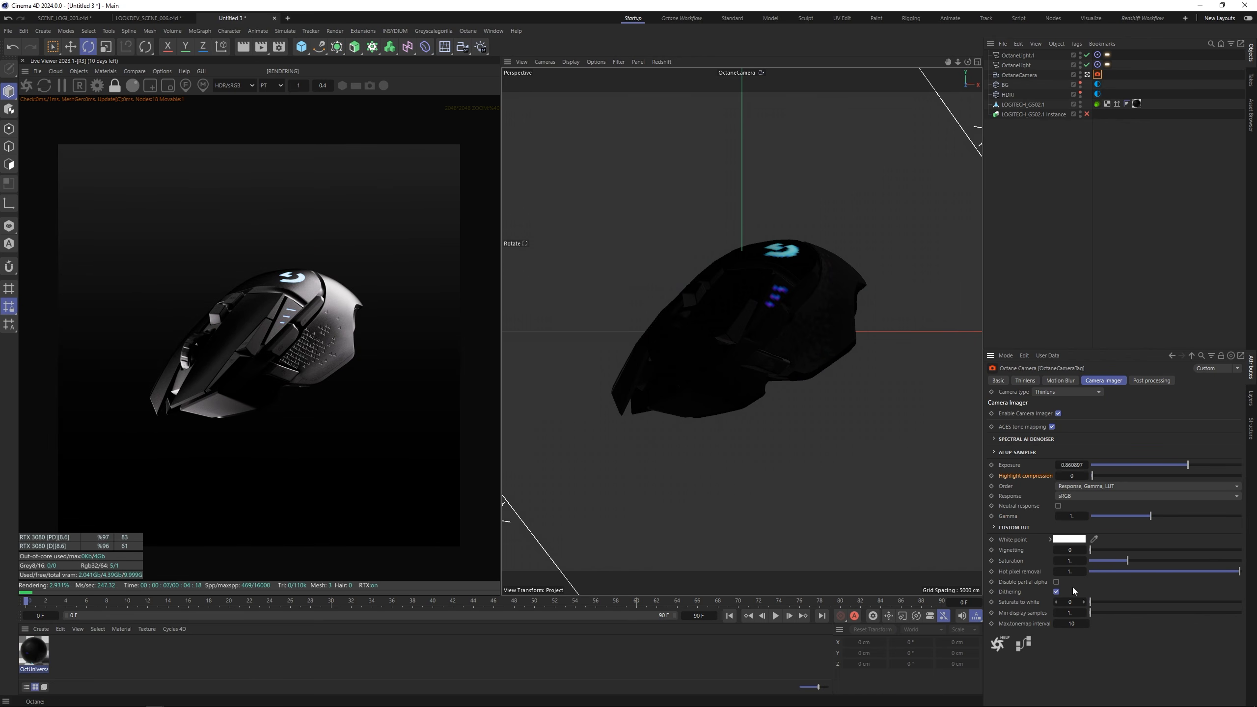
{"action": "left_click", "coordinate": [1005, 528]}
{"action": "left_click", "coordinate": [1003, 529]}
{"action": "left_click_drag", "start_coordinate": [1181, 464], "coordinate": [1198, 461]}
Step: Enable the Octane camera's post processing with a bloom power of 5
{"action": "left_click", "coordinate": [1143, 381]}
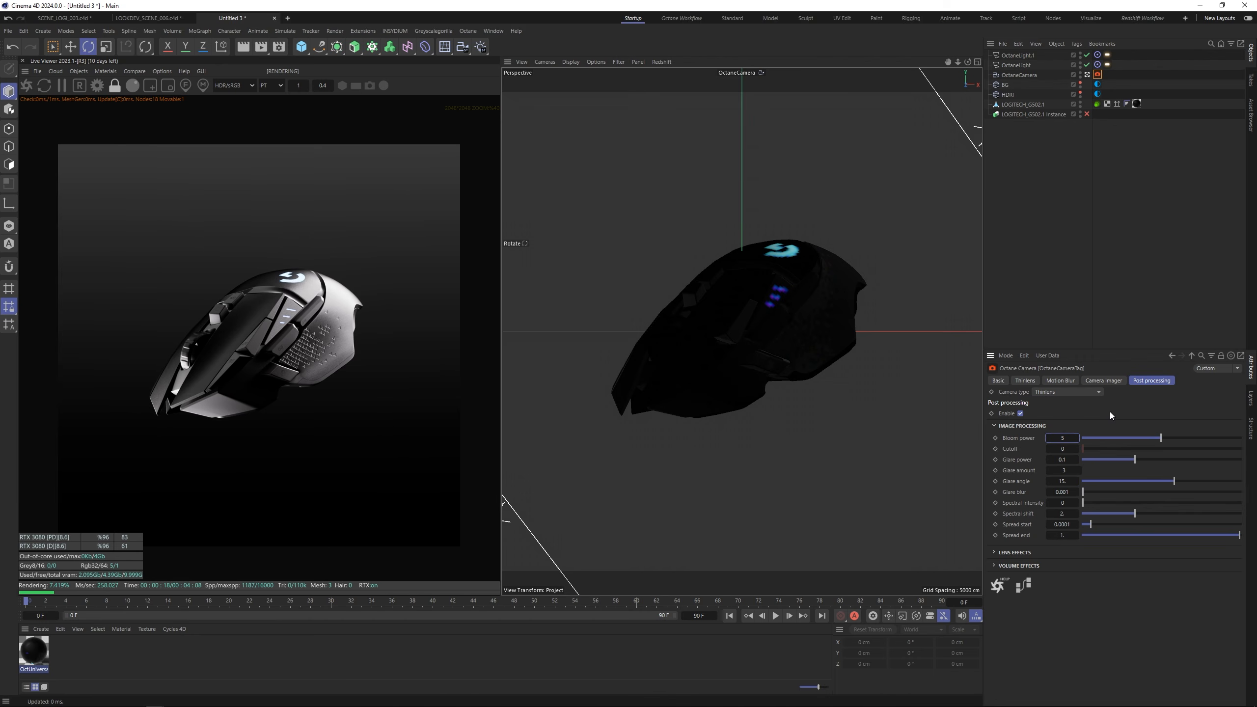
{"action": "key", "text": "Return"}
{"action": "left_click", "coordinate": [1165, 218]}
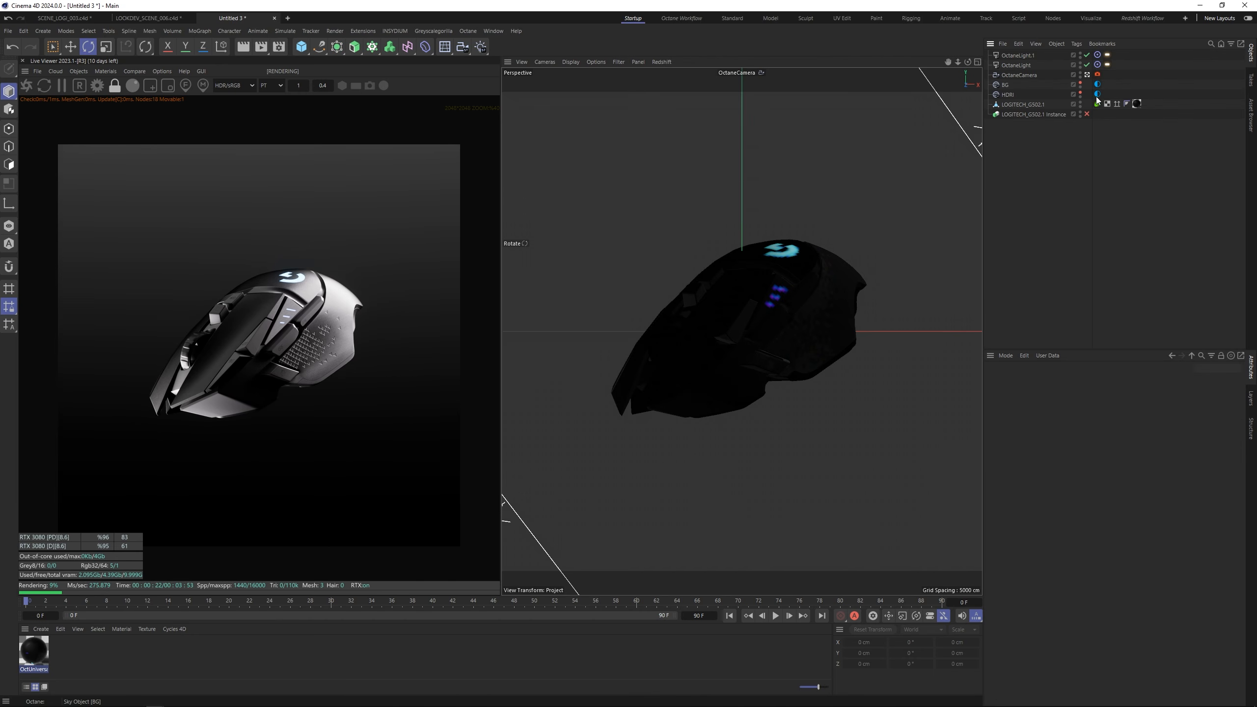
Step: Move the area light on the mouse's logo side farther out from the model
{"action": "left_click", "coordinate": [1023, 66]}
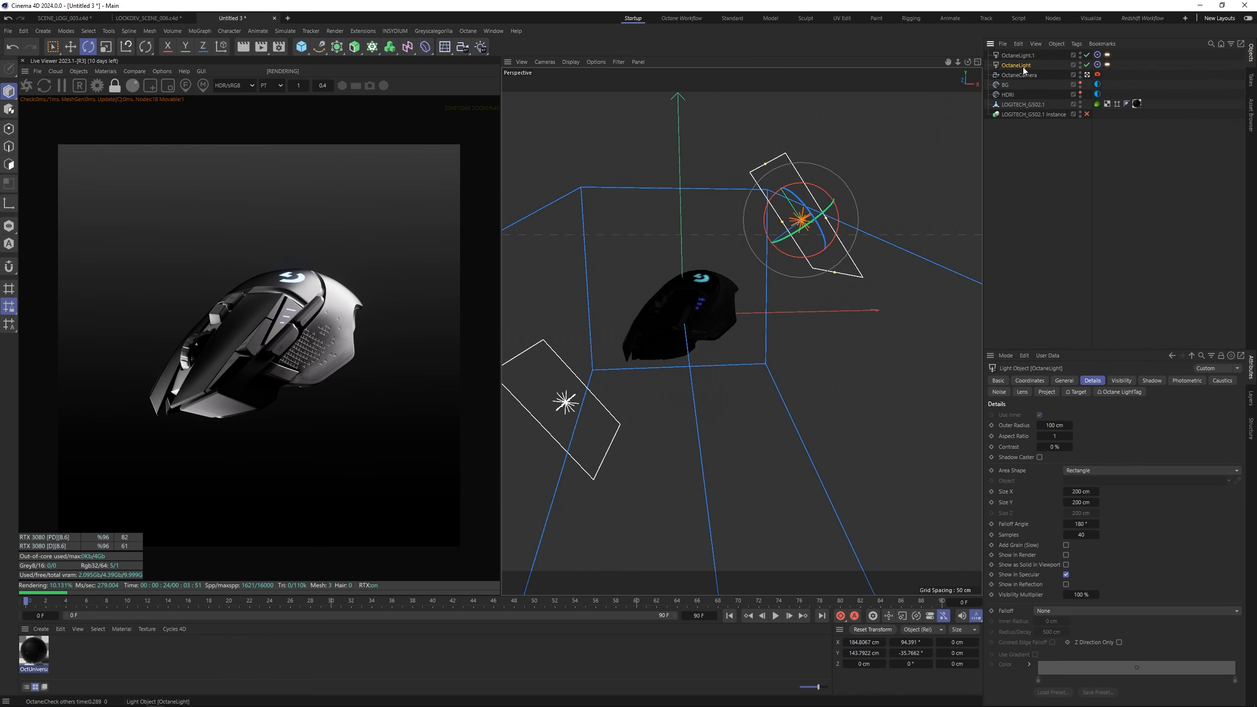
{"action": "mouse_move", "coordinate": [687, 300]}
{"action": "left_mouse_down", "text": "alt"}
{"action": "mouse_move", "coordinate": [692, 285]}
{"action": "mouse_move", "coordinate": [703, 313]}
{"action": "left_mouse_up", "text": "alt"}
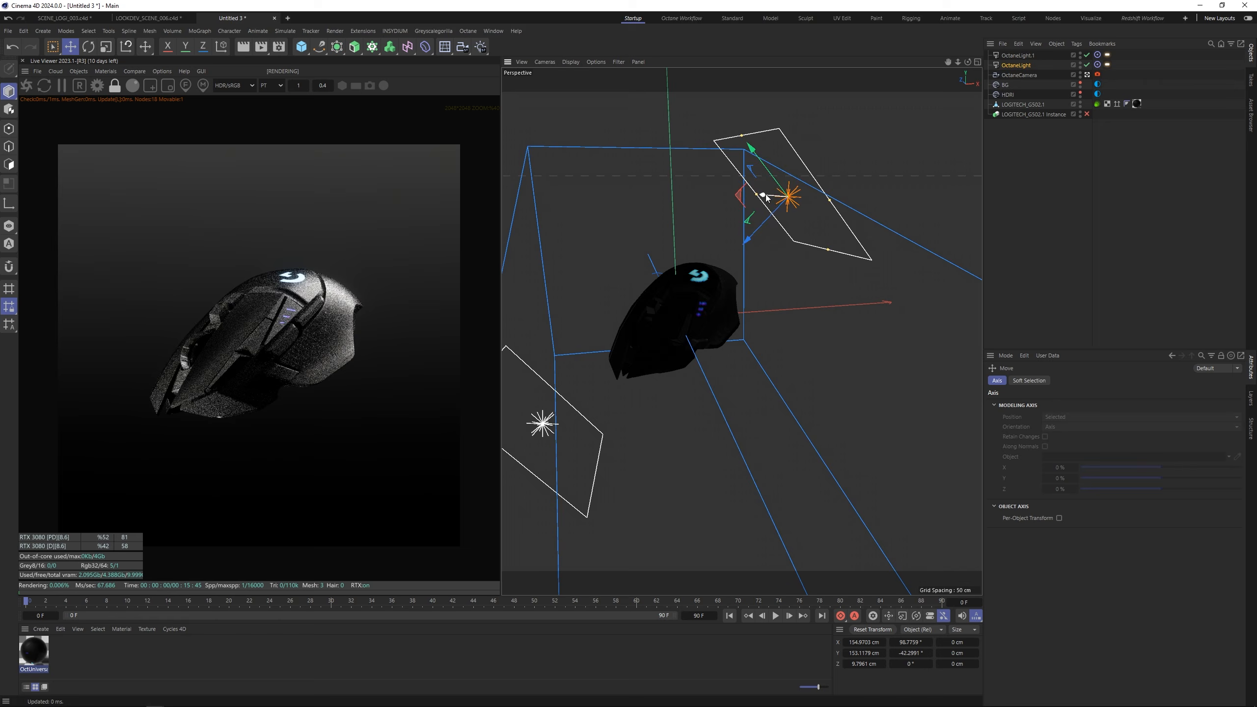
{"action": "left_click_drag", "start_coordinate": [761, 194], "coordinate": [844, 219]}
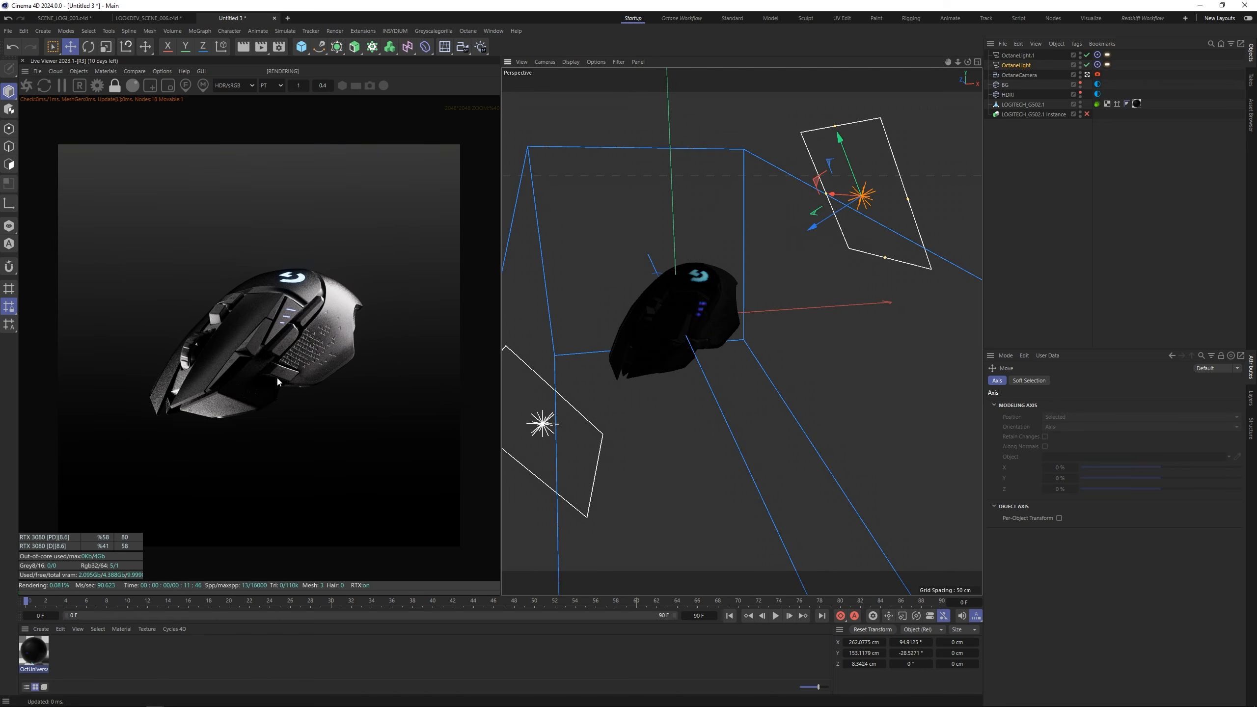
{"action": "left_click", "coordinate": [1056, 188]}
Step: Raise the area light on the mouse's button side and shift it outward from the model
{"action": "left_click", "coordinate": [1014, 56]}
{"action": "left_click_drag", "start_coordinate": [707, 297], "coordinate": [625, 308], "text": "alt"}
{"action": "left_click_drag", "start_coordinate": [581, 347], "coordinate": [570, 209]}
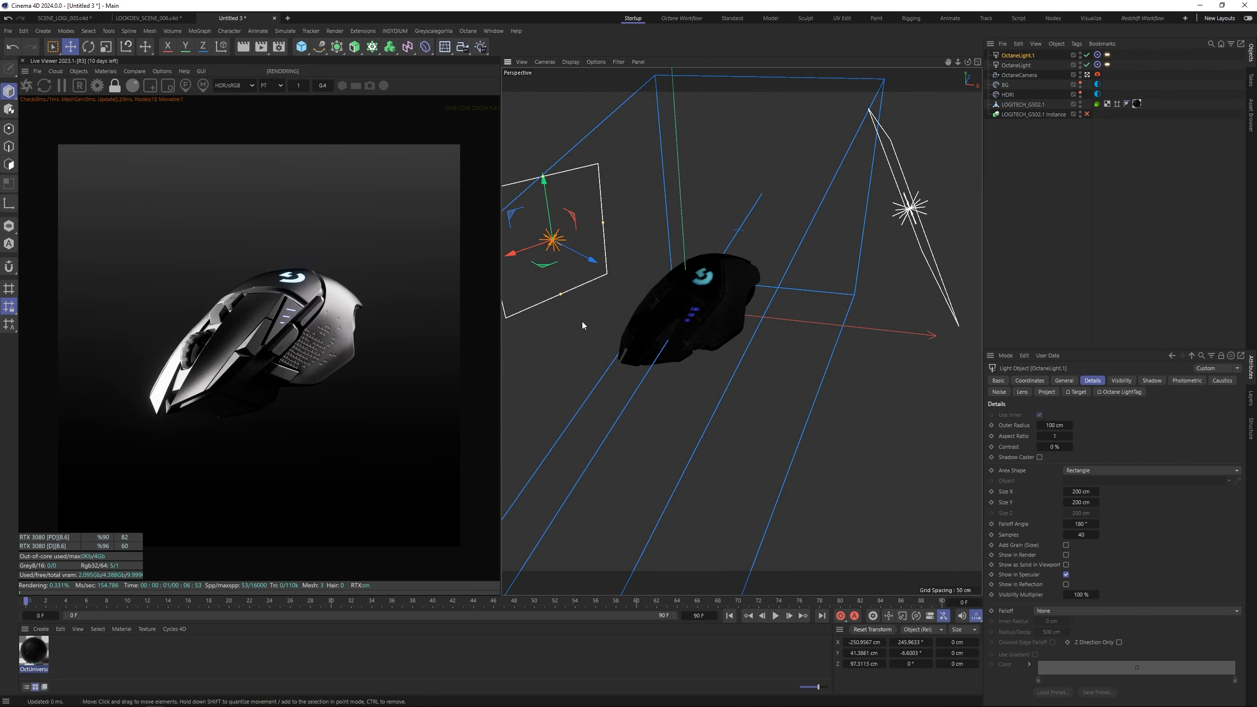
{"action": "left_click_drag", "start_coordinate": [581, 322], "coordinate": [526, 312], "text": "alt"}
{"action": "left_click_drag", "start_coordinate": [667, 239], "coordinate": [640, 246]}
{"action": "left_click", "coordinate": [1055, 222]}
Step: Look through the Octane camera and rotate the original mouse slightly to refine its three-quarter angle
{"action": "left_click", "coordinate": [1087, 75]}
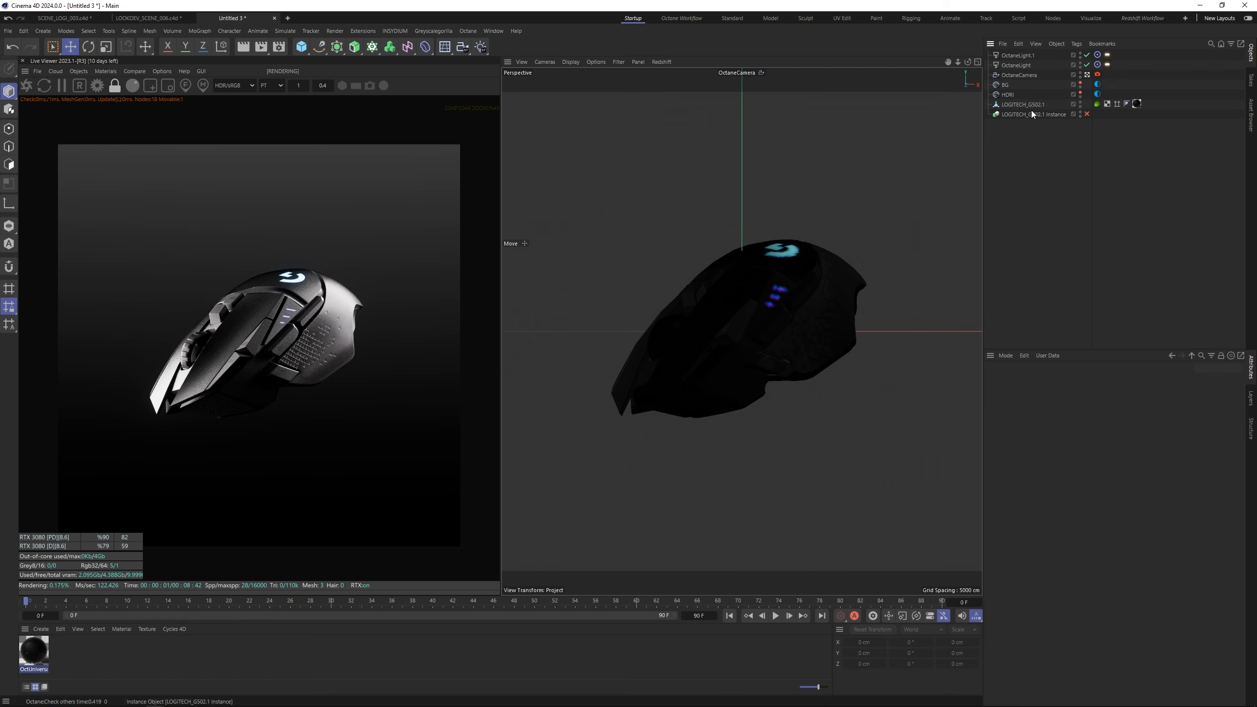
{"action": "left_click", "coordinate": [1027, 104]}
{"action": "key", "text": "r"}
{"action": "left_click_drag", "start_coordinate": [754, 292], "coordinate": [727, 323]}
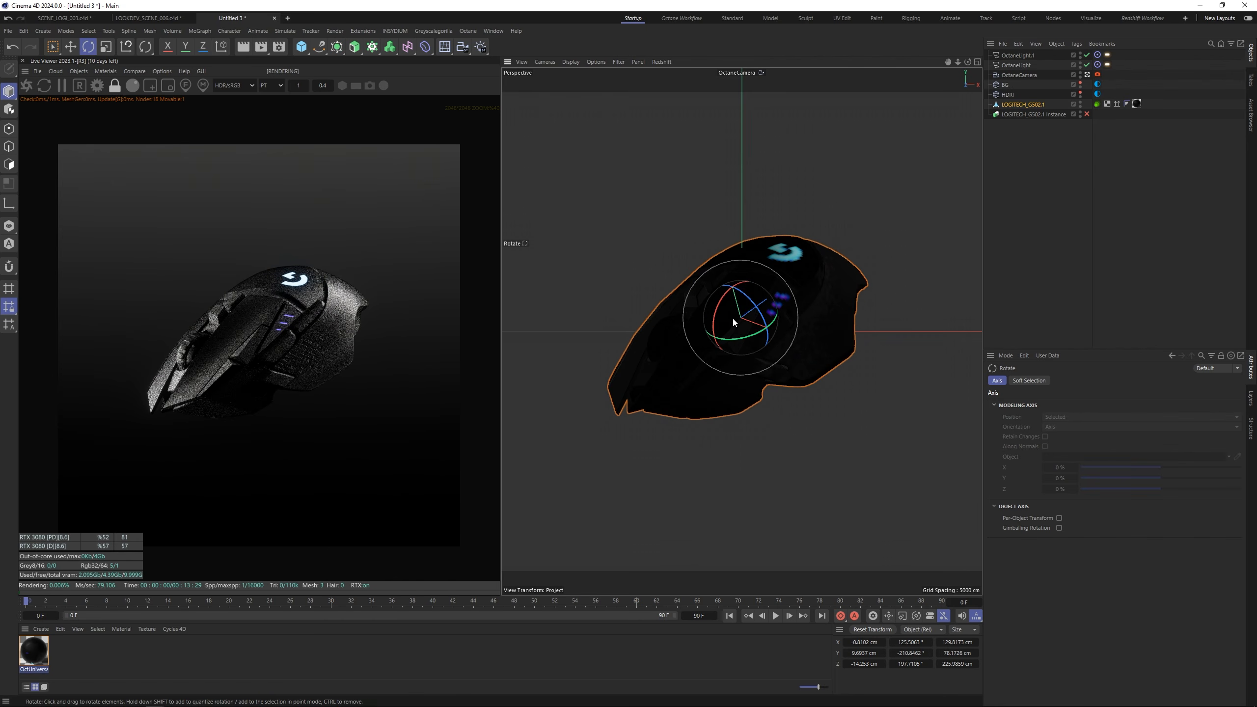
Step: Shift the black and white knots of the BG sky's gradient toward the dark end to brighten the backdrop
{"action": "left_click", "coordinate": [1097, 84]}
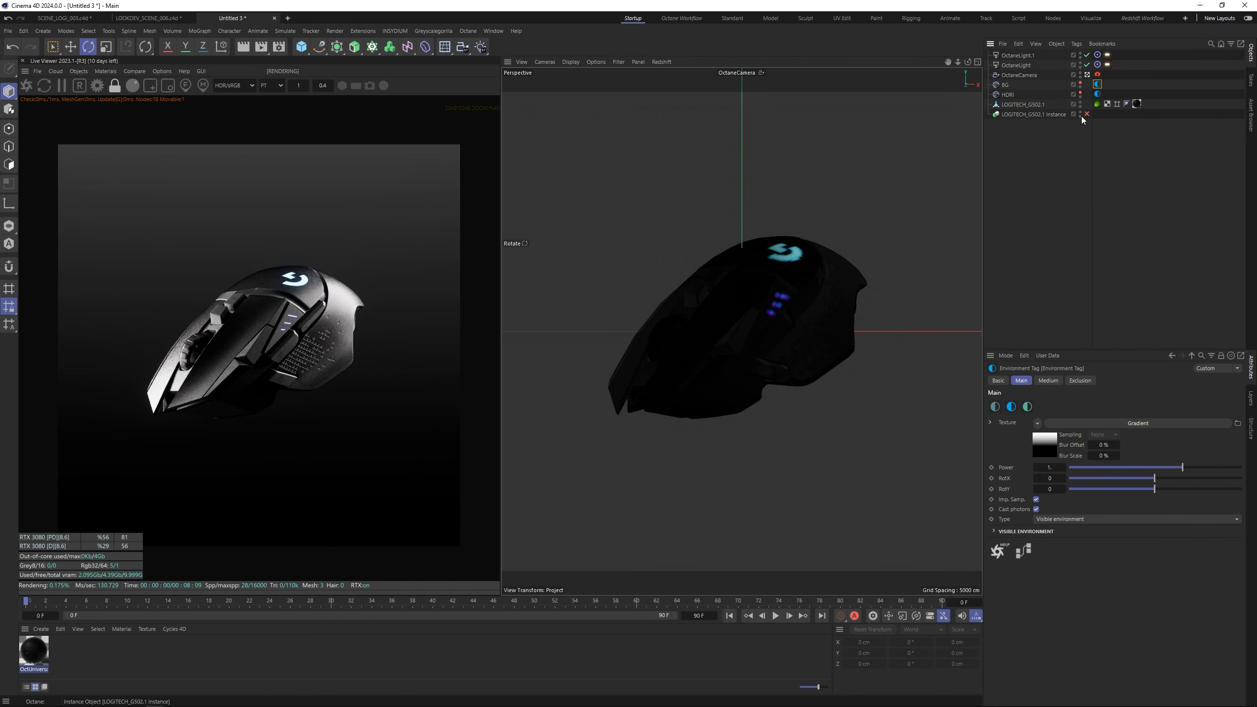
{"action": "left_click", "coordinate": [1046, 445]}
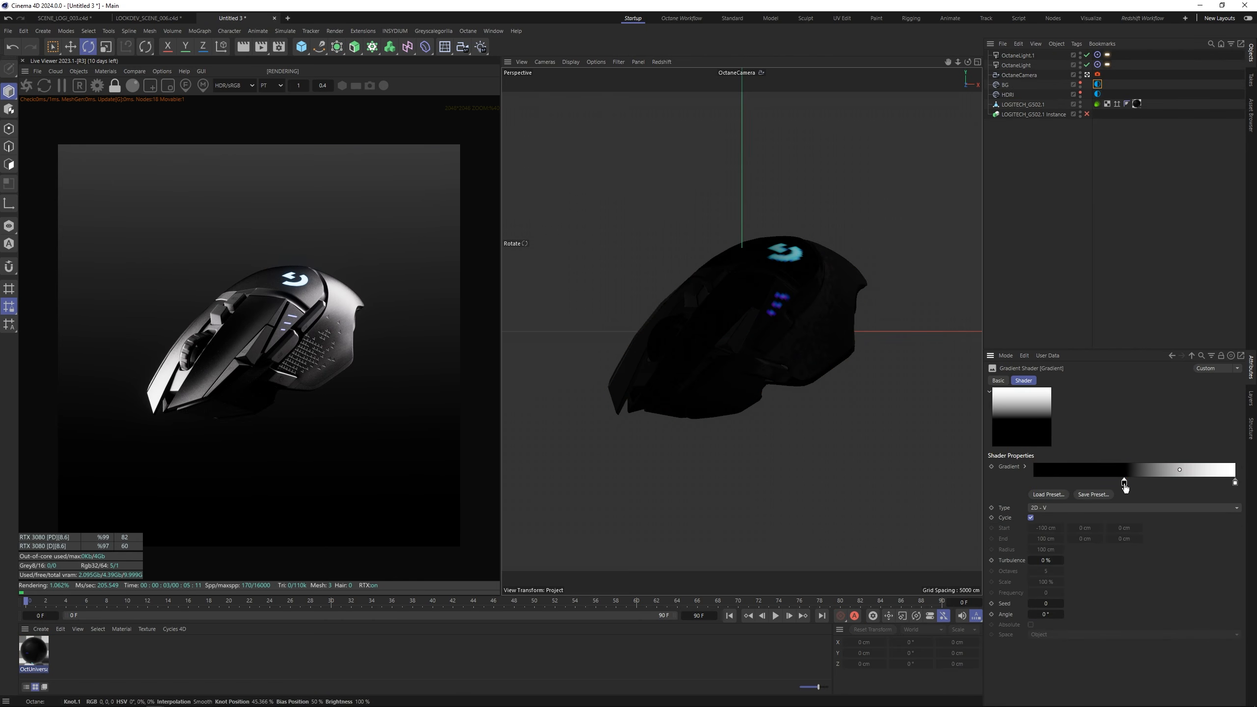
{"action": "mouse_move", "coordinate": [1125, 487]}
{"action": "left_mouse_down"}
{"action": "mouse_move", "coordinate": [1109, 483]}
{"action": "mouse_move", "coordinate": [1119, 483]}
{"action": "left_mouse_up"}
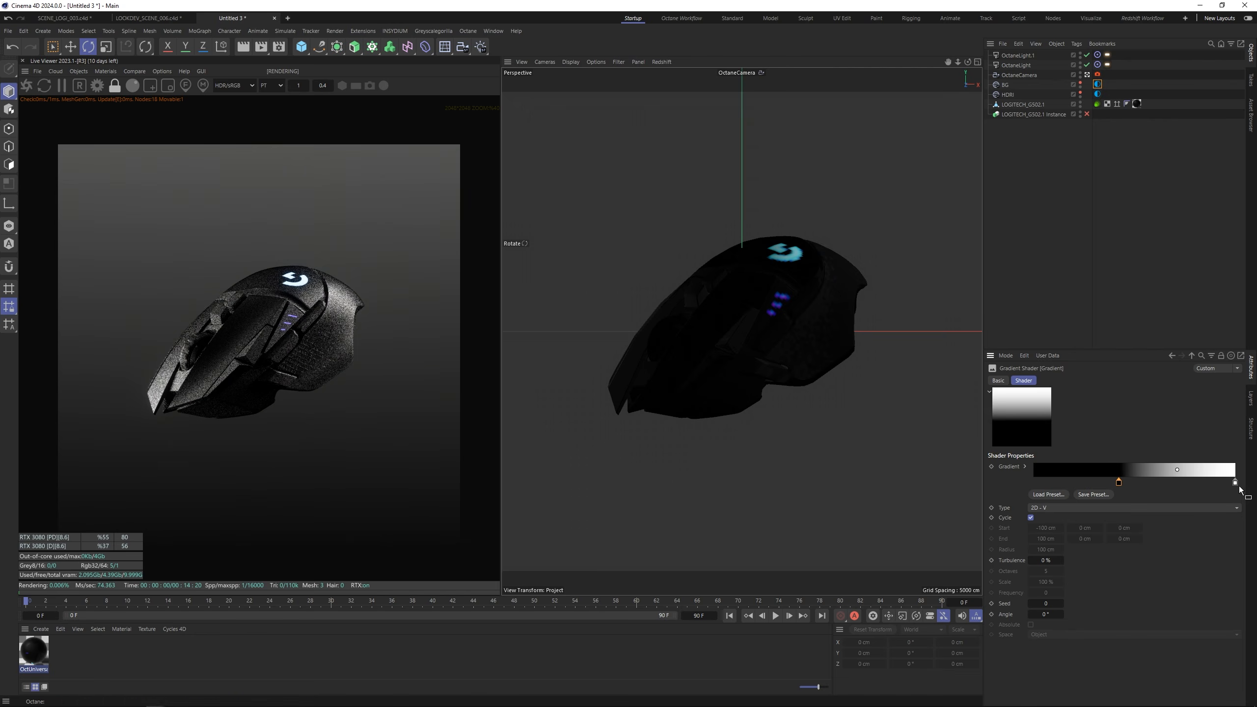
{"action": "left_click", "coordinate": [1231, 483]}
{"action": "left_click_drag", "start_coordinate": [1226, 488], "coordinate": [1217, 486]}
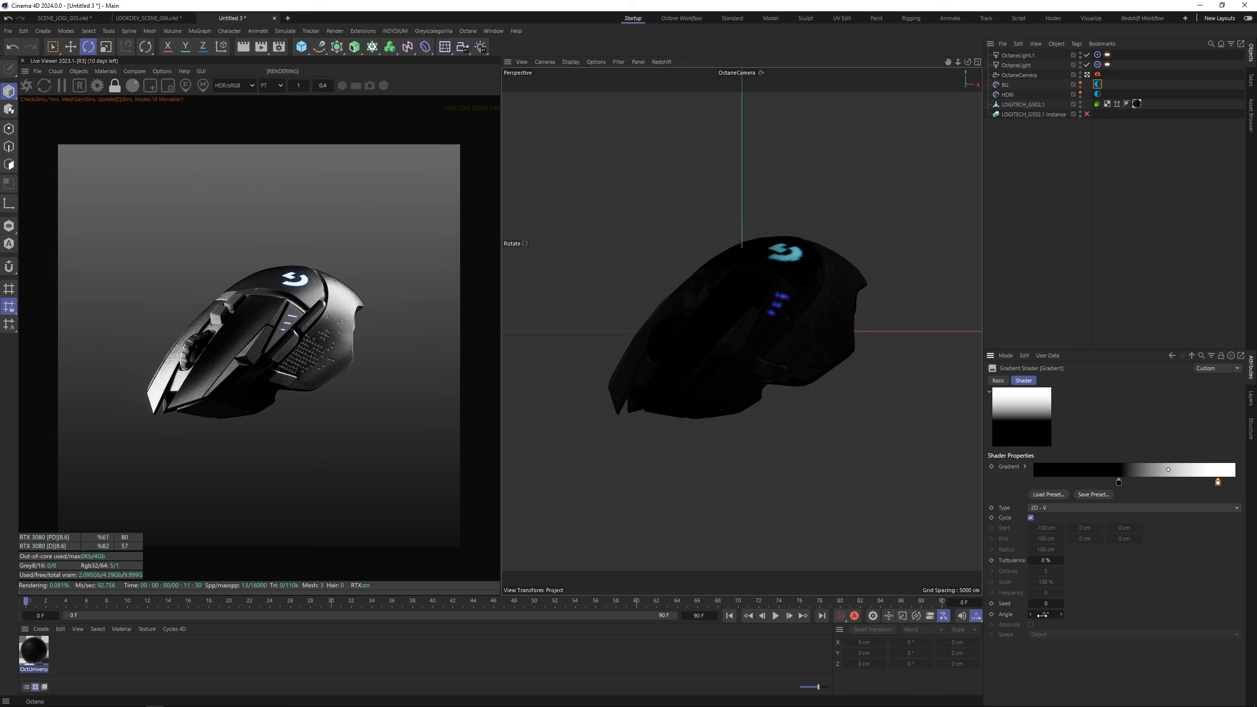
Step: Set the background gradient's angle to 115° and bring its black and white knots closer together
{"action": "left_click_drag", "start_coordinate": [1046, 613], "coordinate": [1045, 614]}
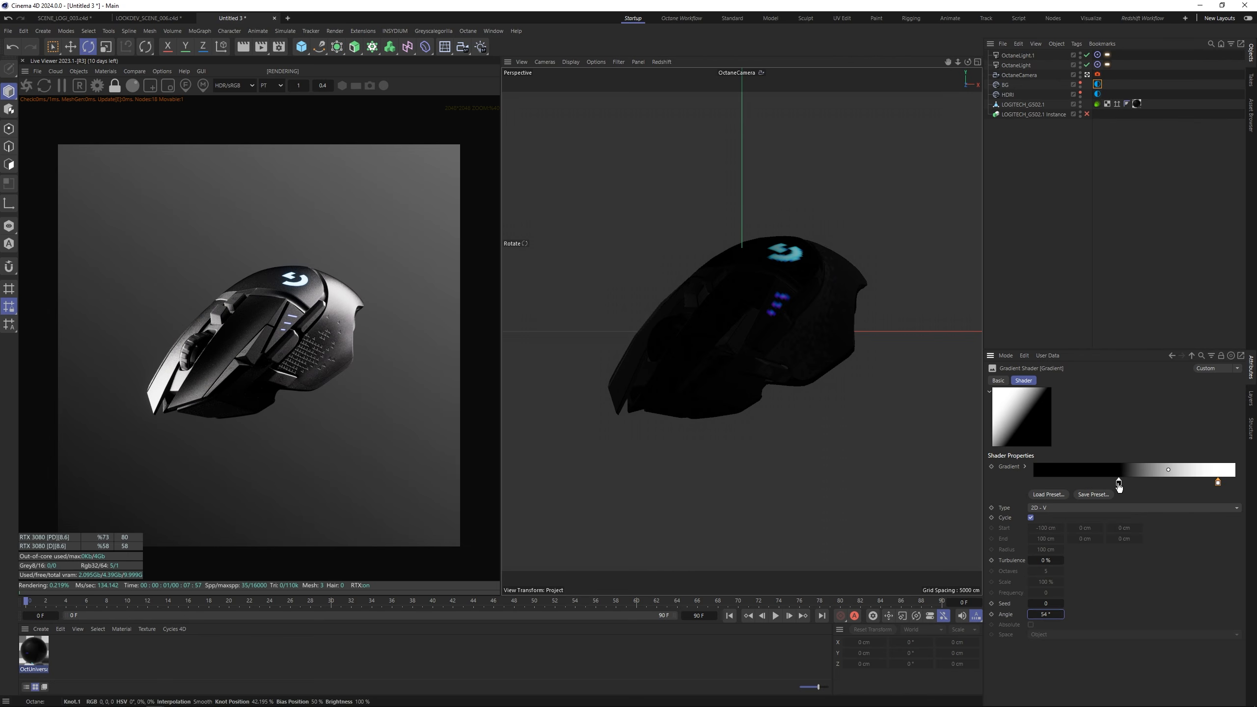
{"action": "left_click_drag", "start_coordinate": [1119, 483], "coordinate": [1132, 482]}
{"action": "left_click_drag", "start_coordinate": [1218, 482], "coordinate": [1128, 482]}
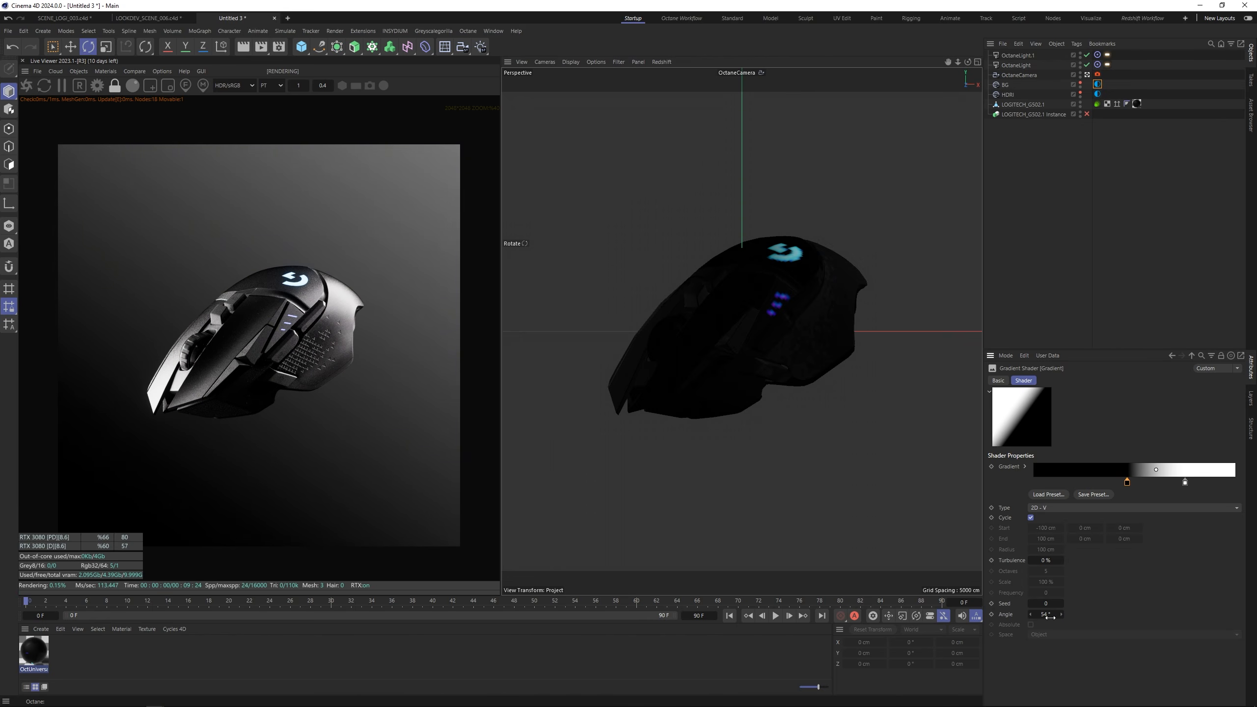
{"action": "left_click_drag", "start_coordinate": [1043, 616], "coordinate": [1049, 614]}
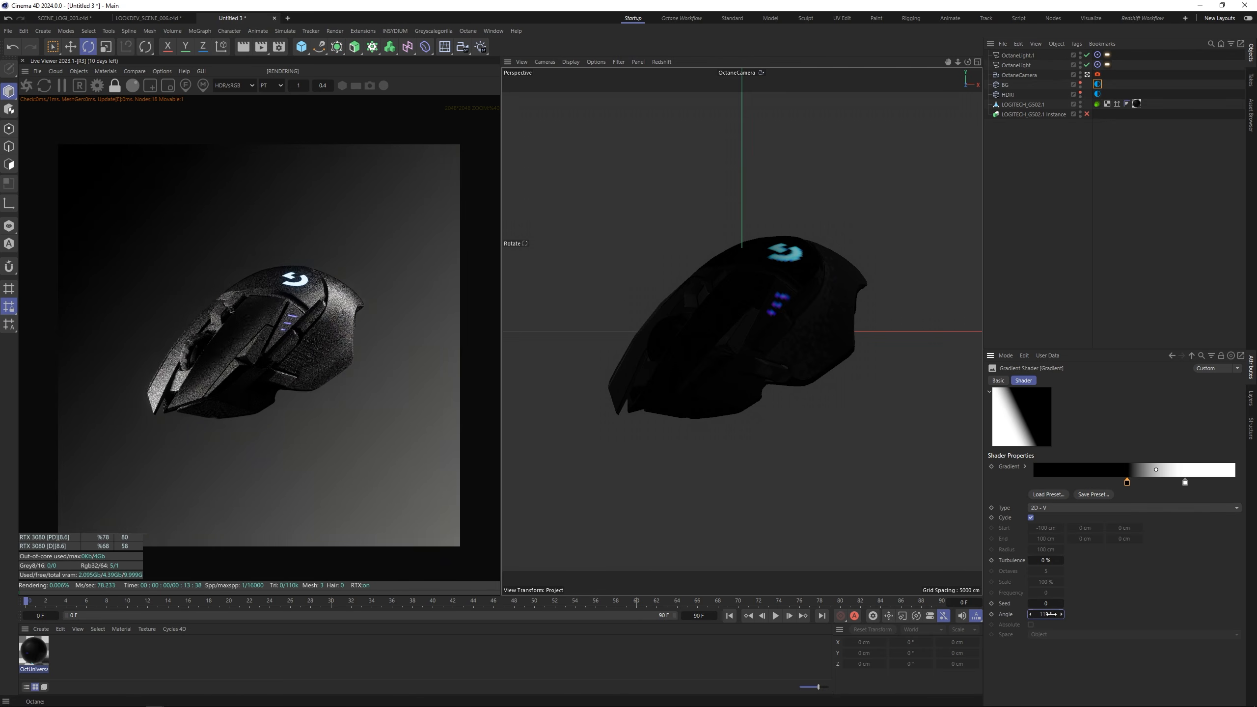
{"action": "left_click_drag", "start_coordinate": [1127, 481], "coordinate": [1124, 482]}
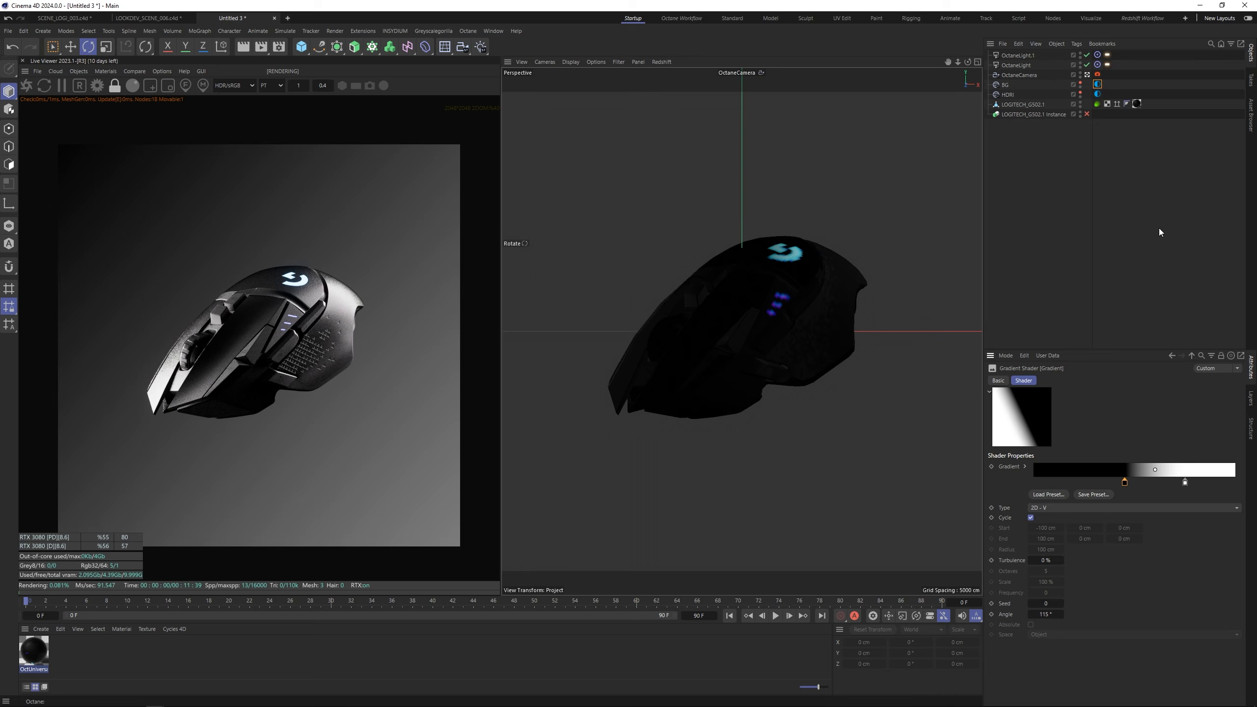
Step: Rotate the original mouse a little further and adjust the HDRI environment's power
{"action": "left_click", "coordinate": [789, 279]}
{"action": "left_click_drag", "start_coordinate": [761, 300], "coordinate": [770, 303]}
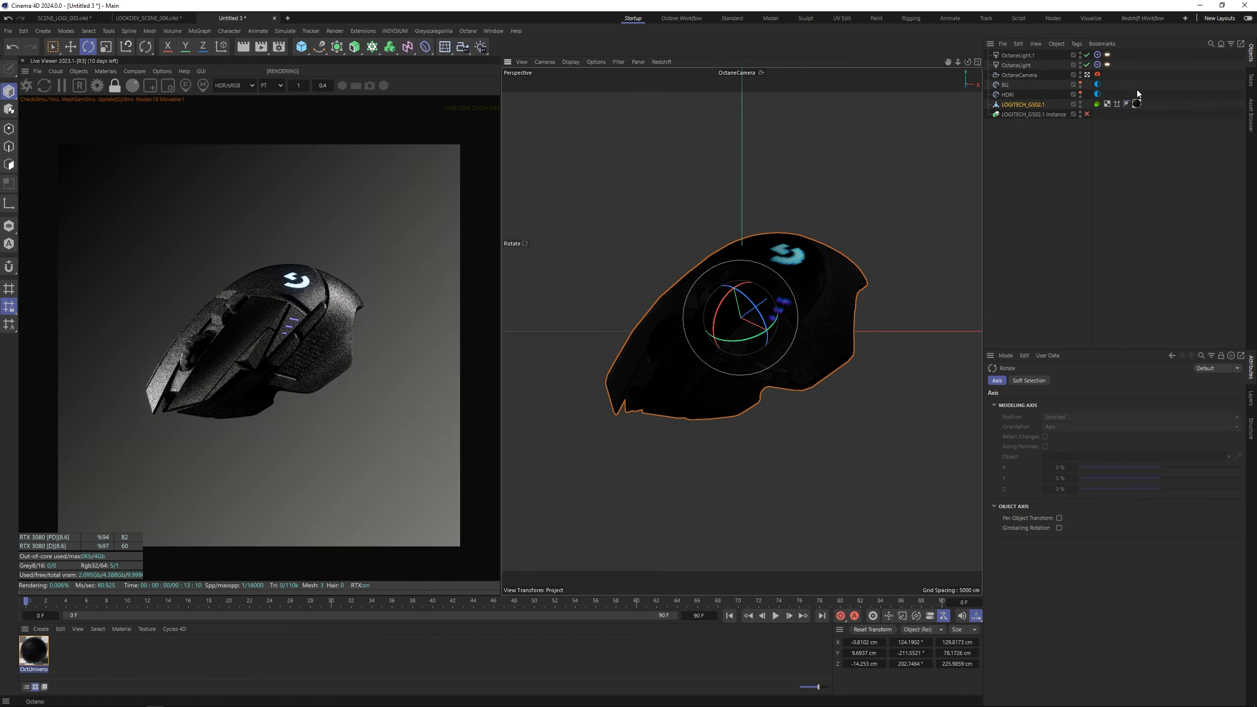
{"action": "left_click", "coordinate": [1097, 95]}
{"action": "mouse_move", "coordinate": [1103, 469]}
{"action": "left_mouse_down"}
{"action": "mouse_move", "coordinate": [1086, 468]}
{"action": "mouse_move", "coordinate": [1098, 466]}
{"action": "left_mouse_up"}
{"action": "left_click", "coordinate": [1212, 209]}
Step: Isolate OctaneLight.1 by disabling the other light, and raise it about 106 cm beside the mouse
{"action": "left_click", "coordinate": [1087, 74]}
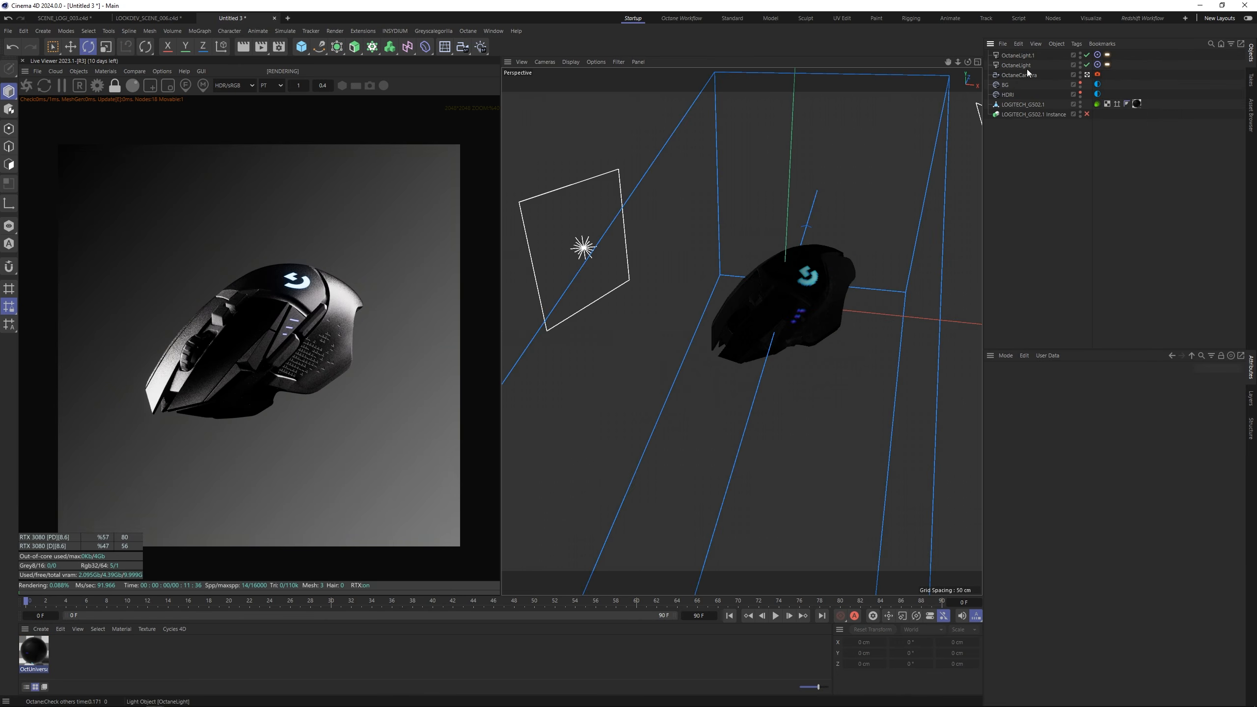
{"action": "scroll", "coordinate": [767, 300], "scroll_direction": "down", "scroll_amount": 5}
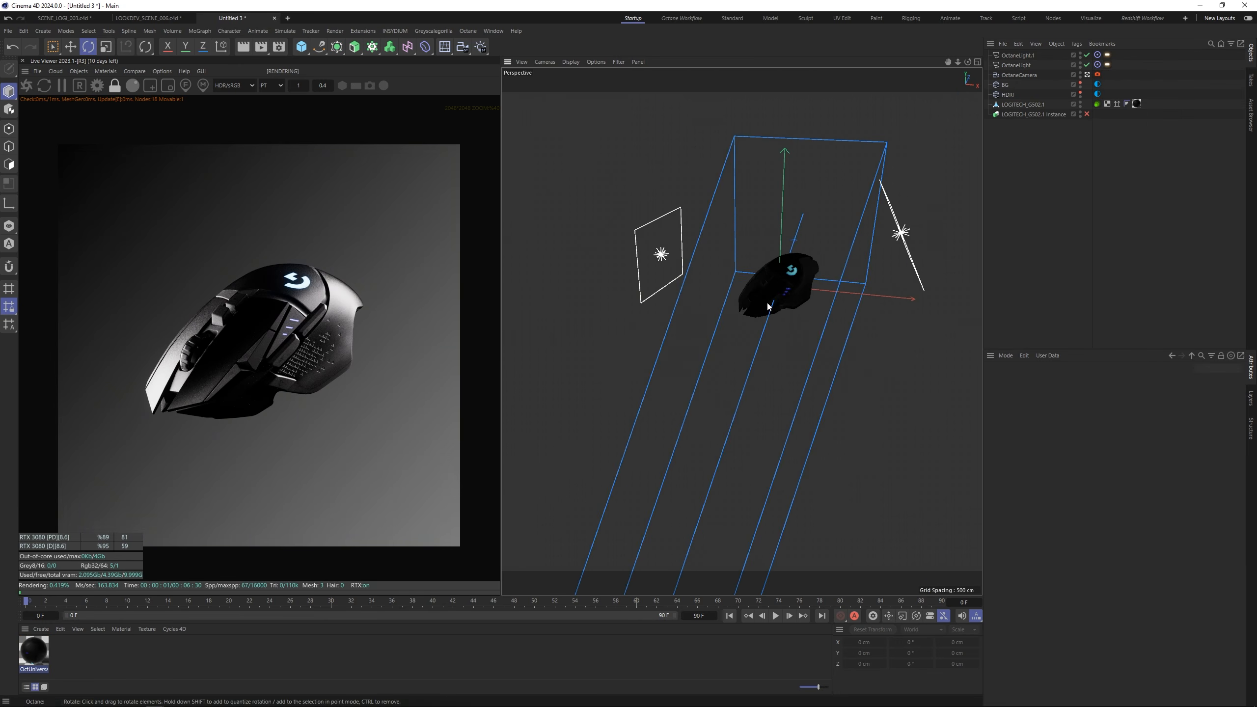
{"action": "left_click", "coordinate": [1088, 65]}
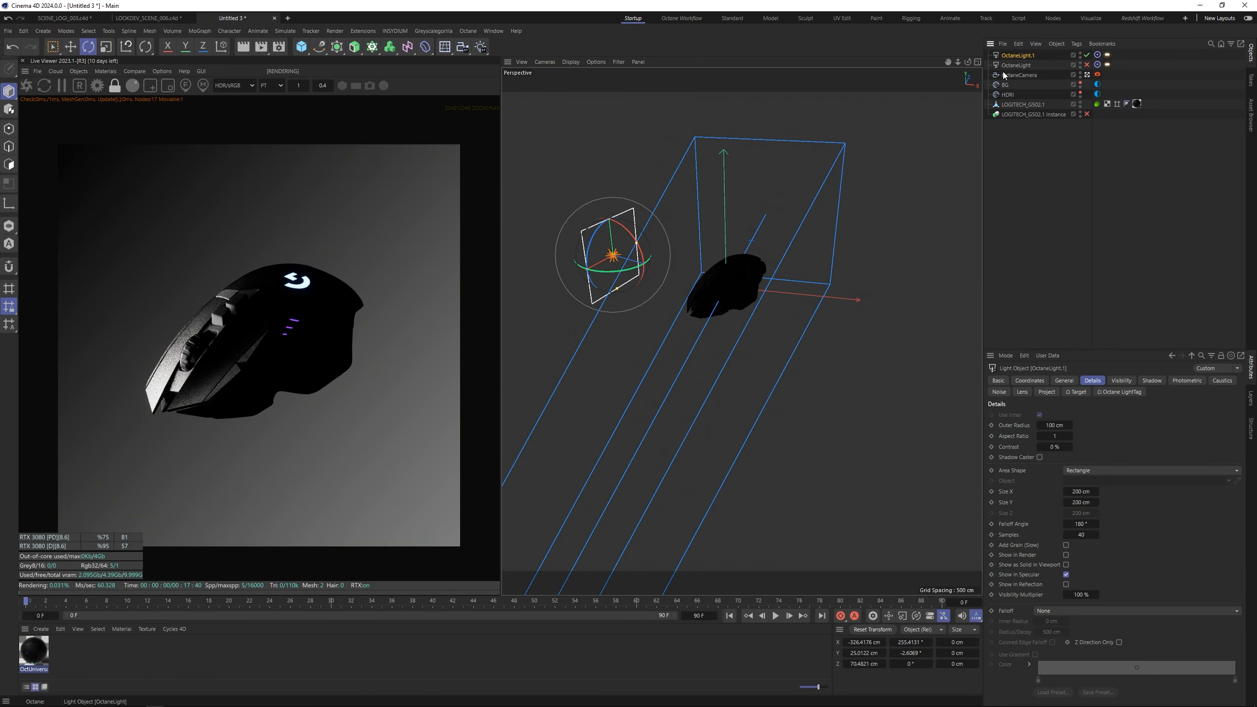
{"action": "key", "text": "e"}
{"action": "left_click_drag", "start_coordinate": [770, 259], "coordinate": [752, 216]}
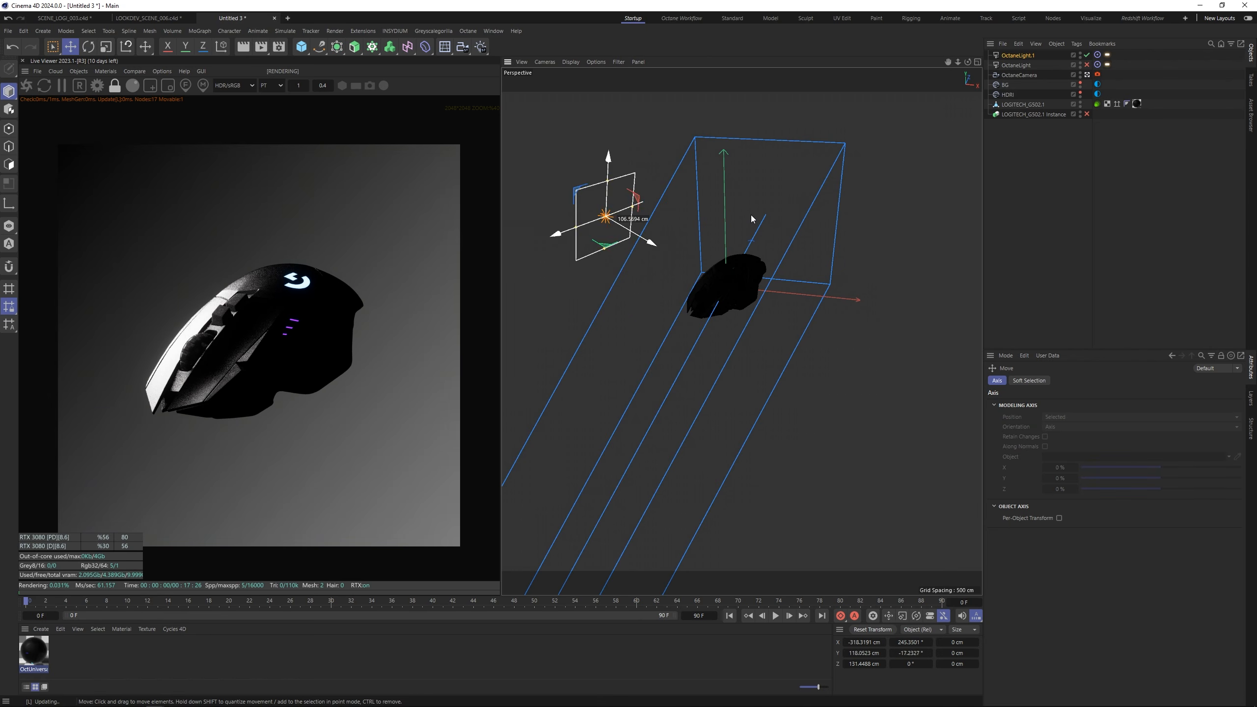
Step: Isolate OctaneLight to reposition it near the mouse, with both lights enabled again for the camera view
{"action": "left_click", "coordinate": [1088, 55]}
{"action": "left_click", "coordinate": [1087, 65]}
{"action": "left_click", "coordinate": [1009, 66]}
{"action": "left_click_drag", "start_coordinate": [772, 248], "coordinate": [797, 242], "text": "alt"}
{"action": "left_click_drag", "start_coordinate": [797, 241], "coordinate": [843, 223]}
{"action": "left_click_drag", "start_coordinate": [732, 195], "coordinate": [771, 238]}
{"action": "left_click", "coordinate": [1024, 56]}
{"action": "left_click", "coordinate": [1099, 139]}
{"action": "left_click", "coordinate": [1087, 74]}
Step: Rotate the original mouse slightly to change its tilt in the camera view
{"action": "left_click", "coordinate": [1016, 105]}
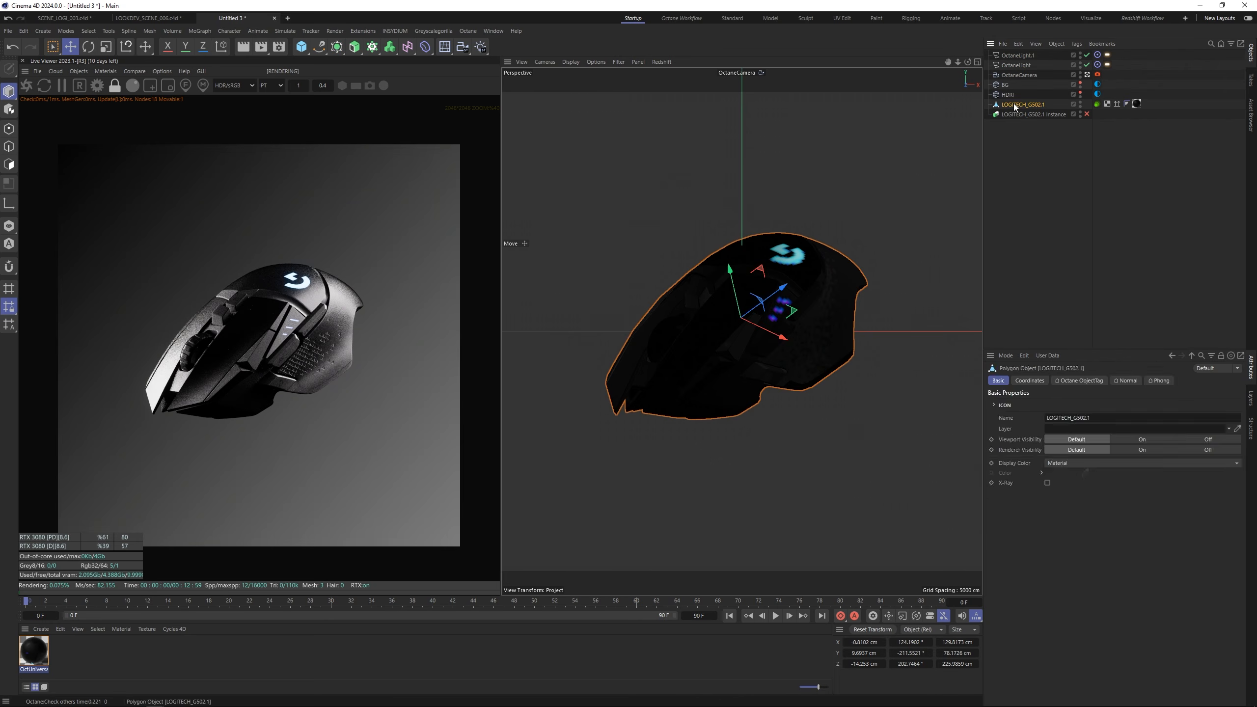
{"action": "key", "text": "r"}
{"action": "left_click_drag", "start_coordinate": [754, 284], "coordinate": [827, 303]}
Step: Enable the mouse instance and rotate and move it so its underside sits below and behind the original mouse
{"action": "left_click", "coordinate": [1087, 114]}
{"action": "left_click", "coordinate": [1048, 115]}
{"action": "key", "text": "e"}
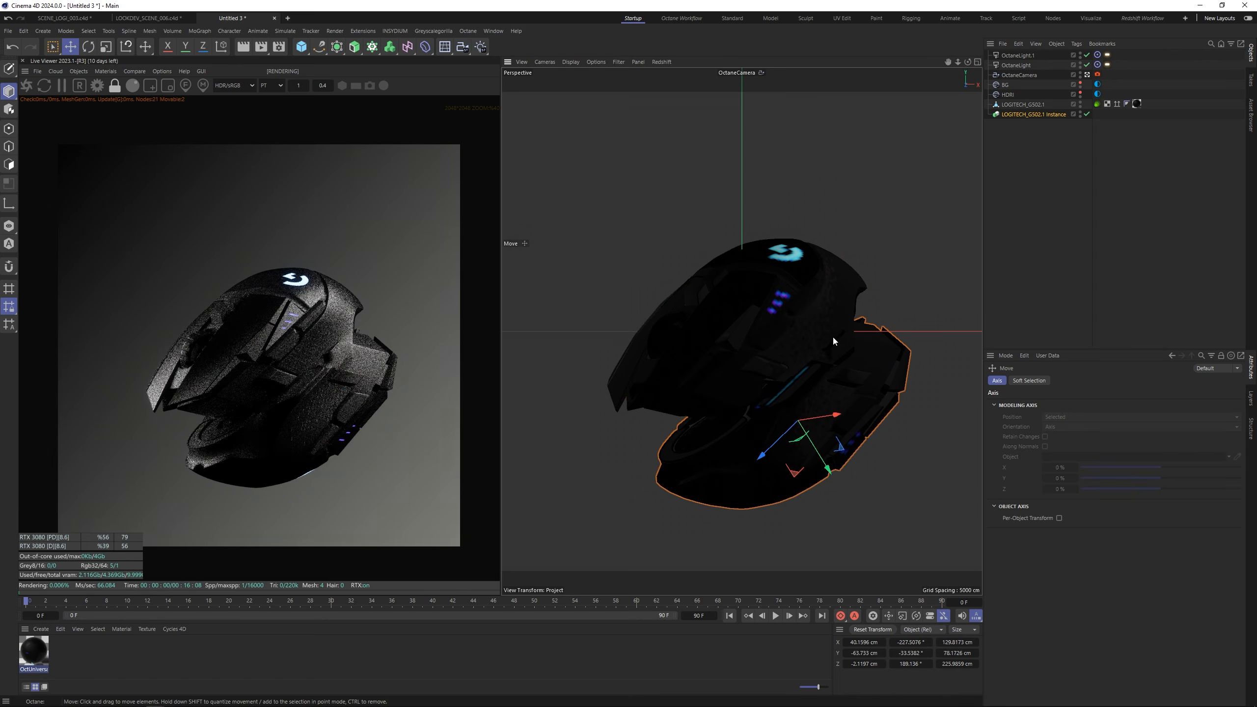
{"action": "key", "text": "r"}
{"action": "left_click_drag", "start_coordinate": [771, 414], "coordinate": [797, 380]}
{"action": "key", "text": "e"}
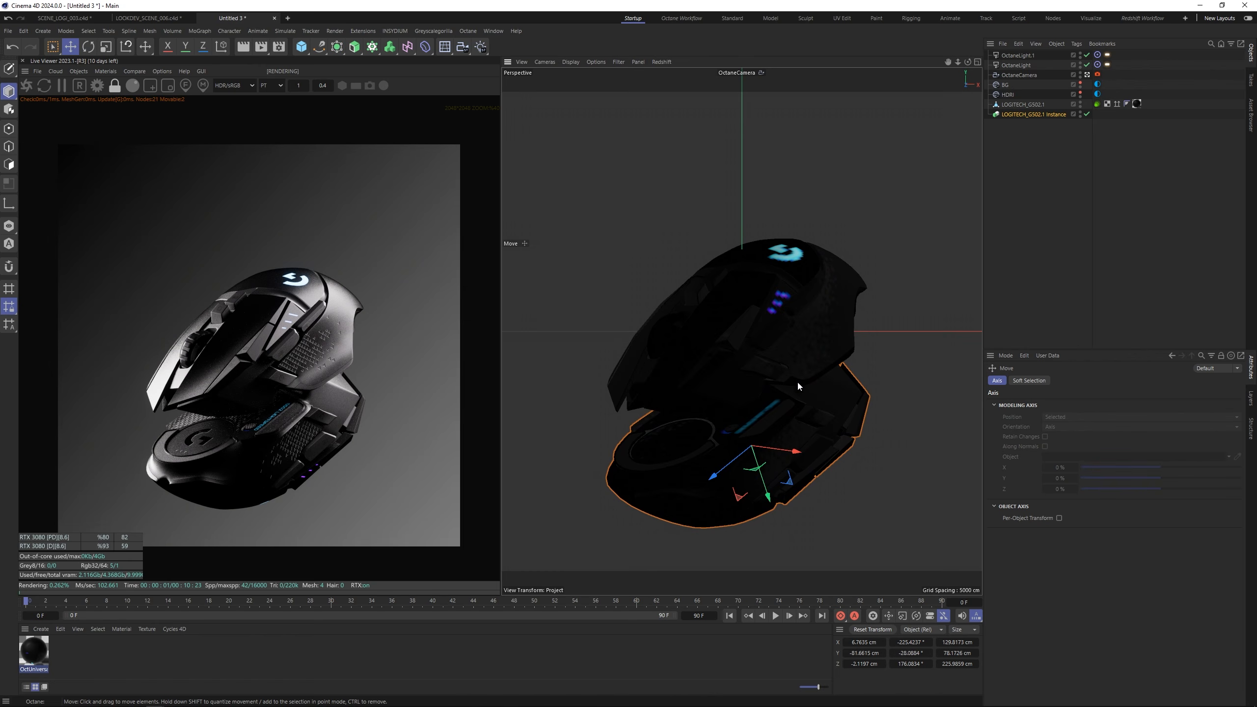
{"action": "left_click_drag", "start_coordinate": [799, 385], "coordinate": [848, 367]}
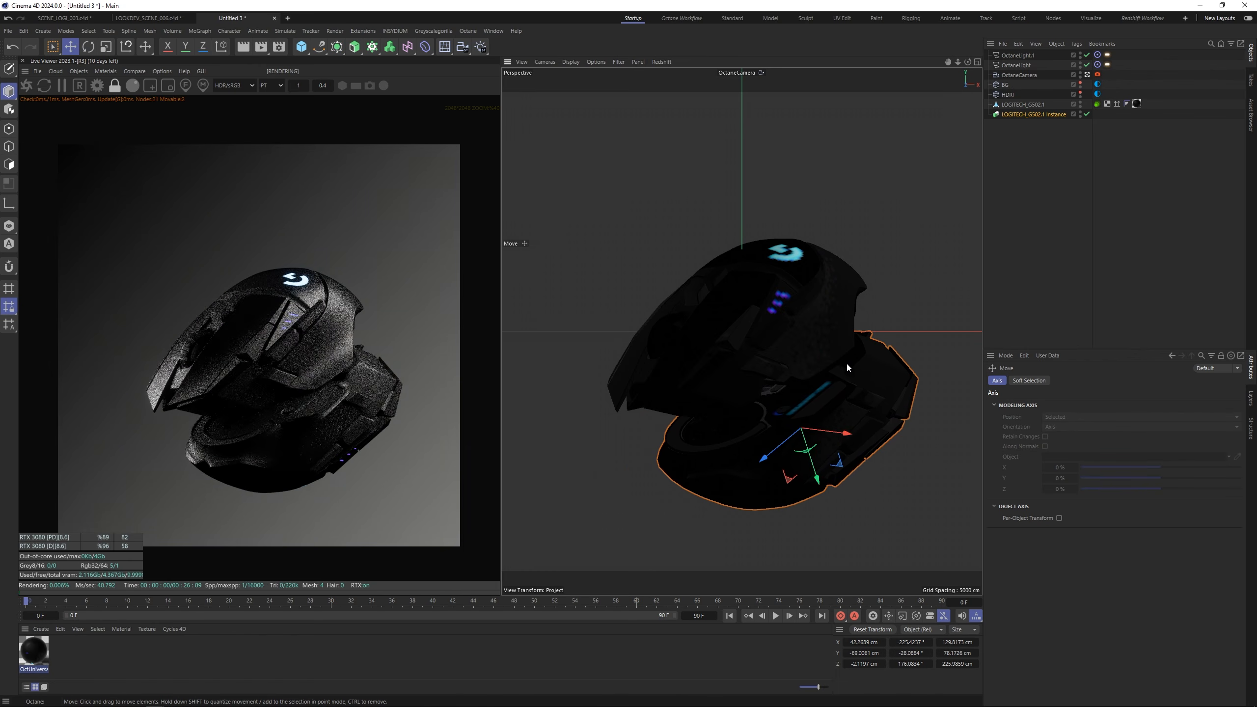
{"action": "left_click", "coordinate": [1087, 56]}
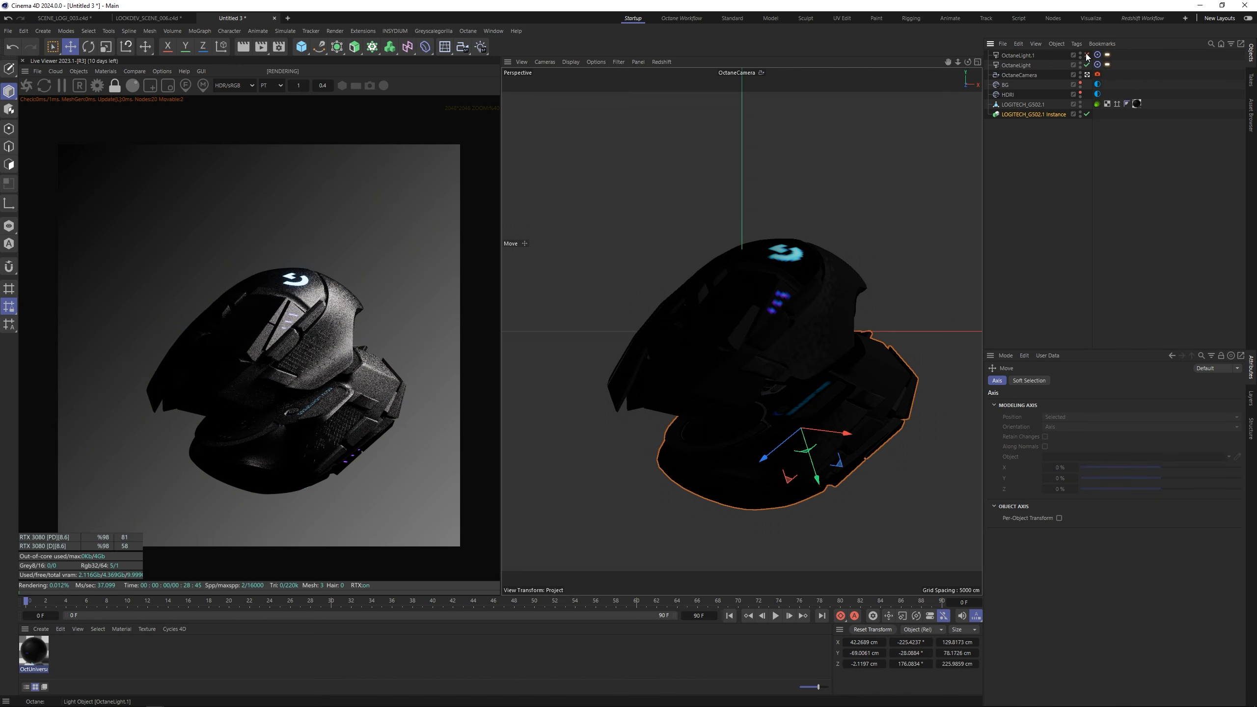
Step: Select both mice, move them up toward the frame's centre and rotate them together slightly
{"action": "left_click", "coordinate": [1033, 106], "text": "shift"}
{"action": "left_click_drag", "start_coordinate": [851, 268], "coordinate": [824, 230]}
{"action": "key", "text": "r"}
{"action": "left_click_drag", "start_coordinate": [764, 342], "coordinate": [722, 332]}
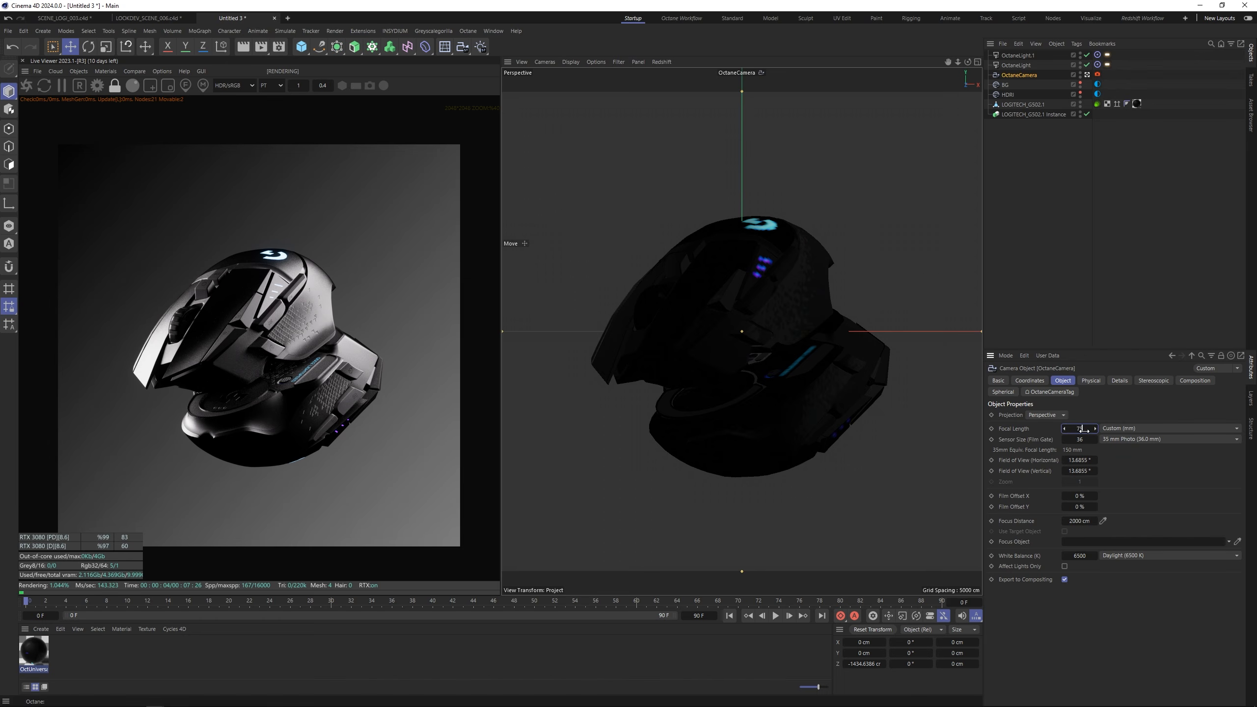
Step: Set the Octane camera's focal length to 120 mm and adjust its distance so both mice fill more of the frame
{"action": "key", "text": "Return"}
{"action": "mouse_move", "coordinate": [958, 63]}
{"action": "left_mouse_down"}
{"action": "mouse_move", "coordinate": [1023, 62]}
{"action": "mouse_move", "coordinate": [961, 63]}
{"action": "left_mouse_up"}
{"action": "double_click", "coordinate": [1083, 429]}
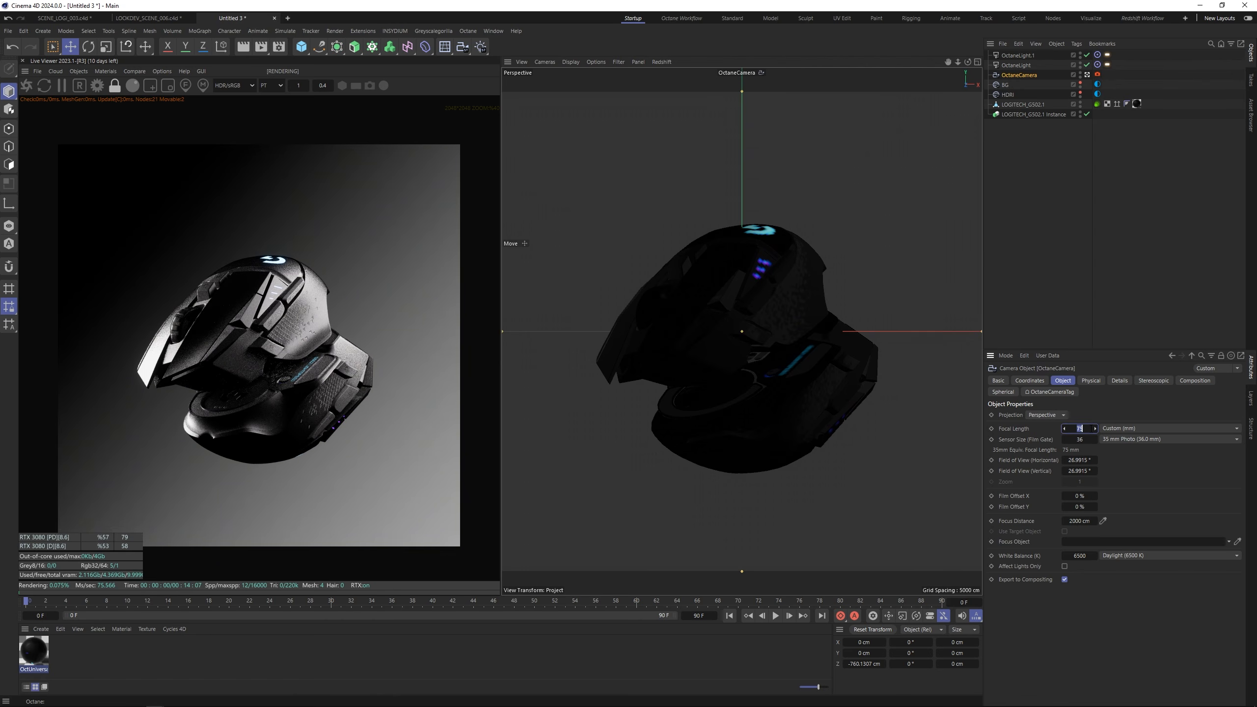
{"action": "left_click_drag", "start_coordinate": [958, 62], "coordinate": [926, 62]}
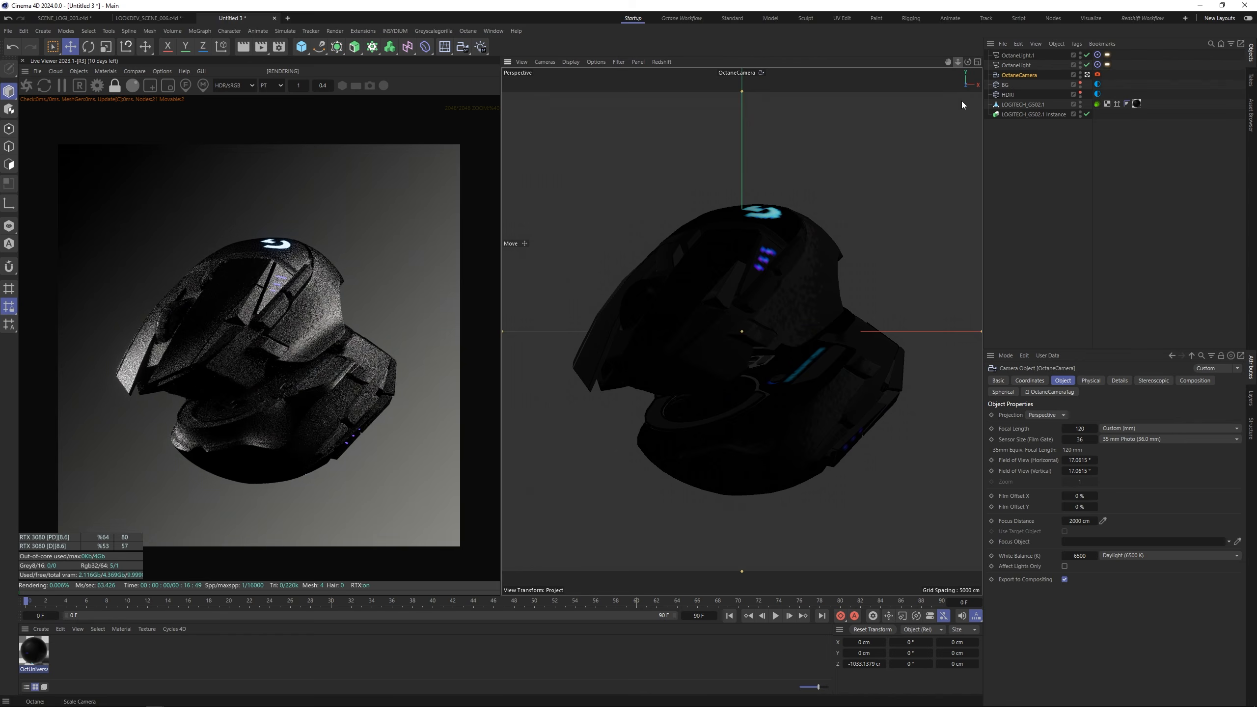
{"action": "left_click", "coordinate": [1059, 292]}
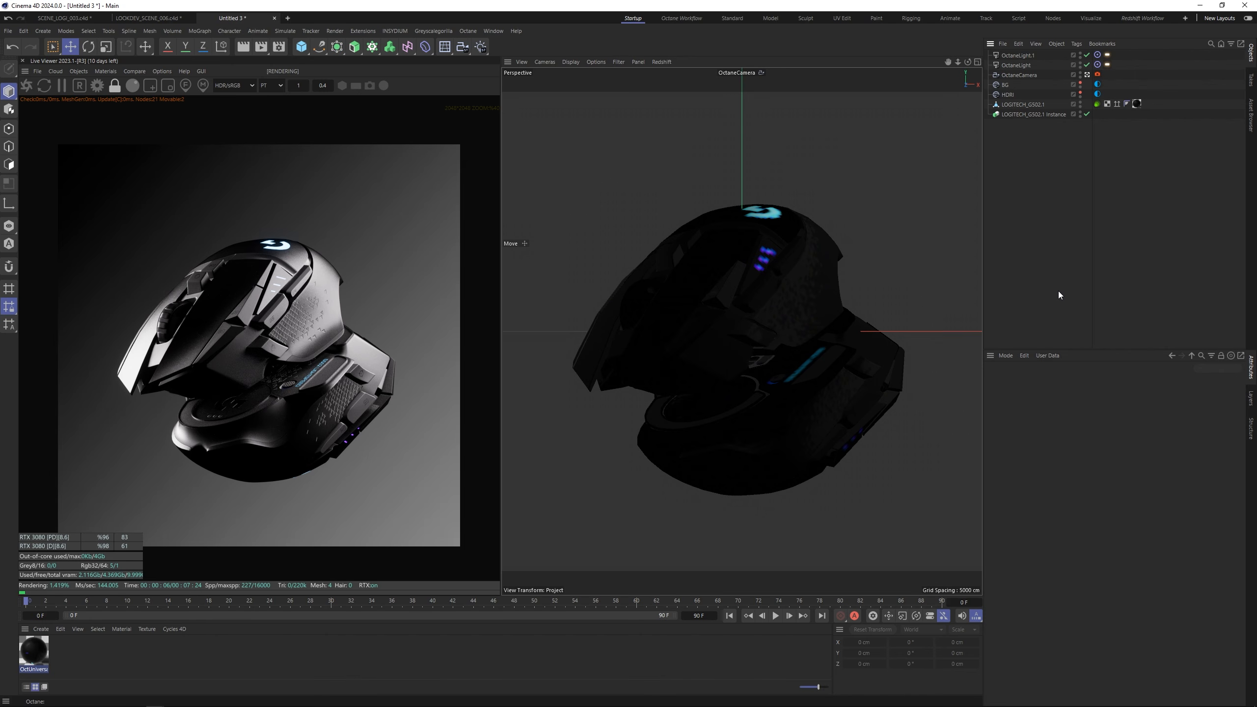
Step: Rotate the original mouse and its instance together slightly to refine the two-mouse composition
{"action": "left_click", "coordinate": [1024, 107]}
{"action": "left_click", "coordinate": [1024, 116]}
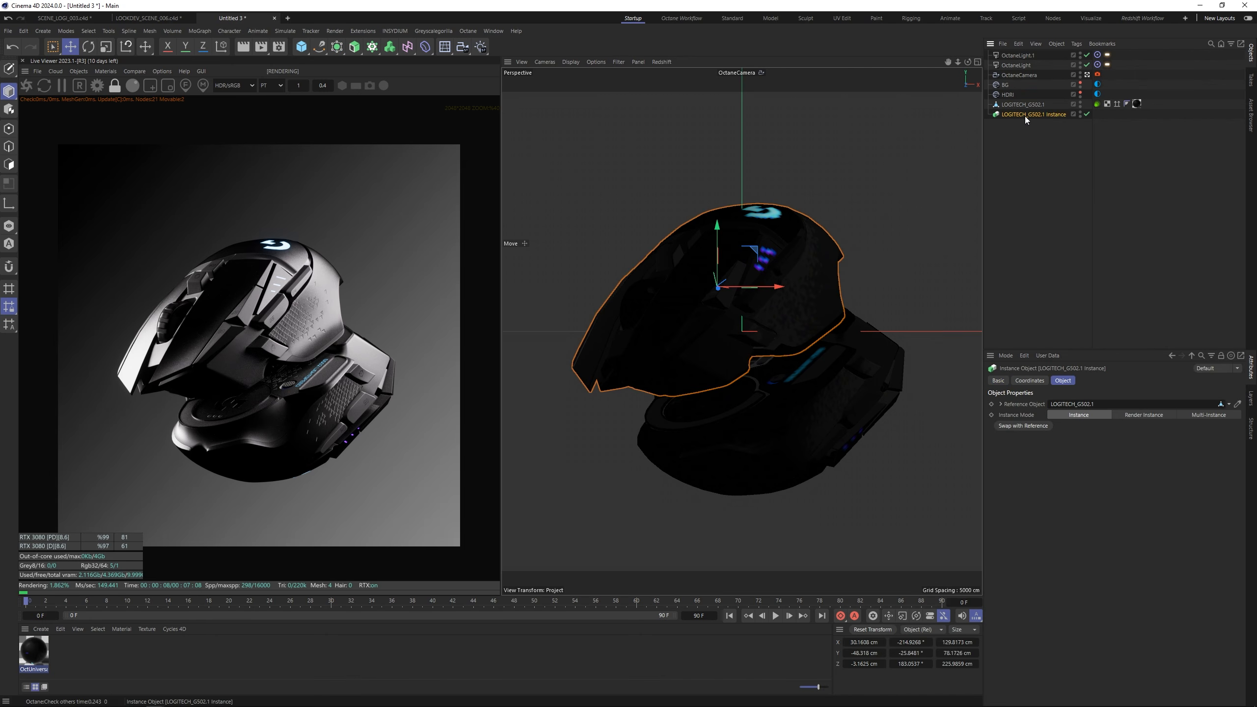
{"action": "left_click", "coordinate": [1017, 106], "text": "shift"}
{"action": "key", "text": "r"}
{"action": "left_click_drag", "start_coordinate": [761, 332], "coordinate": [767, 334]}
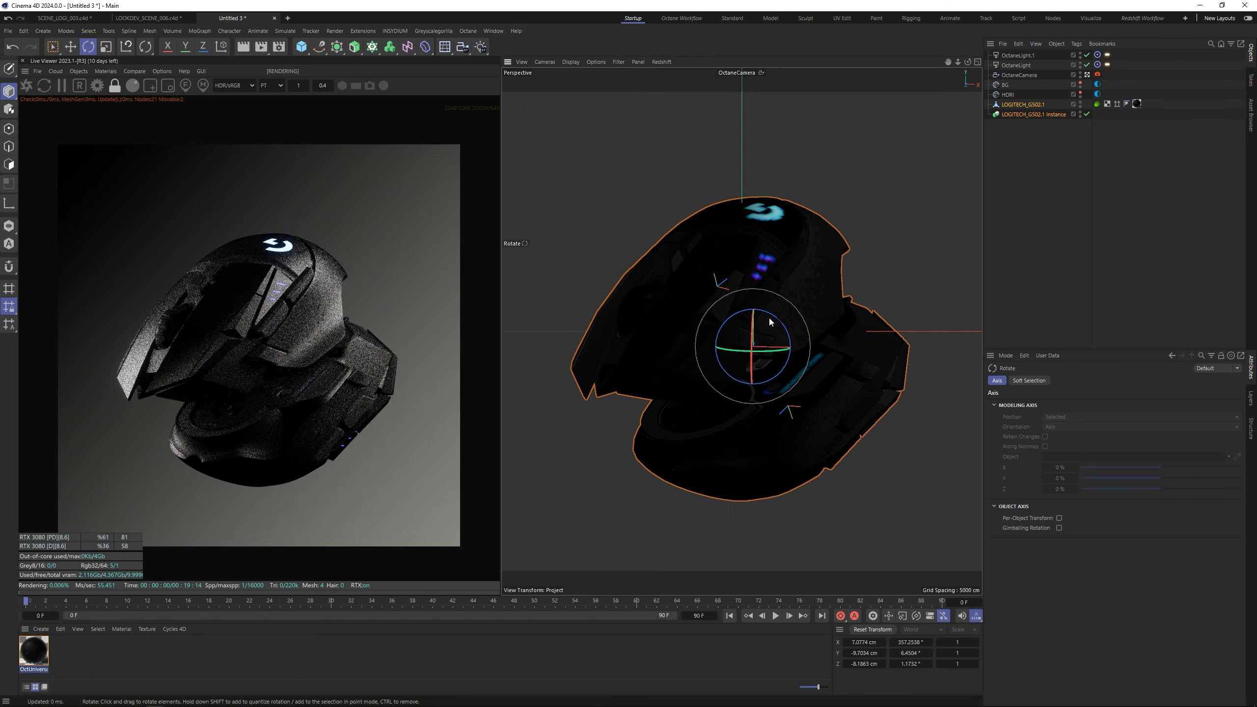
{"action": "left_click", "coordinate": [1103, 217]}
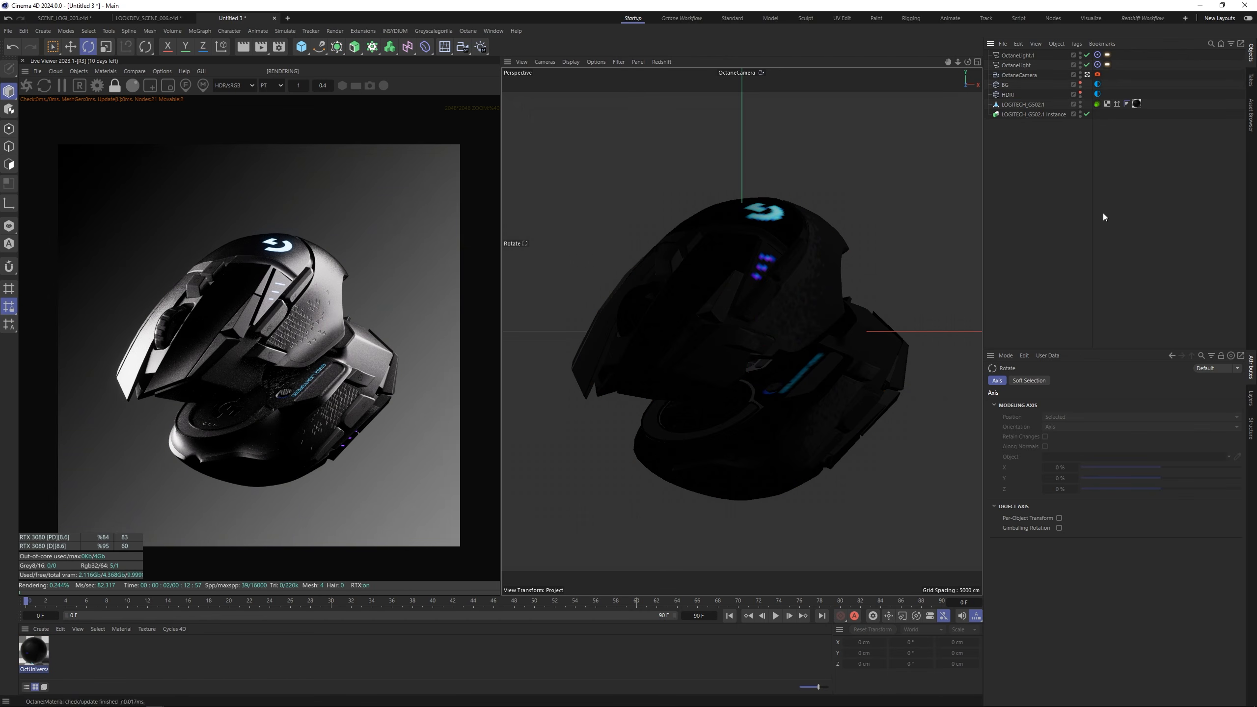
Step: Open the mouse material's node graph and insert a Color Correction node between the emission image texture and the blackbody emission
{"action": "left_click", "coordinate": [106, 71]}
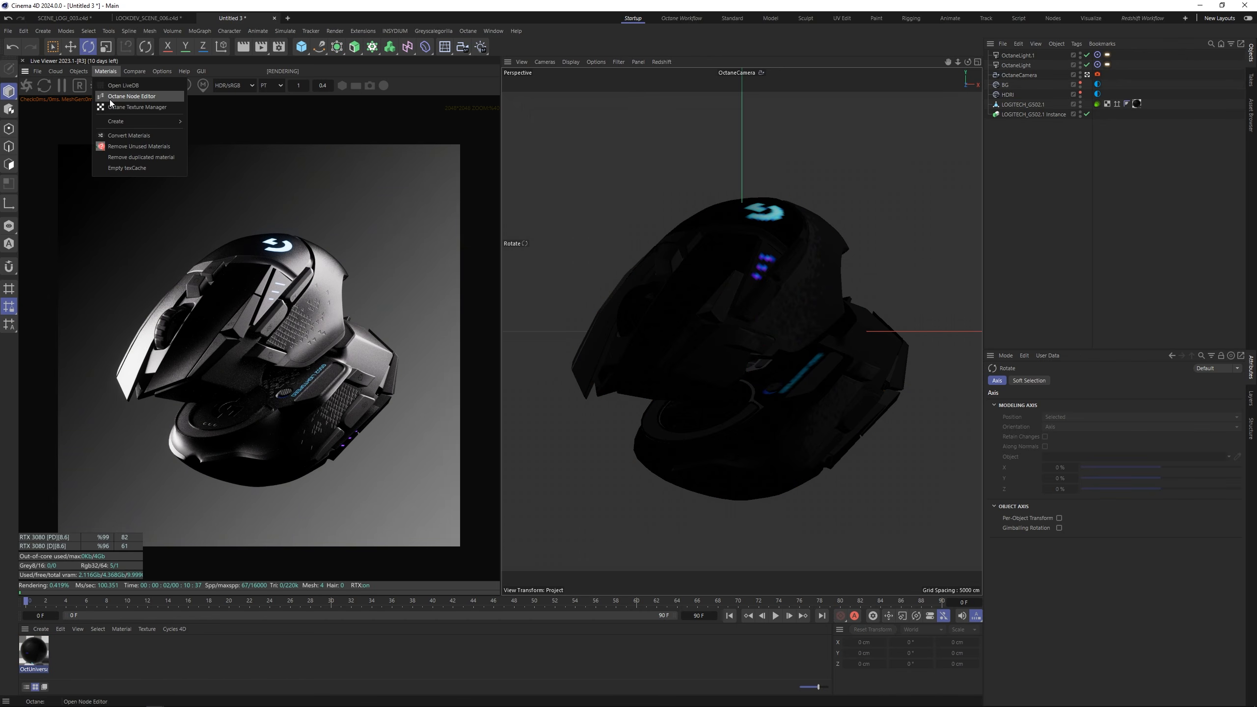
{"action": "left_click", "coordinate": [118, 83]}
{"action": "left_click_drag", "start_coordinate": [475, 195], "coordinate": [847, 104]}
{"action": "middle_click_drag", "start_coordinate": [631, 370], "coordinate": [656, 307]}
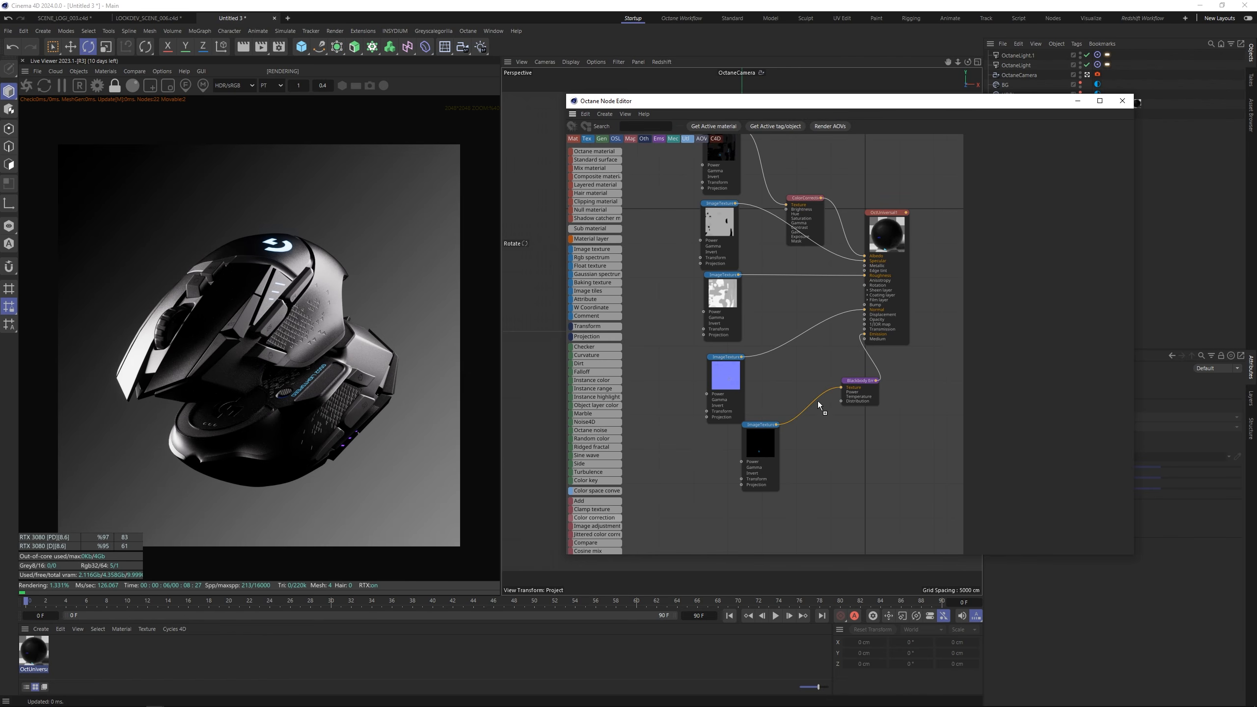
{"action": "left_click_drag", "start_coordinate": [817, 402], "coordinate": [818, 402]}
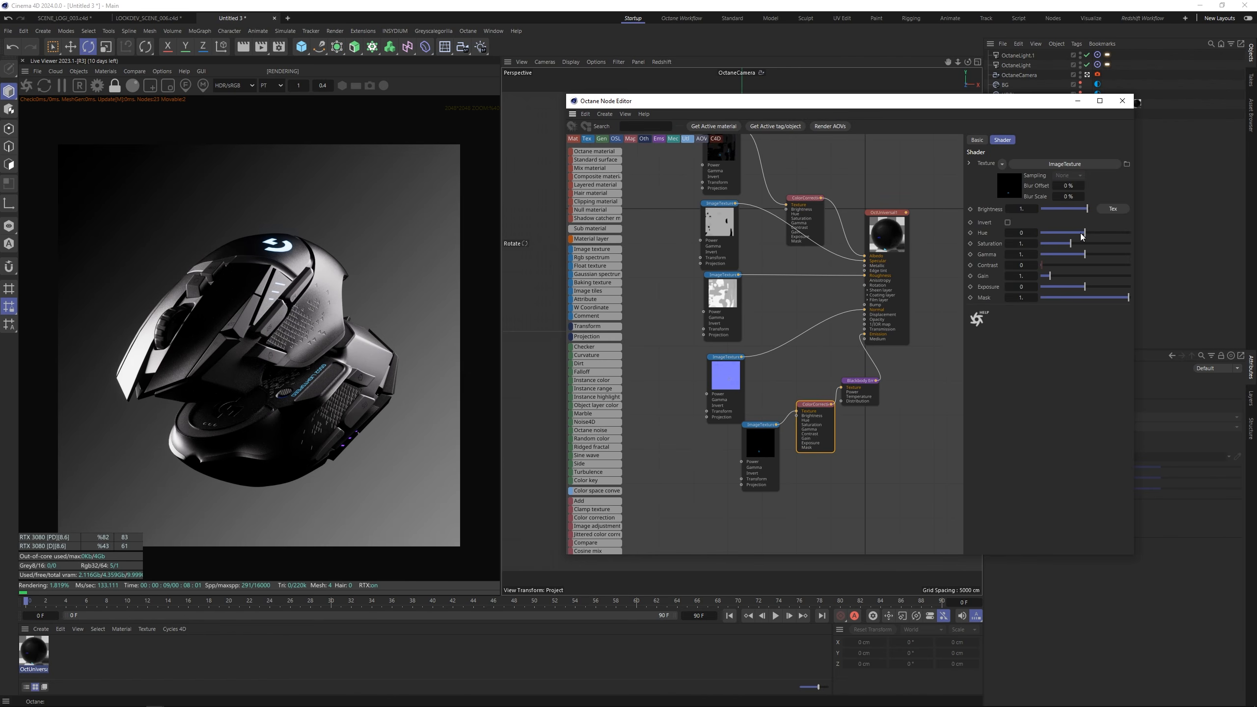
Step: Shift the hue of the emission and albedo color corrections to about 0.797 to turn the logo lighting red
{"action": "left_click_drag", "start_coordinate": [1082, 235], "coordinate": [1119, 226]}
{"action": "left_click", "coordinate": [809, 202]}
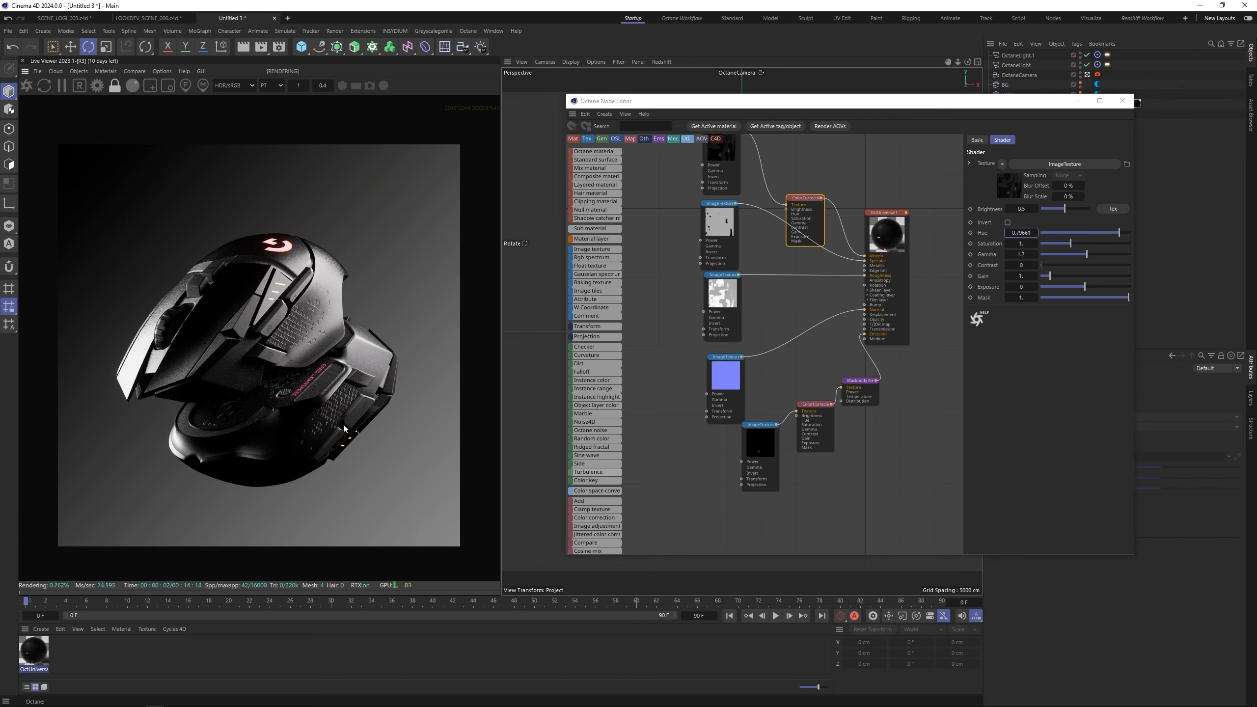
Step: Set the albedo Color Correction's hue to about 0.887 and copy that value to the emission Color Correction
{"action": "scroll", "coordinate": [399, 489], "scroll_direction": "up", "scroll_amount": 5}
{"action": "scroll", "coordinate": [399, 489], "scroll_direction": "up", "scroll_amount": 1}
{"action": "left_click_drag", "start_coordinate": [398, 489], "coordinate": [216, 360]}
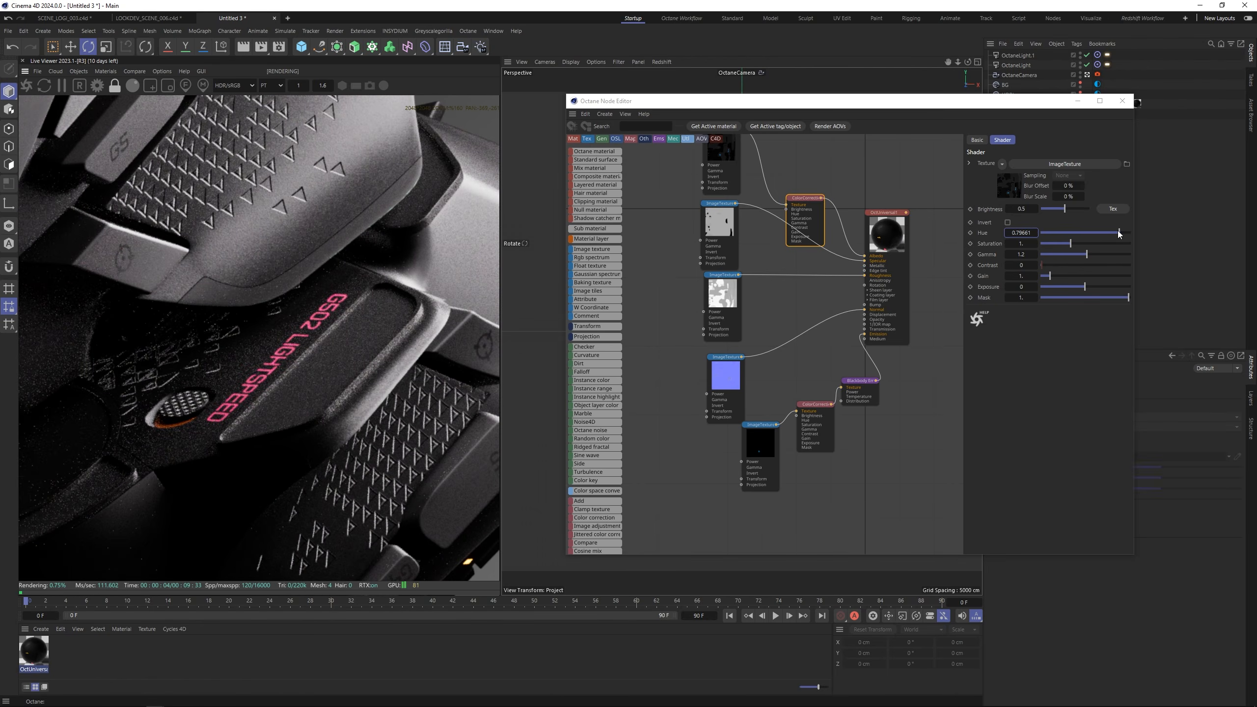
{"action": "left_click_drag", "start_coordinate": [1119, 232], "coordinate": [1125, 232]}
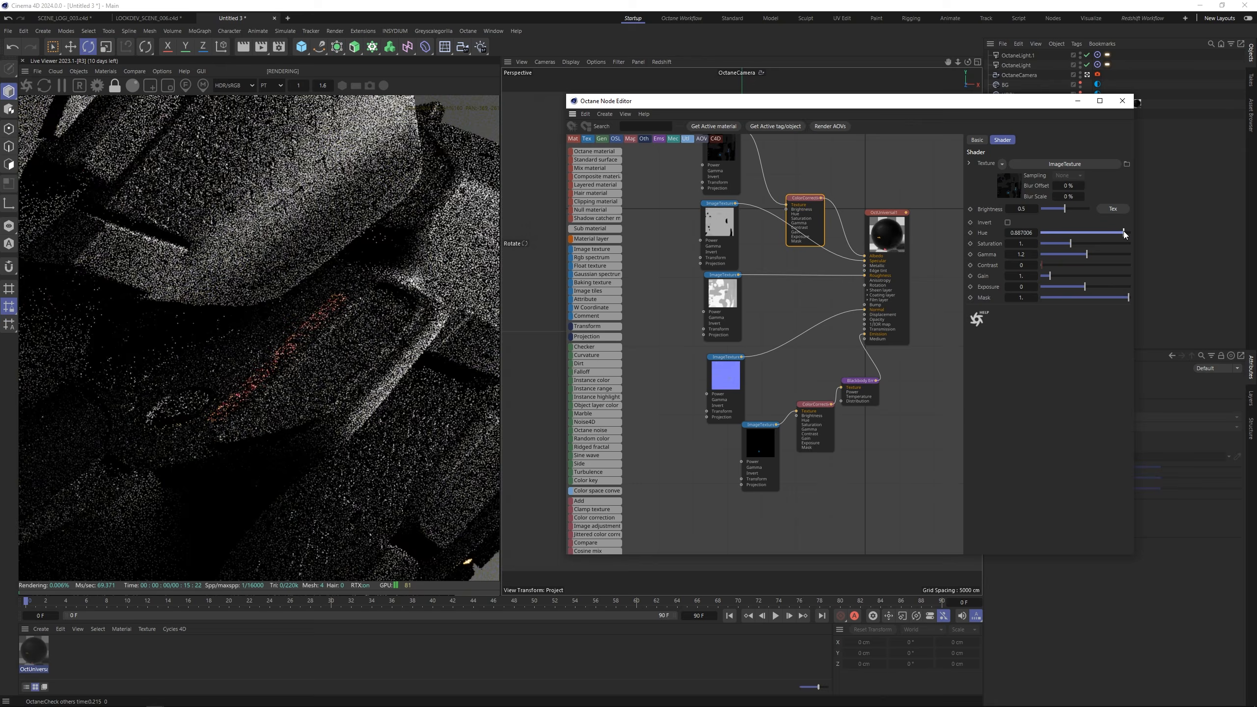
{"action": "double_click", "coordinate": [1027, 235]}
{"action": "key", "text": "ctrl+c"}
{"action": "left_click", "coordinate": [817, 409]}
{"action": "double_click", "coordinate": [1022, 233]}
{"action": "key", "text": "ctrl+v"}
{"action": "key", "text": "Return"}
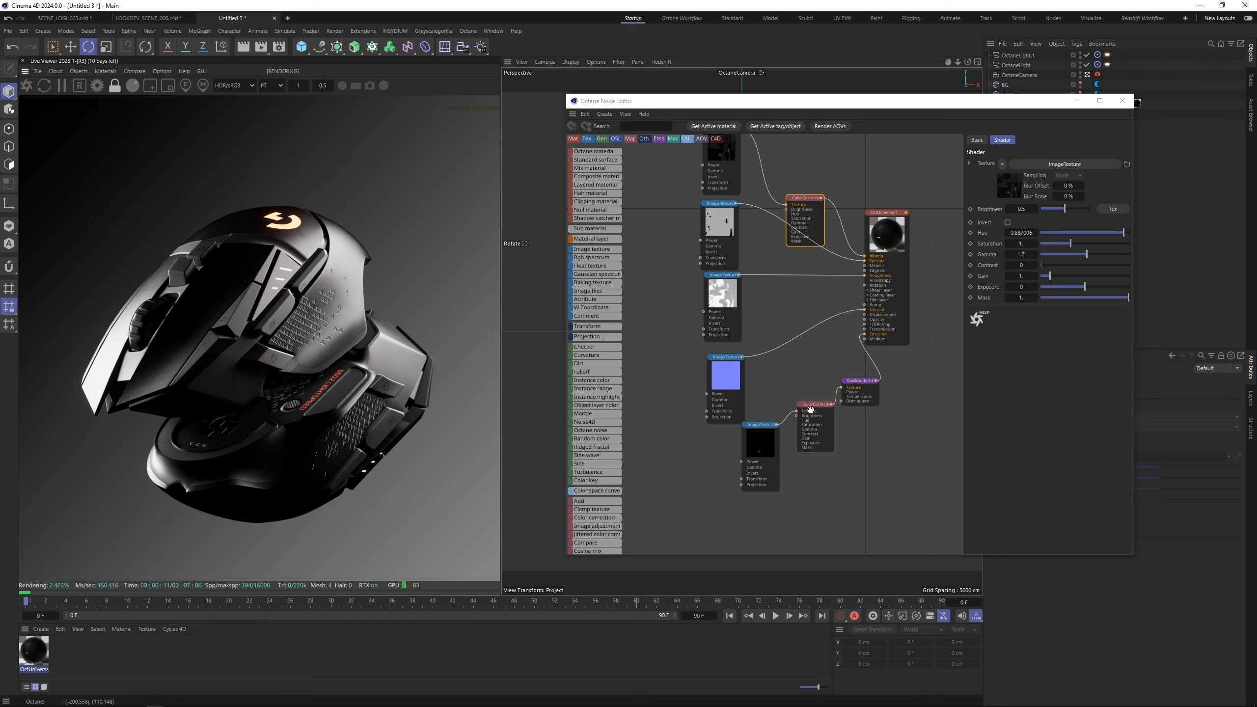
Step: Lower the emission Color Correction's hue to about 0.819, set the blackbody emission power to 5, and close the node editor
{"action": "left_click", "coordinate": [811, 409]}
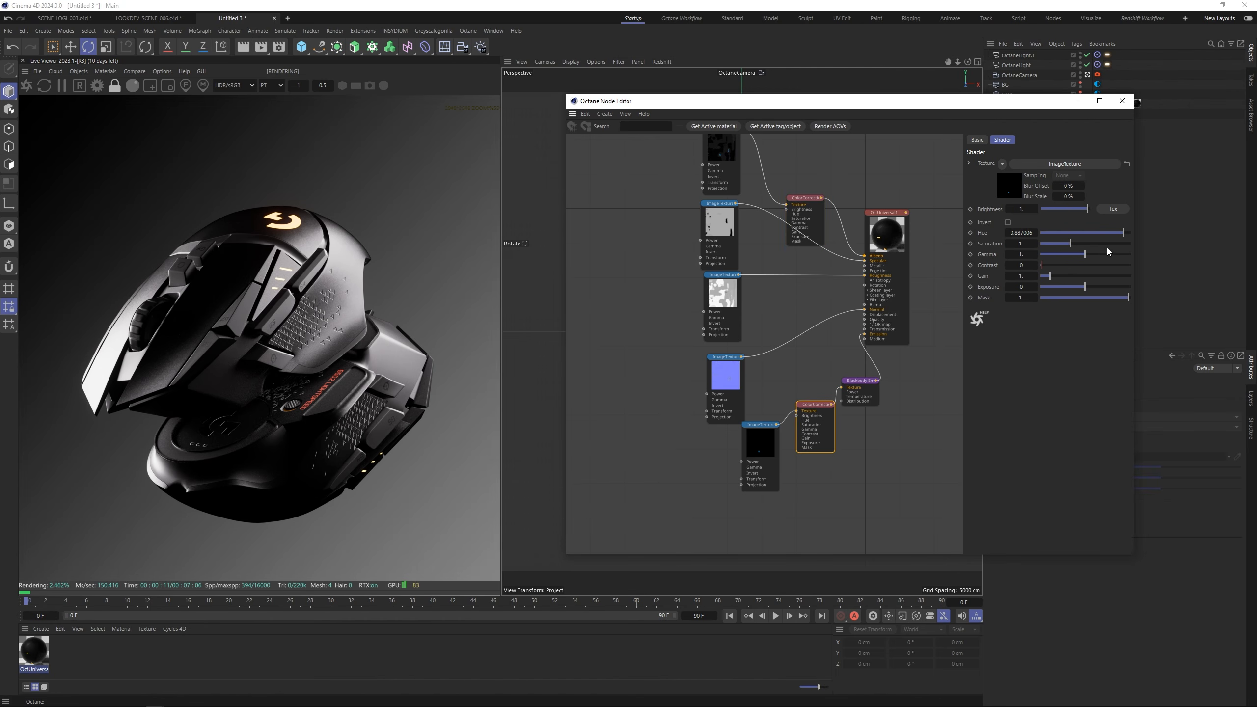
{"action": "left_click_drag", "start_coordinate": [1123, 232], "coordinate": [1121, 231]}
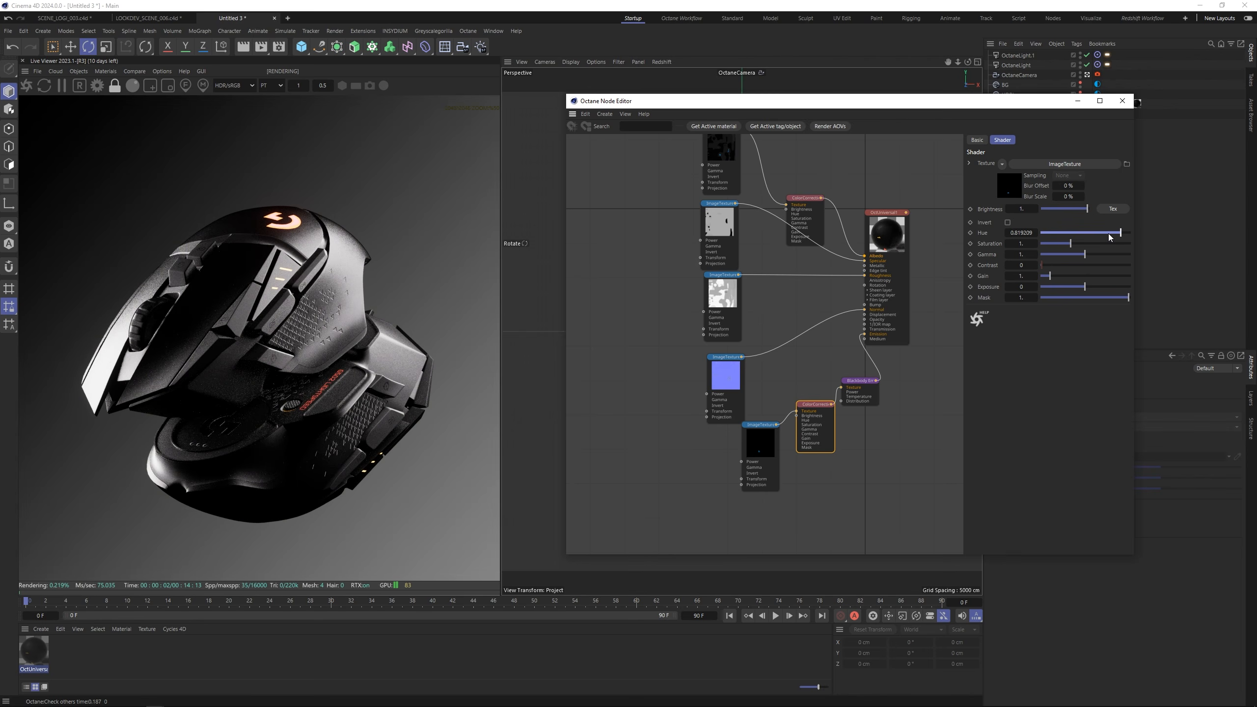
{"action": "left_click", "coordinate": [861, 382]}
{"action": "double_click", "coordinate": [1066, 227]}
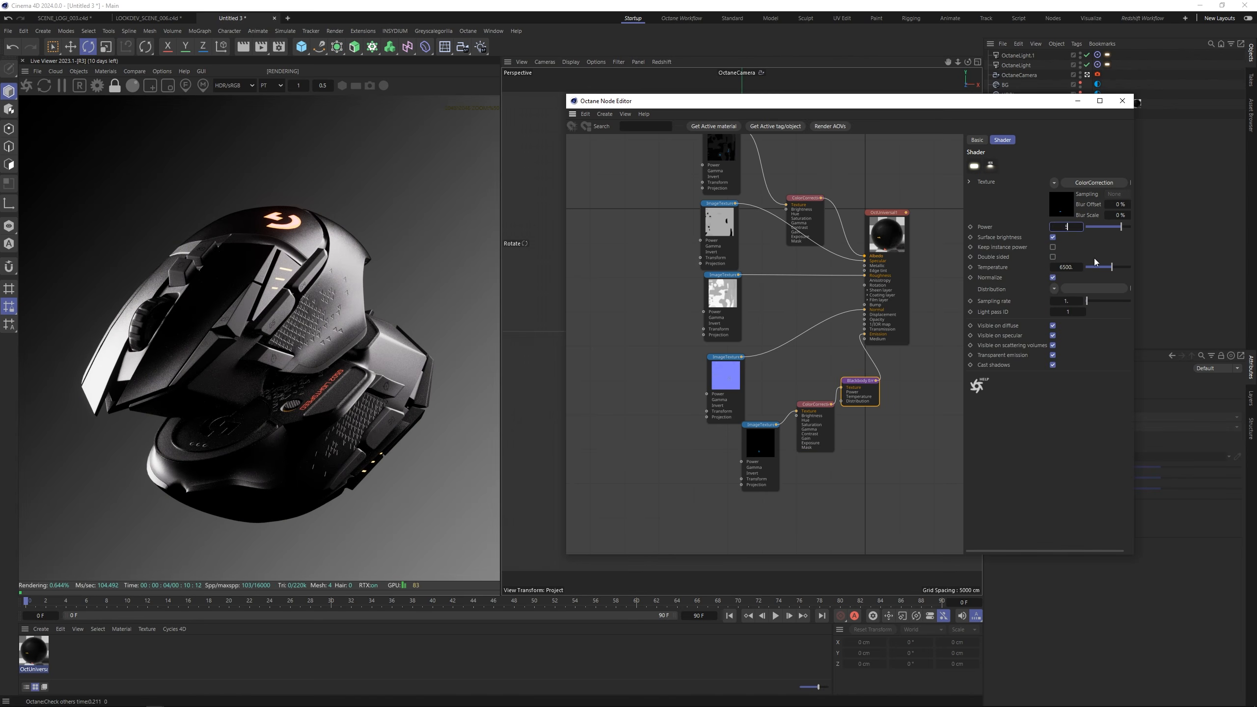
{"action": "type", "text": "5"}
{"action": "key", "text": "Return"}
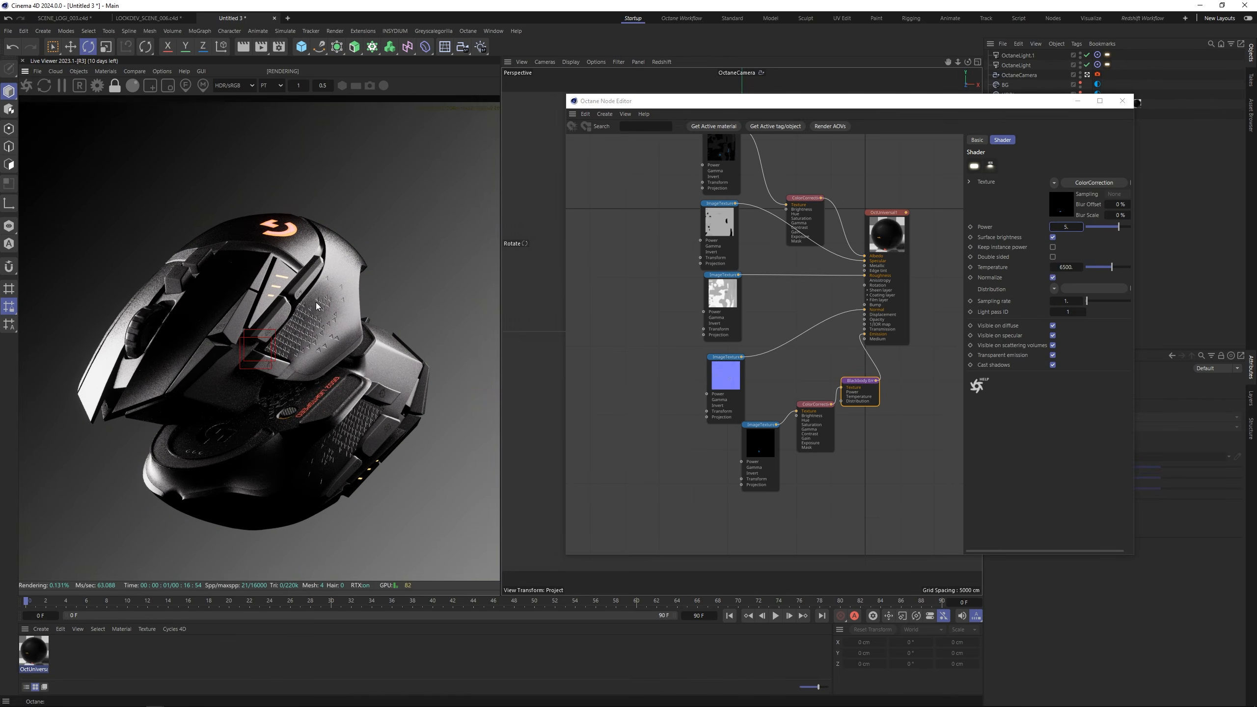
{"action": "scroll", "coordinate": [317, 307], "scroll_direction": "down", "scroll_amount": 3}
{"action": "scroll", "coordinate": [316, 310], "scroll_direction": "up", "scroll_amount": 1}
{"action": "scroll", "coordinate": [315, 309], "scroll_direction": "up", "scroll_amount": 1}
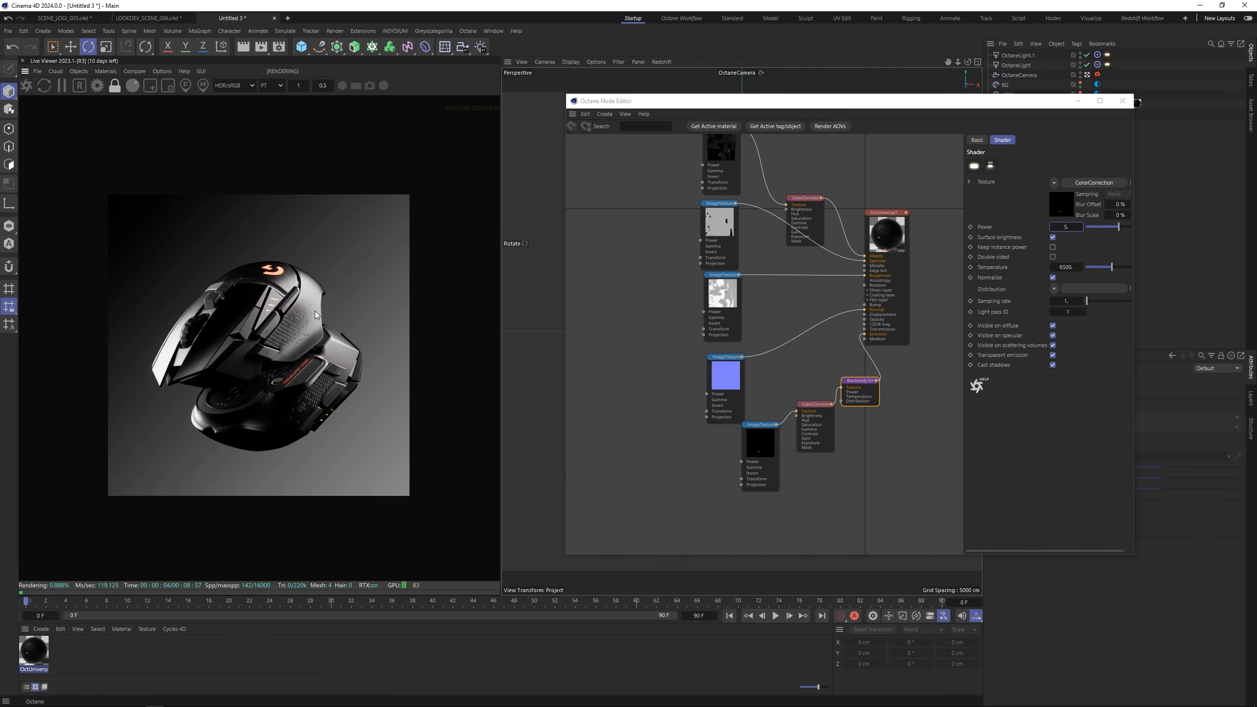
{"action": "left_click", "coordinate": [1123, 101]}
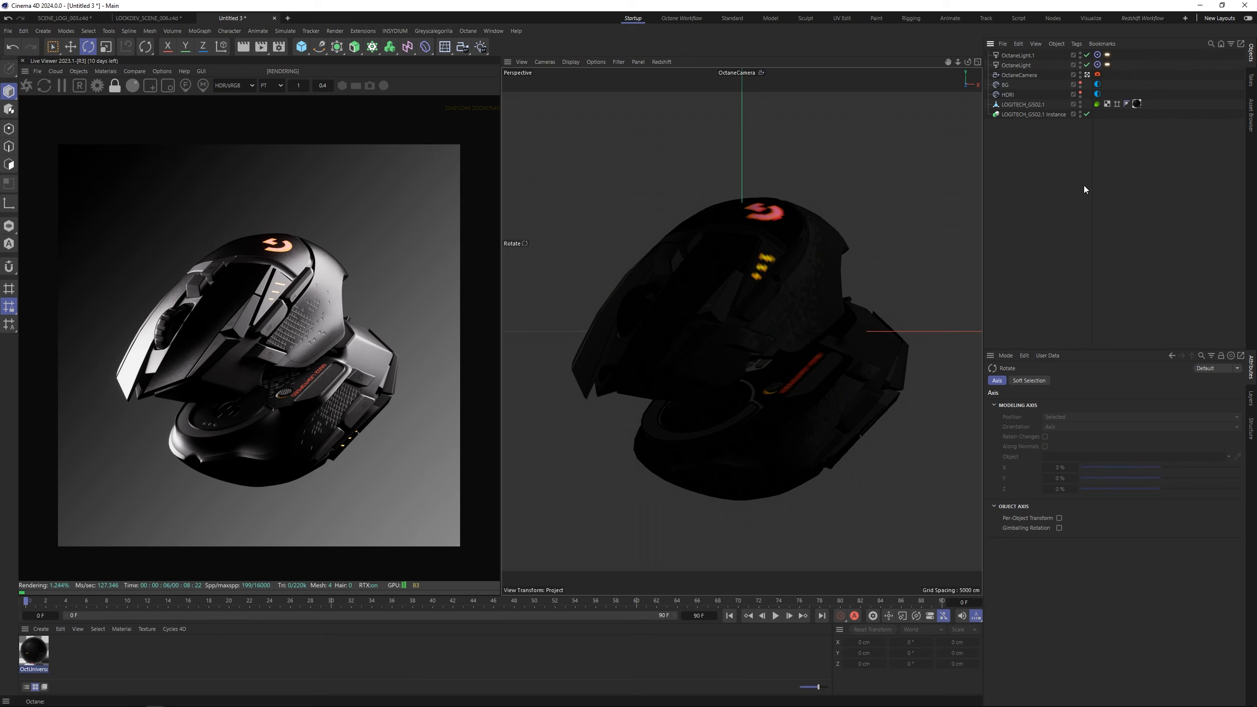
Step: Try an orange tint on OctaneLight by lowering its temperature to about 1144
{"action": "left_click", "coordinate": [1097, 84]}
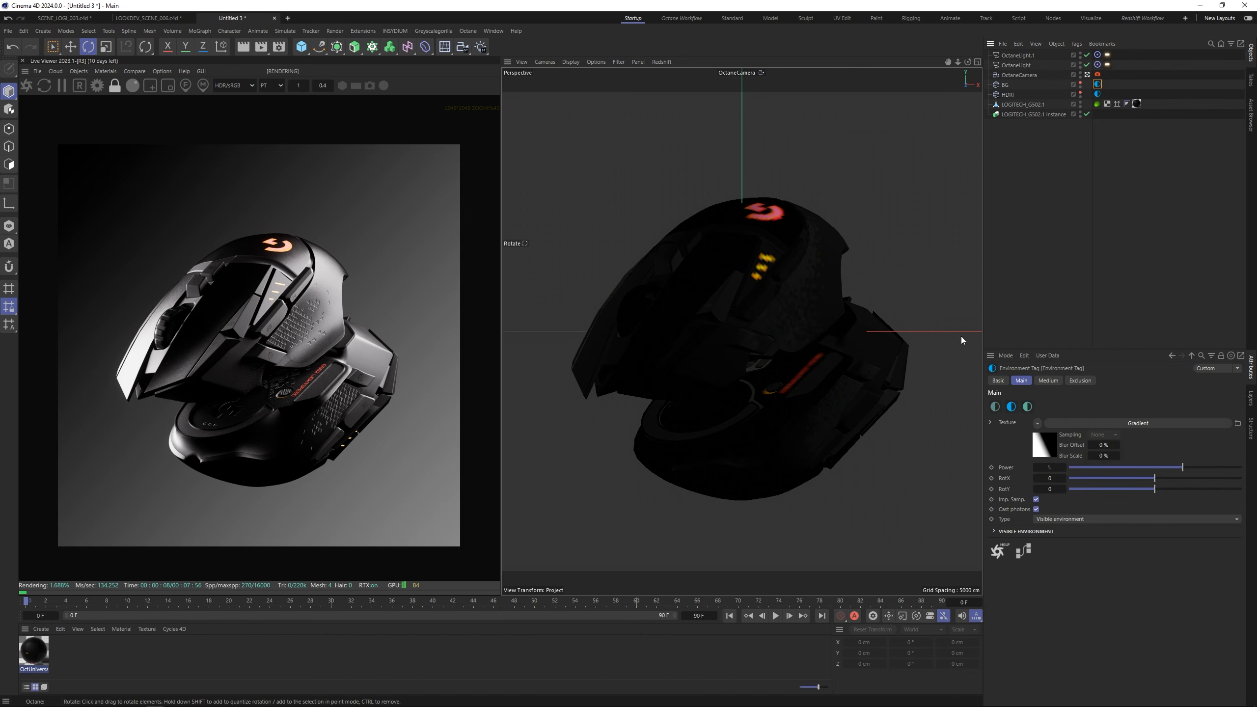
{"action": "left_click", "coordinate": [1058, 192]}
{"action": "left_click", "coordinate": [1108, 65]}
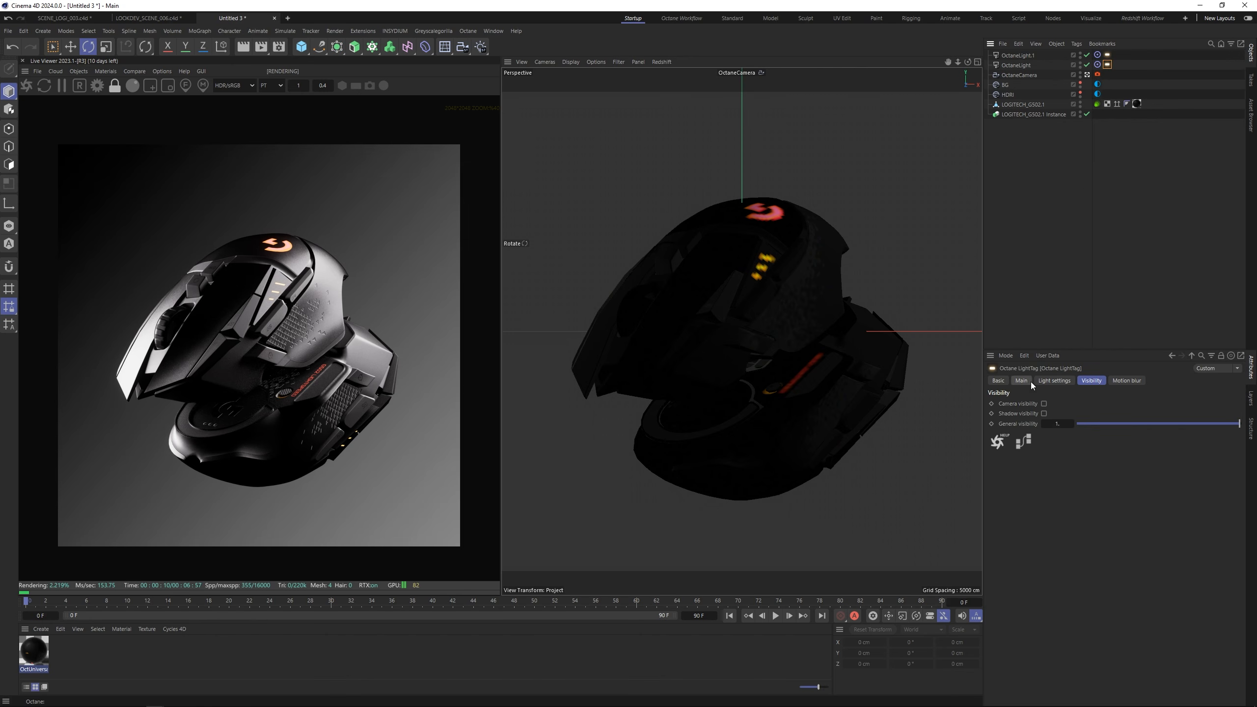
{"action": "left_click", "coordinate": [1053, 380]}
{"action": "left_click_drag", "start_coordinate": [1129, 416], "coordinate": [1113, 416]}
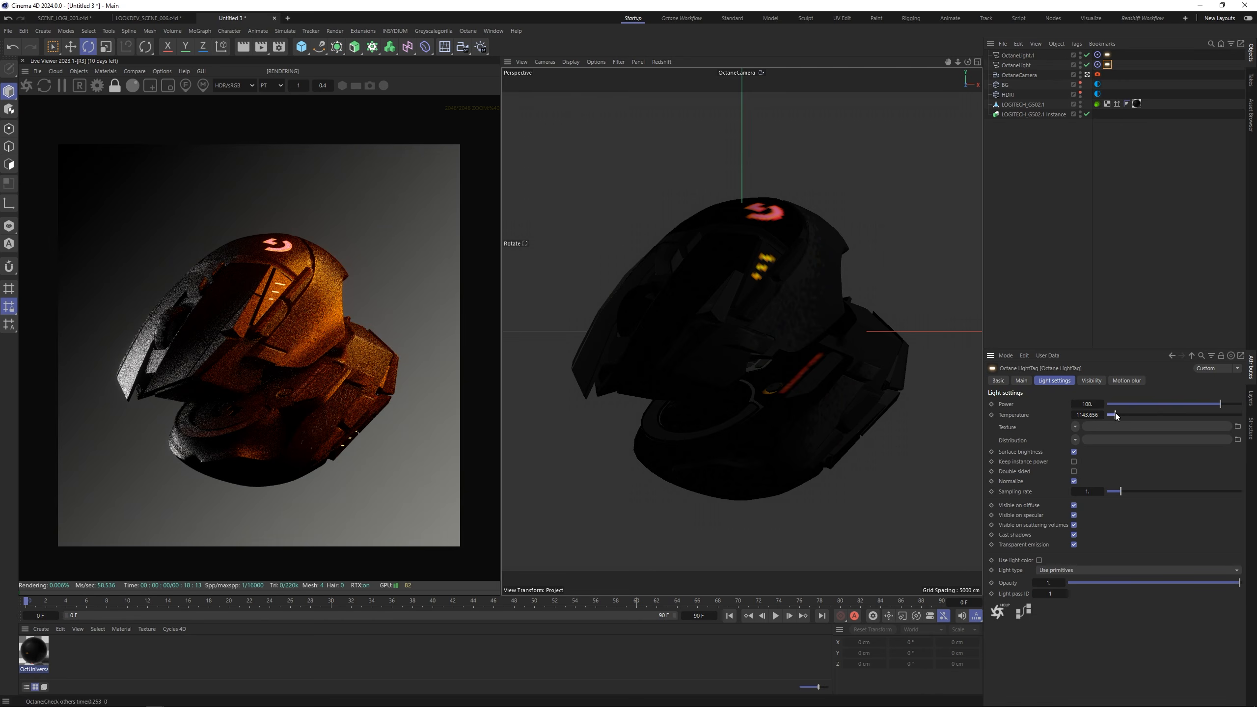
Step: In the Octane camera's imager settings, set exposure to about 1.34, vignetting to about 0.5 and saturation to about 1.03
{"action": "left_click", "coordinate": [1097, 75]}
{"action": "left_click", "coordinate": [1103, 380]}
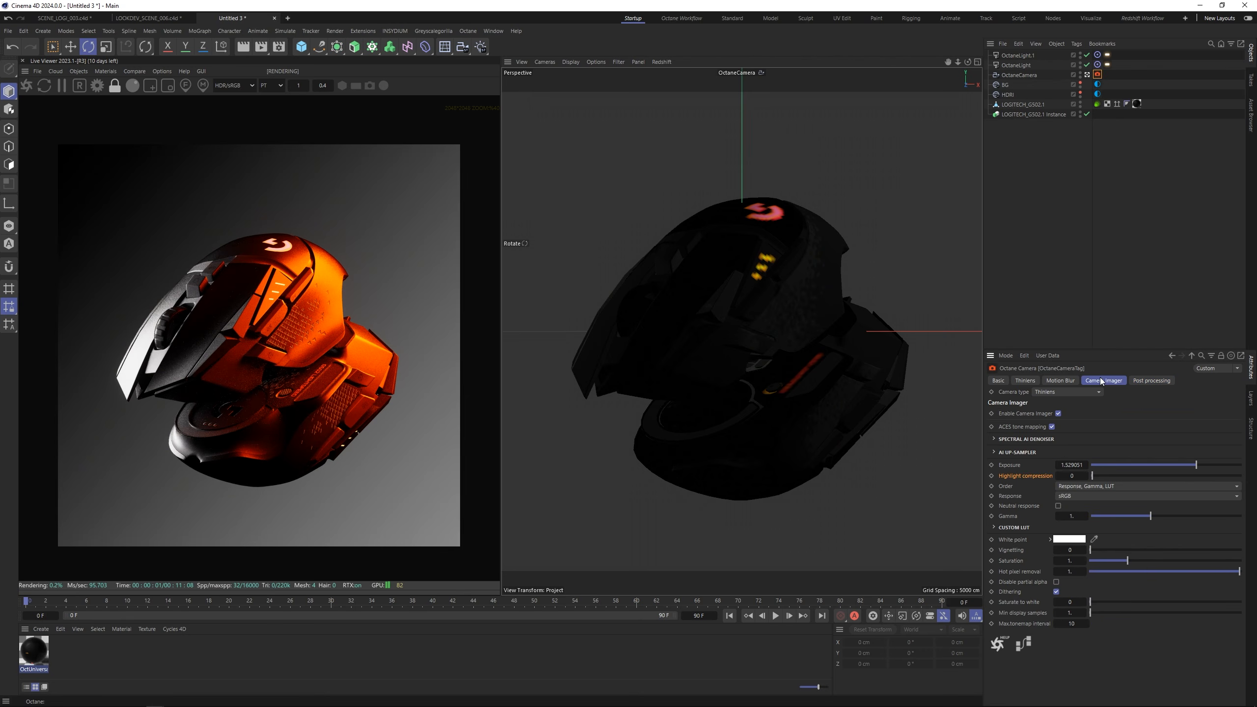
{"action": "left_click", "coordinate": [1052, 427]}
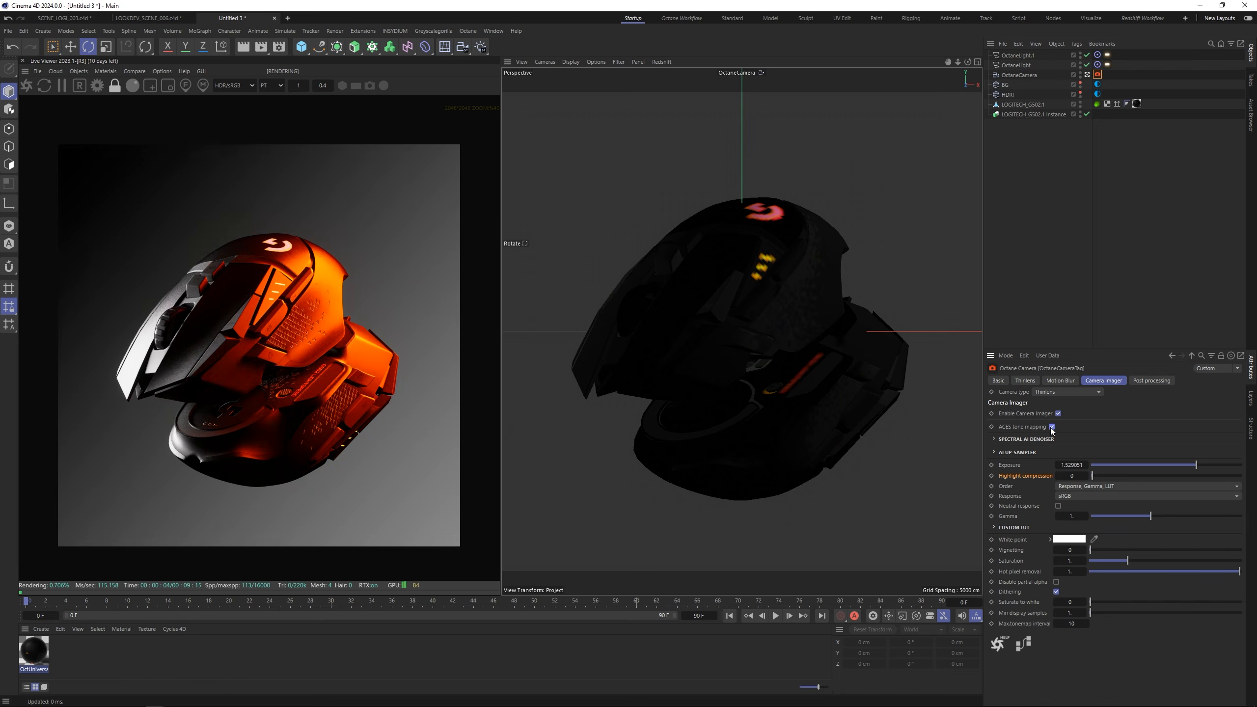
{"action": "left_click_drag", "start_coordinate": [1194, 468], "coordinate": [1192, 467]}
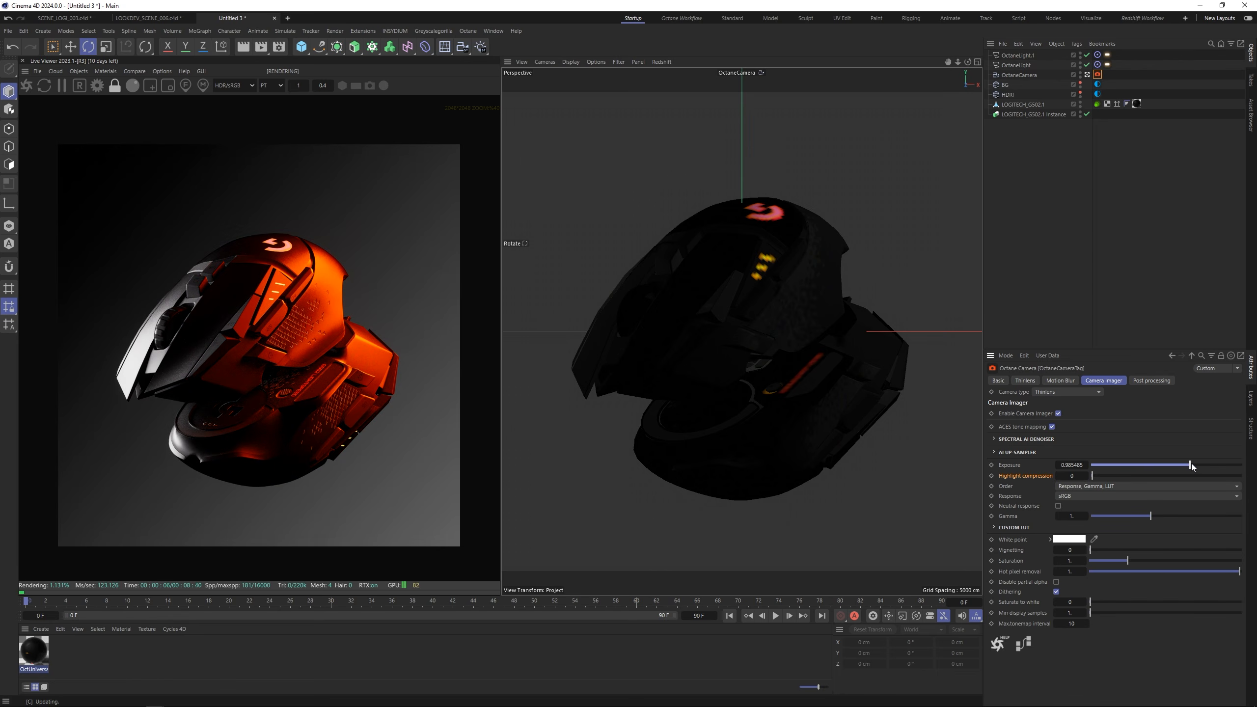
{"action": "left_click_drag", "start_coordinate": [1127, 561], "coordinate": [1167, 544]}
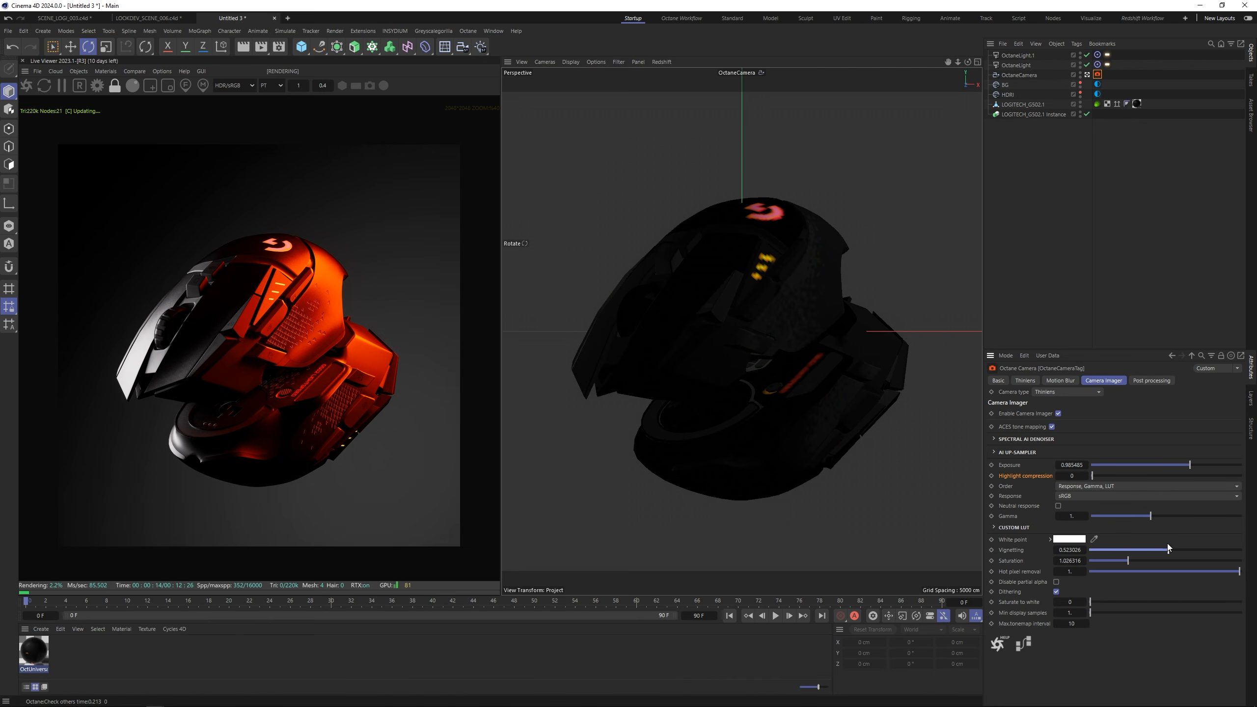
{"action": "left_click_drag", "start_coordinate": [1190, 464], "coordinate": [1195, 463]}
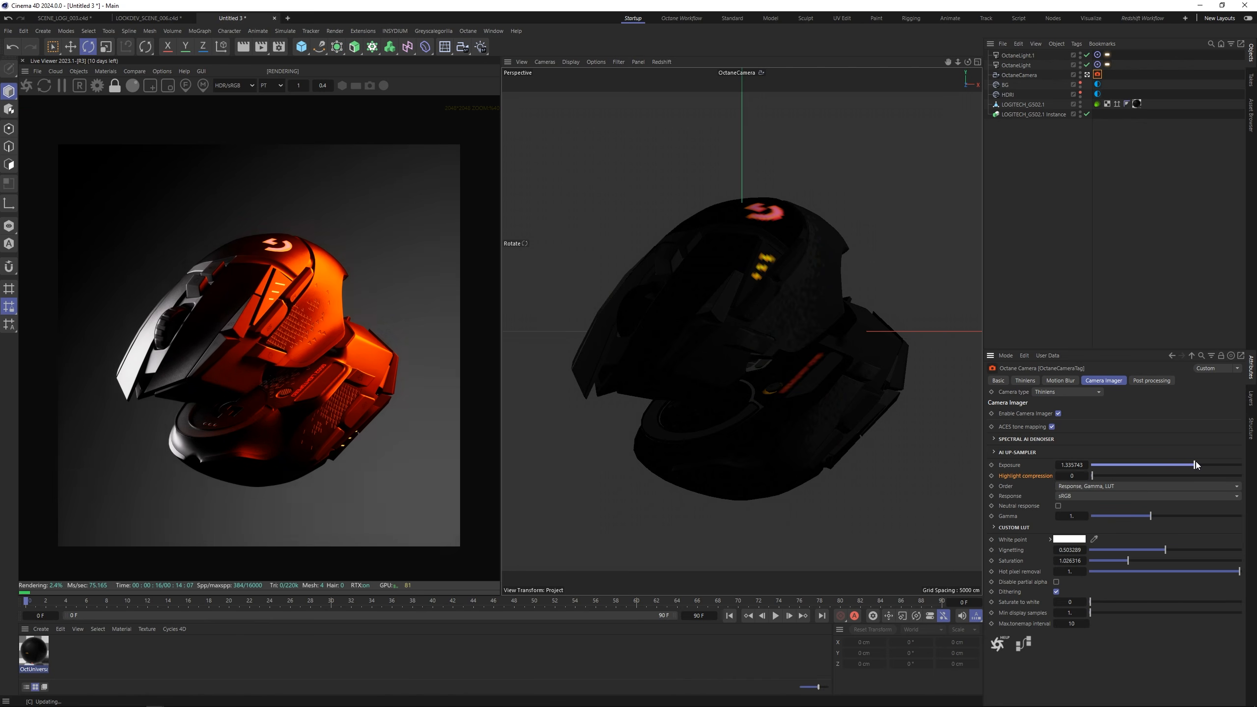
Step: Lower the temperature of OctaneLight.1 to about 1100 for an orange light on the front of the mouse
{"action": "left_click", "coordinate": [1141, 227]}
{"action": "left_click", "coordinate": [1107, 64]}
{"action": "mouse_move", "coordinate": [1125, 415]}
{"action": "left_mouse_down"}
{"action": "mouse_move", "coordinate": [1177, 416]}
{"action": "mouse_move", "coordinate": [1114, 412]}
{"action": "left_mouse_up"}
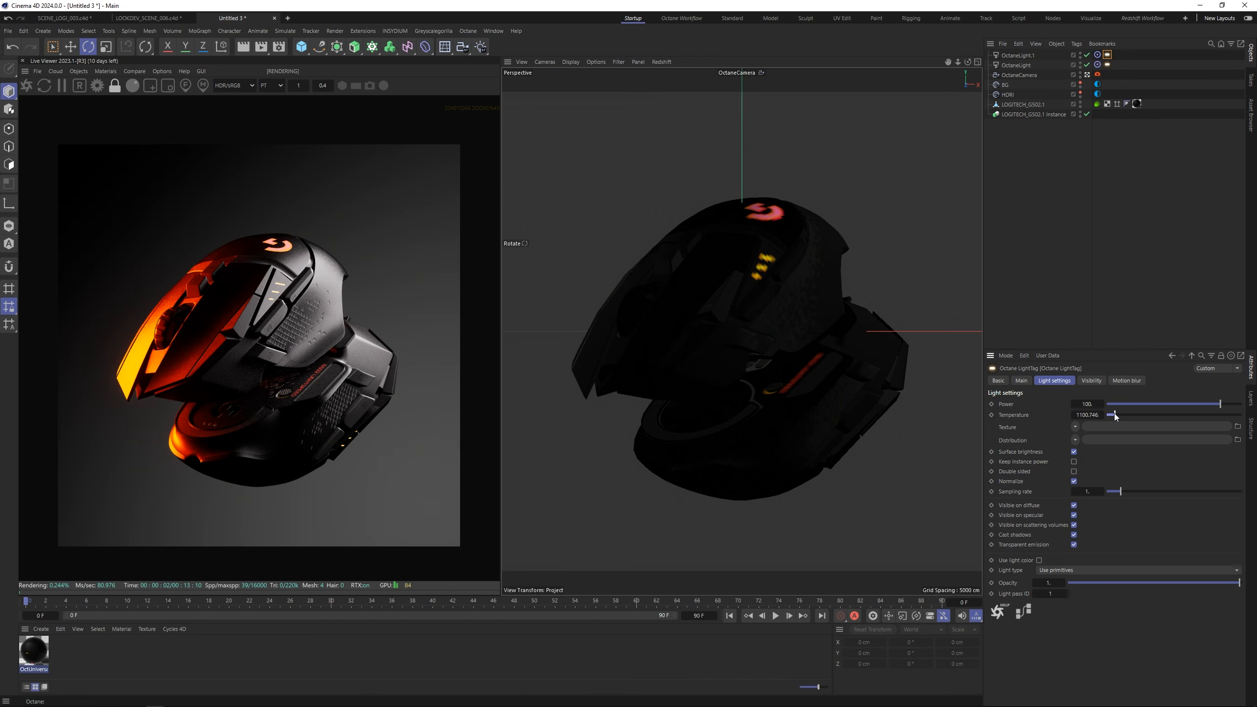
{"action": "left_click", "coordinate": [1117, 239]}
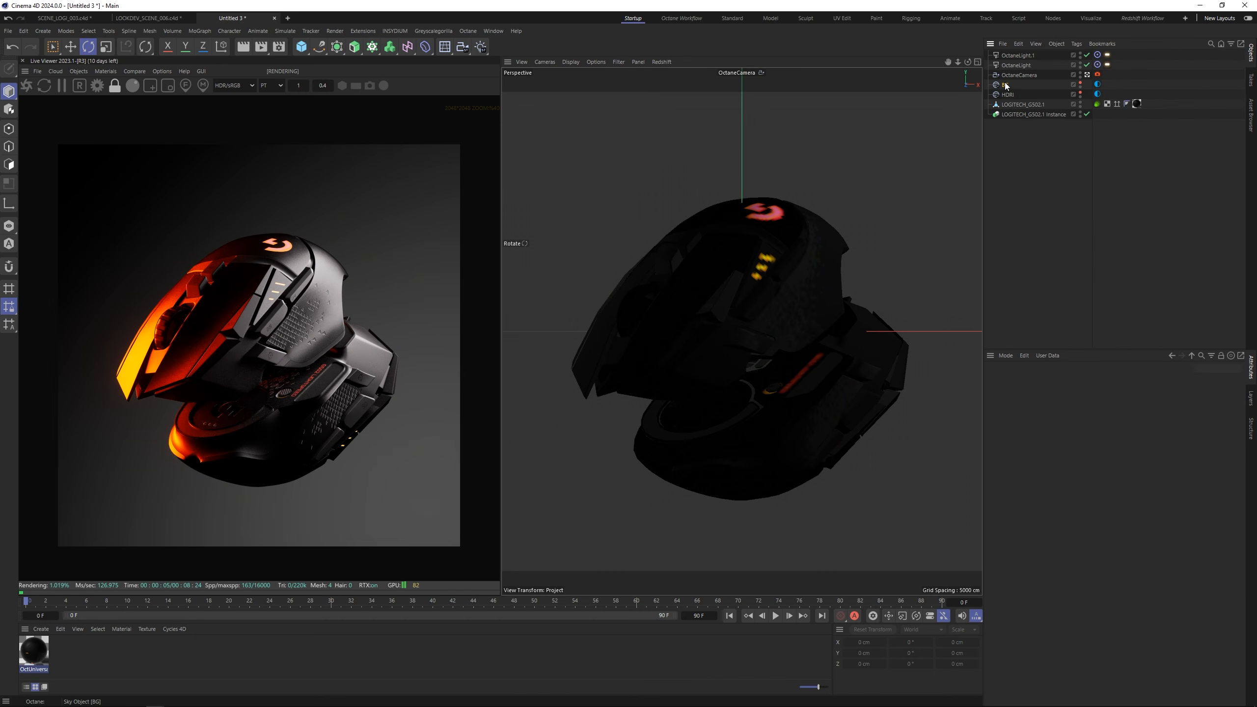
Step: Duplicate the BG sky object and turn off the copy's viewport visibility
{"action": "left_click_drag", "start_coordinate": [1006, 82], "coordinate": [1006, 80], "text": "ctrl"}
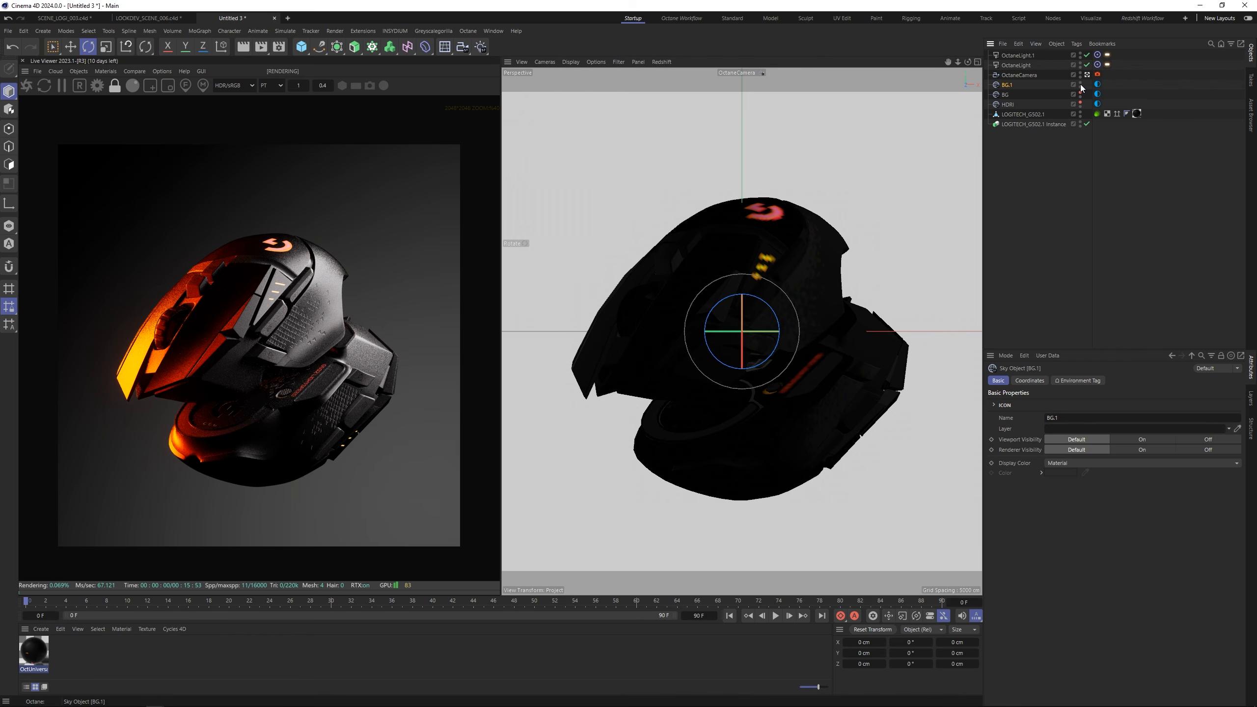
{"action": "left_click", "coordinate": [1081, 83]}
{"action": "left_click", "coordinate": [1081, 83]}
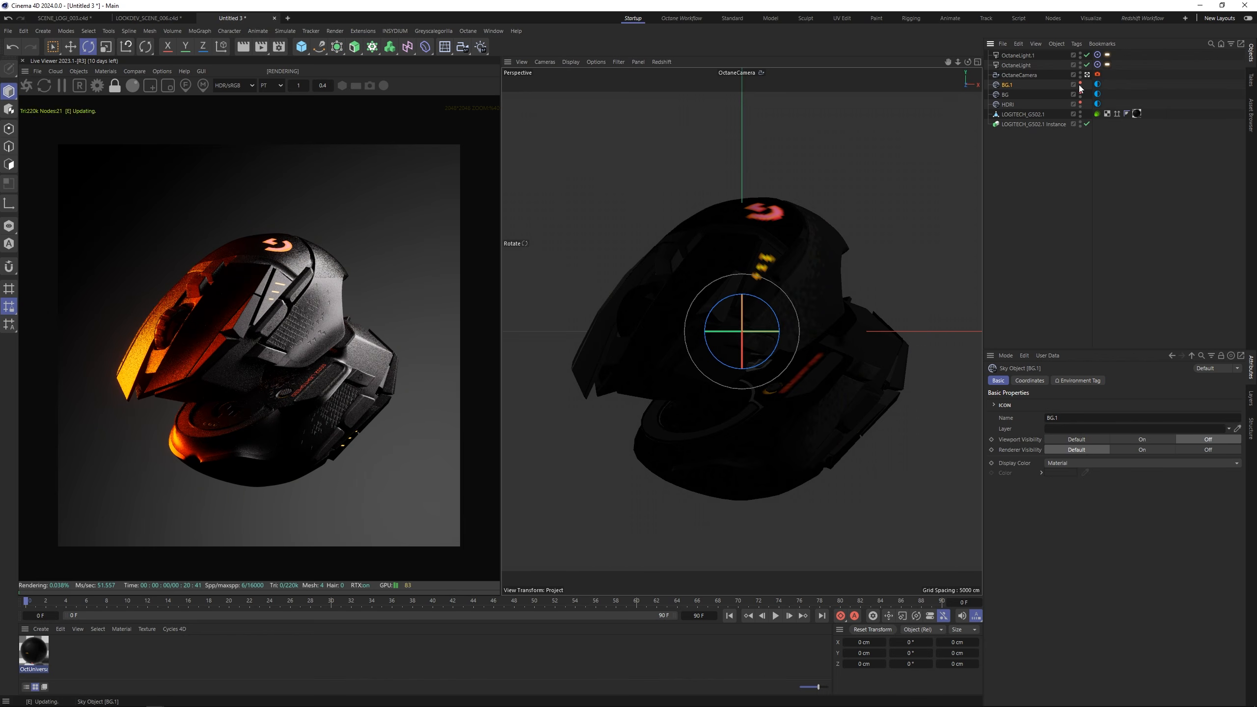
Step: Recolour the white knot of the copied background's gradient to red with 0° hue, 70% saturation and 100% value
{"action": "left_click", "coordinate": [1097, 84]}
{"action": "left_click", "coordinate": [1070, 460]}
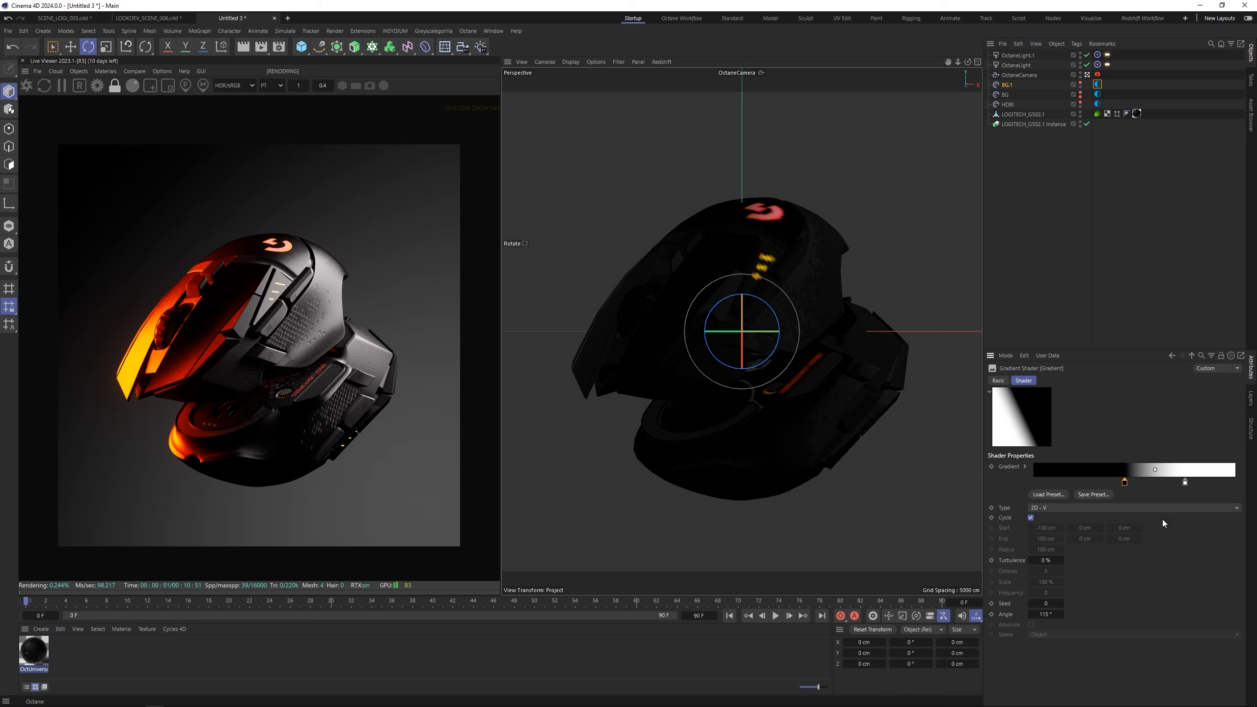
{"action": "double_click", "coordinate": [1186, 483]}
{"action": "left_click", "coordinate": [1092, 514]}
{"action": "left_click", "coordinate": [1088, 542]}
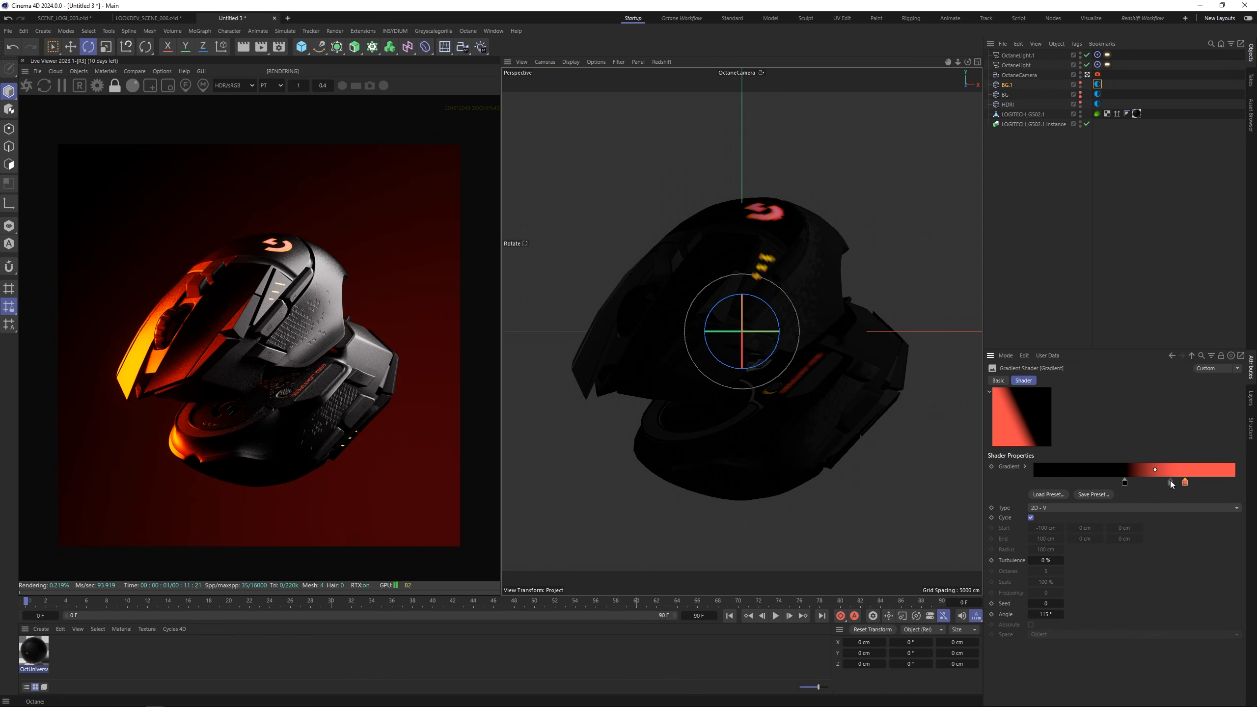
Step: Move the red gradient knot closer to the black one and recolour the black knot dark red with 23% value
{"action": "left_click_drag", "start_coordinate": [1185, 483], "coordinate": [1125, 485]}
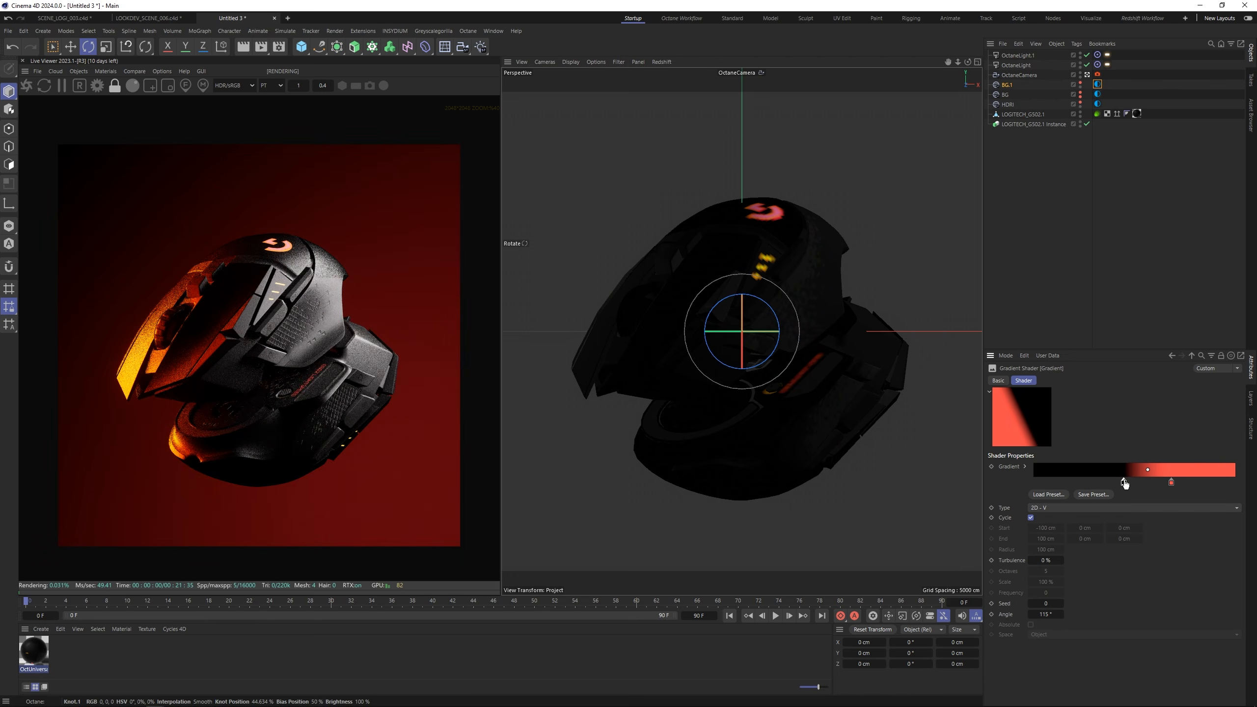
{"action": "double_click", "coordinate": [1125, 483]}
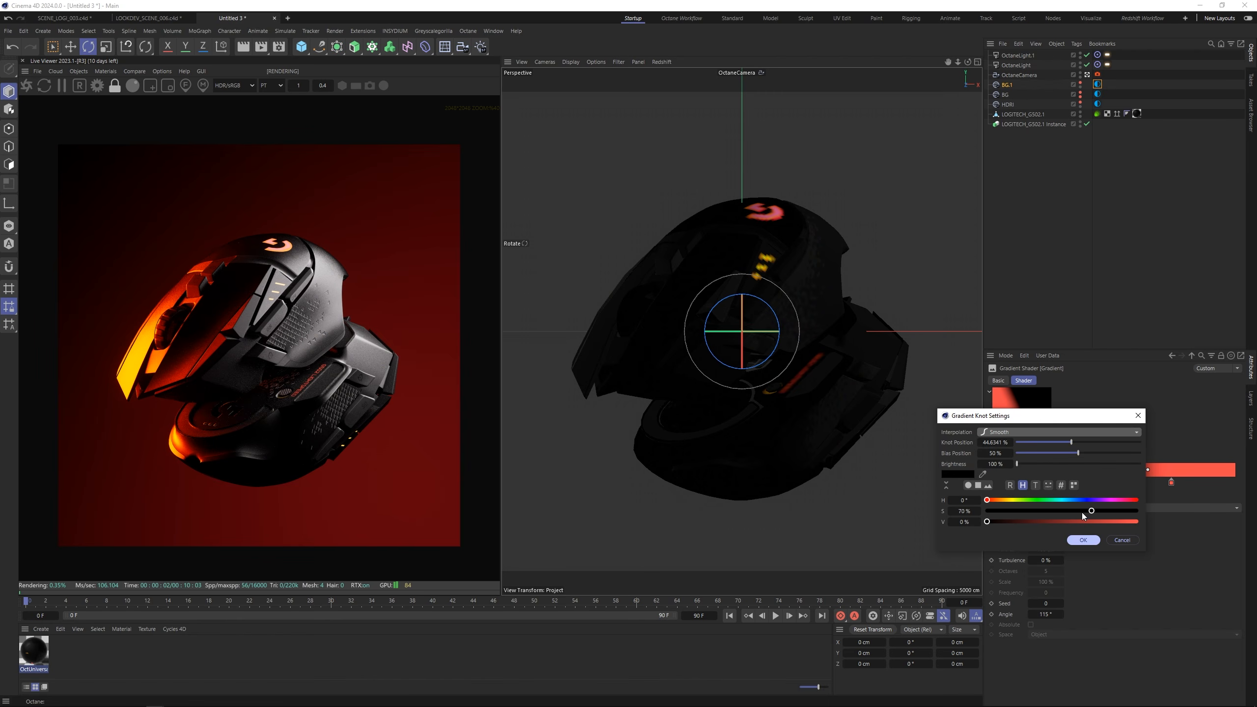
{"action": "left_click_drag", "start_coordinate": [1087, 522], "coordinate": [1053, 523]}
{"action": "left_click", "coordinate": [1083, 540]}
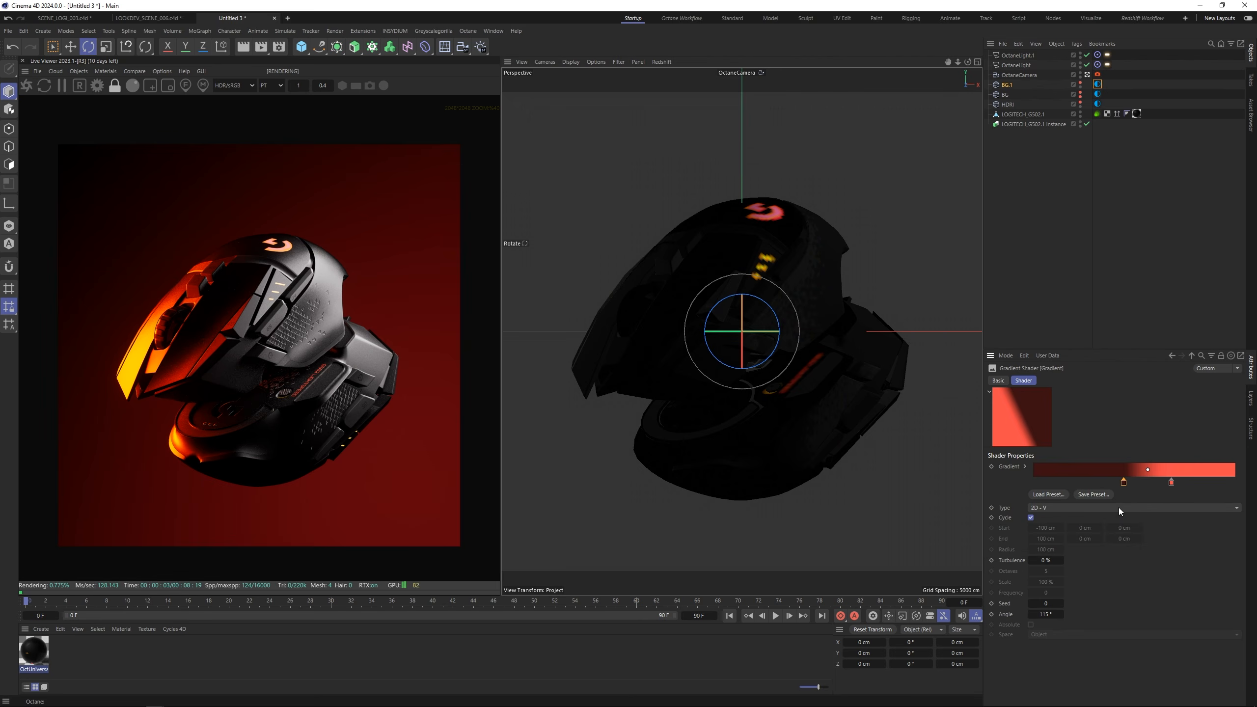
Step: Set the gradient angle to 277° and reposition the knots, placing the red one at about 65%
{"action": "left_click_drag", "start_coordinate": [1172, 481], "coordinate": [1191, 484]}
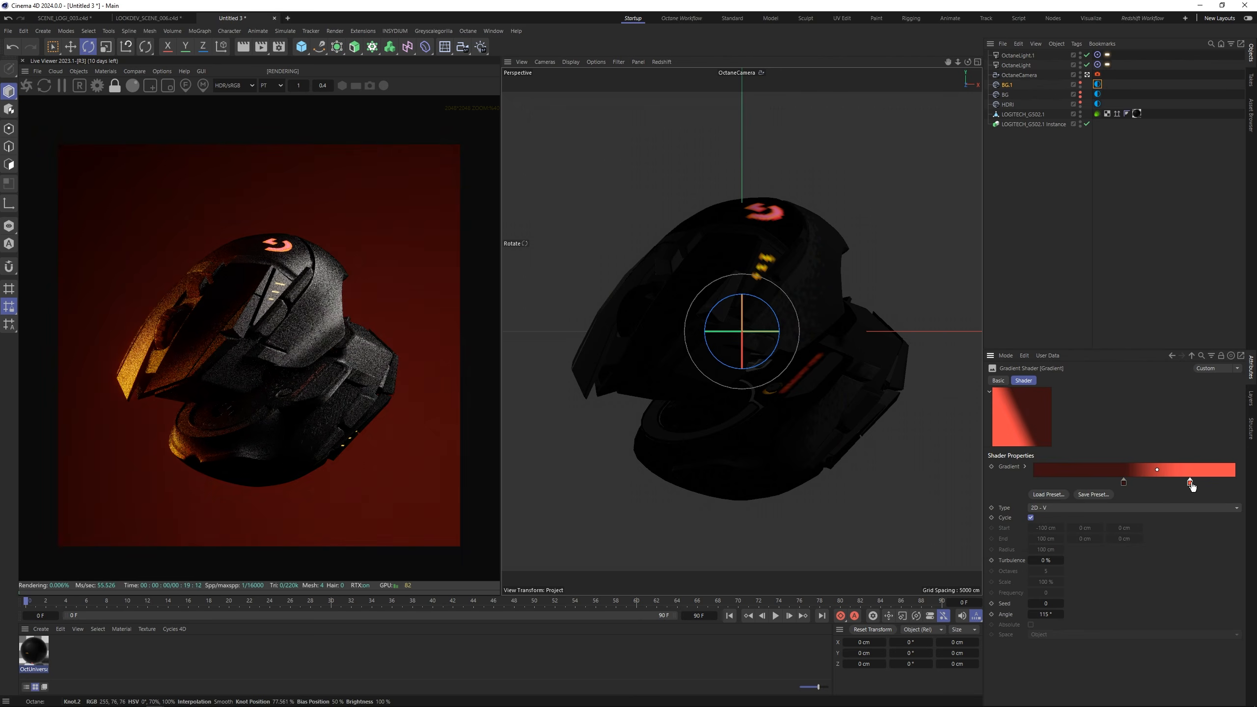
{"action": "mouse_move", "coordinate": [1045, 614]}
{"action": "left_mouse_down"}
{"action": "mouse_move", "coordinate": [1064, 614]}
{"action": "mouse_move", "coordinate": [1046, 613]}
{"action": "left_mouse_up"}
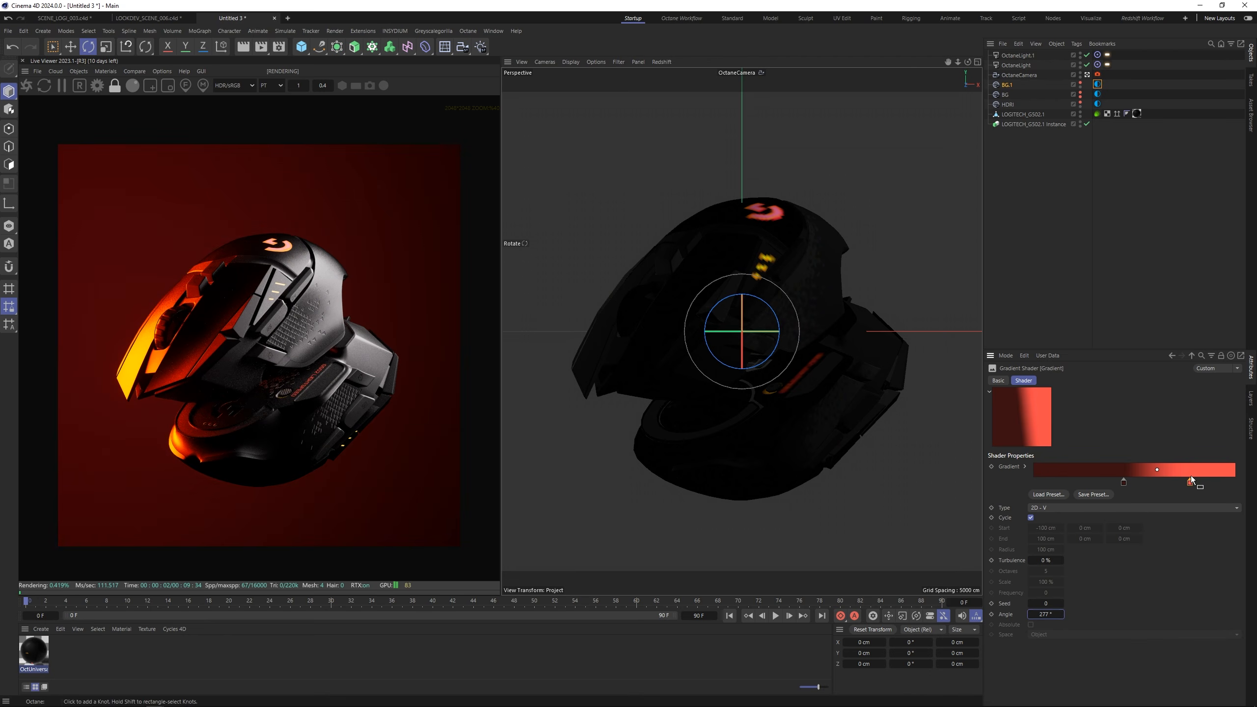
{"action": "left_click_drag", "start_coordinate": [1190, 479], "coordinate": [1117, 484]}
{"action": "left_click_drag", "start_coordinate": [1194, 481], "coordinate": [1126, 484]}
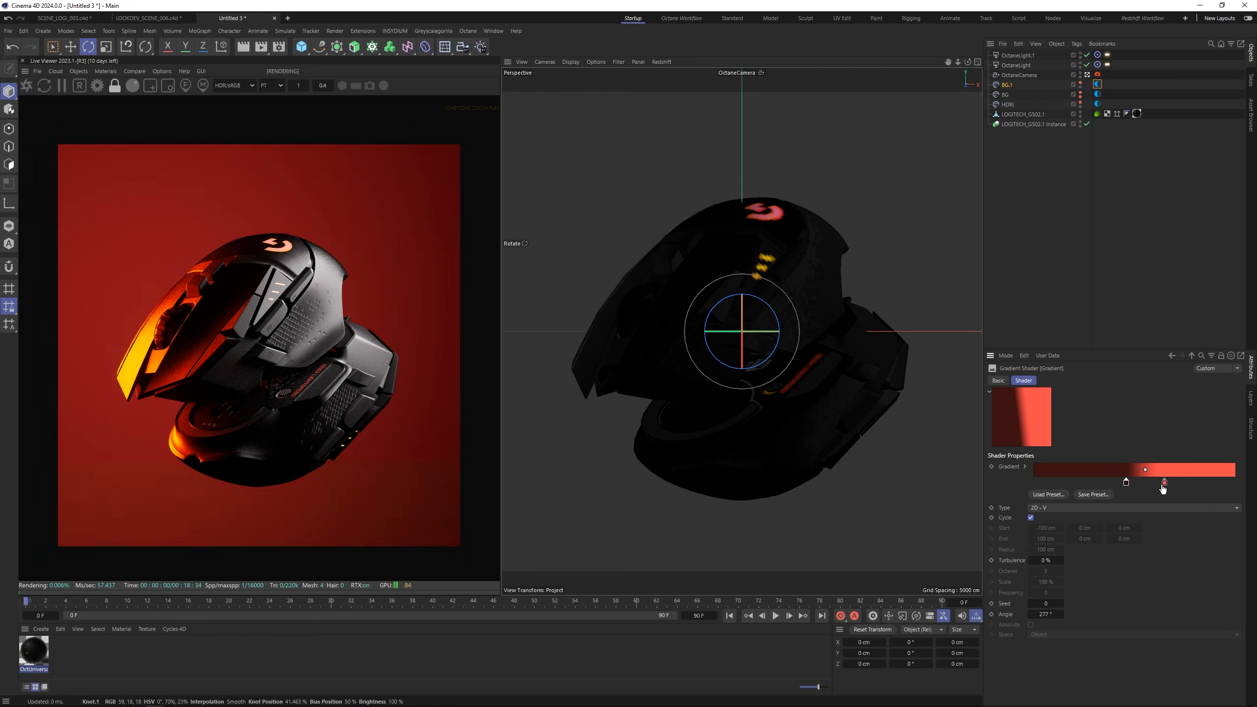
Step: Shift the bright red gradient knot's hue to 8°
{"action": "double_click", "coordinate": [1164, 483]}
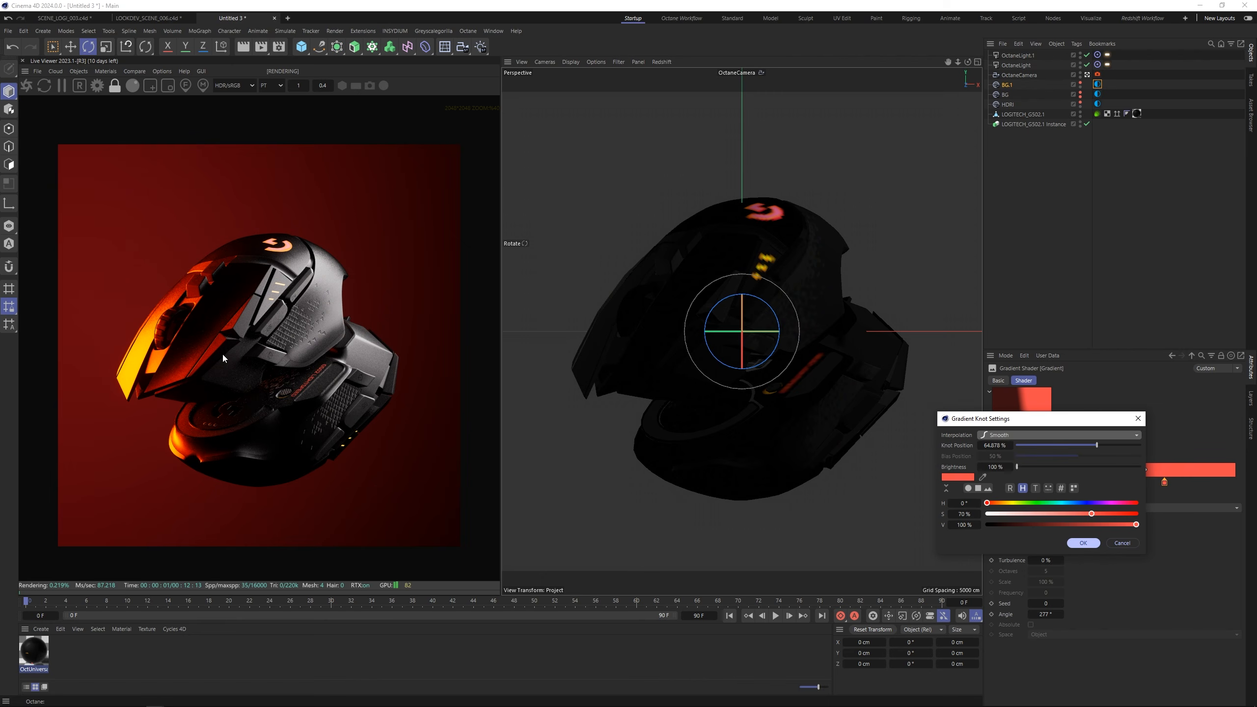
{"action": "left_click_drag", "start_coordinate": [987, 503], "coordinate": [995, 503]}
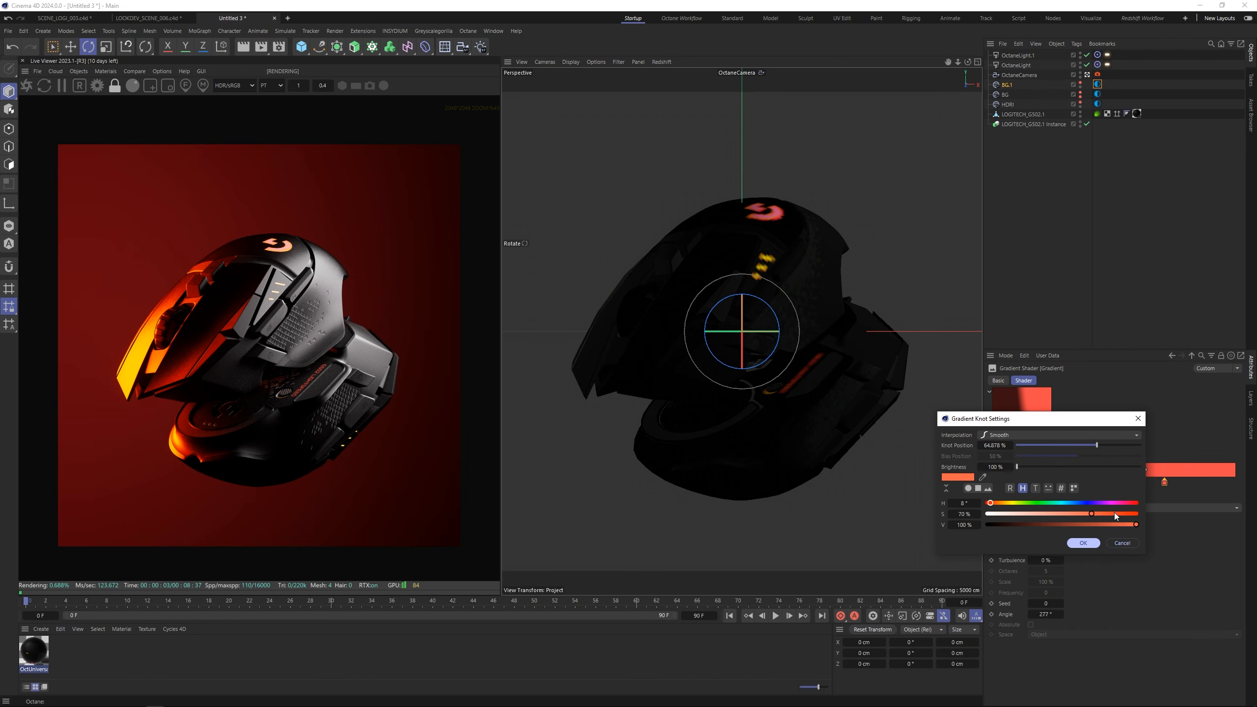
Step: Set the bright knot of BG.1's gradient to 82% saturation and shift both gradient knots toward the dark end
{"action": "left_click_drag", "start_coordinate": [1114, 513], "coordinate": [1110, 515]}
{"action": "left_click", "coordinate": [1082, 543]}
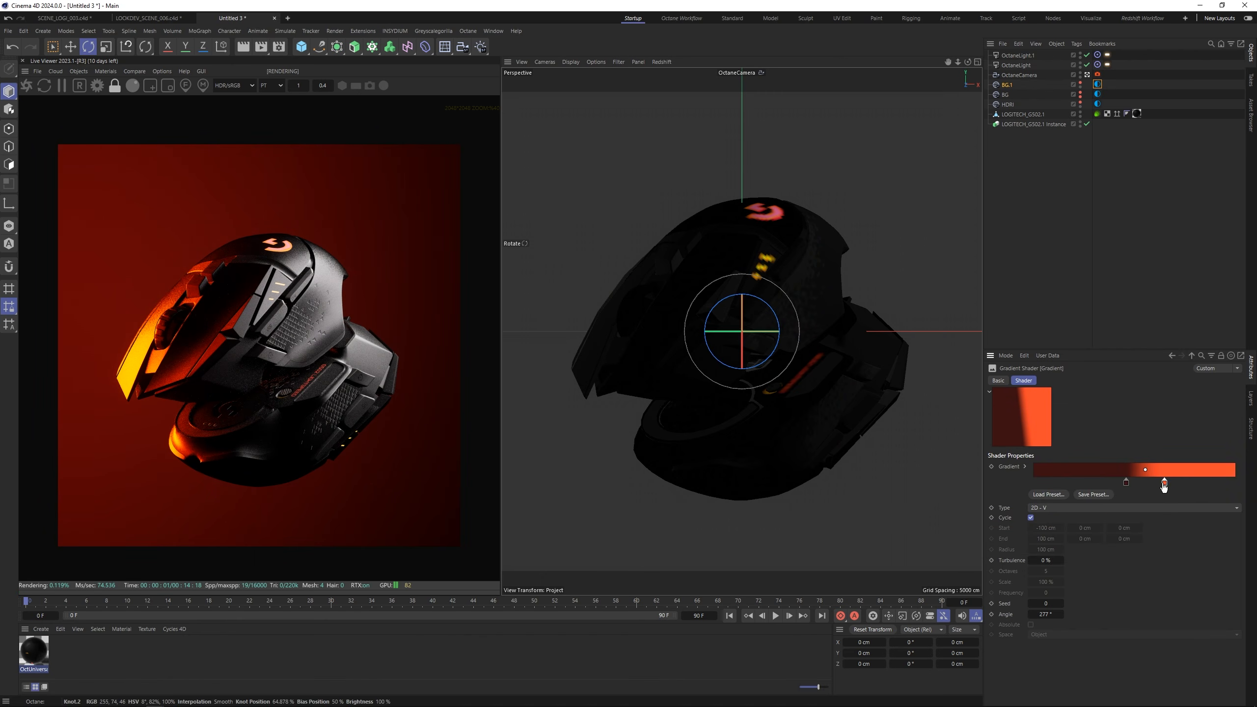
{"action": "left_click_drag", "start_coordinate": [1165, 484], "coordinate": [1152, 485]}
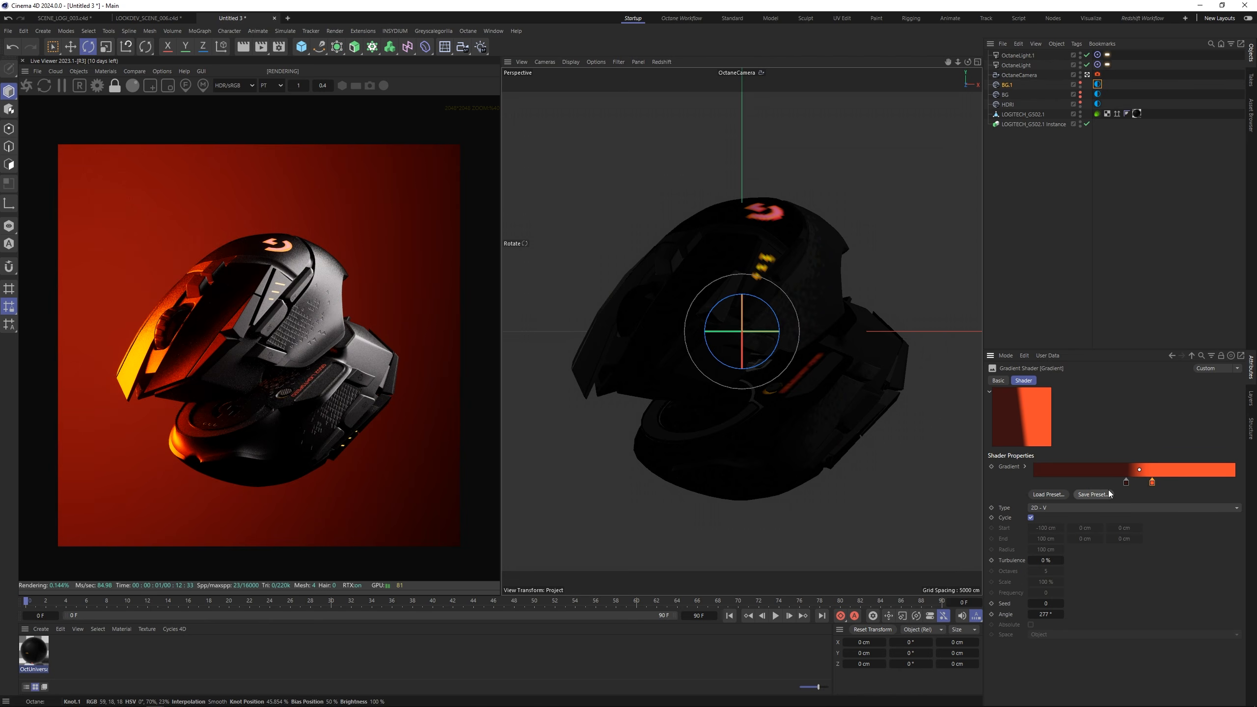
{"action": "left_click_drag", "start_coordinate": [1126, 483], "coordinate": [1120, 483]}
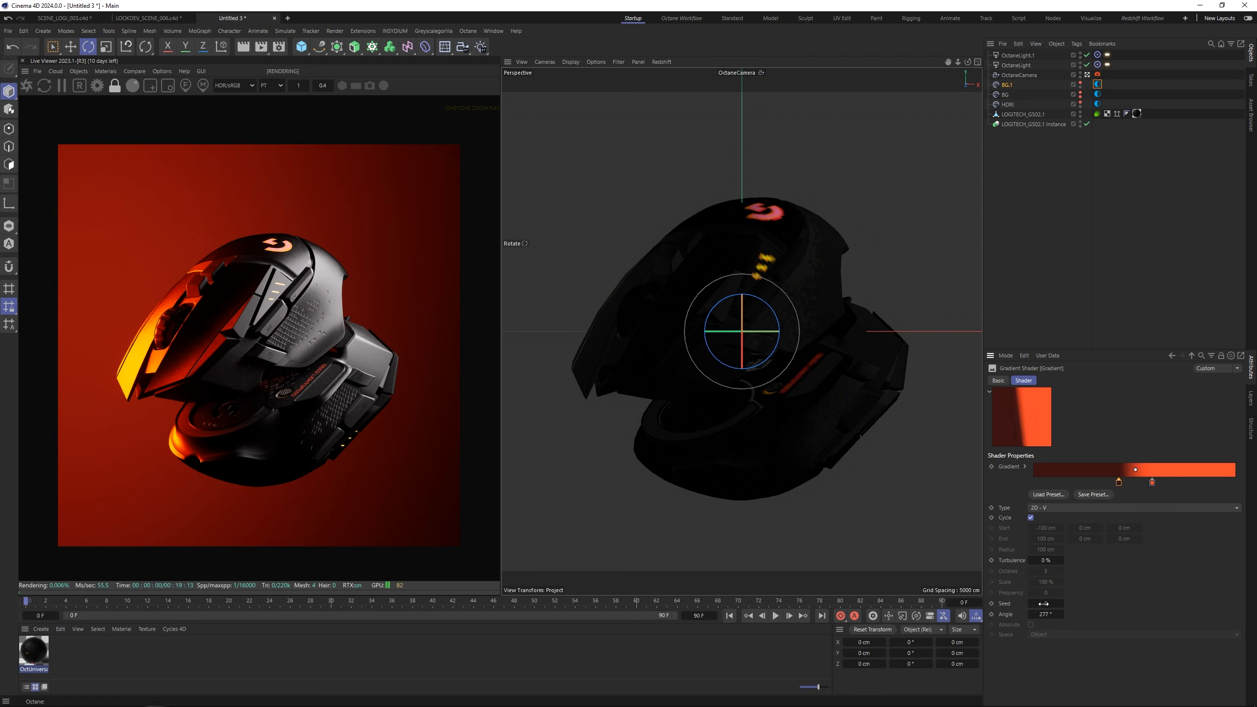
Step: Set the BG.1 gradient's angle to 308° and move its bright knot slightly farther from the dark knot
{"action": "left_click_drag", "start_coordinate": [1049, 616], "coordinate": [1058, 616]}
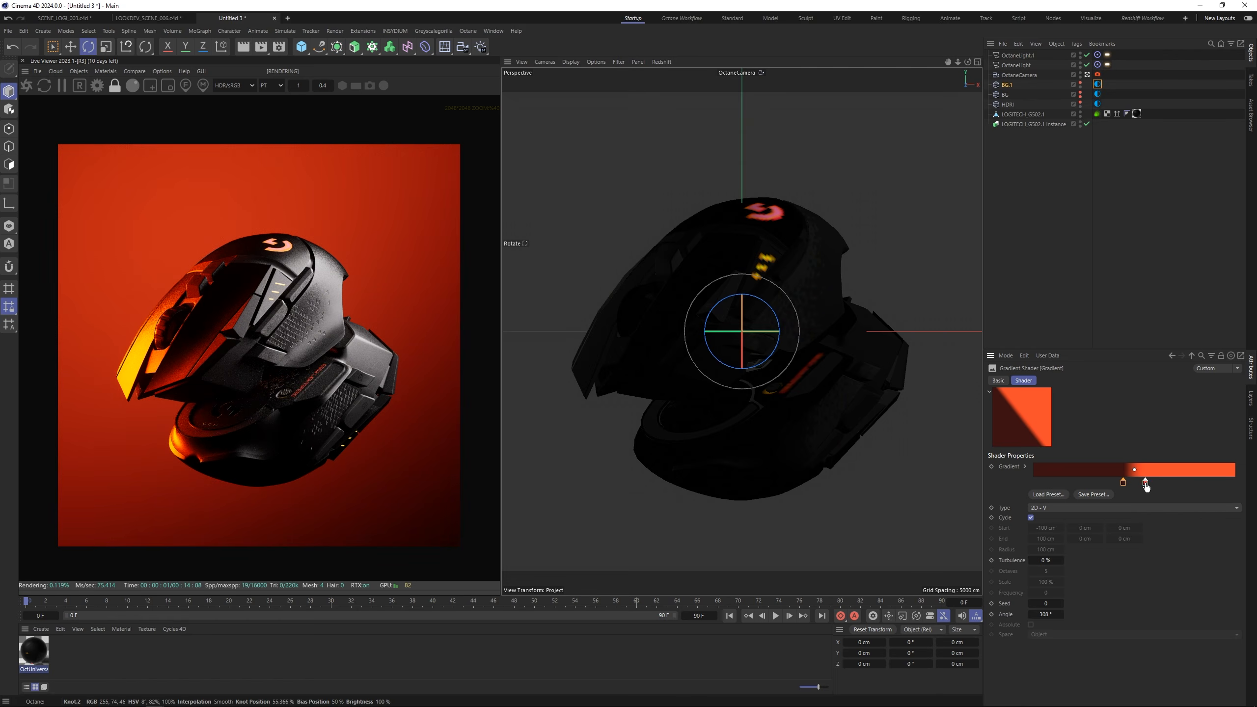
{"action": "left_click_drag", "start_coordinate": [1145, 483], "coordinate": [1156, 485]}
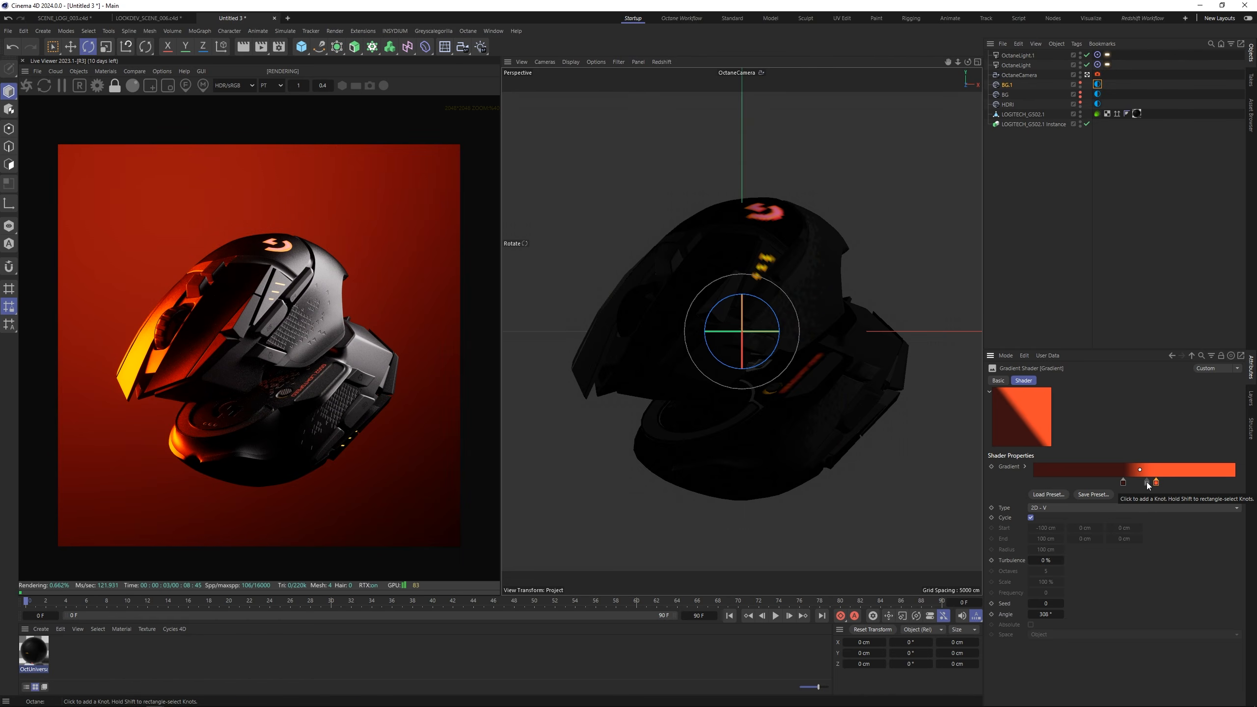
{"action": "left_click", "coordinate": [1079, 183]}
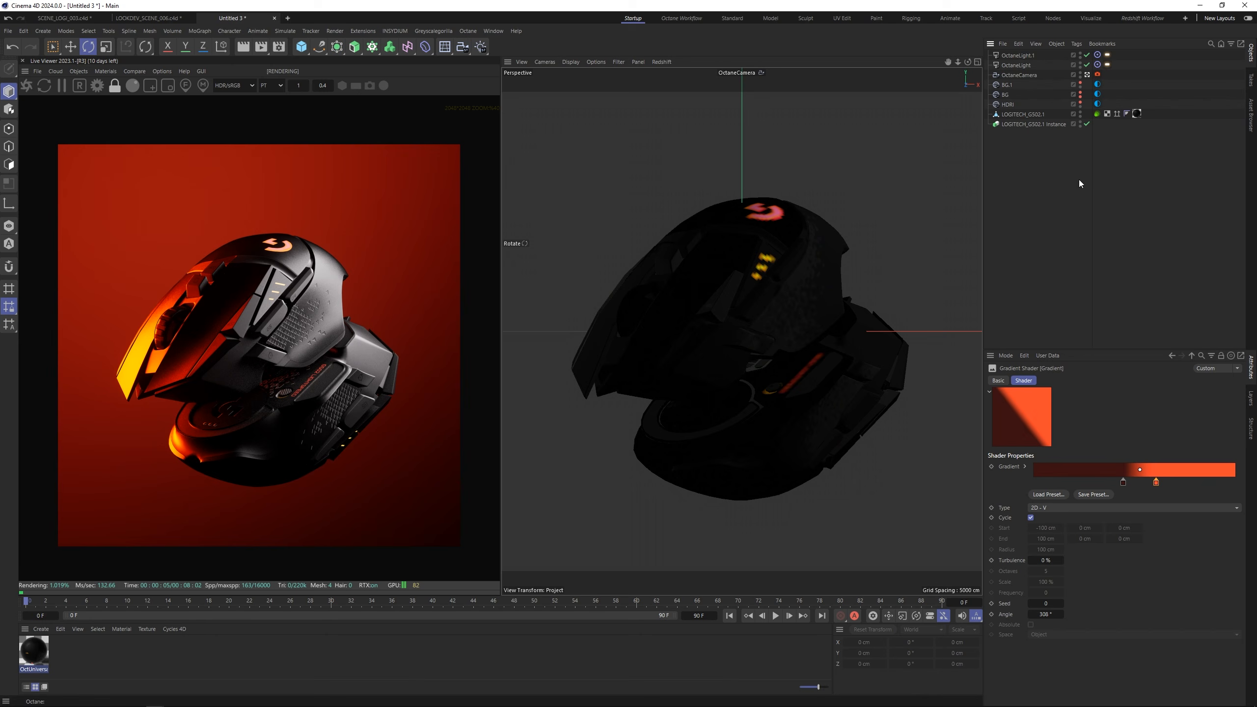
Step: Disable OctaneLight and set the power of the mouse material's blackbody emission to 15 in the Octane Node Editor
{"action": "left_click", "coordinate": [1088, 65]}
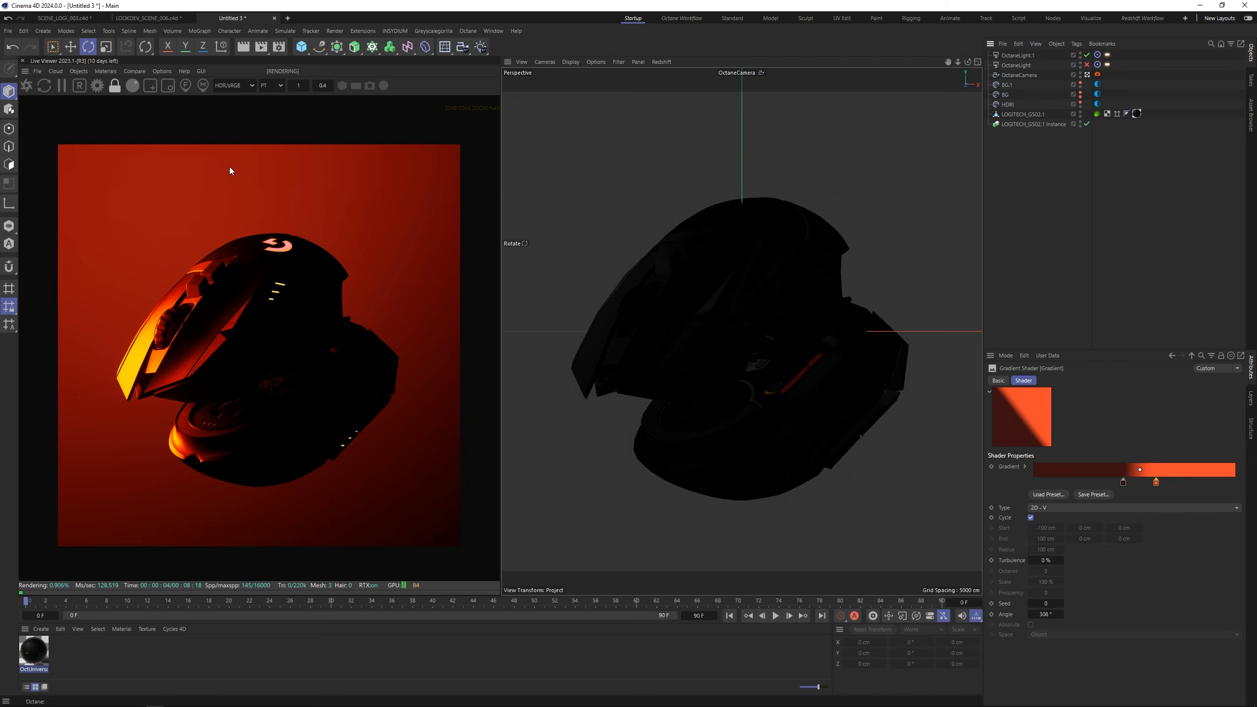
{"action": "left_click", "coordinate": [111, 72]}
{"action": "left_click", "coordinate": [116, 97]}
{"action": "left_click_drag", "start_coordinate": [489, 191], "coordinate": [900, 135]}
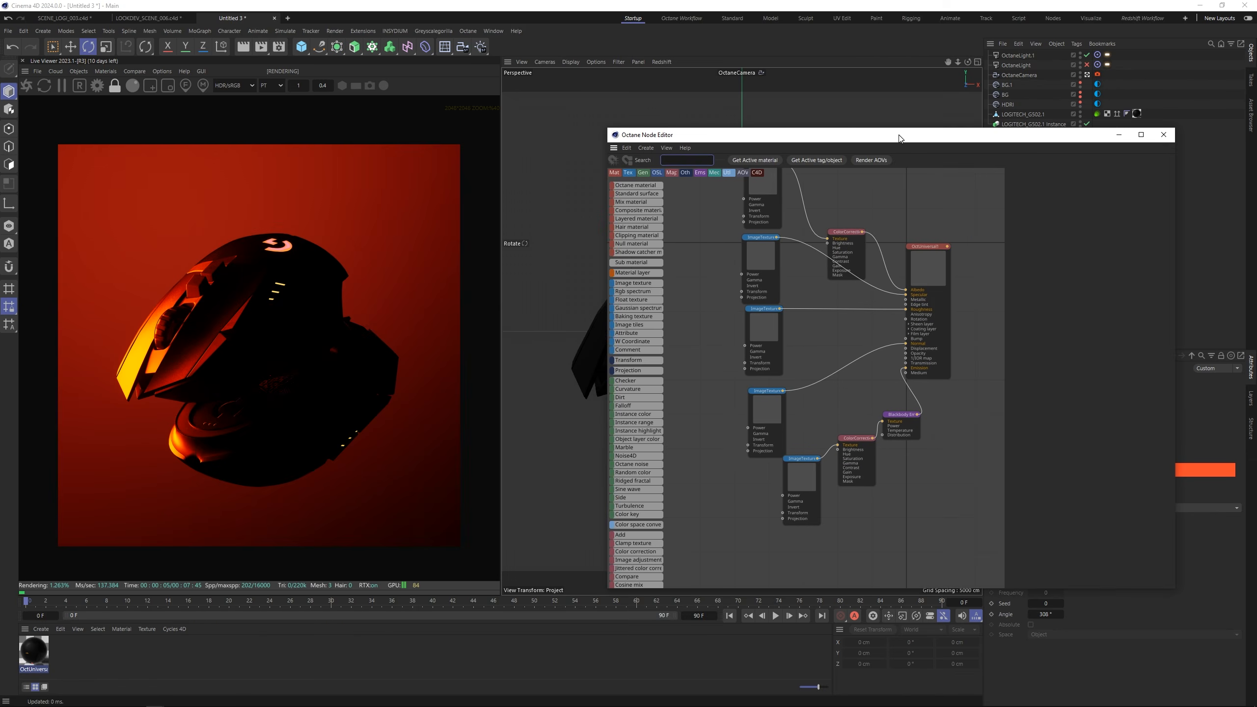
{"action": "left_click", "coordinate": [907, 420]}
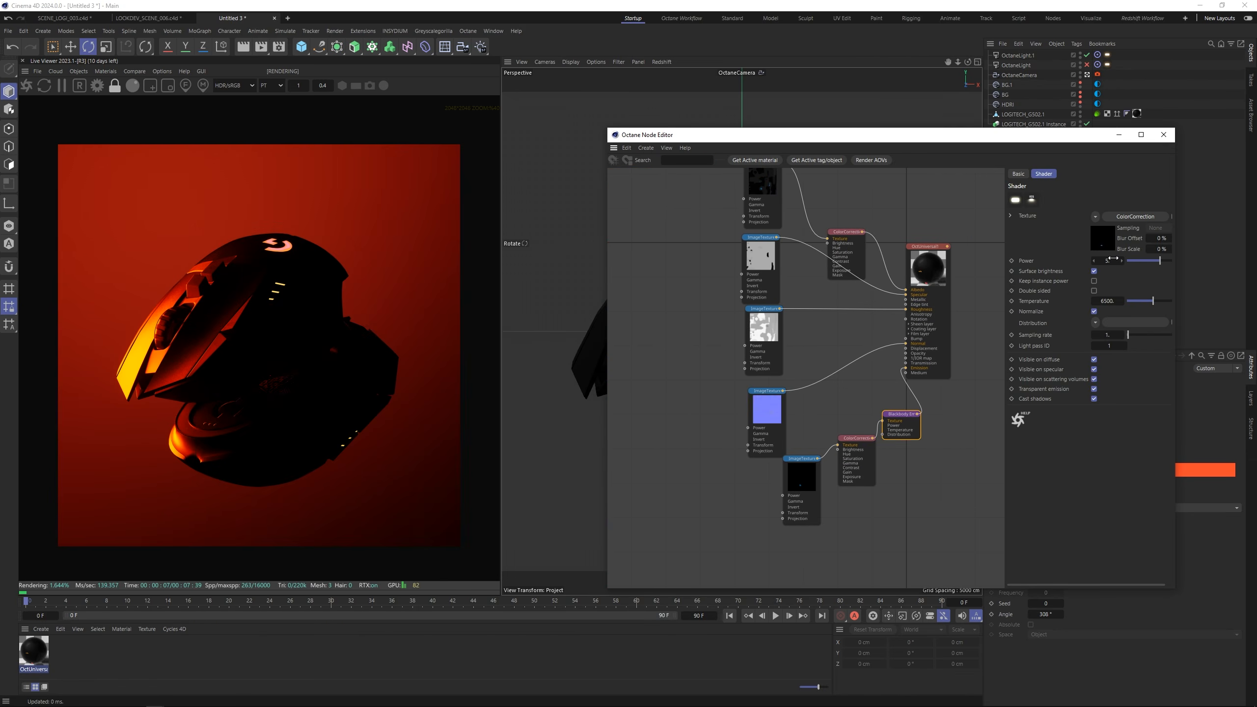
{"action": "type", "text": "15"}
{"action": "key", "text": "Return"}
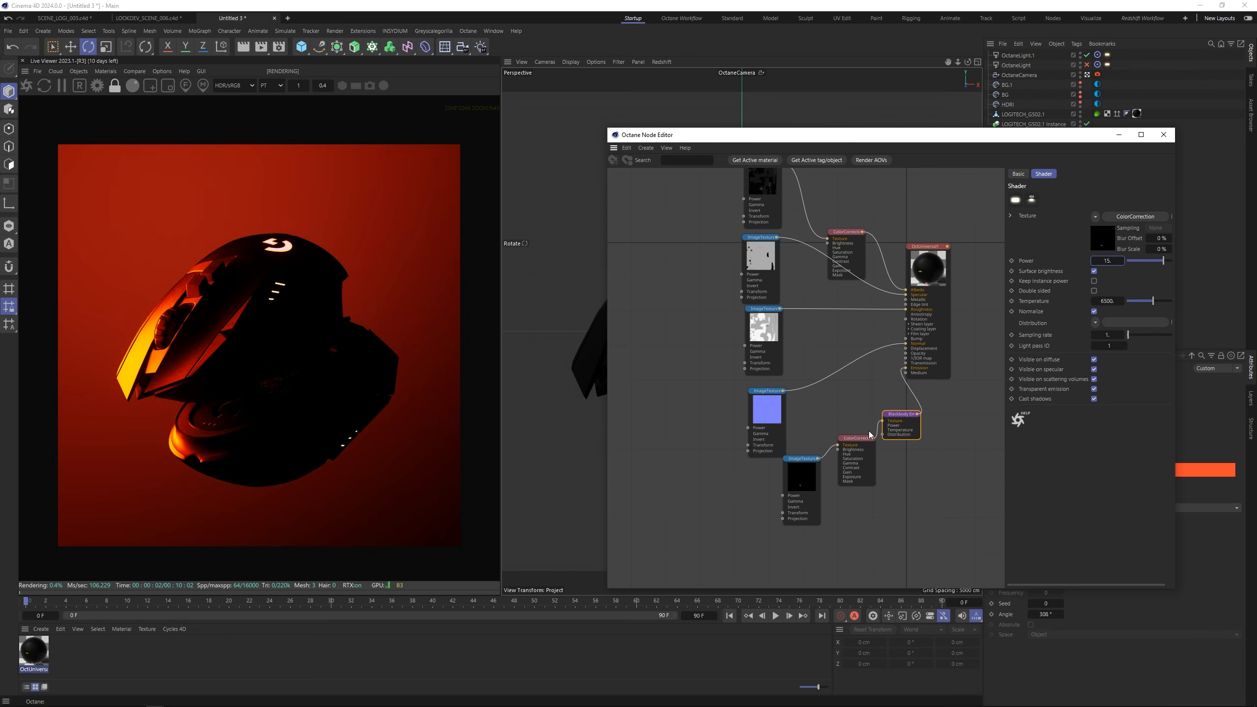
Step: Compare the render with the blackbody emission detached from and reattached to the material, examining the glowing details up close
{"action": "left_click_drag", "start_coordinate": [905, 367], "coordinate": [917, 398]}
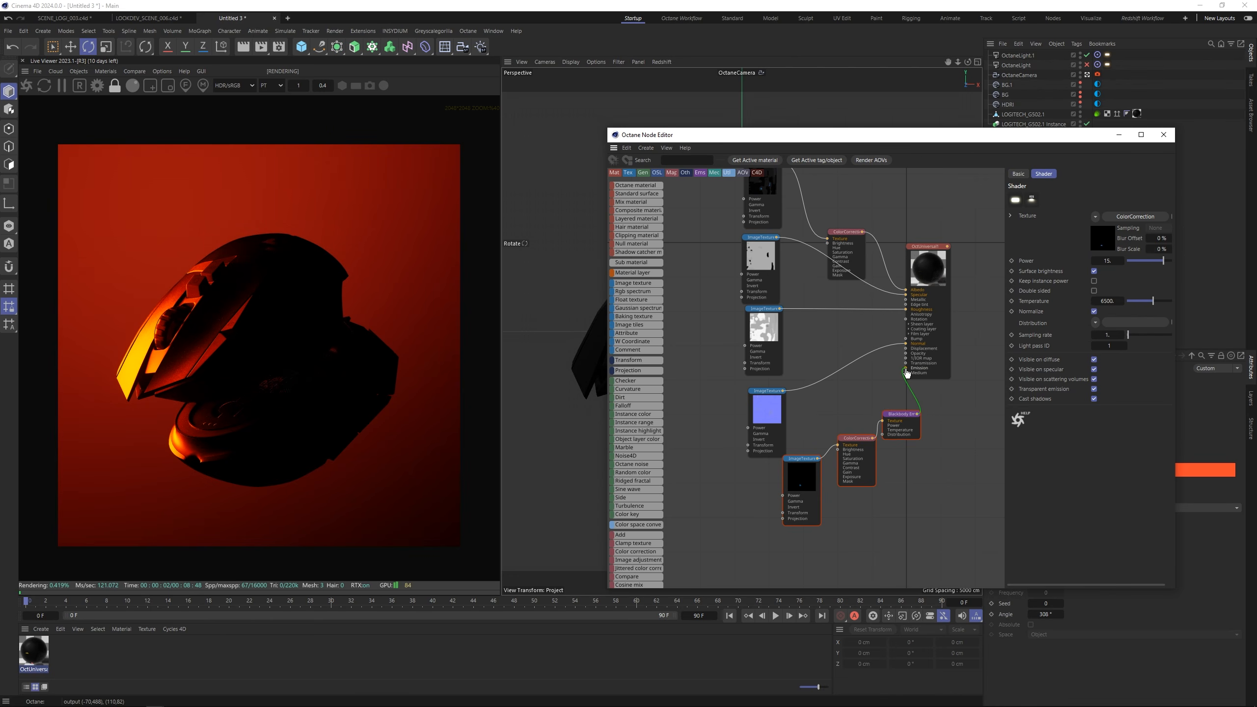
{"action": "left_click_drag", "start_coordinate": [907, 374], "coordinate": [905, 368]}
{"action": "scroll", "coordinate": [291, 303], "scroll_direction": "up", "scroll_amount": 5}
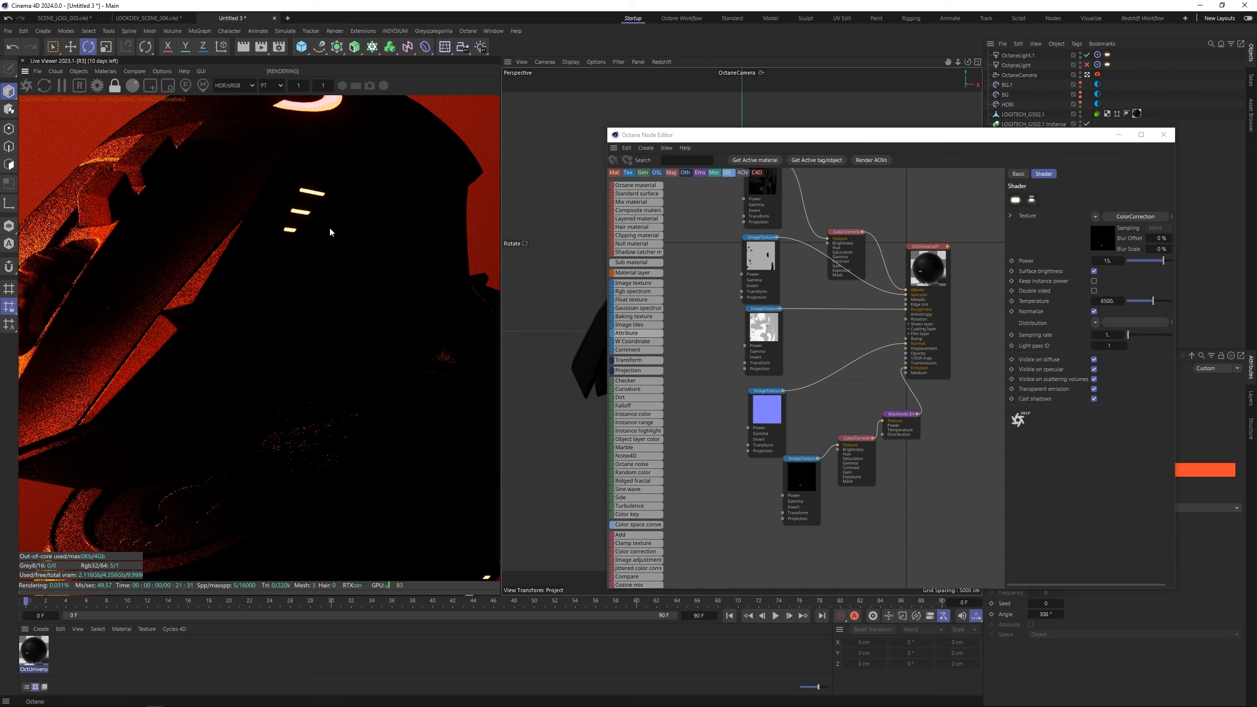
Step: Set the saturation of the emission texture's colour correction to about 0.78 and close the node editor
{"action": "left_click", "coordinate": [865, 437]}
{"action": "left_click_drag", "start_coordinate": [1115, 275], "coordinate": [1107, 277]}
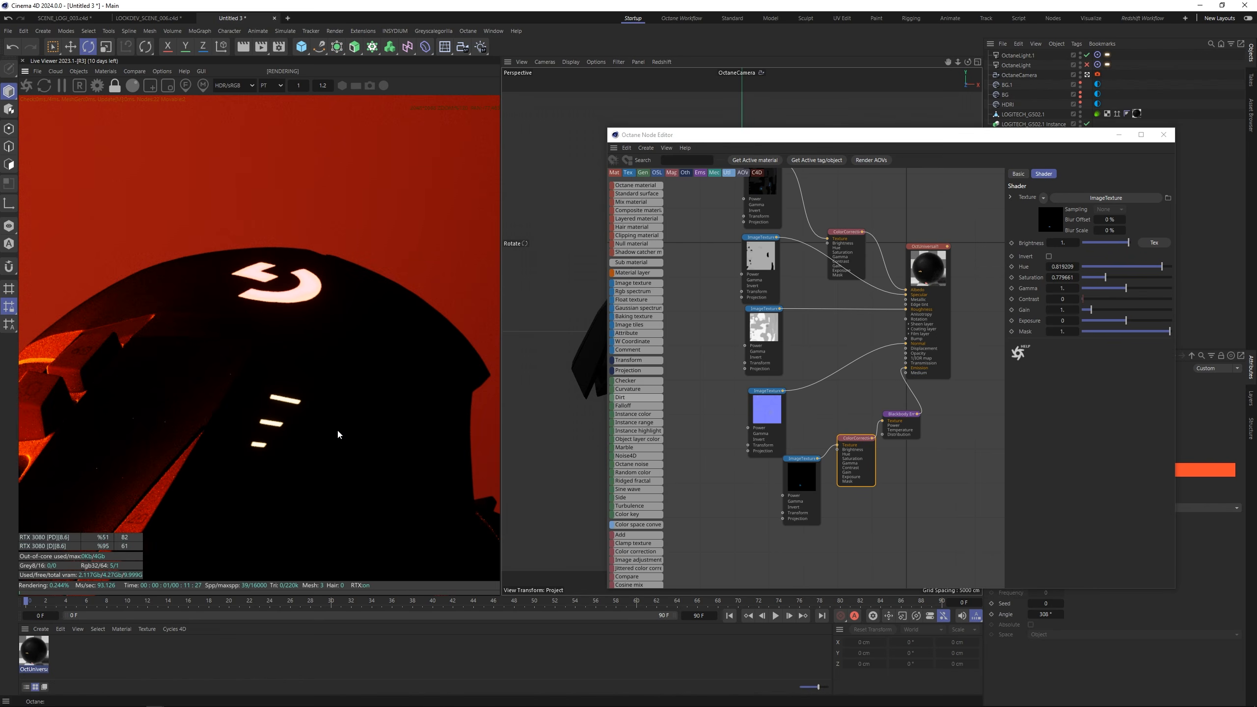
{"action": "scroll", "coordinate": [340, 433], "scroll_direction": "down", "scroll_amount": 2}
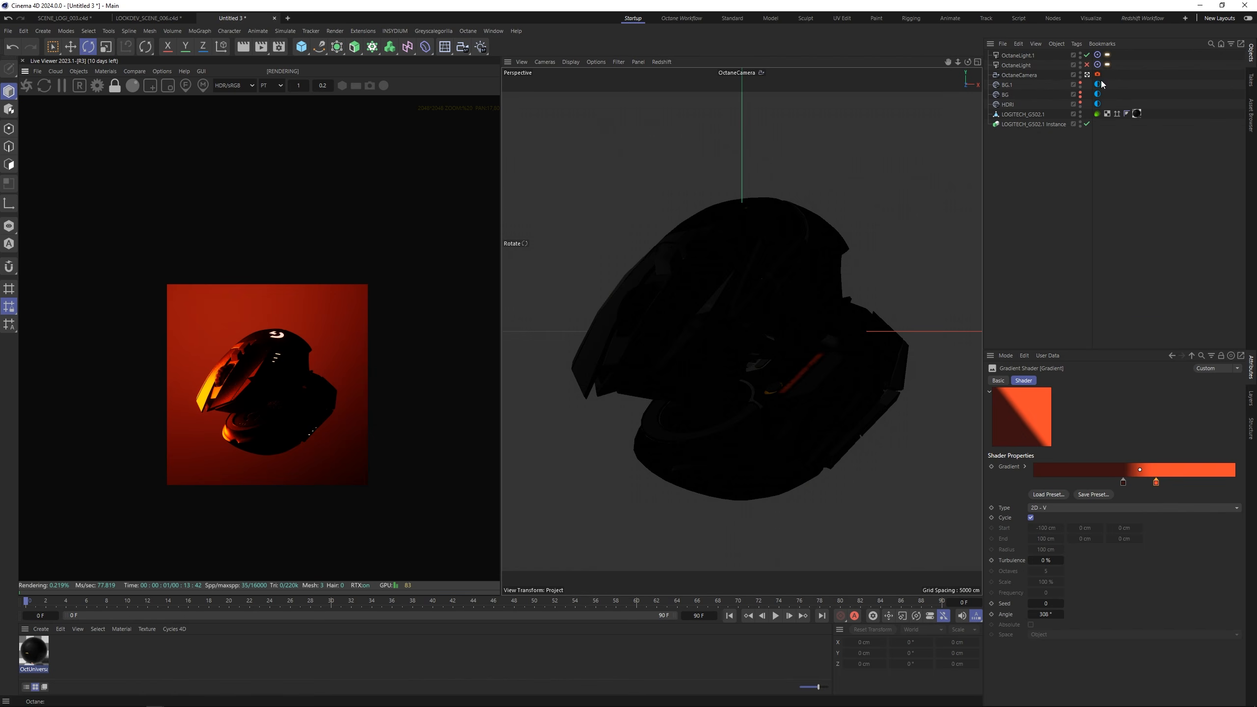
Step: Lower the temperature of OctaneLight.1 to about 886 in its light tag
{"action": "left_click", "coordinate": [1108, 56]}
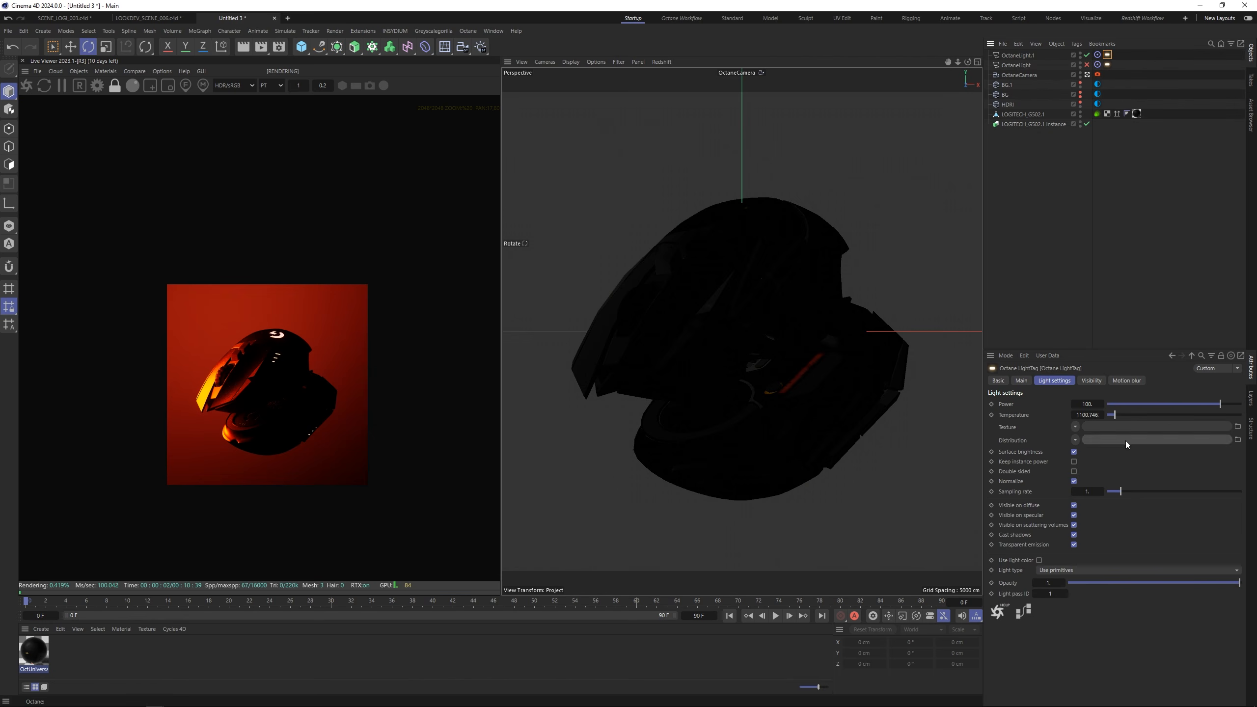
{"action": "left_click_drag", "start_coordinate": [1120, 415], "coordinate": [1112, 415]}
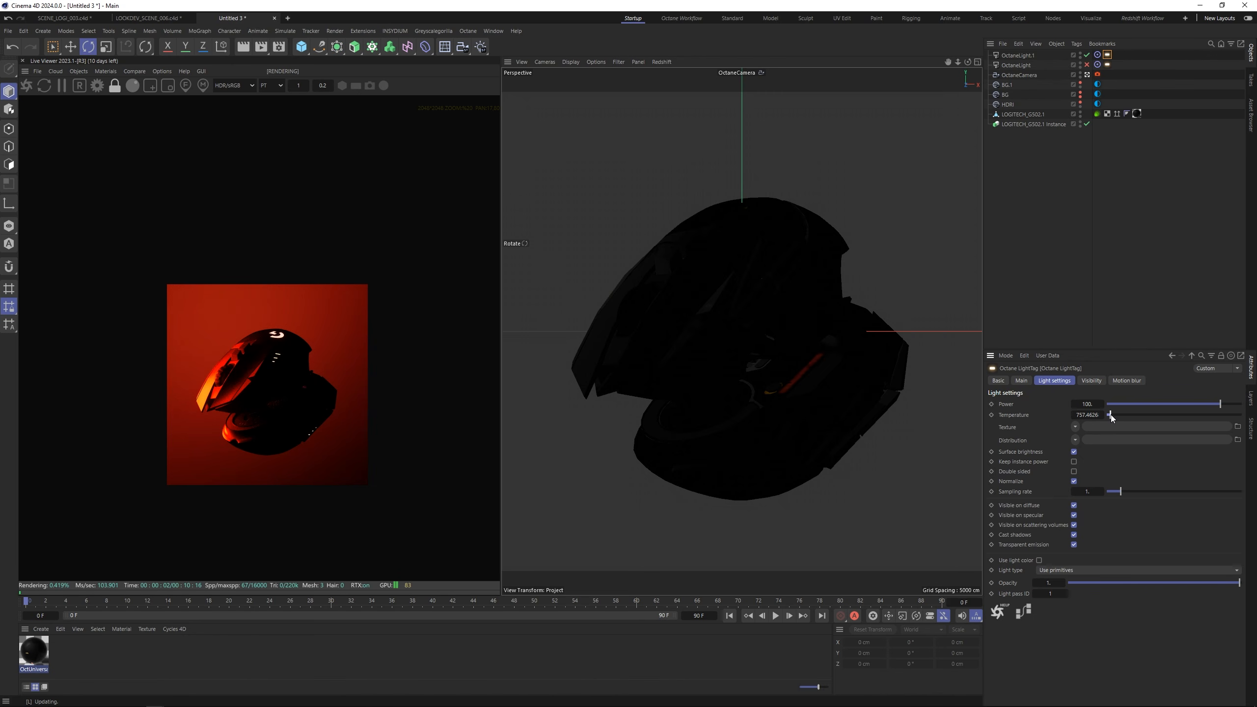
{"action": "left_click_drag", "start_coordinate": [1111, 415], "coordinate": [1112, 414]}
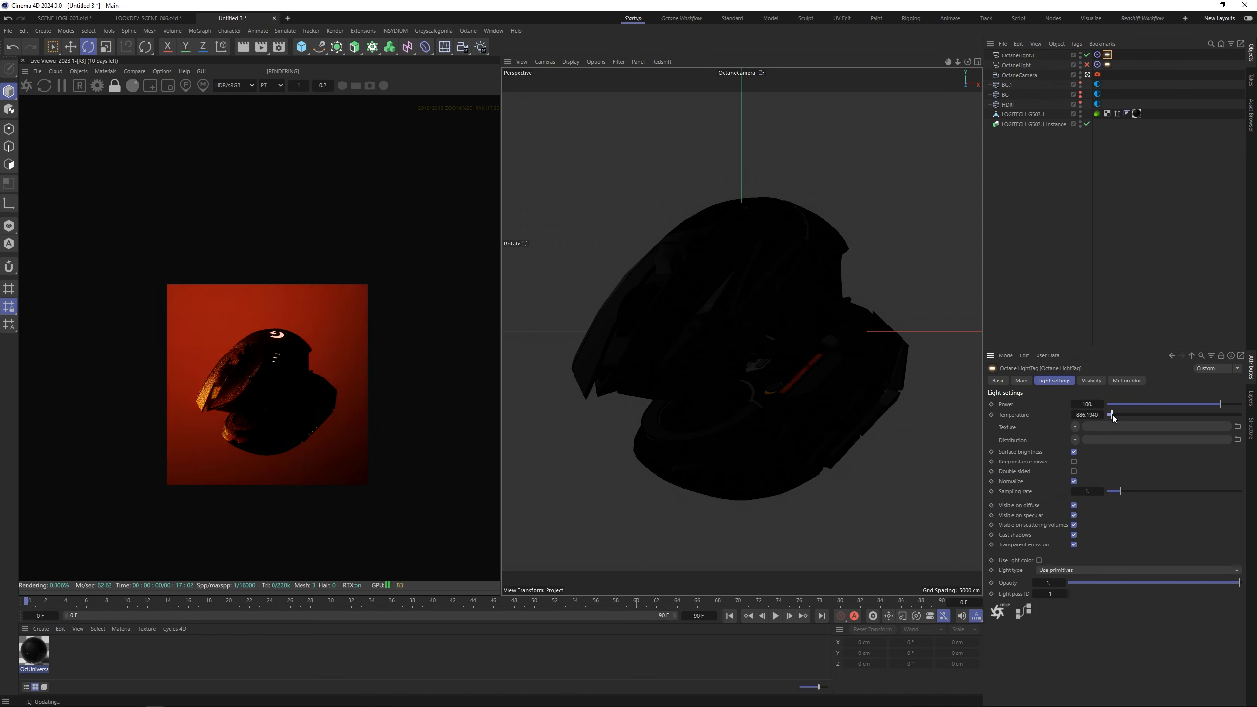
{"action": "left_click", "coordinate": [1099, 151]}
Step: Re-enable and select OctaneLight, and show the light setup around the mouse from outside the camera view
{"action": "left_click", "coordinate": [1086, 65]}
{"action": "left_click", "coordinate": [1007, 67]}
{"action": "key", "text": "F2"}
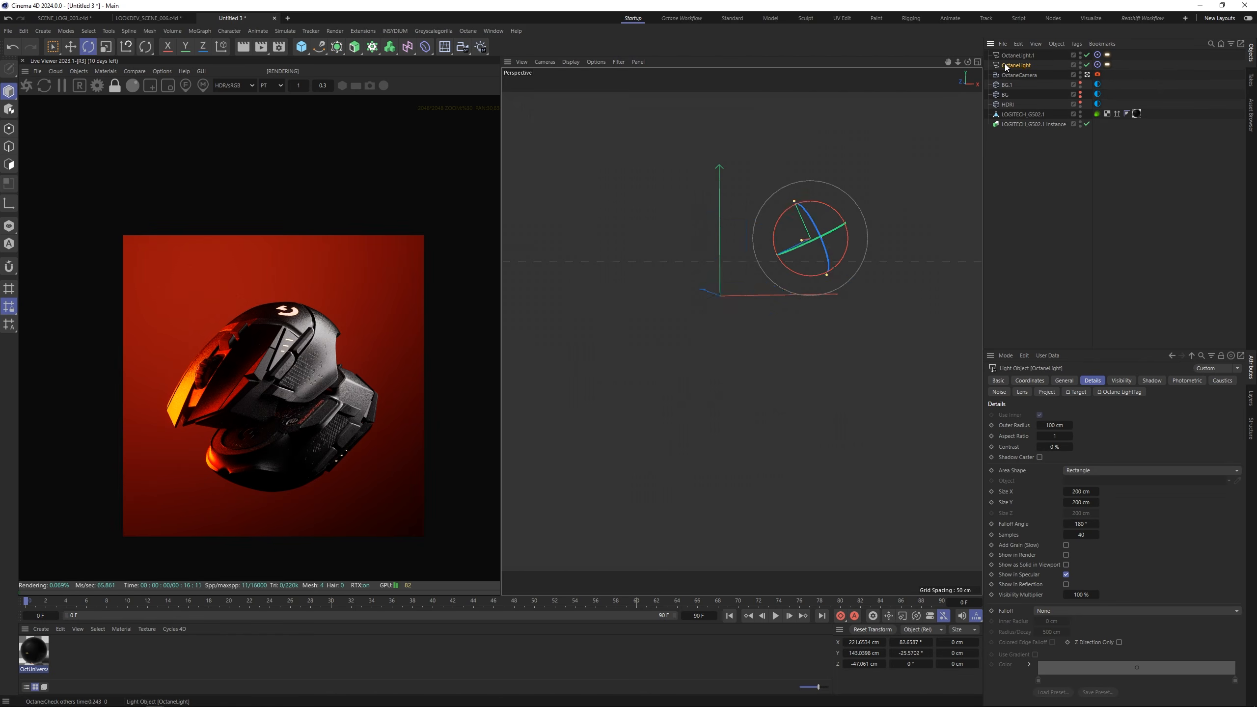
{"action": "key", "text": "e"}
{"action": "mouse_move", "coordinate": [795, 310]}
{"action": "left_mouse_down", "text": "alt"}
{"action": "mouse_move", "coordinate": [772, 331]}
{"action": "mouse_move", "coordinate": [810, 323]}
{"action": "mouse_move", "coordinate": [758, 303]}
{"action": "left_mouse_up", "text": "alt"}
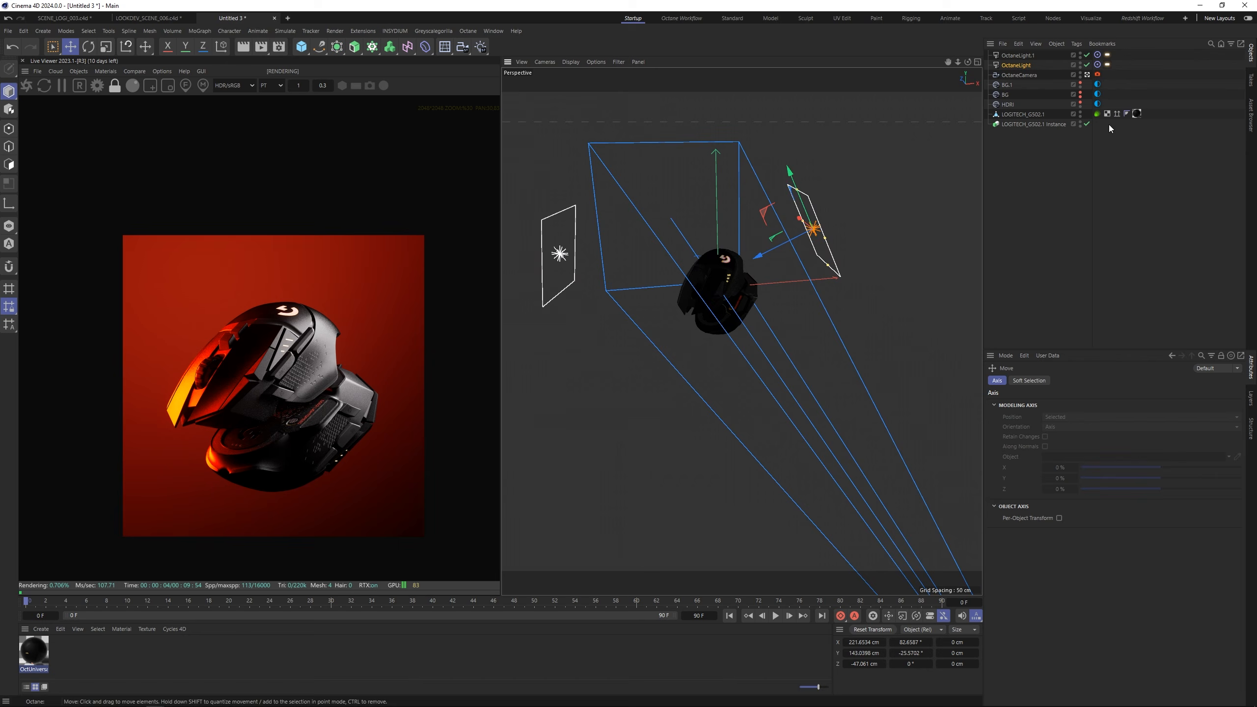
Step: Try the HDRI environment at a power of about 1.64, checking its contribution with both lights off and back on
{"action": "left_click", "coordinate": [1098, 105]}
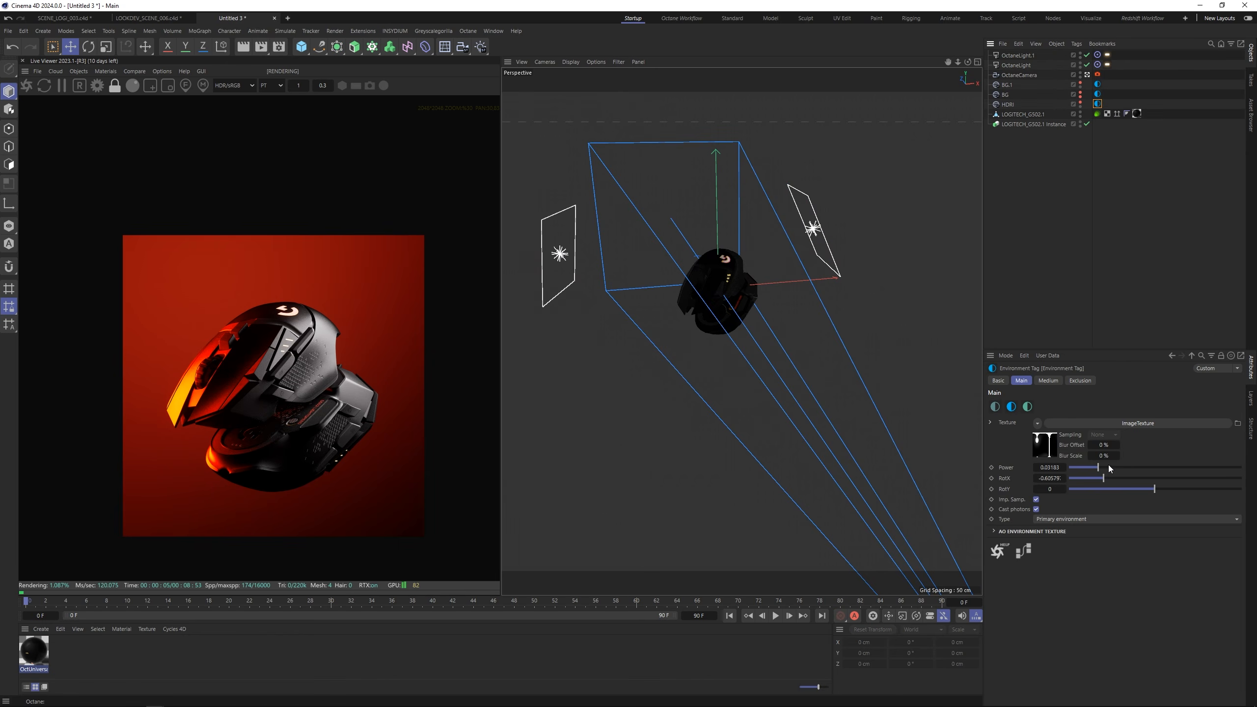
{"action": "left_click_drag", "start_coordinate": [1102, 468], "coordinate": [1106, 467]}
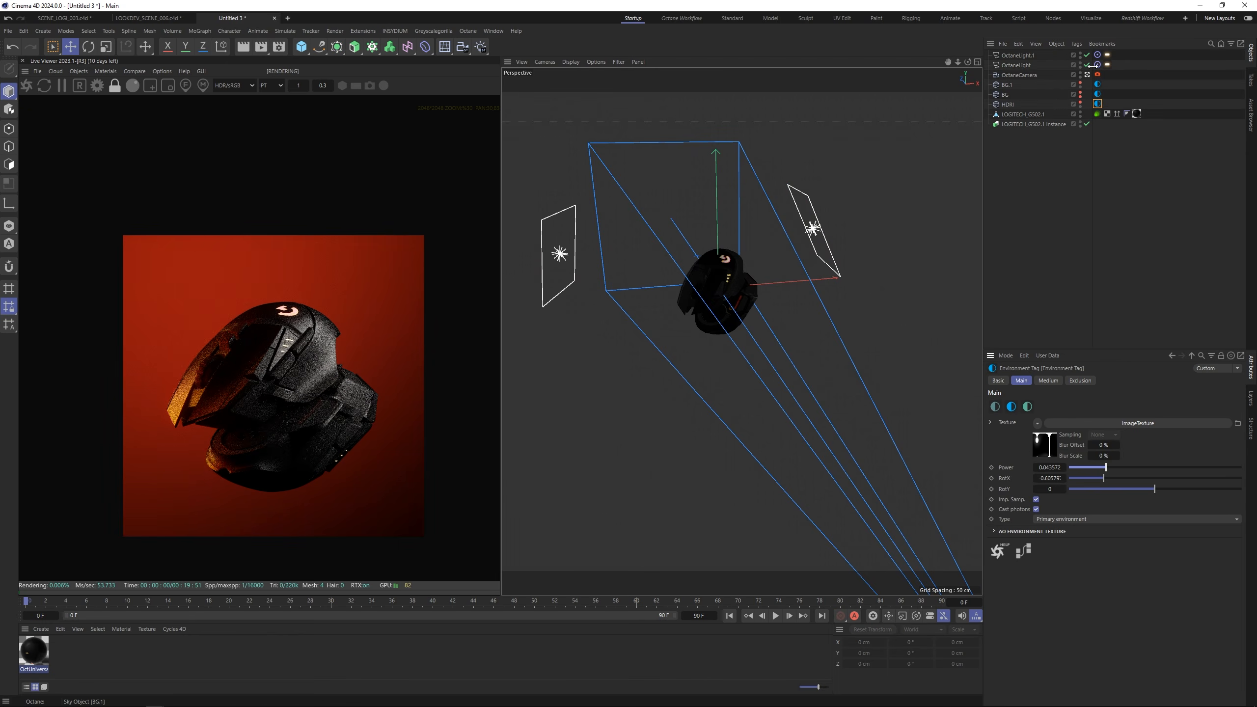
{"action": "left_click_drag", "start_coordinate": [1084, 65], "coordinate": [1085, 55]}
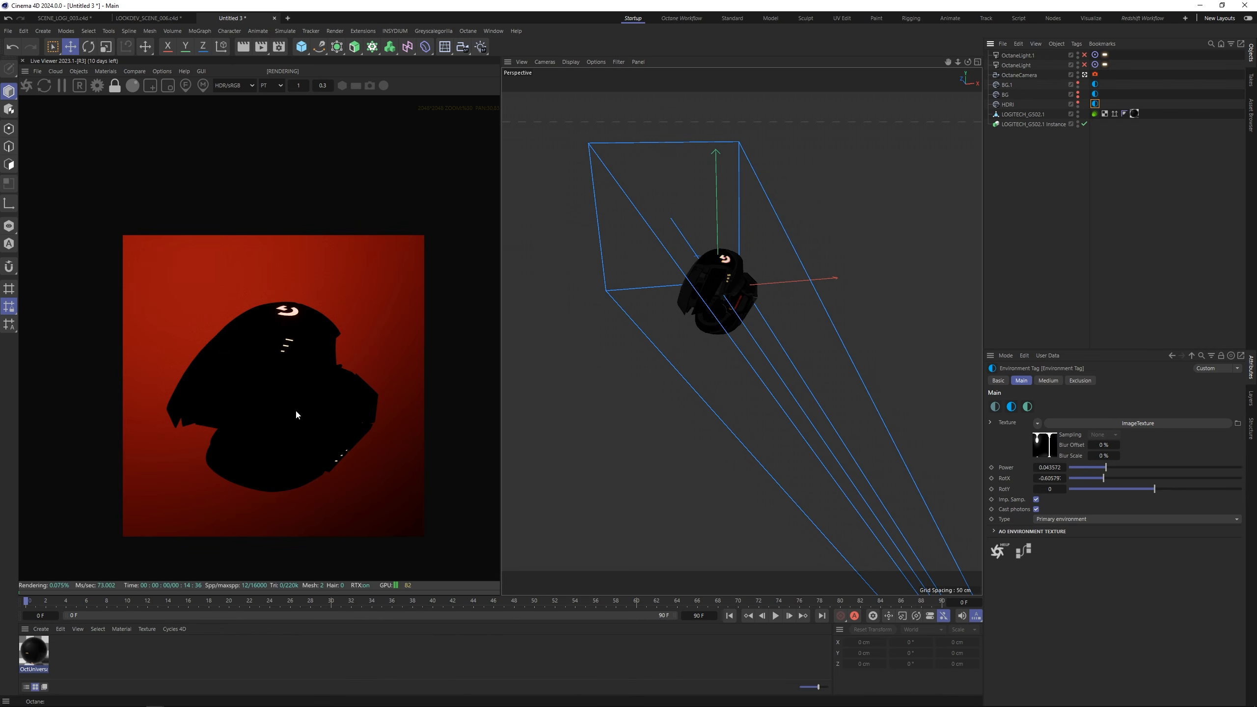
{"action": "scroll", "coordinate": [295, 413], "scroll_direction": "up", "scroll_amount": 1}
{"action": "left_click_drag", "start_coordinate": [1140, 467], "coordinate": [1197, 473]}
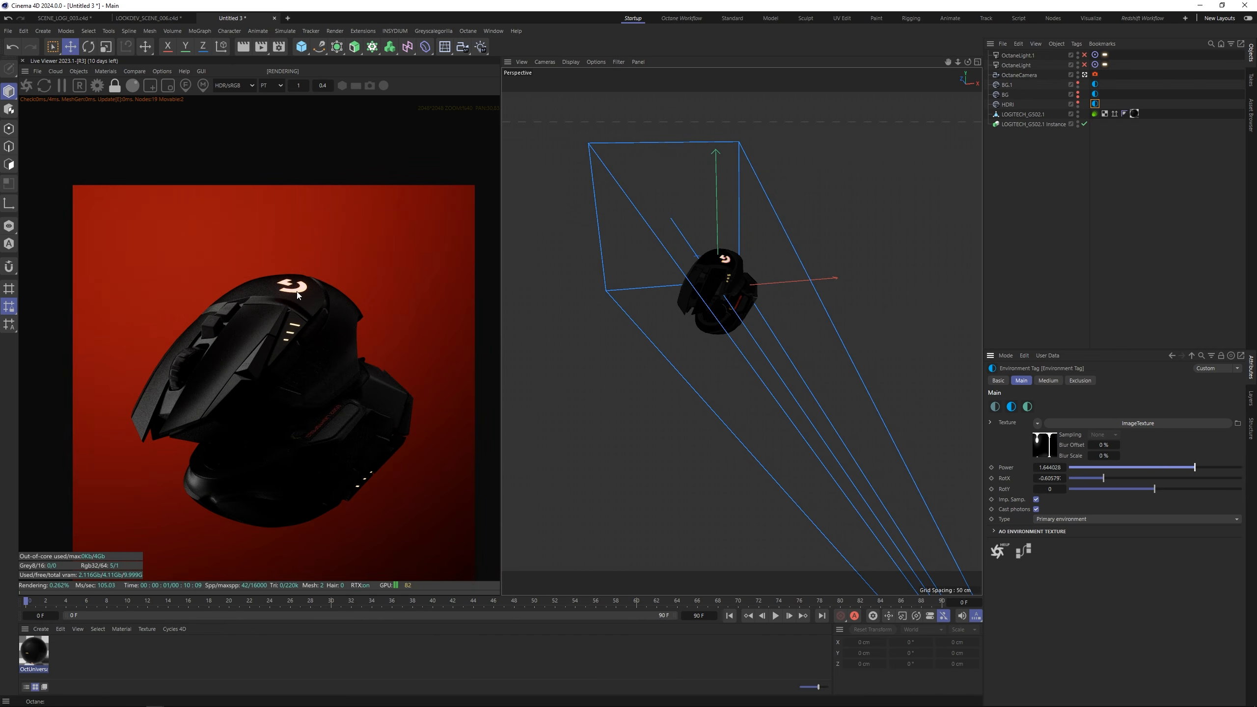
{"action": "left_click_drag", "start_coordinate": [1084, 64], "coordinate": [1084, 55]}
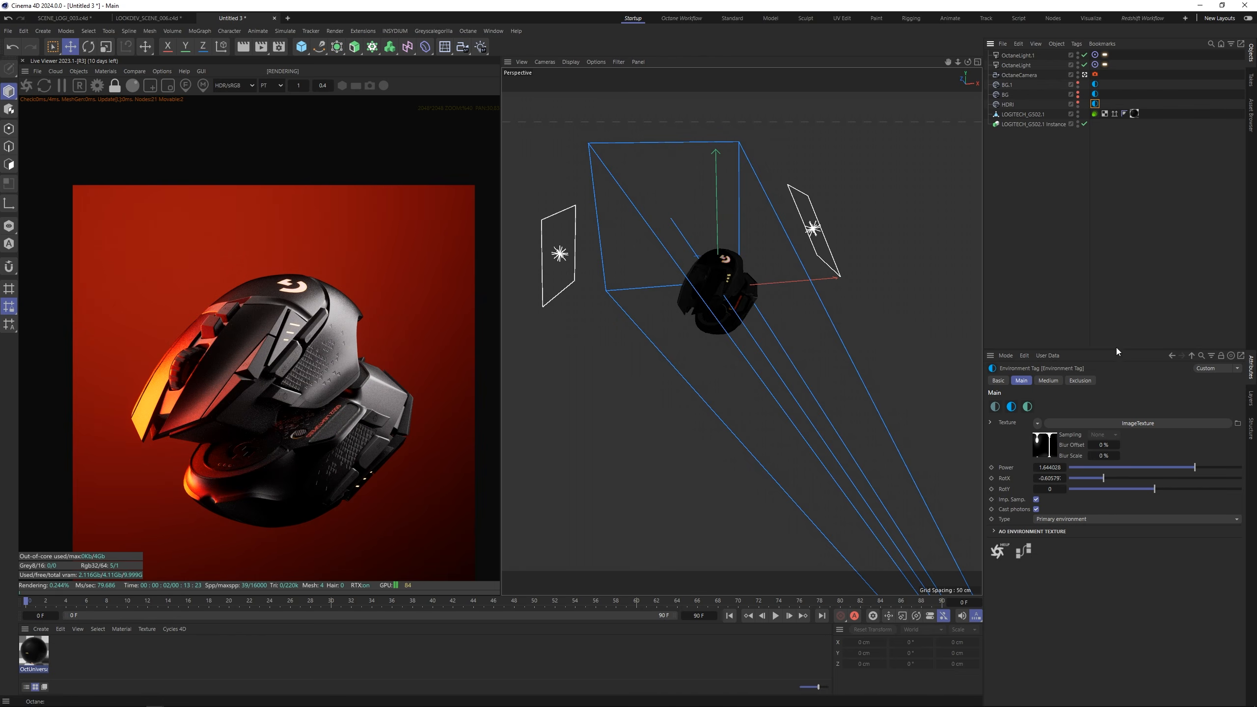
Step: Store the current render in the buffer and A/B compare it with the HDRI environment's power set to 0
{"action": "left_click", "coordinate": [134, 71]}
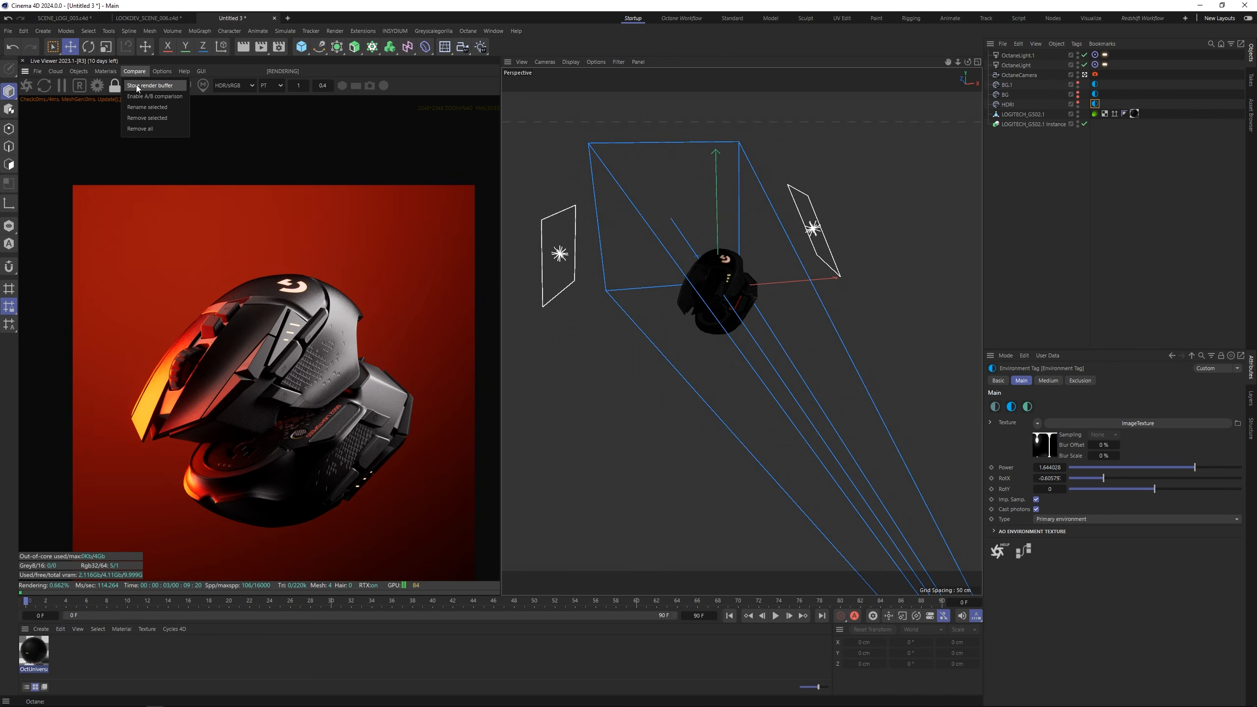
{"action": "left_click", "coordinate": [144, 88]}
{"action": "type", "text": "0"}
{"action": "key", "text": "Return"}
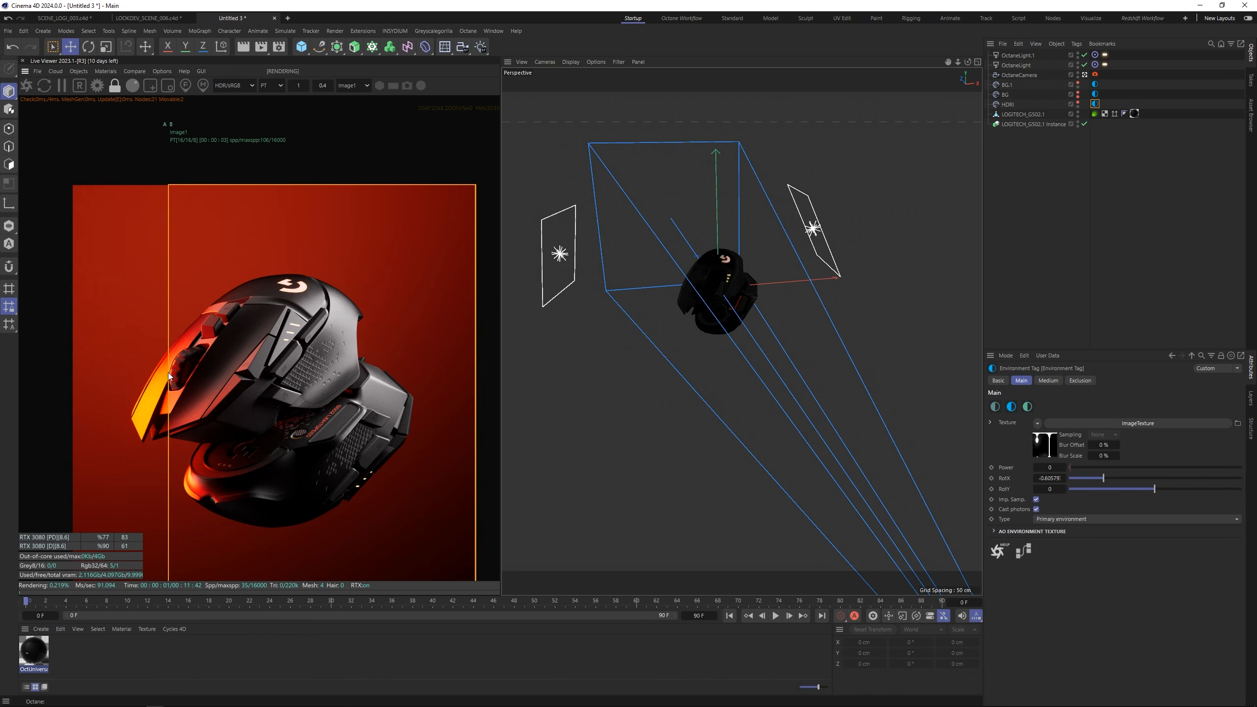
{"action": "left_click_drag", "start_coordinate": [203, 381], "coordinate": [139, 414]}
{"action": "left_click", "coordinate": [135, 72]}
{"action": "left_click", "coordinate": [148, 97]}
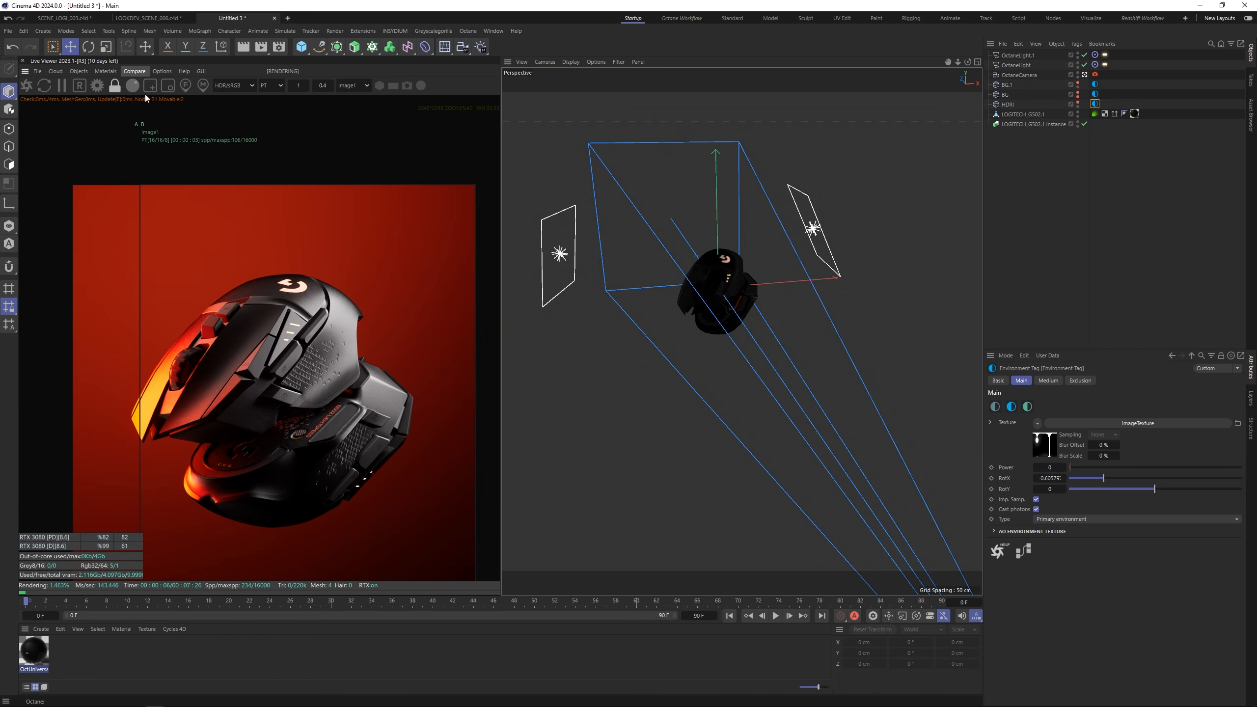
Step: Set the HDRI environment's power to about 1.07 and its RotX to about -0.449, checking with the lights off and on
{"action": "left_click_drag", "start_coordinate": [1086, 468], "coordinate": [1126, 479]}
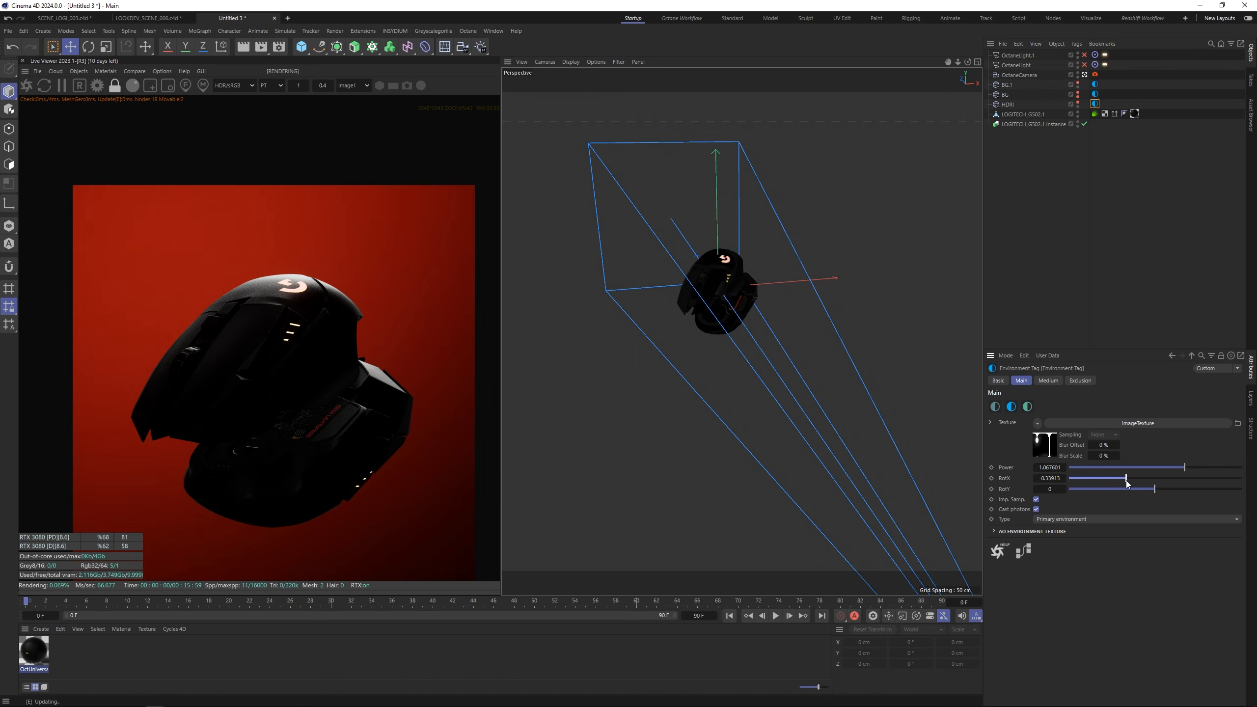
{"action": "left_click_drag", "start_coordinate": [1127, 484], "coordinate": [1145, 484]}
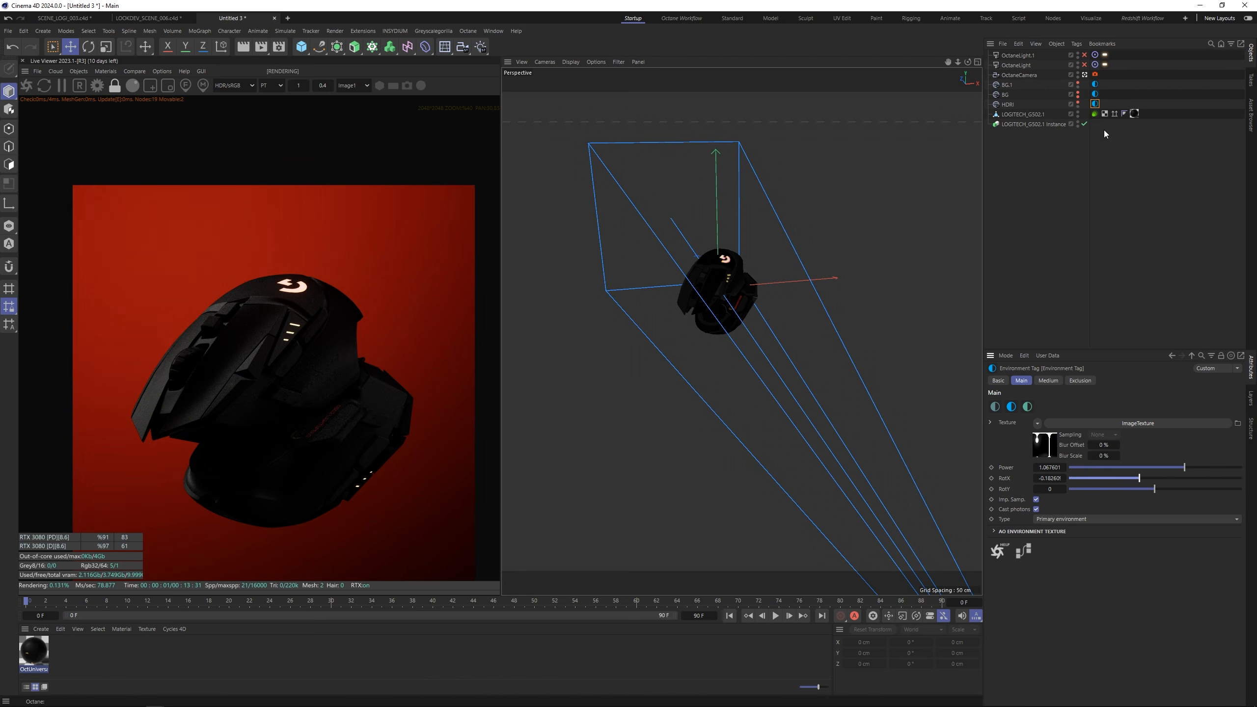
{"action": "left_click_drag", "start_coordinate": [1084, 65], "coordinate": [1085, 55]}
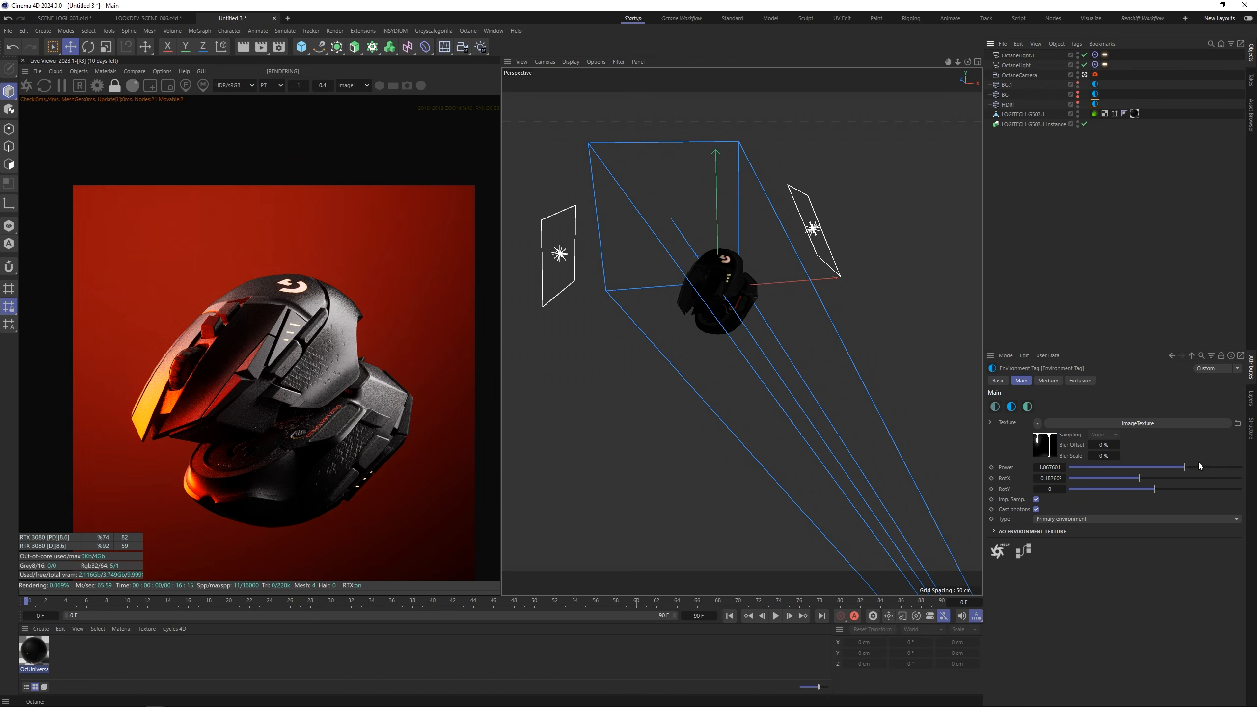
{"action": "left_click_drag", "start_coordinate": [1139, 478], "coordinate": [1184, 478]}
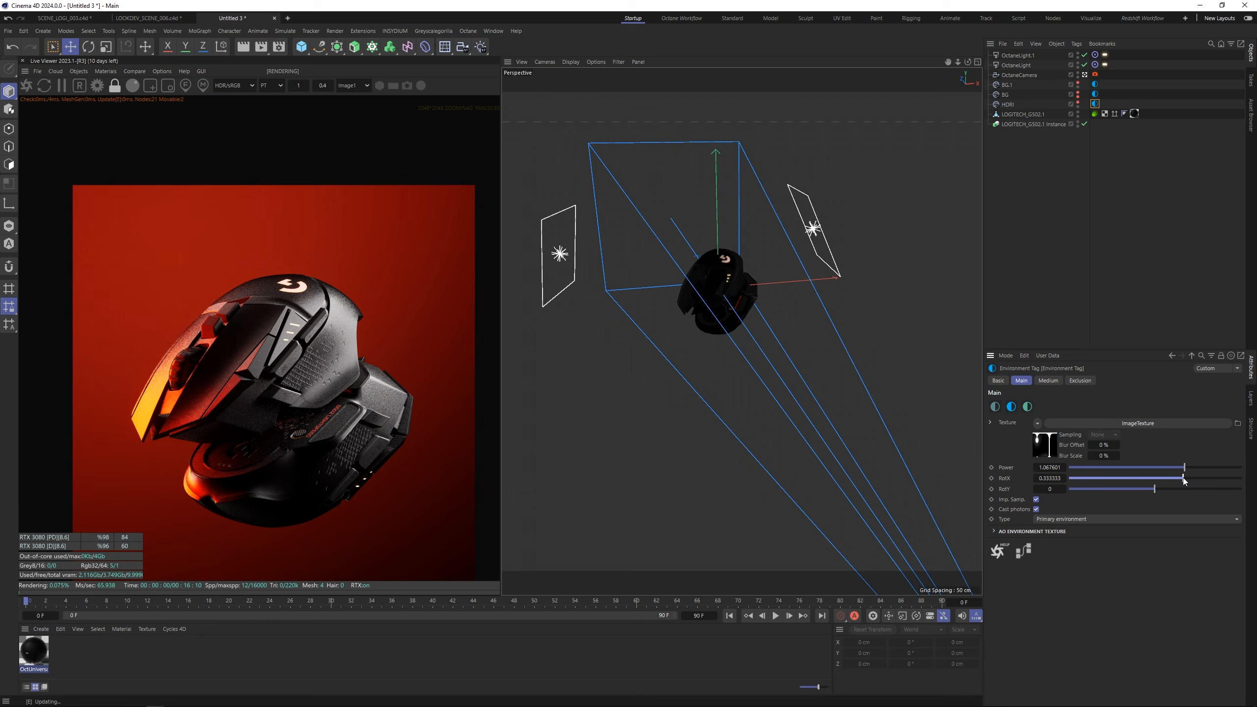
{"action": "left_click_drag", "start_coordinate": [1187, 479], "coordinate": [1126, 483]}
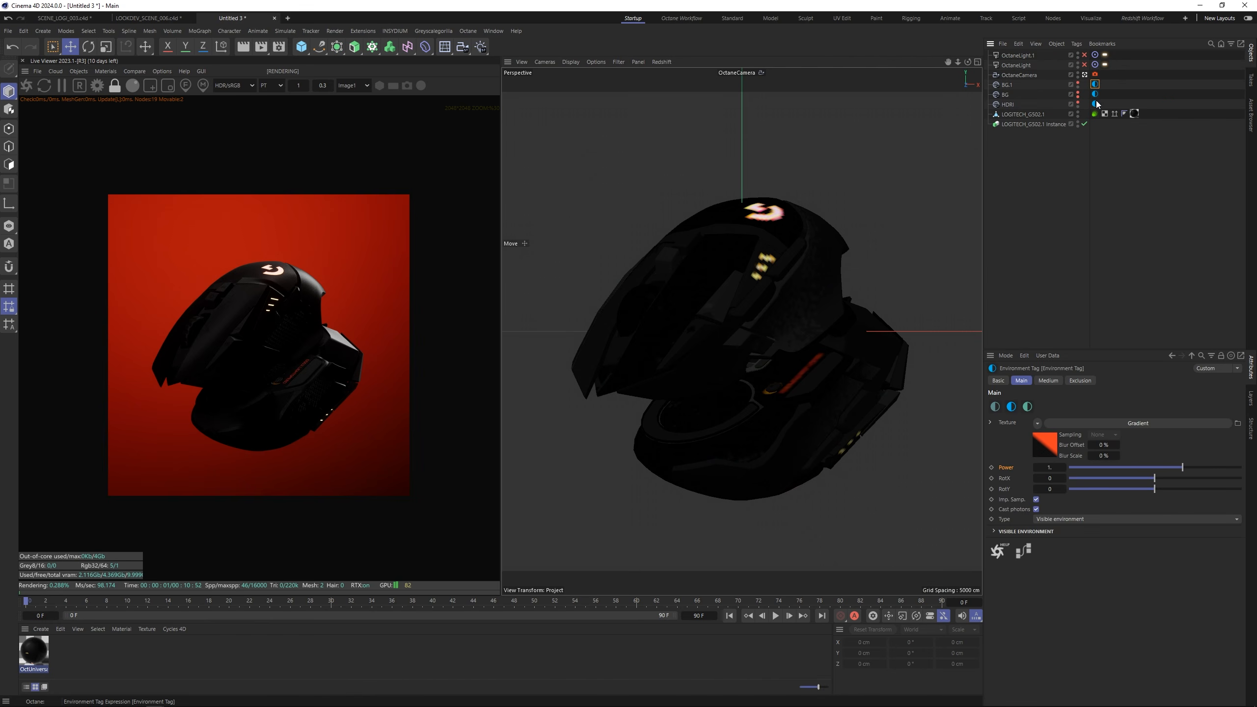
Step: Set the HDRI environment's power to about 0.15 and re-enable both Octane lights
{"action": "left_click_drag", "start_coordinate": [1184, 467], "coordinate": [1172, 473]}
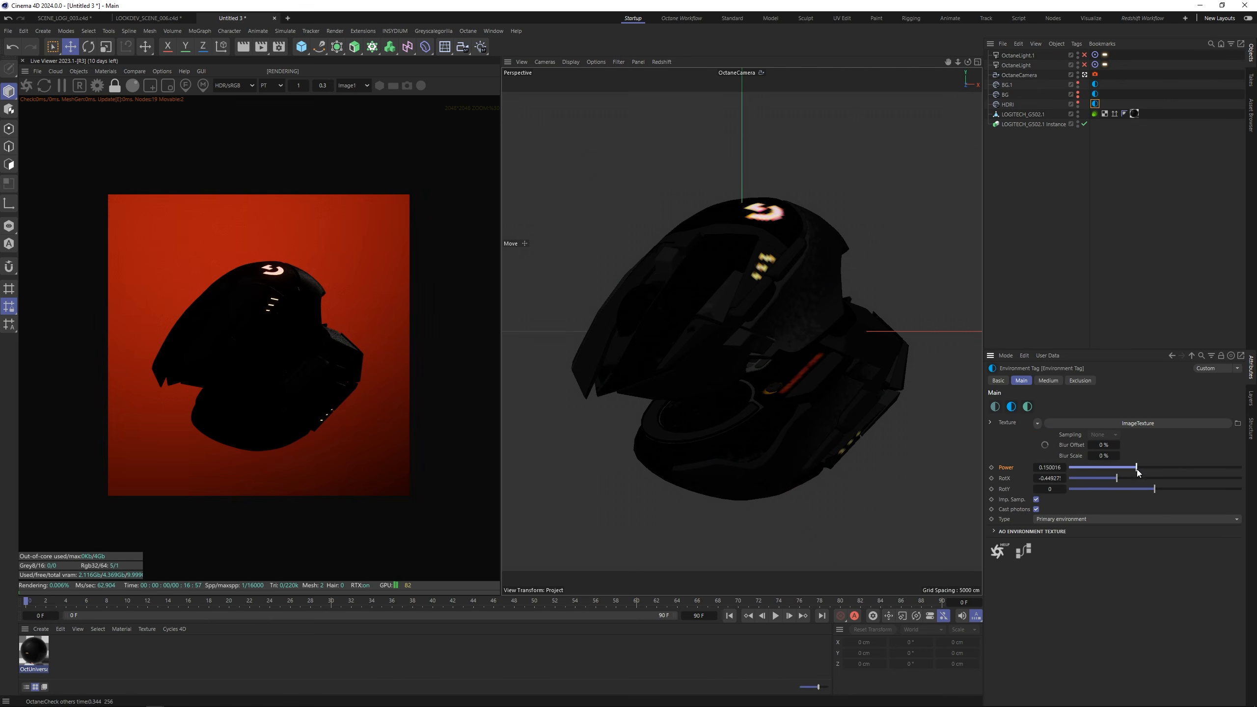
{"action": "left_click", "coordinate": [1154, 216]}
{"action": "left_click", "coordinate": [1085, 55]}
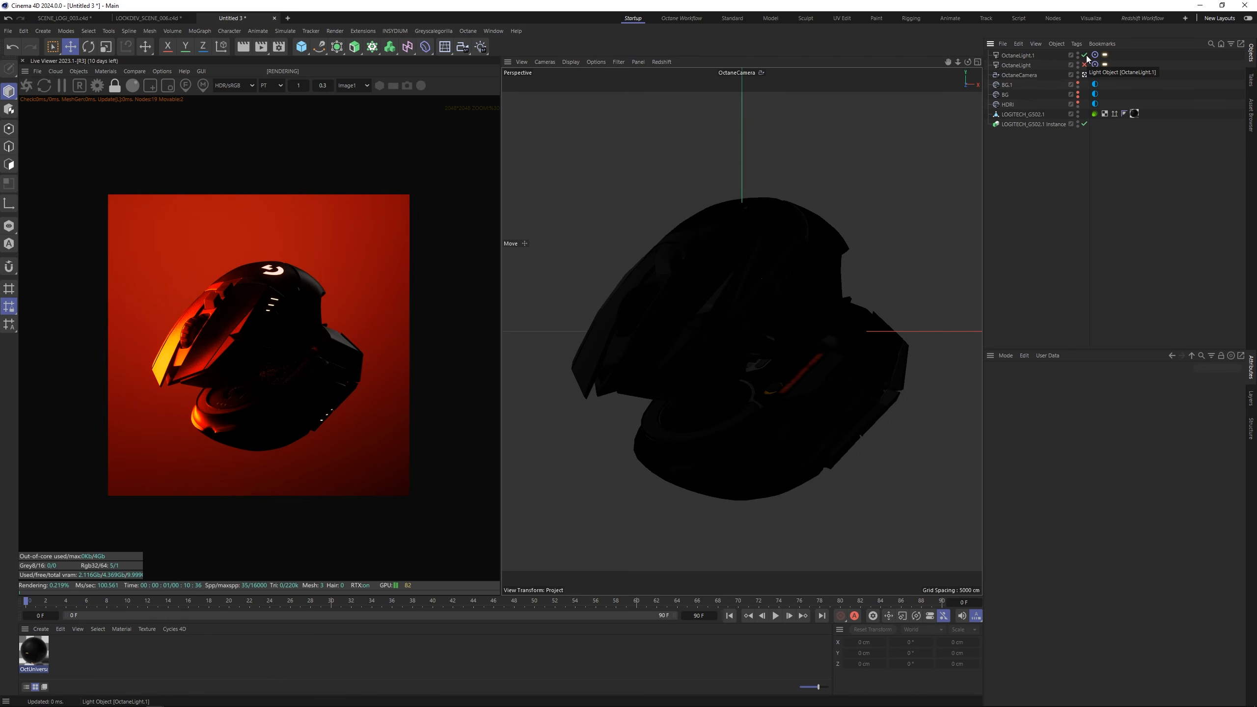
{"action": "left_click", "coordinate": [1085, 64]}
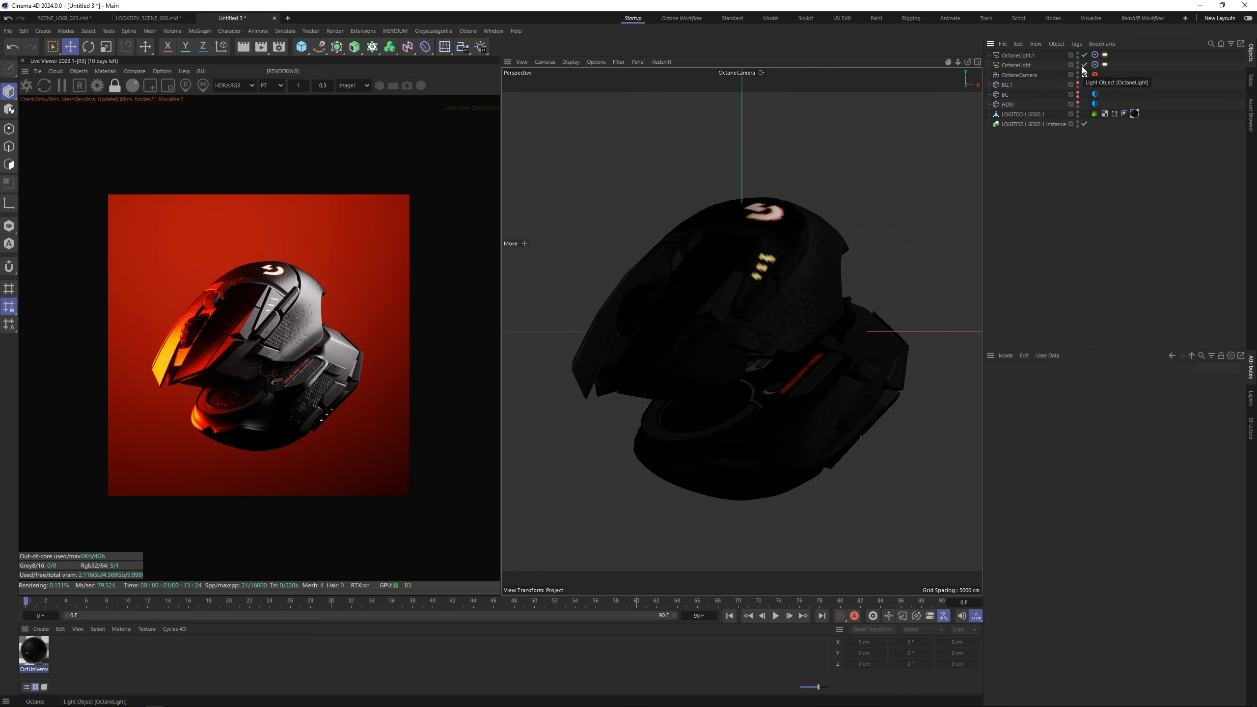
Step: Select the mouse model and its instance together and rotate them to try new orientations in the camera frame
{"action": "left_click", "coordinate": [1041, 116]}
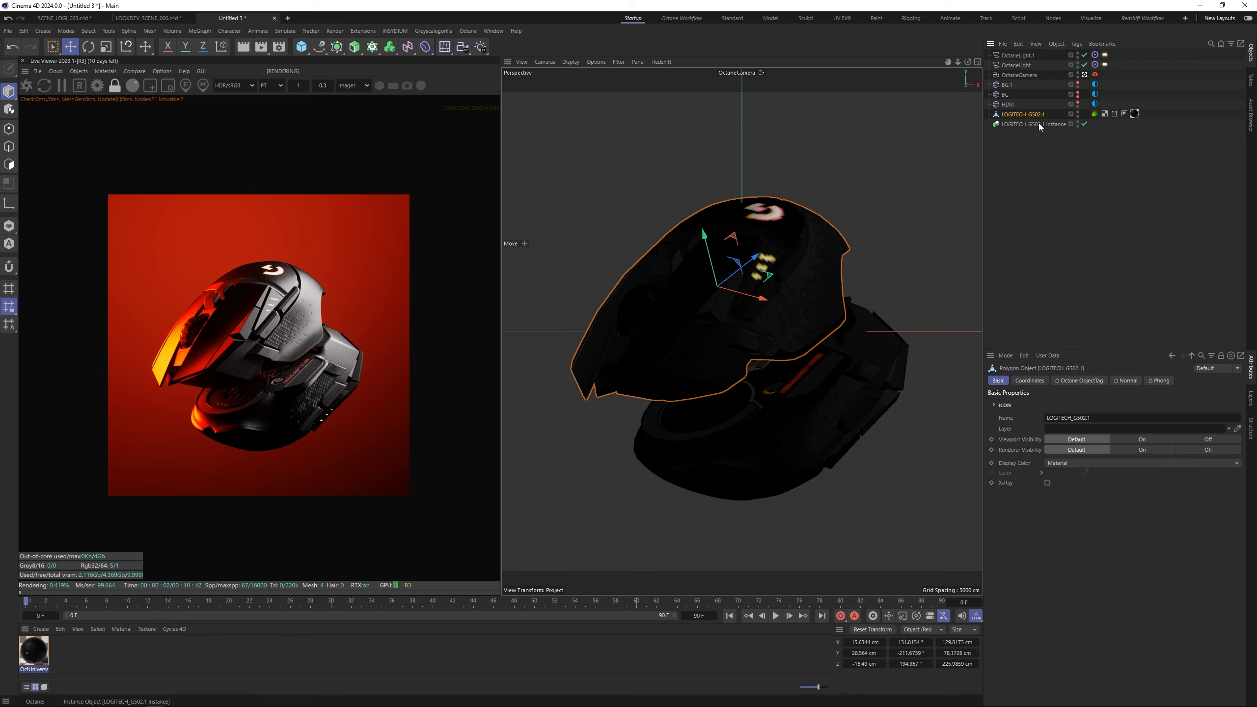
{"action": "left_click", "coordinate": [1040, 124], "text": "ctrl"}
{"action": "key", "text": "r"}
{"action": "left_click_drag", "start_coordinate": [760, 327], "coordinate": [737, 307]}
{"action": "scroll", "coordinate": [280, 331], "scroll_direction": "up", "scroll_amount": 1}
{"action": "scroll", "coordinate": [316, 350], "scroll_direction": "down", "scroll_amount": 1}
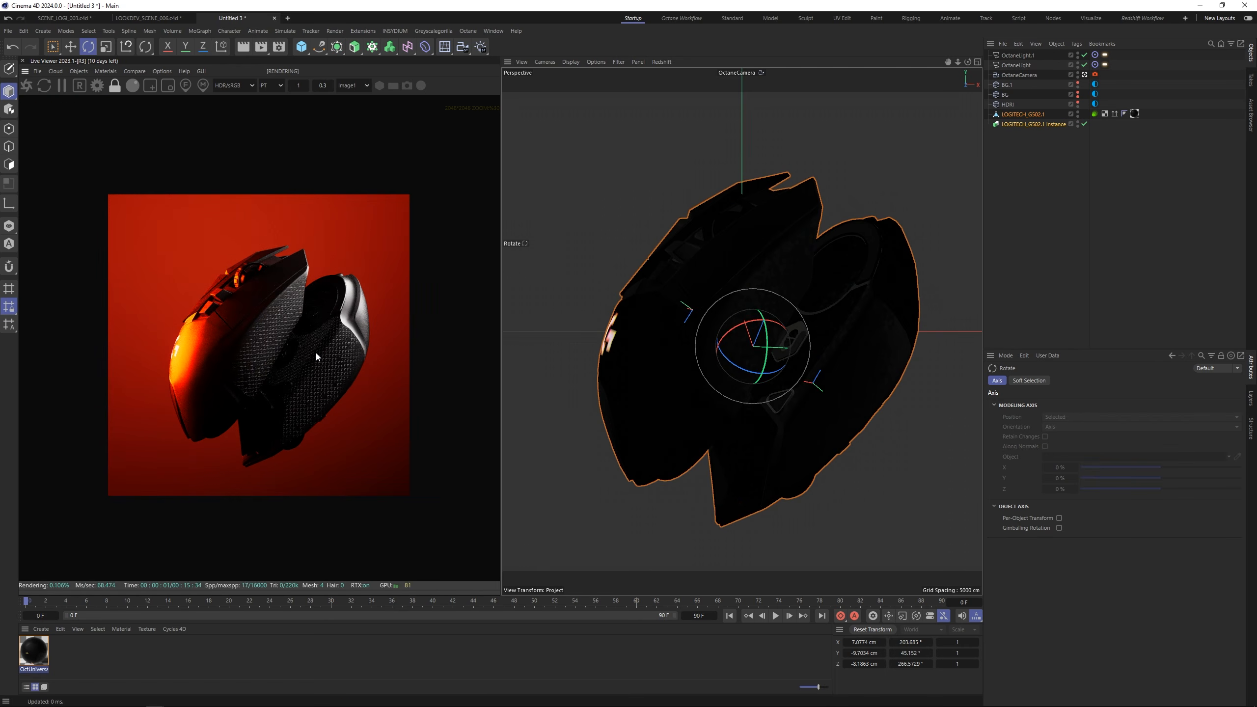
{"action": "scroll", "coordinate": [315, 350], "scroll_direction": "up", "scroll_amount": 1}
{"action": "left_click_drag", "start_coordinate": [729, 361], "coordinate": [745, 327]}
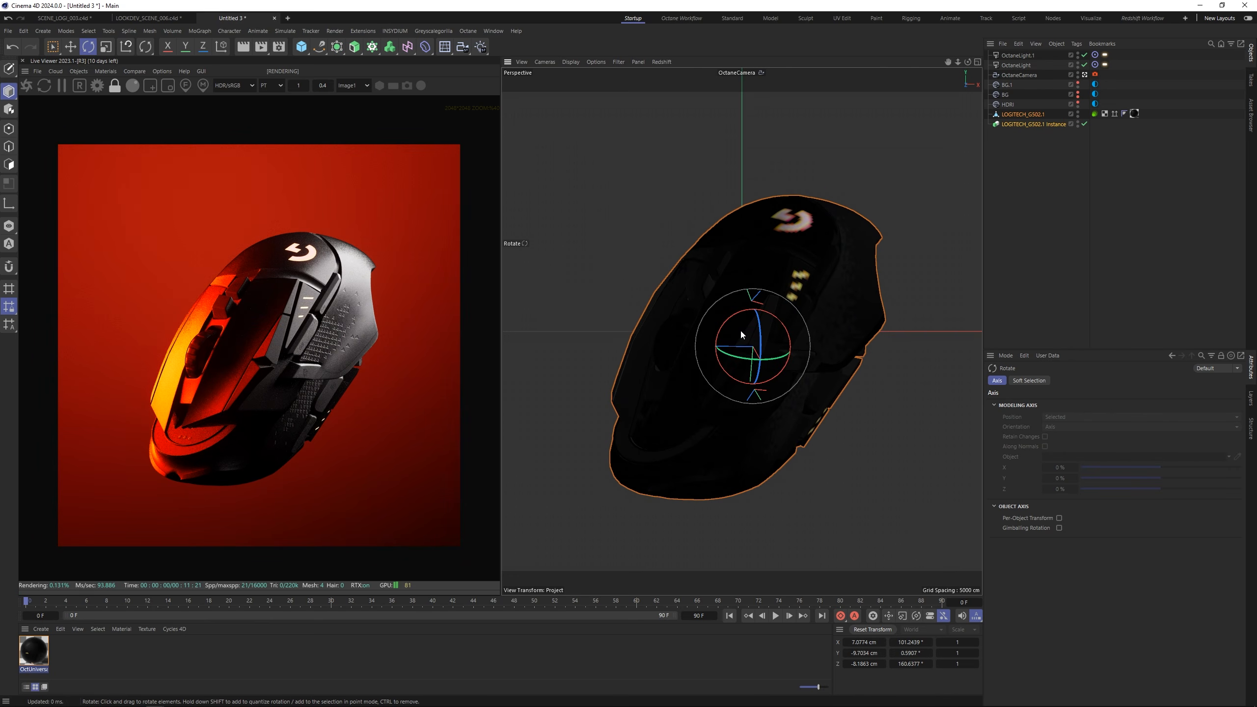
Step: Compare the render with the mouse instance disabled and enabled, leaving it enabled
{"action": "left_click", "coordinate": [1084, 124]}
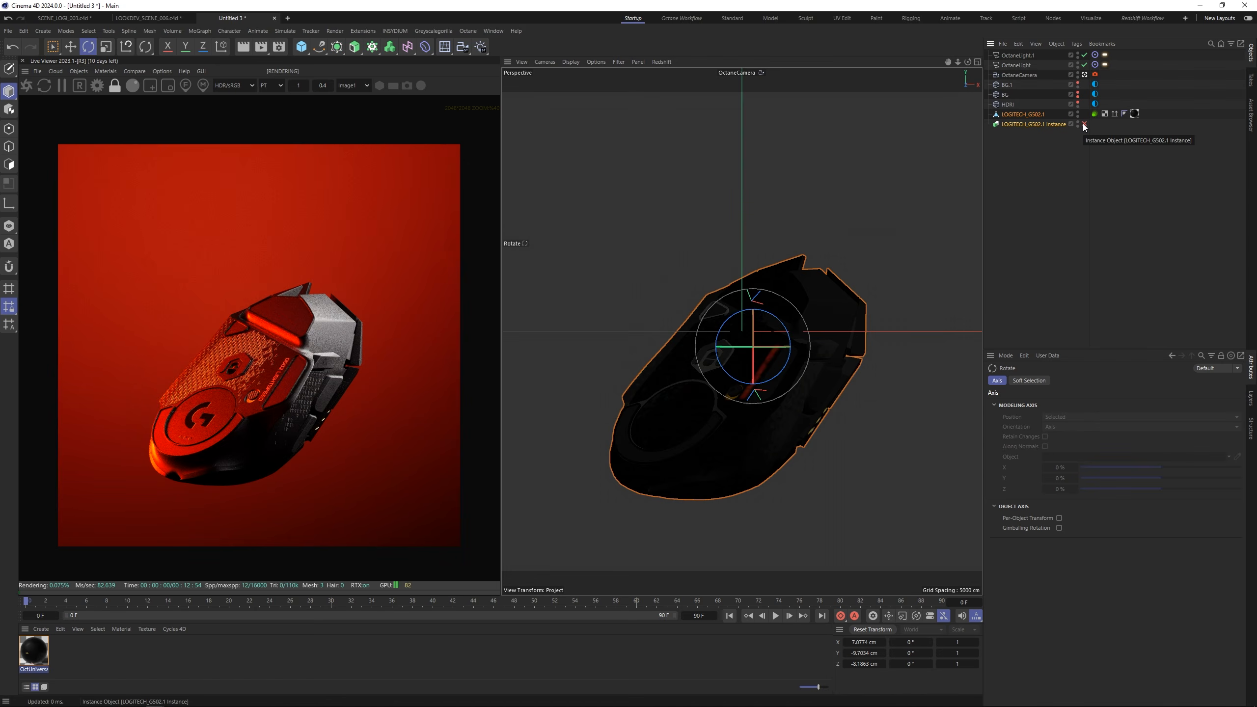
{"action": "left_click", "coordinate": [1084, 124]}
{"action": "left_click", "coordinate": [1105, 126]}
{"action": "left_click", "coordinate": [1085, 124]}
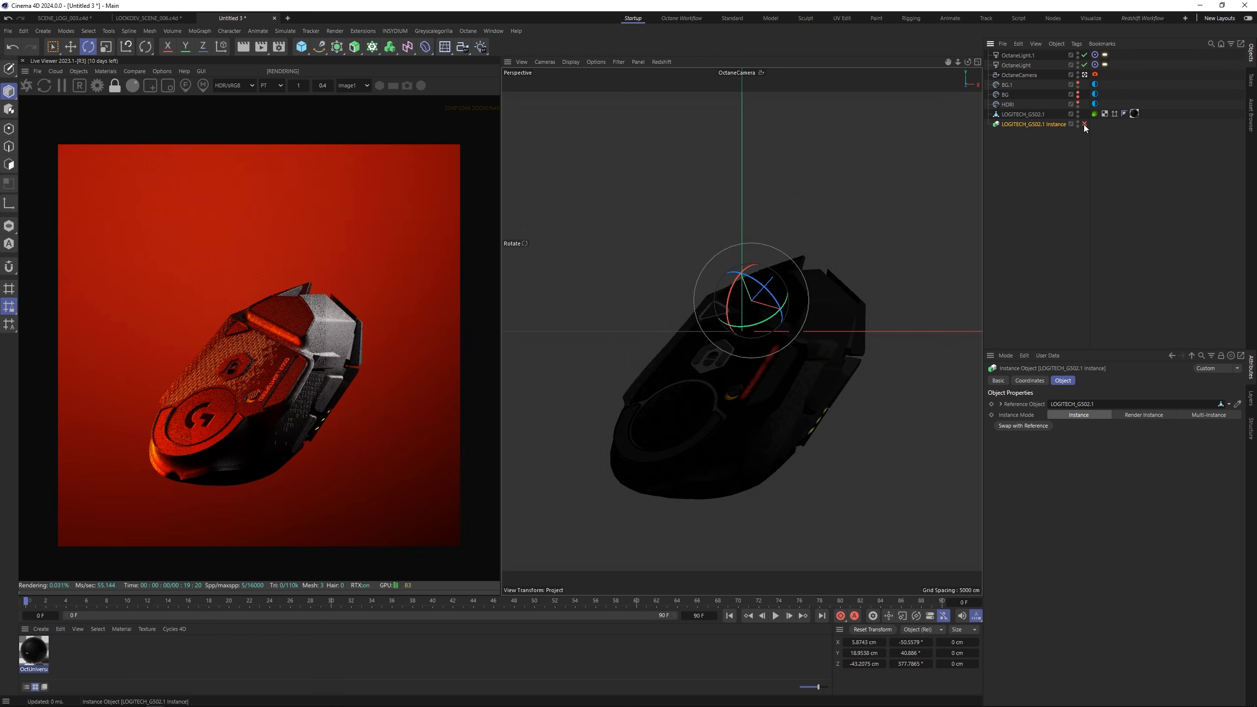
{"action": "left_click", "coordinate": [1085, 123]}
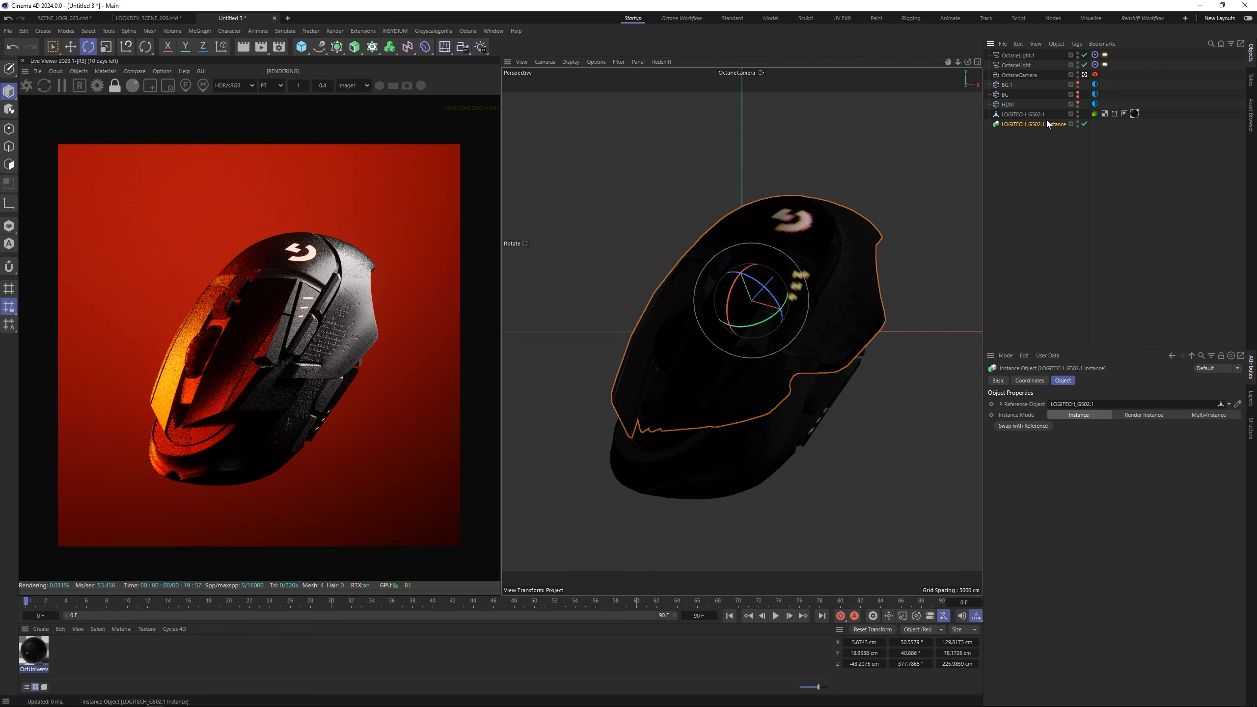
Step: Rotate and reposition the mouse model and its instance together into an angled, separated product pose
{"action": "left_click", "coordinate": [1029, 116], "text": "ctrl"}
{"action": "mouse_move", "coordinate": [757, 308]}
{"action": "left_mouse_down"}
{"action": "mouse_move", "coordinate": [676, 394]}
{"action": "mouse_move", "coordinate": [744, 401]}
{"action": "mouse_move", "coordinate": [731, 332]}
{"action": "mouse_move", "coordinate": [750, 377]}
{"action": "mouse_move", "coordinate": [742, 401]}
{"action": "mouse_move", "coordinate": [763, 325]}
{"action": "mouse_move", "coordinate": [746, 322]}
{"action": "mouse_move", "coordinate": [746, 381]}
{"action": "mouse_move", "coordinate": [734, 300]}
{"action": "mouse_move", "coordinate": [754, 288]}
{"action": "left_mouse_up"}
{"action": "key", "text": "e"}
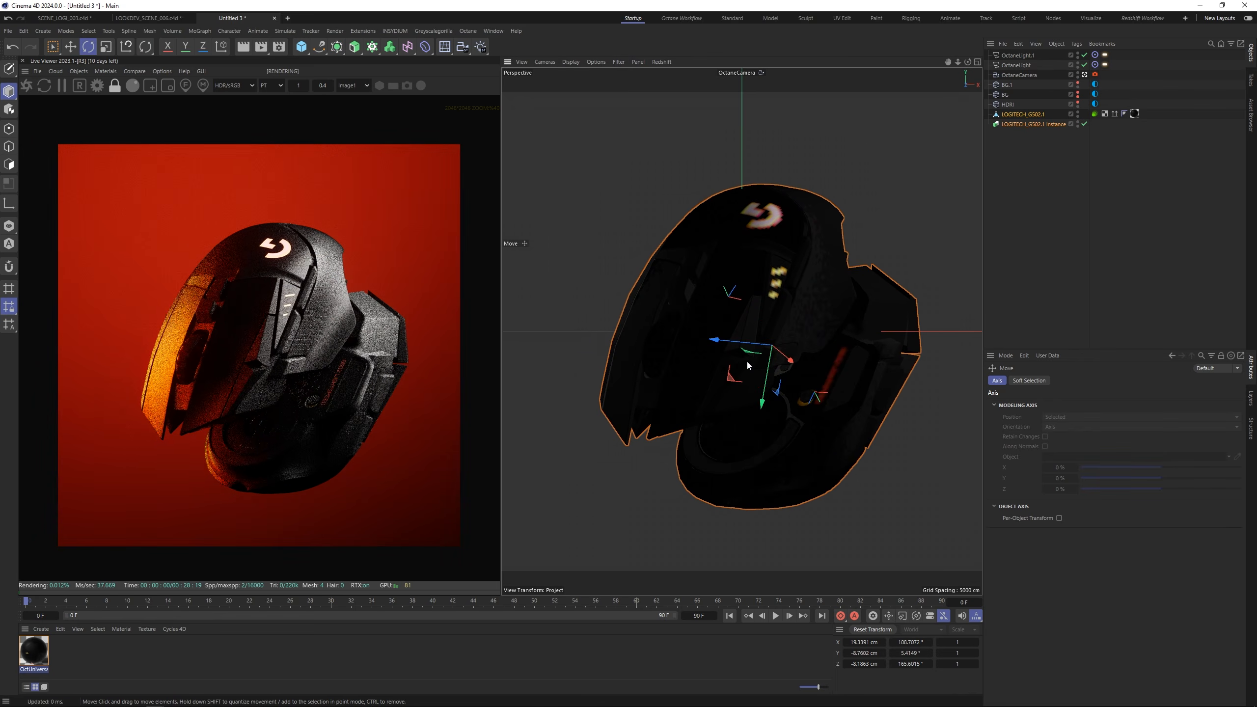
{"action": "key", "text": "r"}
{"action": "left_click_drag", "start_coordinate": [772, 347], "coordinate": [784, 308]}
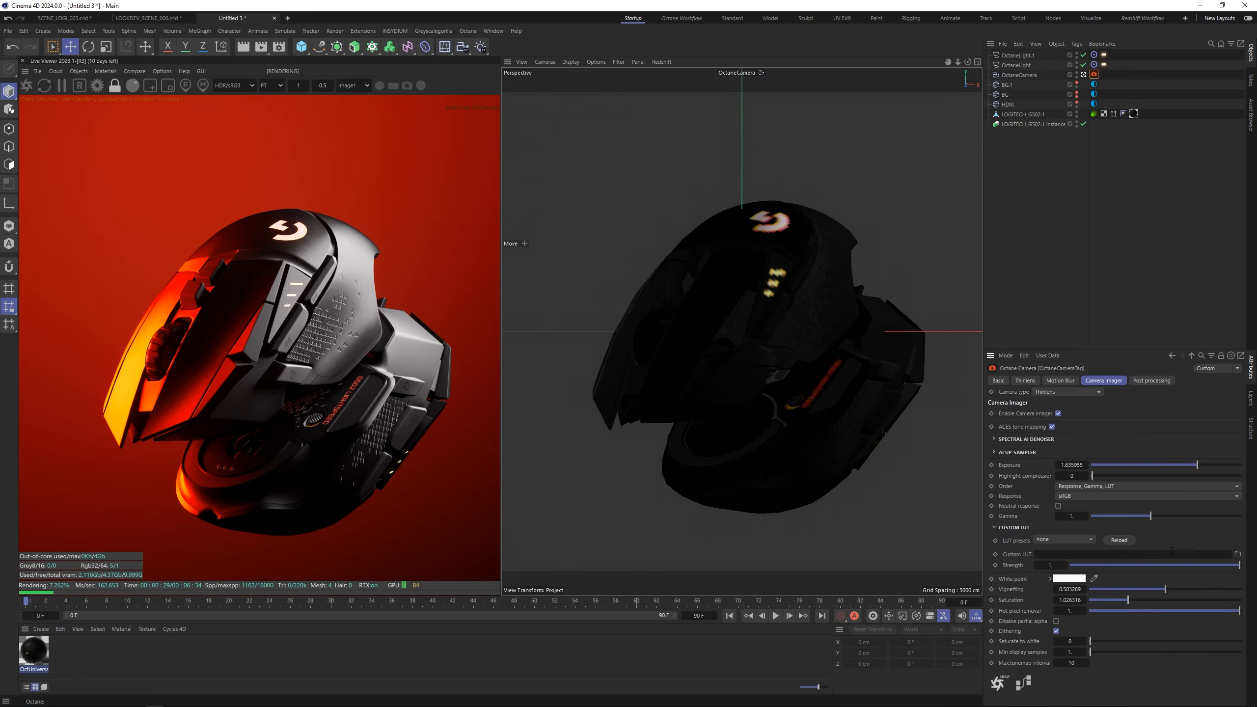
Step: Load the SV-PRODUCT-002.cube custom LUT on the Octane camera, disable ACES tone mapping, and set highlight compression to 1
{"action": "left_click", "coordinate": [1237, 554]}
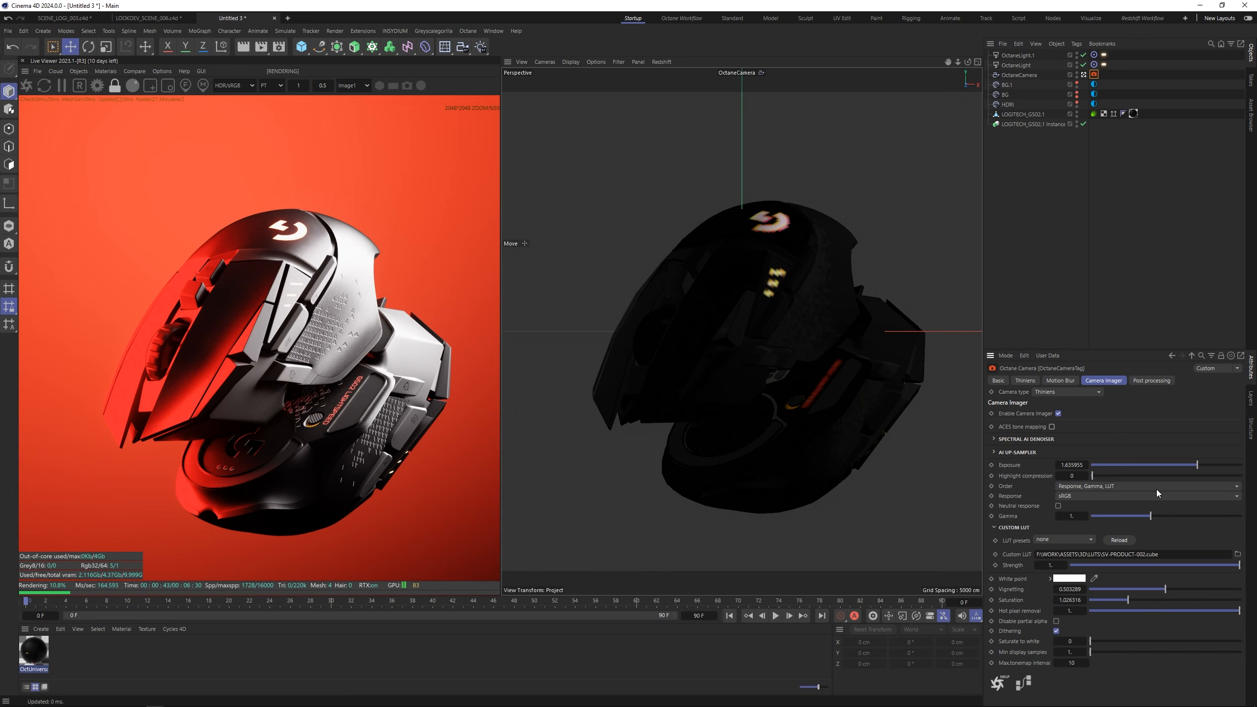
{"action": "left_click_drag", "start_coordinate": [1116, 476], "coordinate": [1240, 476]}
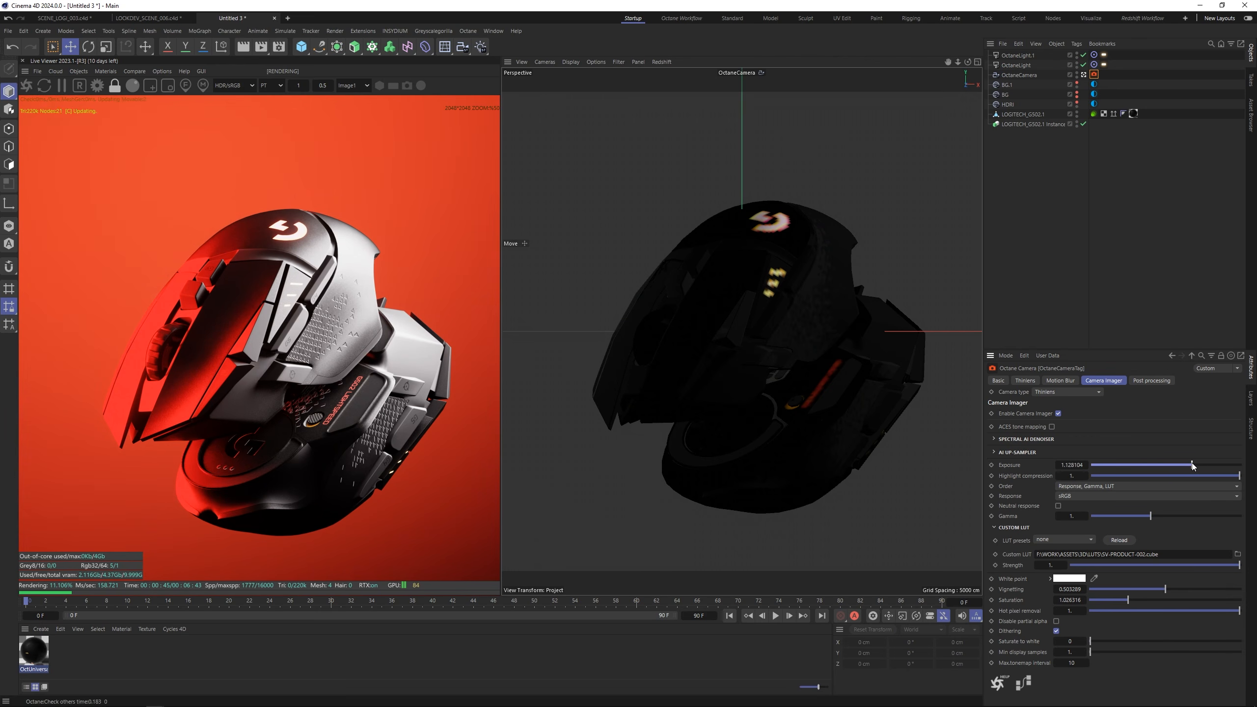
Step: Tune the camera imager with exposure about 1.13, reduced gamma, vignetting about 0.47 and saturation about 1.09
{"action": "left_click_drag", "start_coordinate": [1192, 465], "coordinate": [1188, 464]}
{"action": "left_click_drag", "start_coordinate": [1152, 517], "coordinate": [1148, 516]}
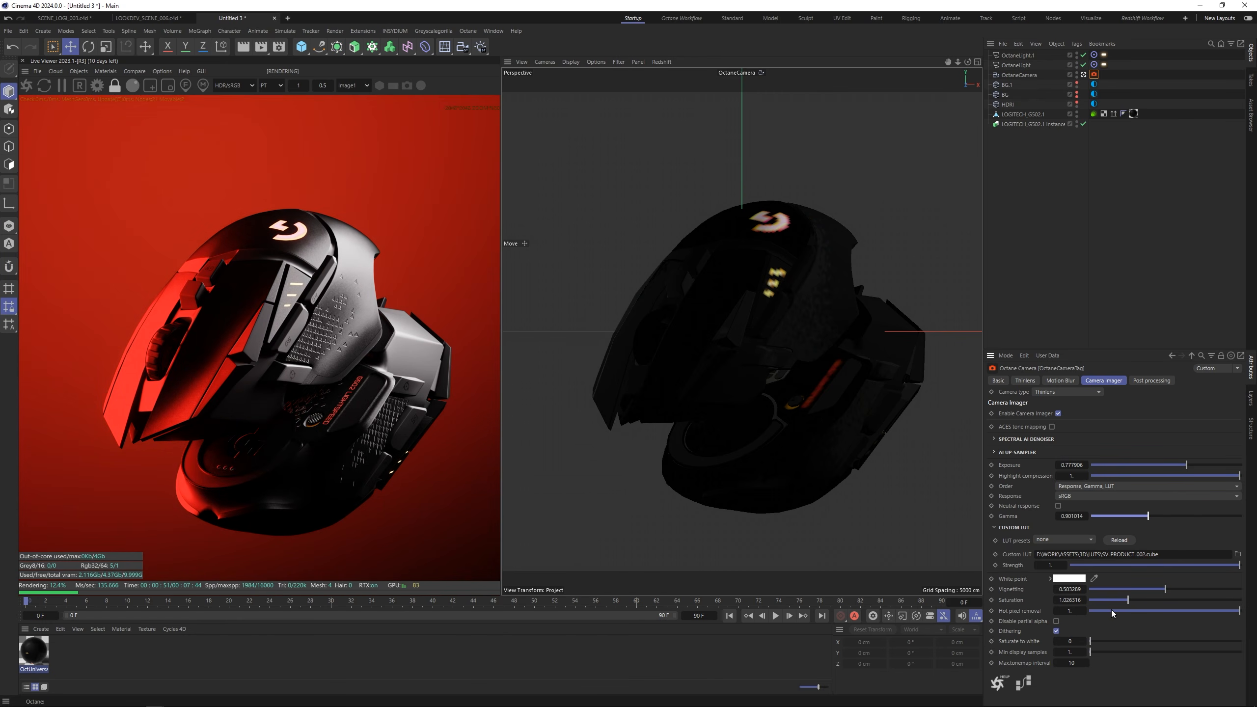
{"action": "left_click_drag", "start_coordinate": [1145, 587], "coordinate": [1159, 589]}
{"action": "scroll", "coordinate": [342, 408], "scroll_direction": "down", "scroll_amount": 1}
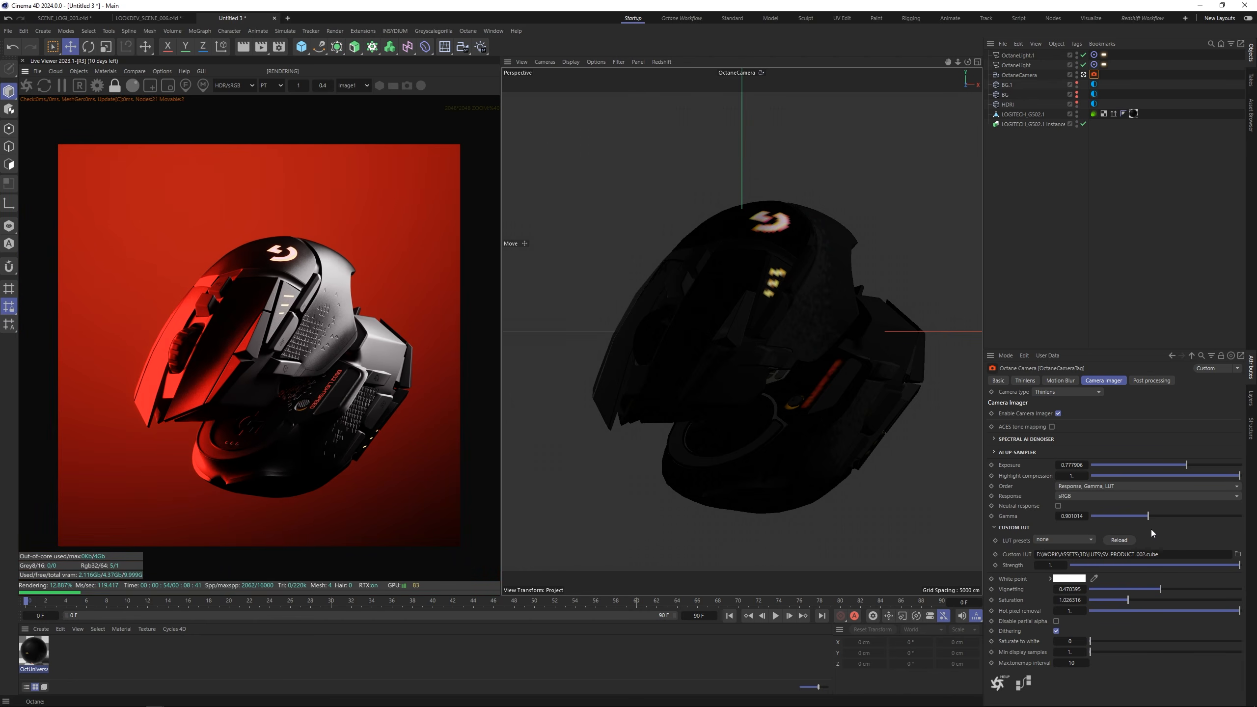
{"action": "left_click_drag", "start_coordinate": [1149, 521], "coordinate": [1147, 521]}
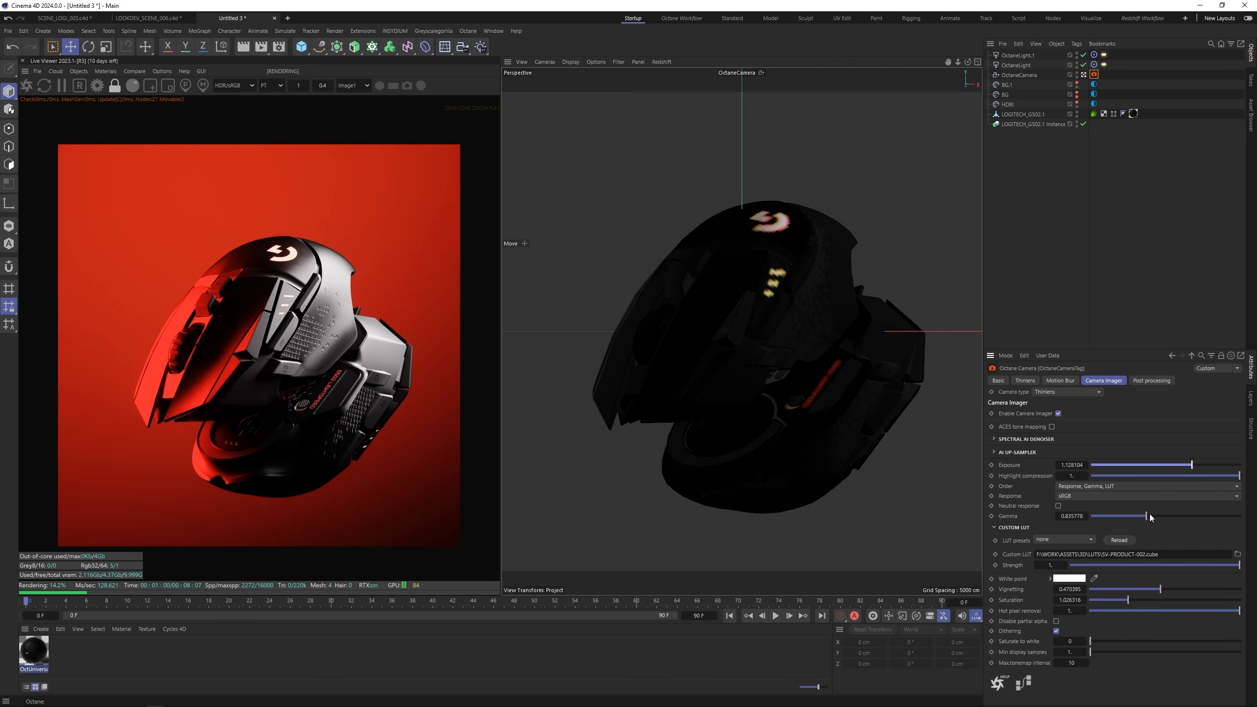
{"action": "left_click_drag", "start_coordinate": [1149, 516], "coordinate": [1144, 515]}
{"action": "left_click_drag", "start_coordinate": [1128, 600], "coordinate": [1131, 600]}
Step: Rotate both mouse models slightly and shift them within the frame to refine the composition
{"action": "left_click", "coordinate": [760, 366]}
{"action": "key", "text": "r"}
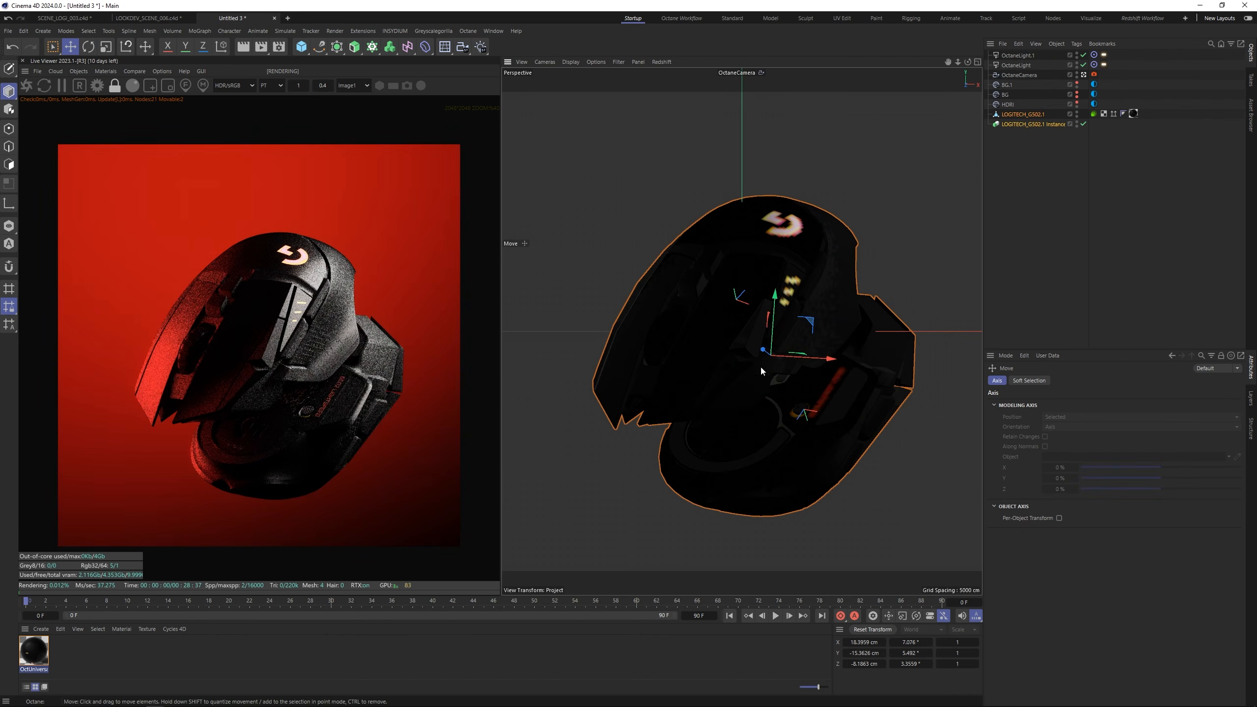
{"action": "left_click_drag", "start_coordinate": [762, 367], "coordinate": [756, 376]}
{"action": "key", "text": "e"}
{"action": "left_click_drag", "start_coordinate": [843, 280], "coordinate": [834, 282]}
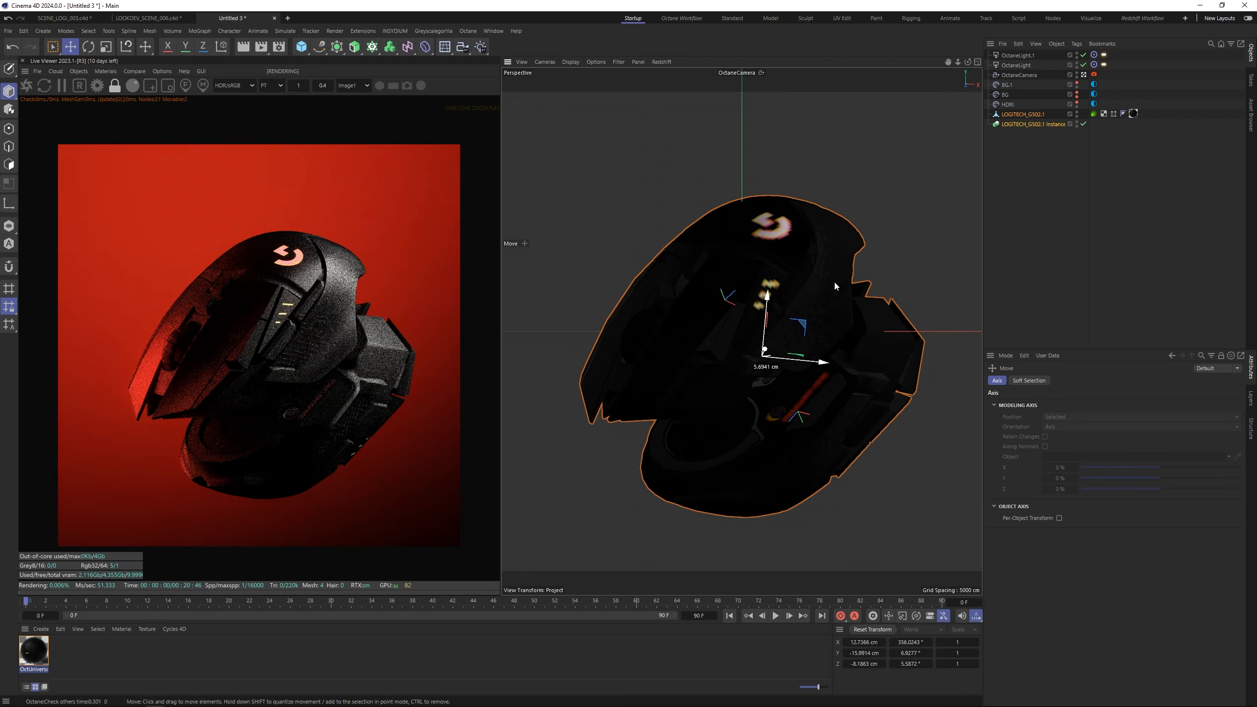
Step: Set the Octane camera imager's gamma to about 0.68
{"action": "left_click", "coordinate": [1095, 73]}
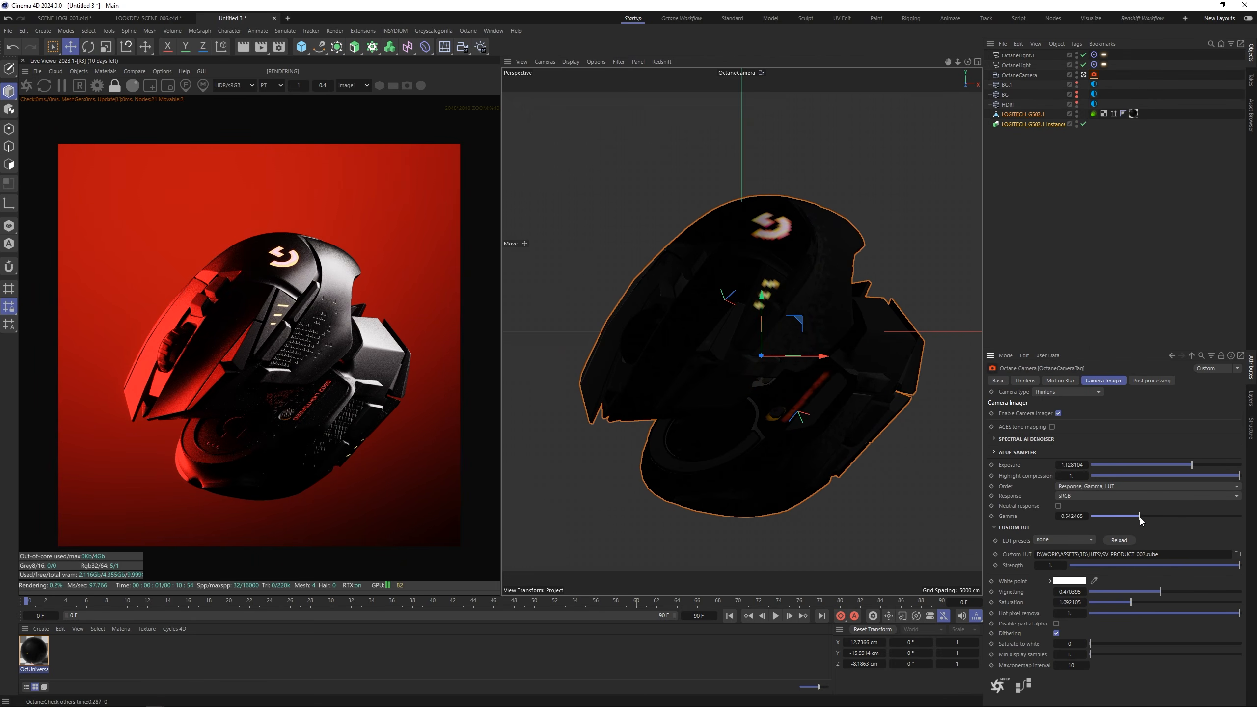
{"action": "left_click_drag", "start_coordinate": [1140, 517], "coordinate": [1141, 517]}
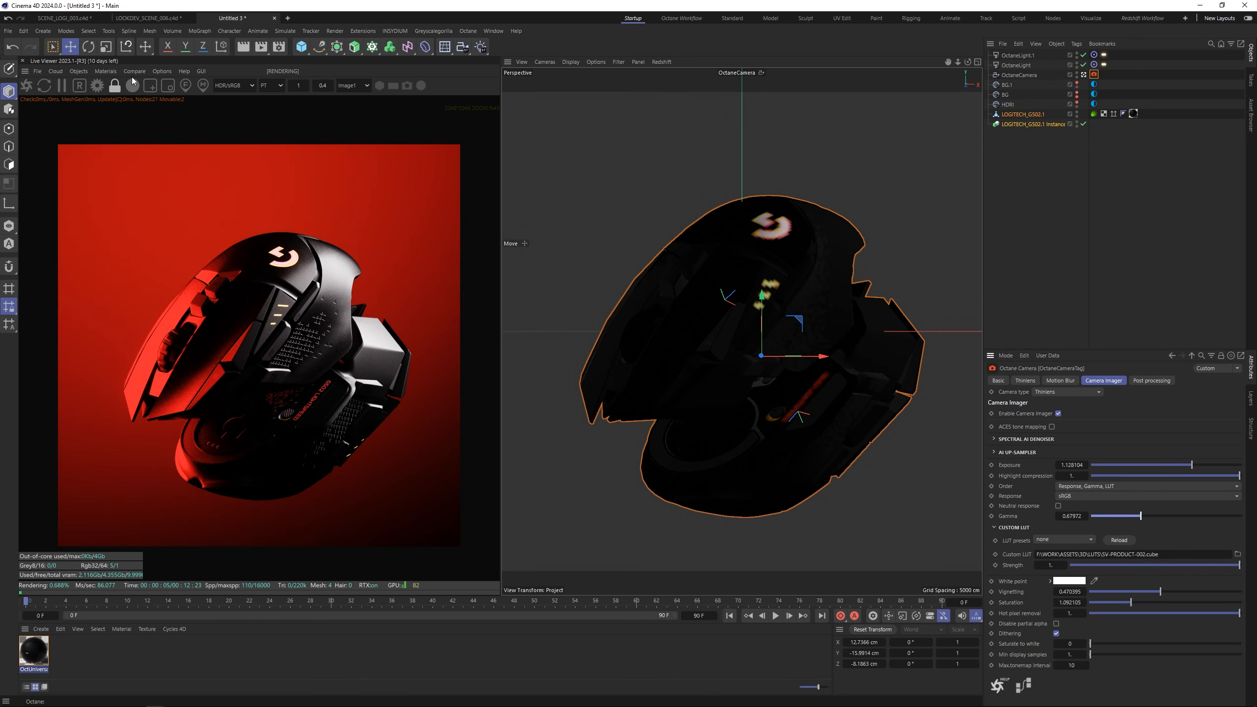
Step: In the mouse material's node graph, adjust the emission texture's color correction and reduce the blackbody emission power
{"action": "left_click", "coordinate": [106, 71]}
{"action": "left_click", "coordinate": [124, 92]}
{"action": "left_click_drag", "start_coordinate": [478, 190], "coordinate": [771, 189]}
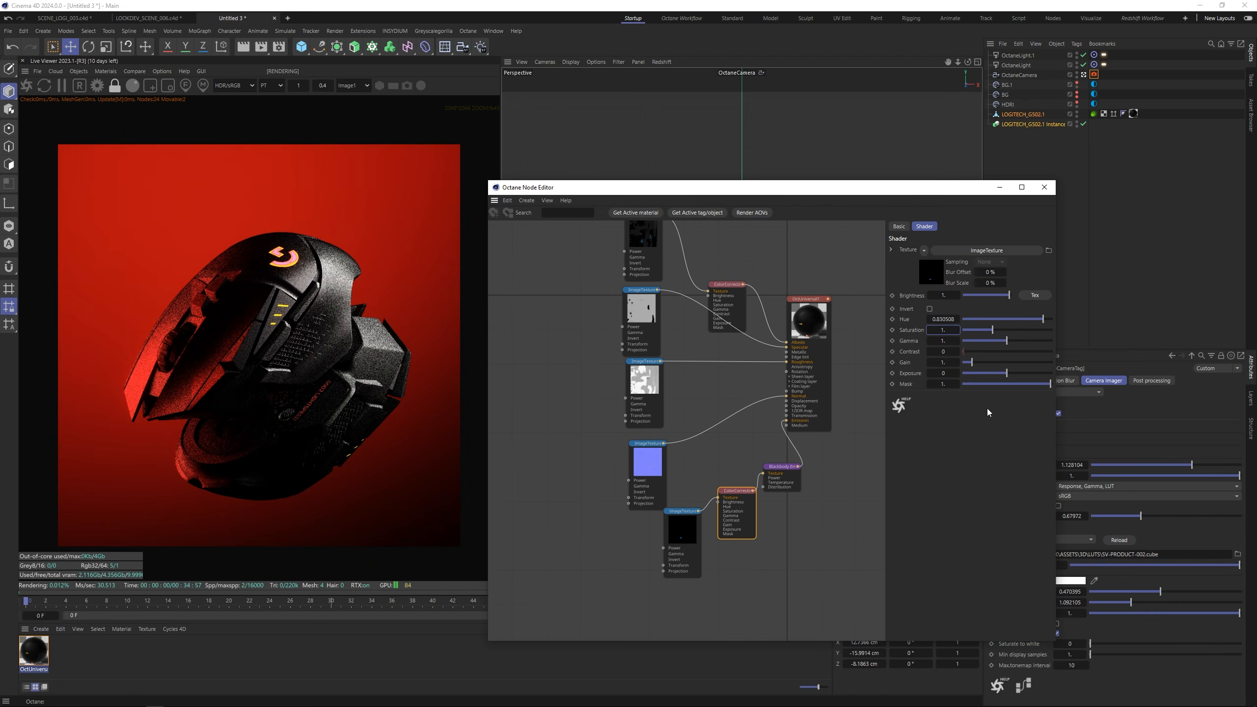
{"action": "left_click", "coordinate": [771, 466]}
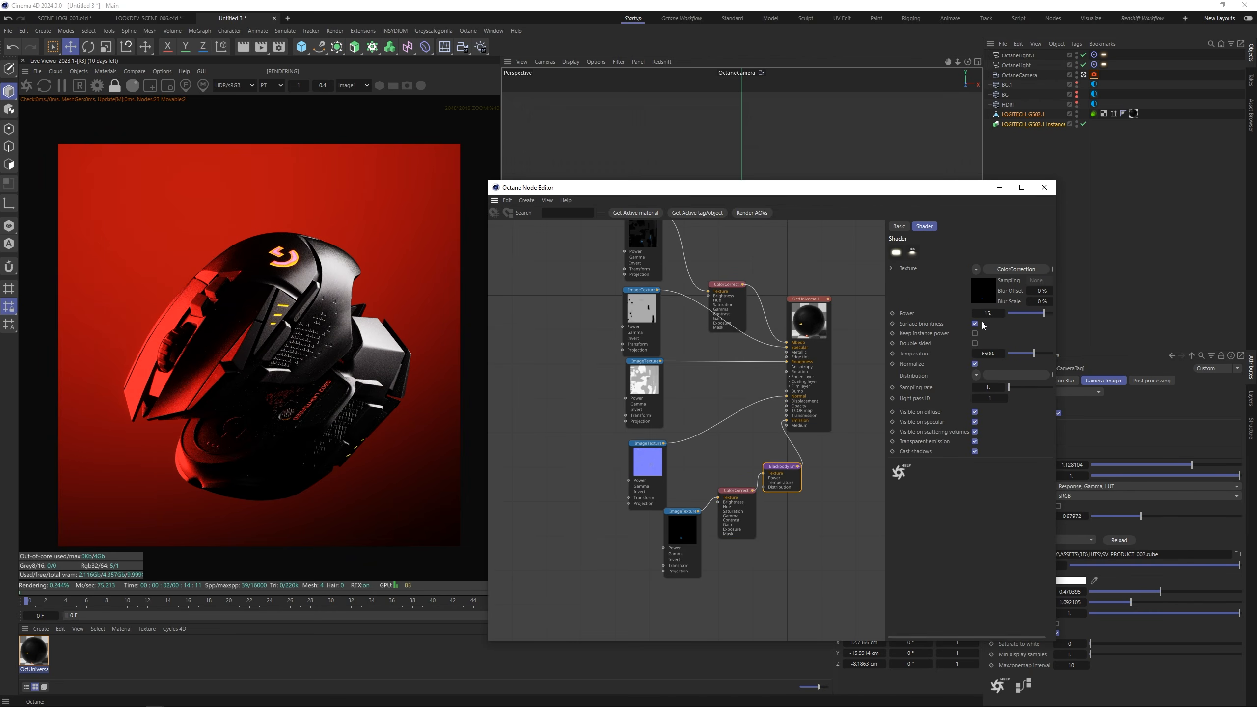
{"action": "left_click_drag", "start_coordinate": [1030, 312], "coordinate": [1035, 312]}
Step: Move both mouse models slightly to recenter them in the frame and deselect them
{"action": "left_click_drag", "start_coordinate": [798, 334], "coordinate": [790, 325]}
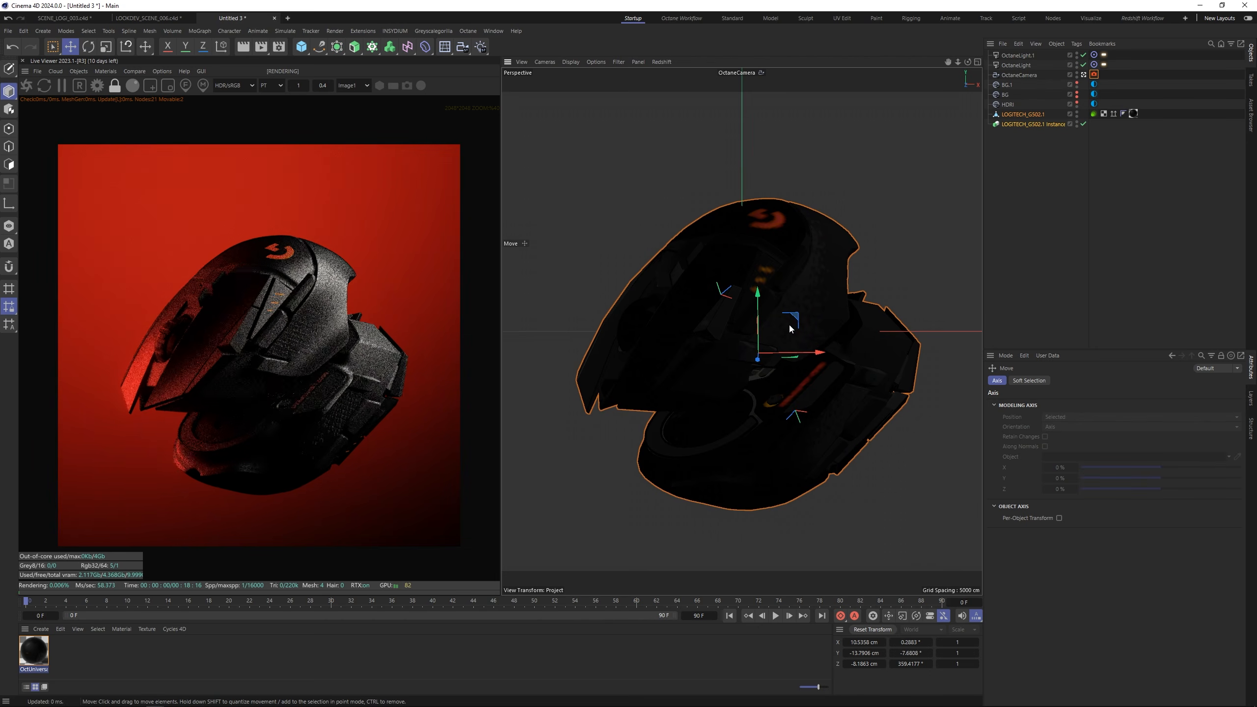
{"action": "left_click", "coordinate": [1077, 207]}
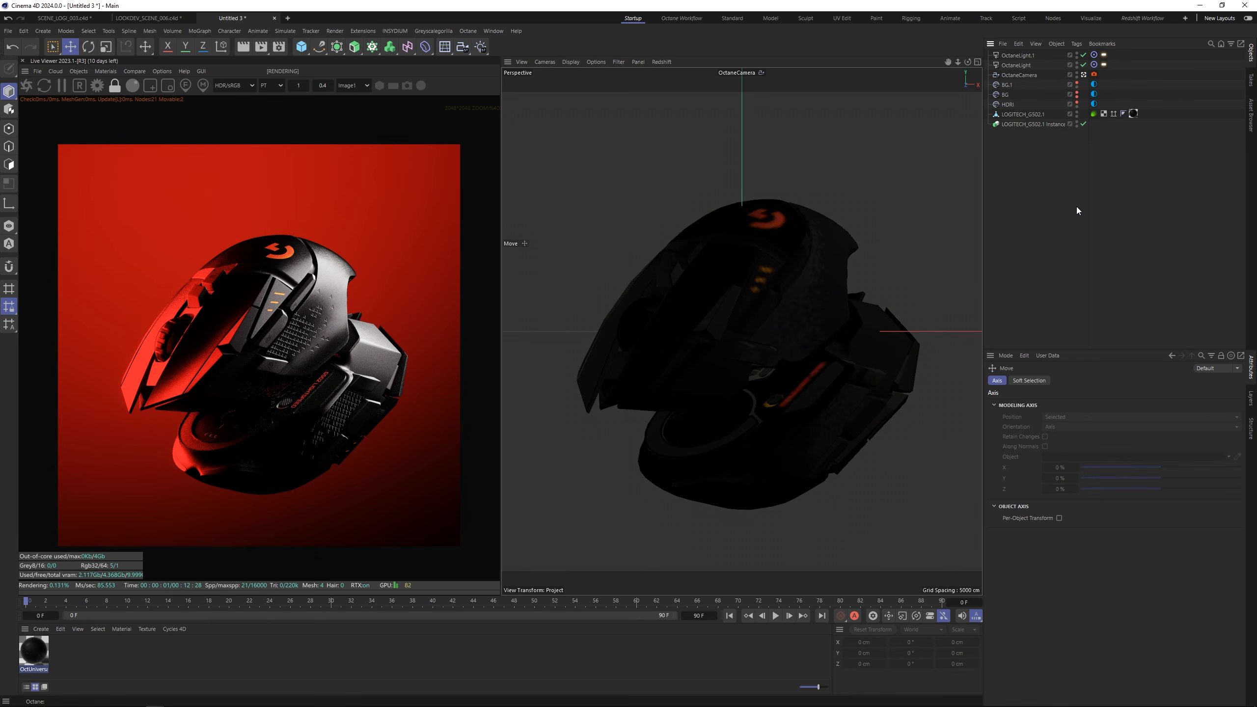
Step: Lighten the dark knot of the BG.1 environment's gradient to a value of 19%
{"action": "left_click", "coordinate": [1094, 83]}
{"action": "left_click", "coordinate": [1051, 443]}
{"action": "double_click", "coordinate": [1117, 484]}
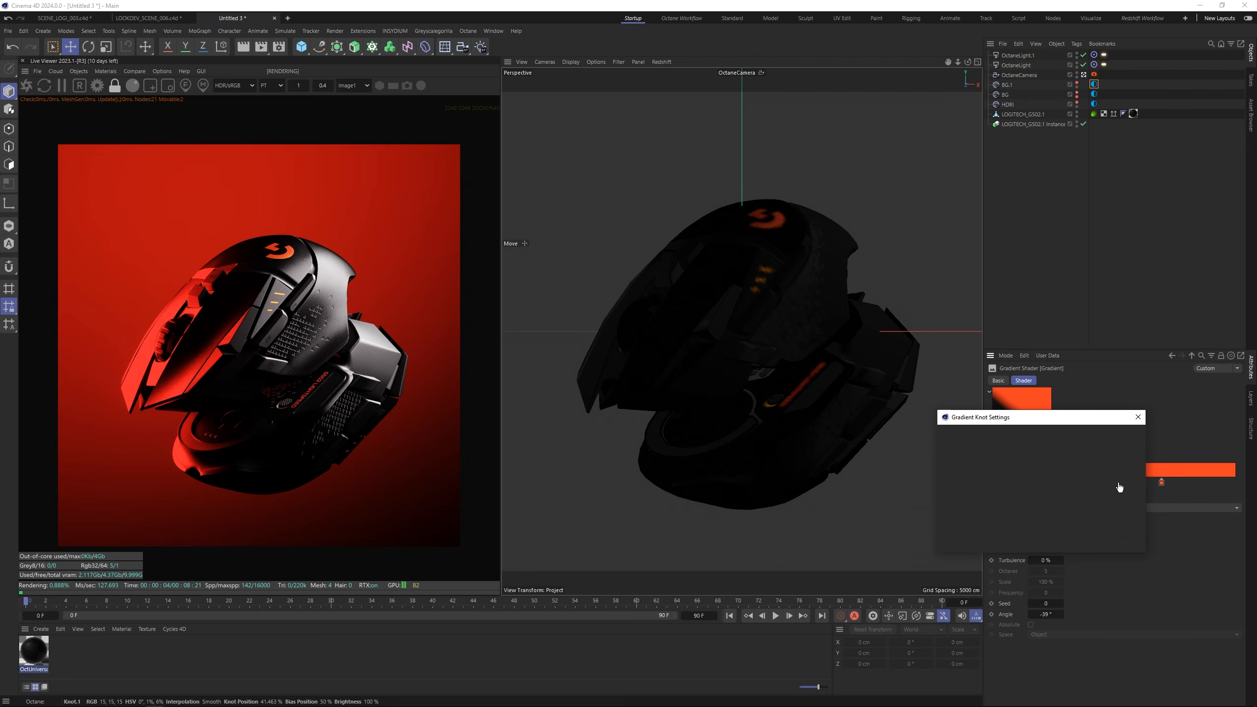
{"action": "left_click_drag", "start_coordinate": [1010, 524], "coordinate": [1012, 527]}
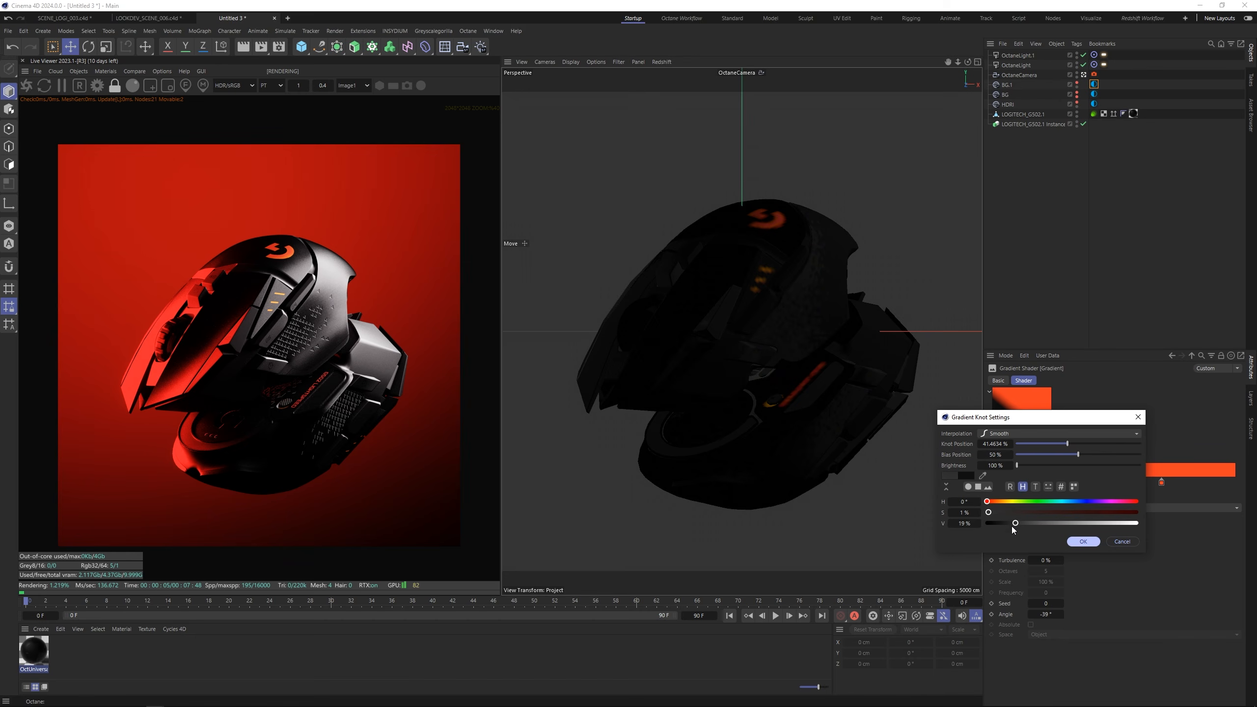
{"action": "left_click", "coordinate": [1092, 544]}
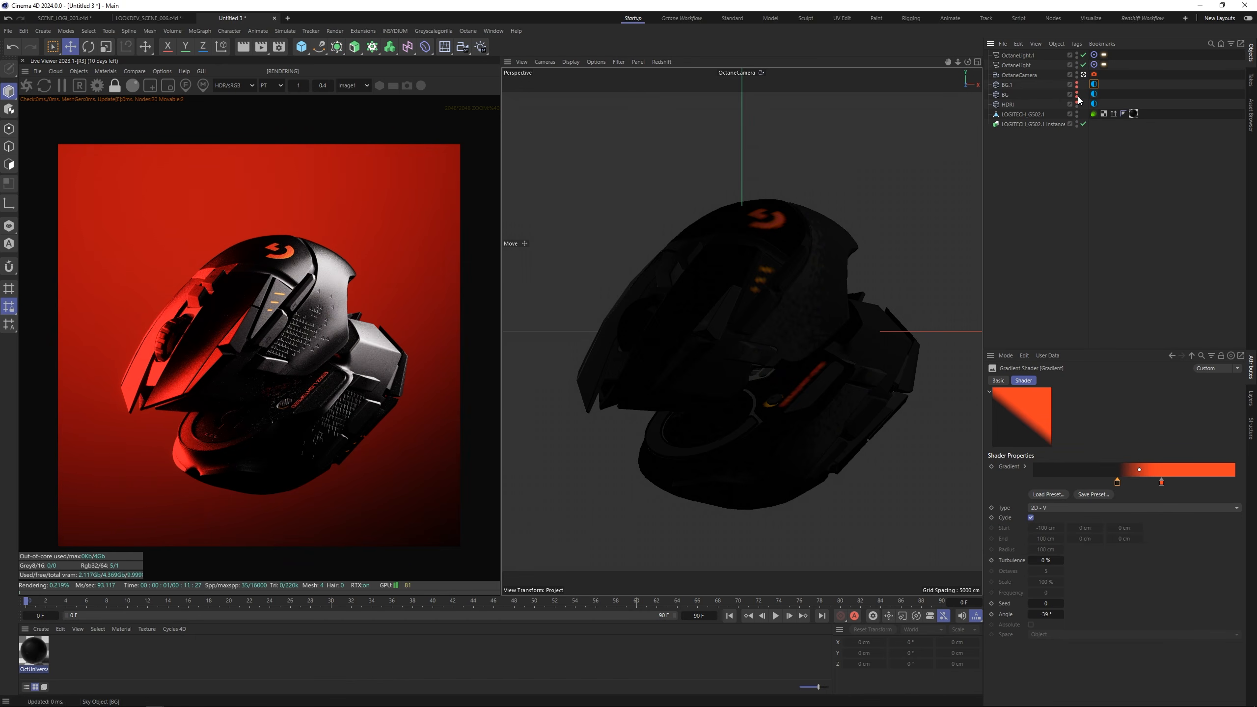
Step: Switch to the BG environment, set its black-to-white gradient's angle to 299°, and shift the gradient knots toward the dark end
{"action": "left_click", "coordinate": [1095, 94]}
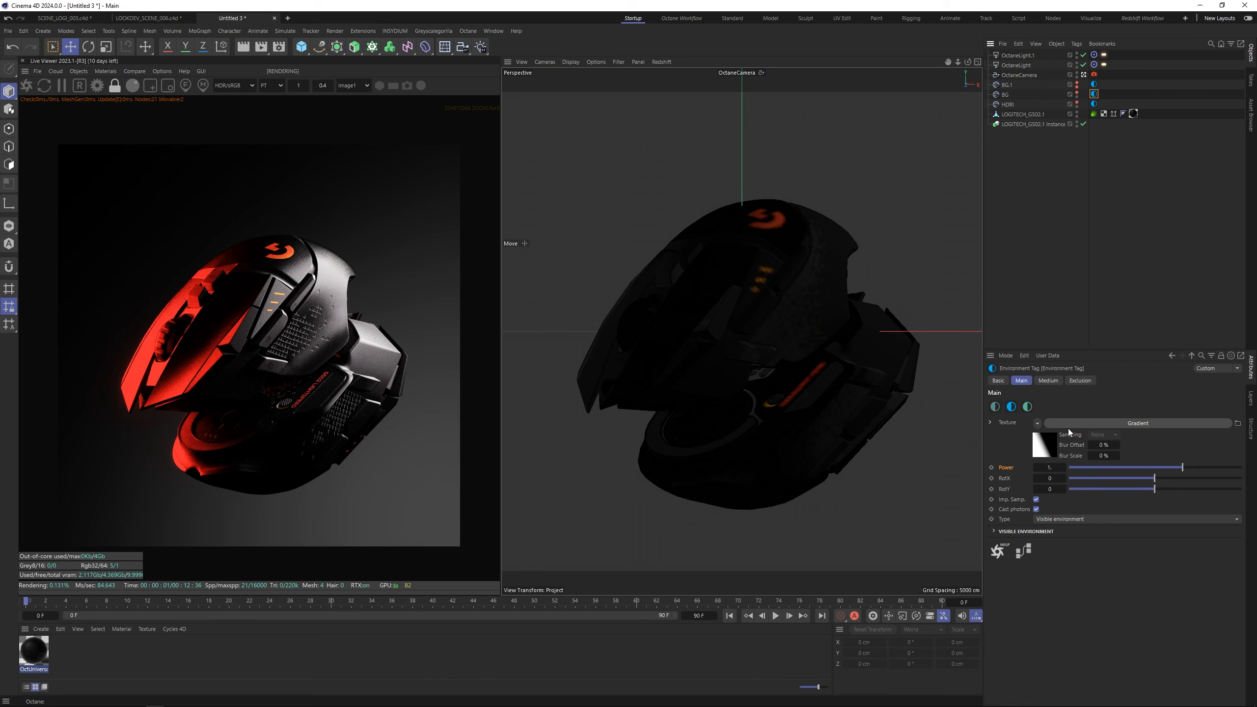
{"action": "left_click", "coordinate": [1043, 455]}
{"action": "left_click_drag", "start_coordinate": [1049, 614], "coordinate": [1048, 613]}
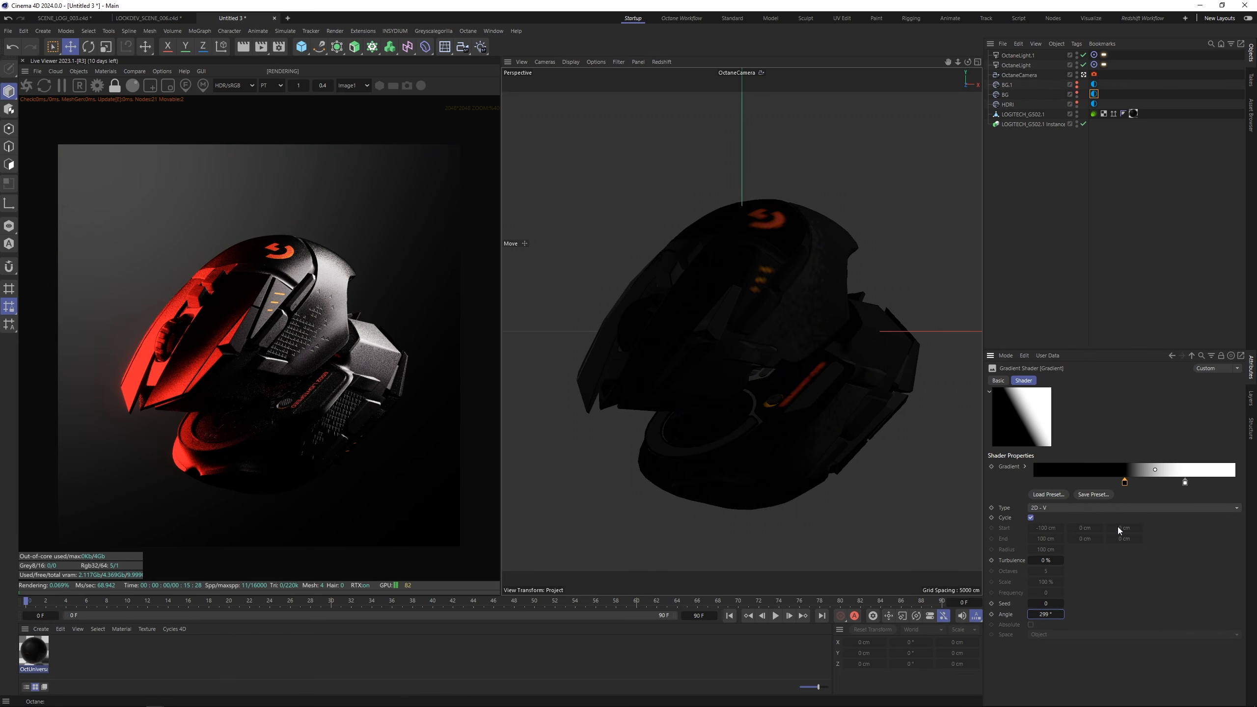
{"action": "left_click_drag", "start_coordinate": [1186, 483], "coordinate": [1120, 482]}
{"action": "left_click", "coordinate": [1154, 484]}
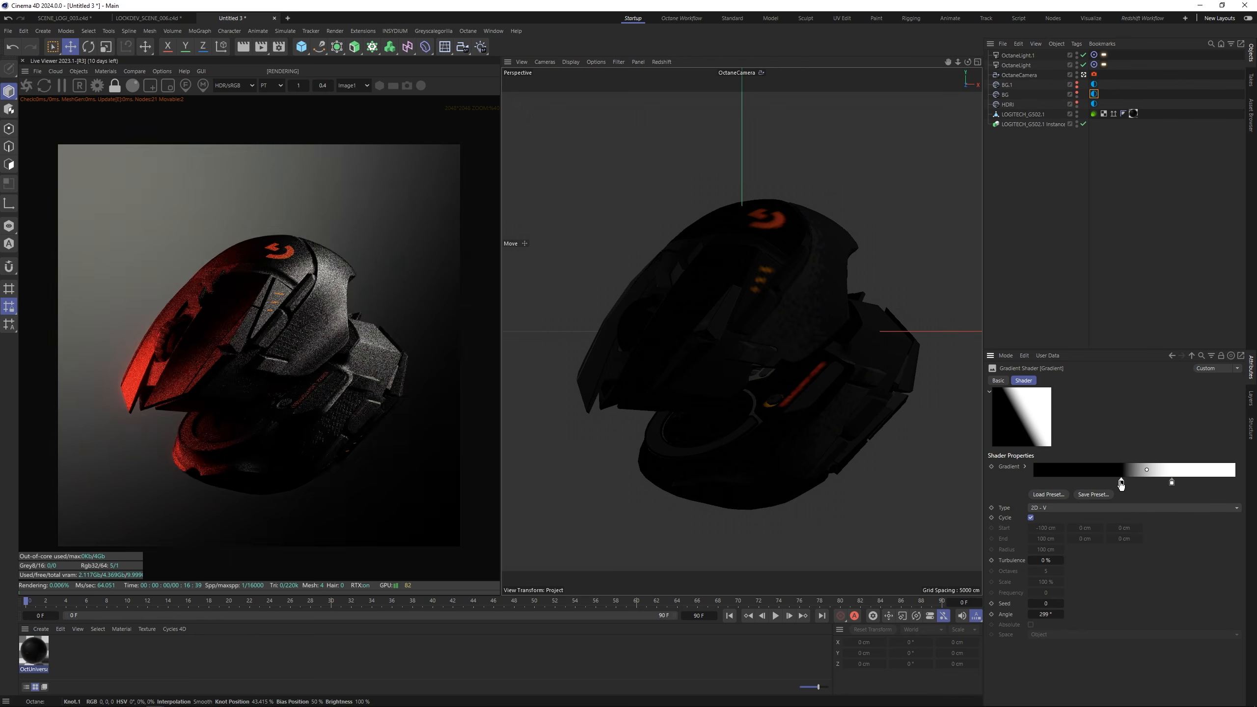
Step: Switch back to the BG.1 environment, shift its gradient's dark knot outward, and set the gradient angle to -30°
{"action": "left_click", "coordinate": [1076, 97]}
{"action": "left_click", "coordinate": [1077, 87]}
{"action": "left_click", "coordinate": [1094, 84]}
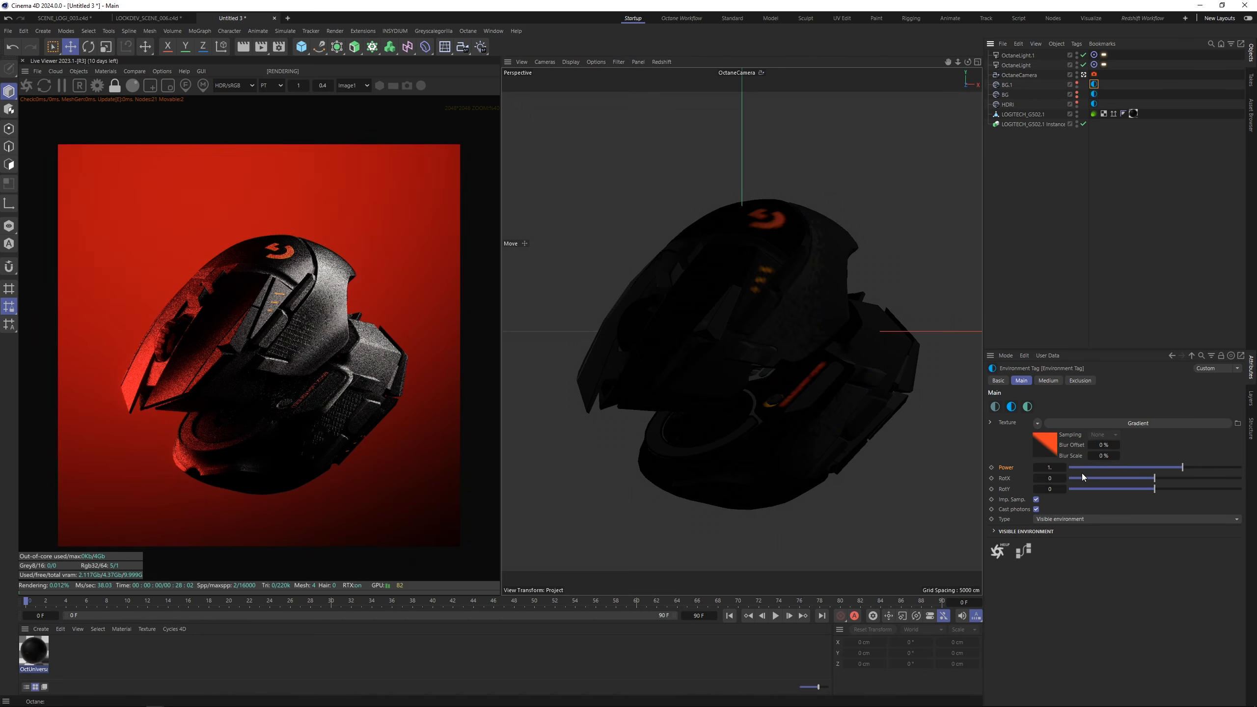
{"action": "left_click", "coordinate": [1046, 445]}
{"action": "left_click_drag", "start_coordinate": [1118, 483], "coordinate": [1105, 483]}
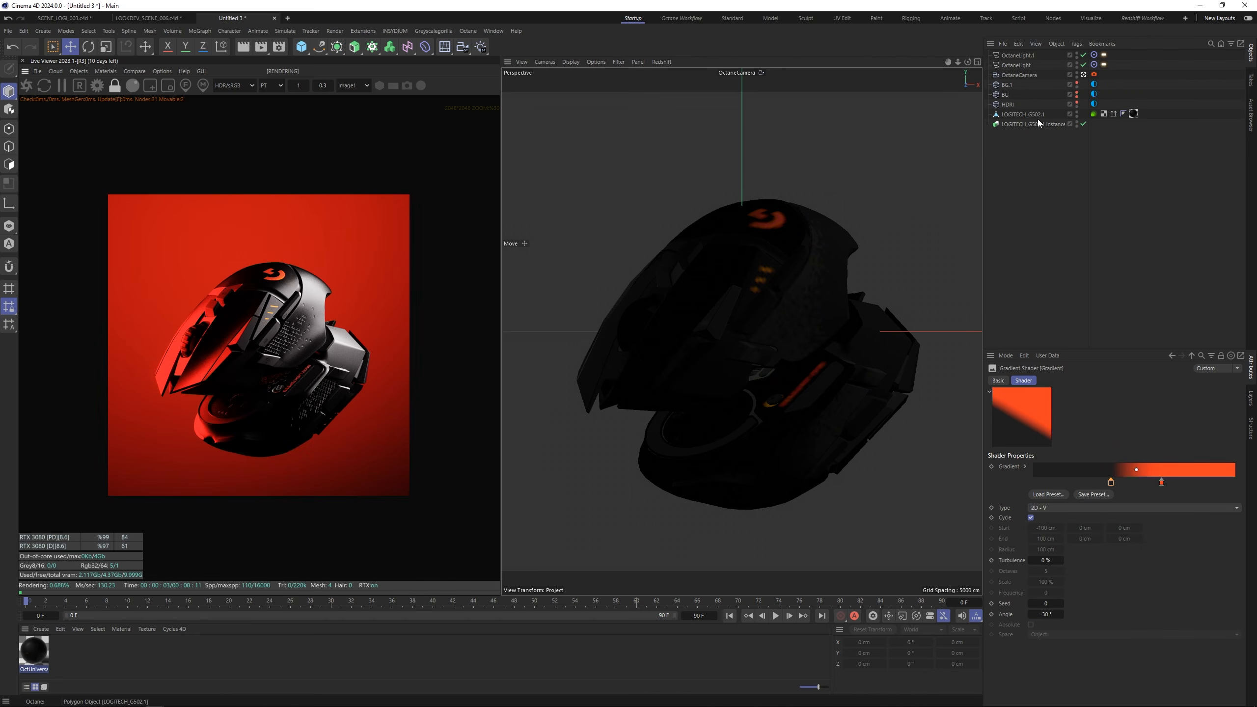
Step: Select the mouse model and its instance, nudge them slightly within the frame, and deselect them
{"action": "left_click", "coordinate": [1036, 115]}
{"action": "left_click", "coordinate": [1036, 123], "text": "shift"}
{"action": "left_click_drag", "start_coordinate": [802, 312], "coordinate": [798, 306]}
{"action": "left_click", "coordinate": [1088, 161]}
Step: Duplicate the Octane camera and set the copy's focal length to 250 mm for a close-up
{"action": "left_click", "coordinate": [1025, 75]}
{"action": "left_click_drag", "start_coordinate": [1021, 82], "coordinate": [1025, 82], "text": "ctrl"}
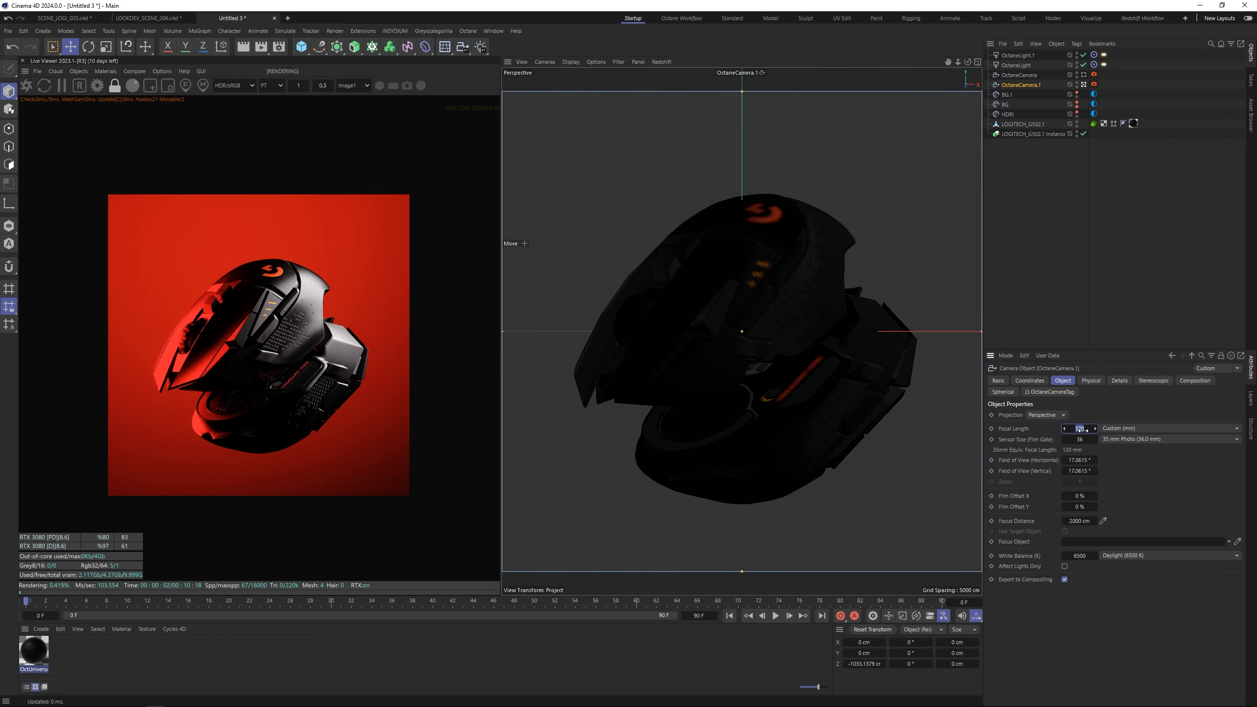
{"action": "type", "text": "250"}
{"action": "key", "text": "Return"}
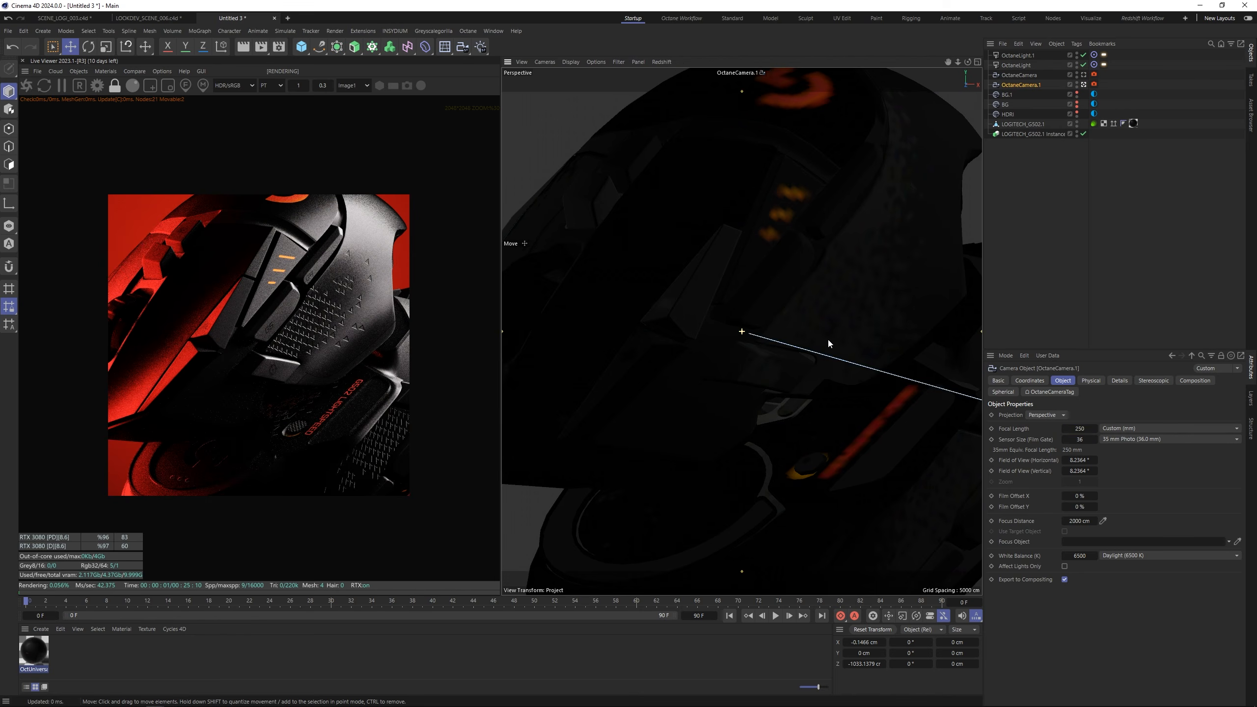
Step: Frame the close-up camera on the upper mouse's textured side and the lower mouse's edge, and duplicate that camera
{"action": "mouse_move", "coordinate": [754, 336]}
{"action": "middle_mouse_down", "text": "alt"}
{"action": "mouse_move", "coordinate": [888, 331]}
{"action": "mouse_move", "coordinate": [852, 319]}
{"action": "mouse_move", "coordinate": [729, 410]}
{"action": "middle_mouse_up", "text": "alt"}
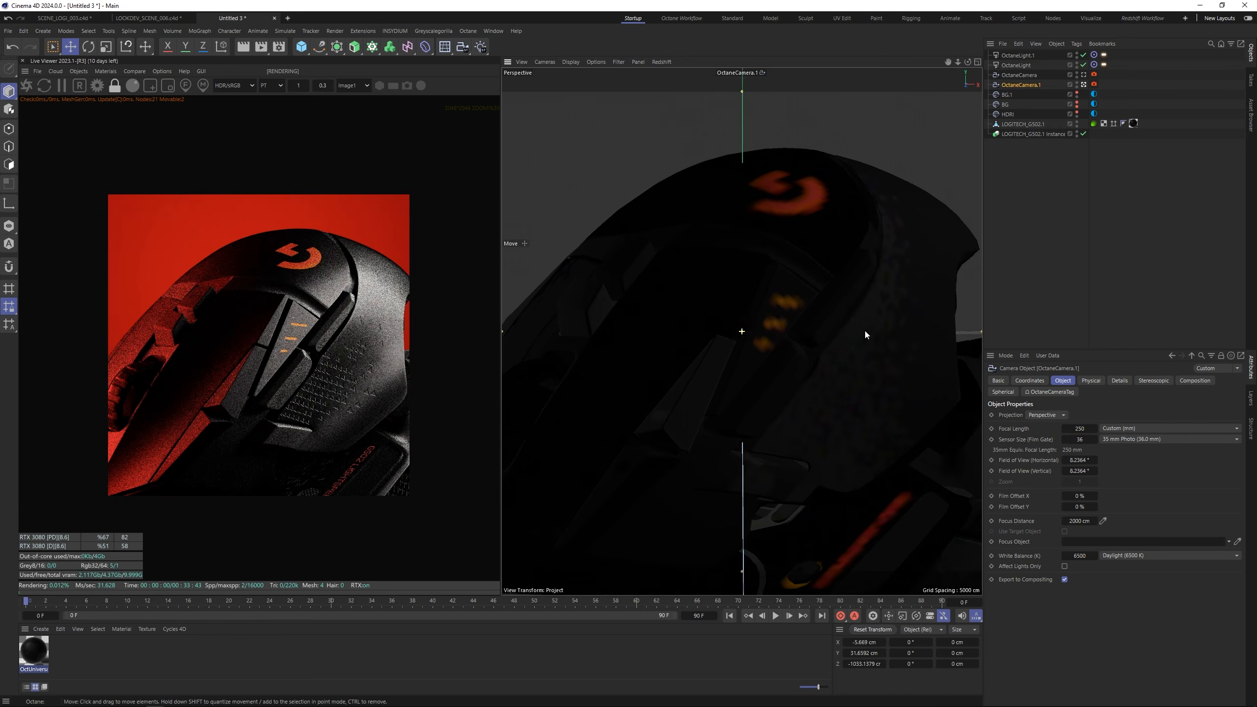
{"action": "middle_click_drag", "start_coordinate": [864, 331], "coordinate": [809, 349], "text": "alt"}
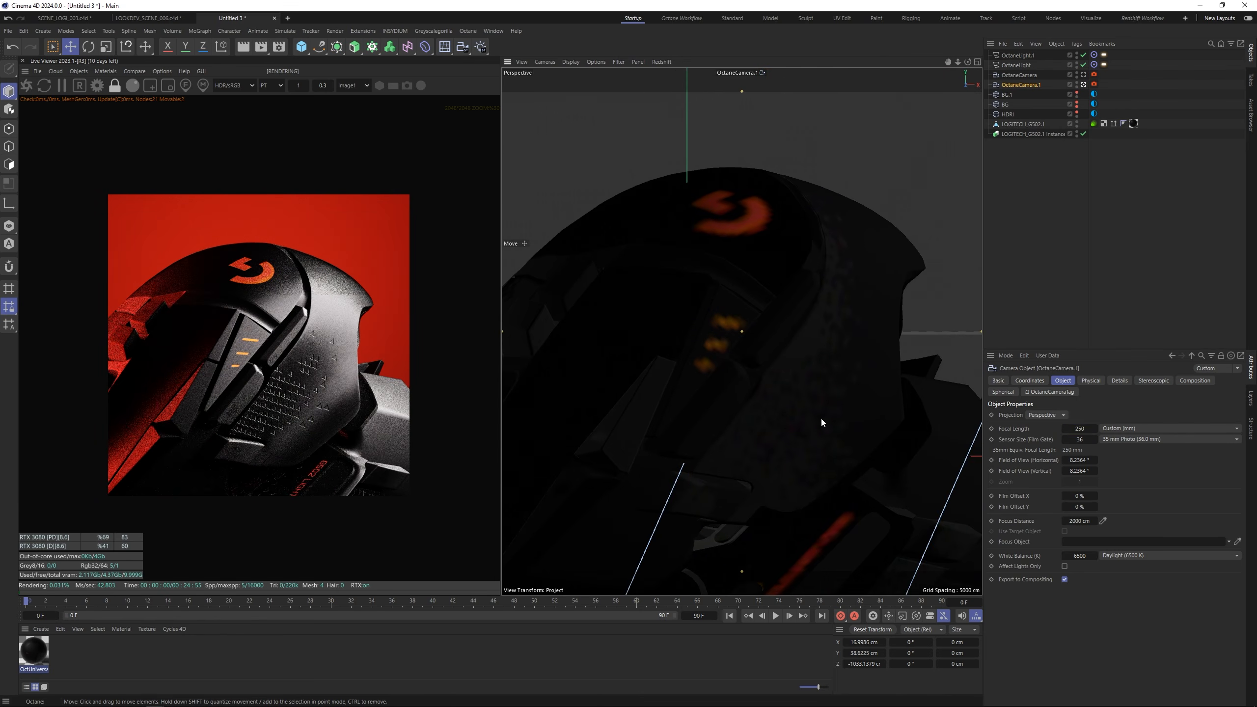
{"action": "mouse_move", "coordinate": [821, 422]}
{"action": "middle_mouse_down", "text": "alt"}
{"action": "mouse_move", "coordinate": [716, 276]}
{"action": "mouse_move", "coordinate": [734, 319]}
{"action": "middle_mouse_up", "text": "alt"}
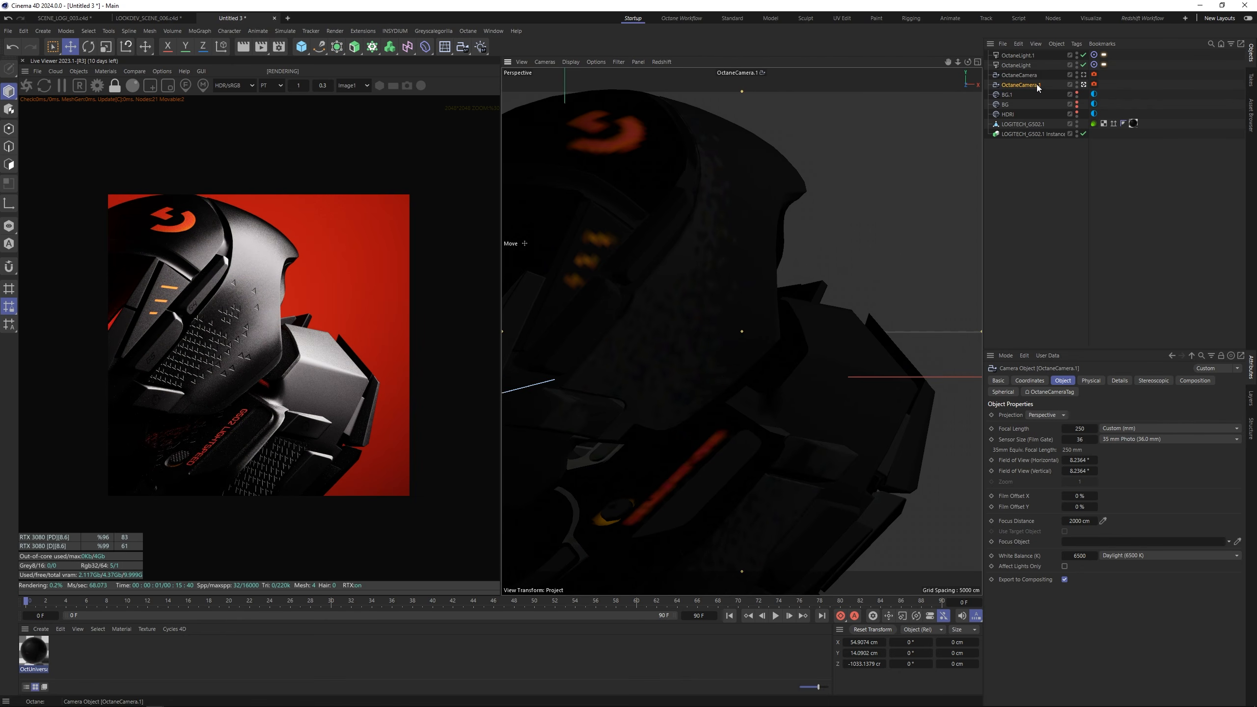
{"action": "left_click_drag", "start_coordinate": [1038, 85], "coordinate": [1039, 91], "text": "ctrl"}
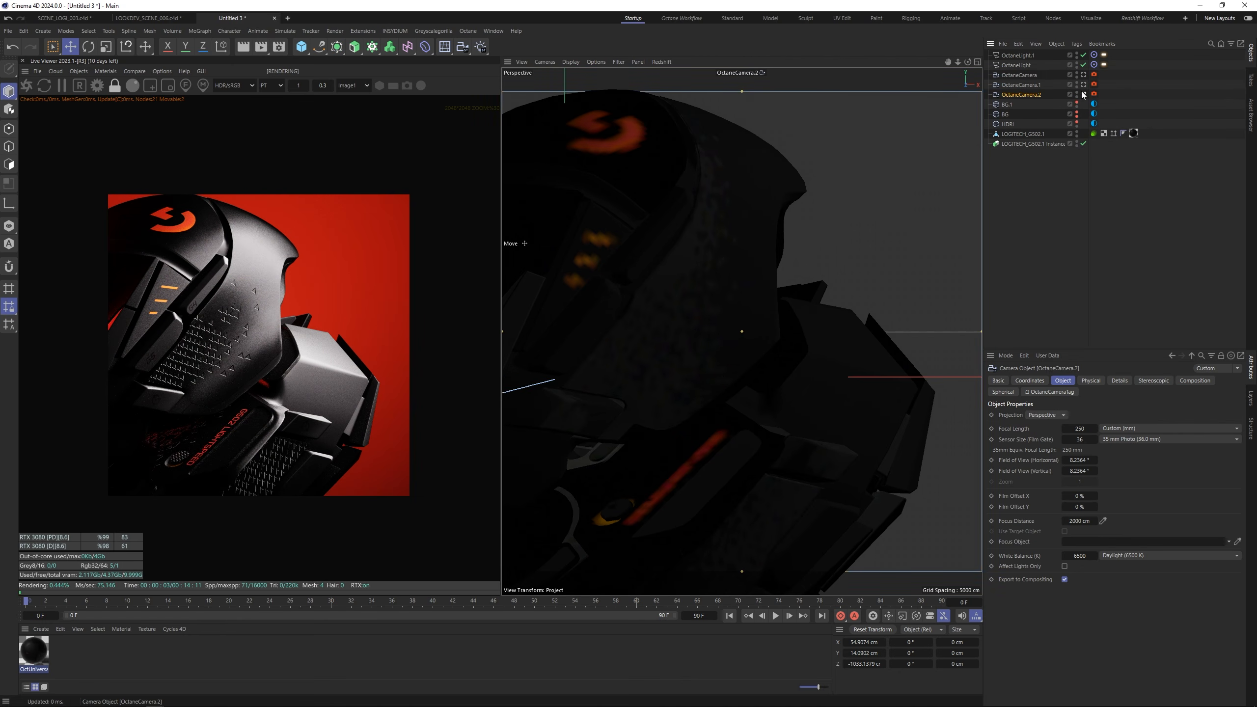
Step: Frame the OctaneCamera.2 close-up on the upper mouse's front edge and scroll wheel, tilted to show part of its side
{"action": "left_click_drag", "start_coordinate": [1077, 82], "coordinate": [1077, 75]}
{"action": "middle_click_drag", "start_coordinate": [564, 319], "coordinate": [953, 173], "text": "alt"}
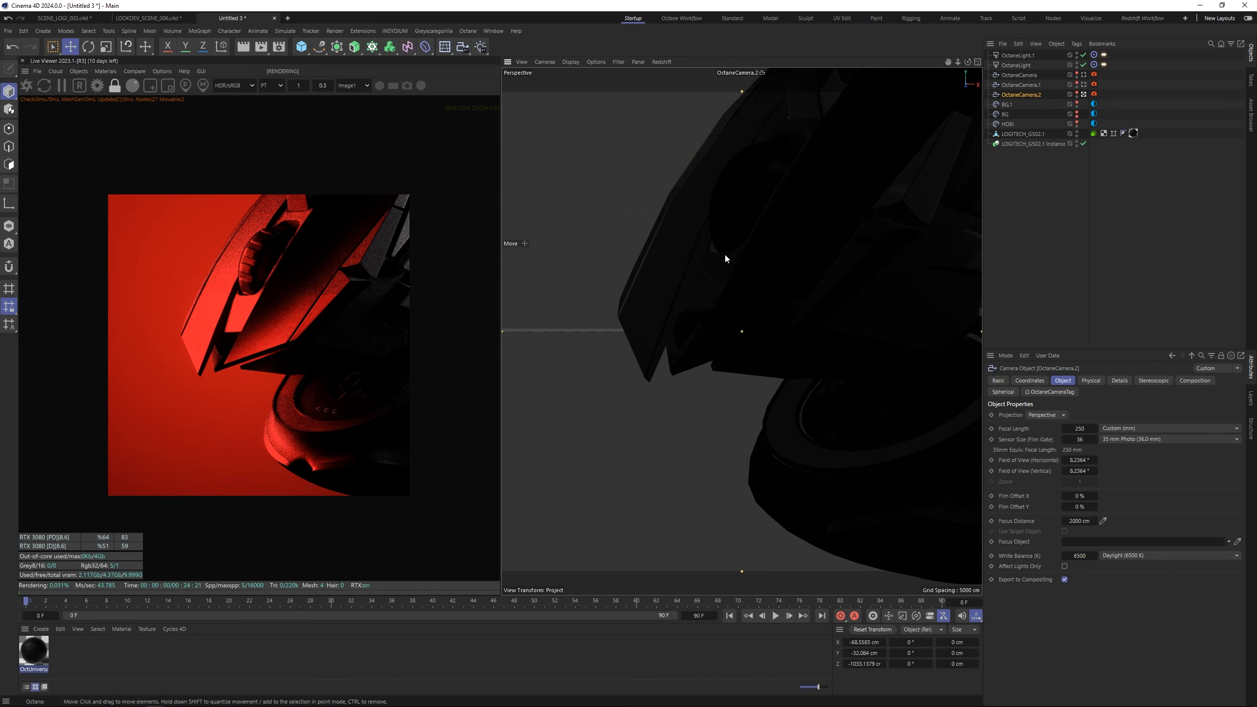
{"action": "left_click_drag", "start_coordinate": [730, 256], "coordinate": [728, 283], "text": "alt"}
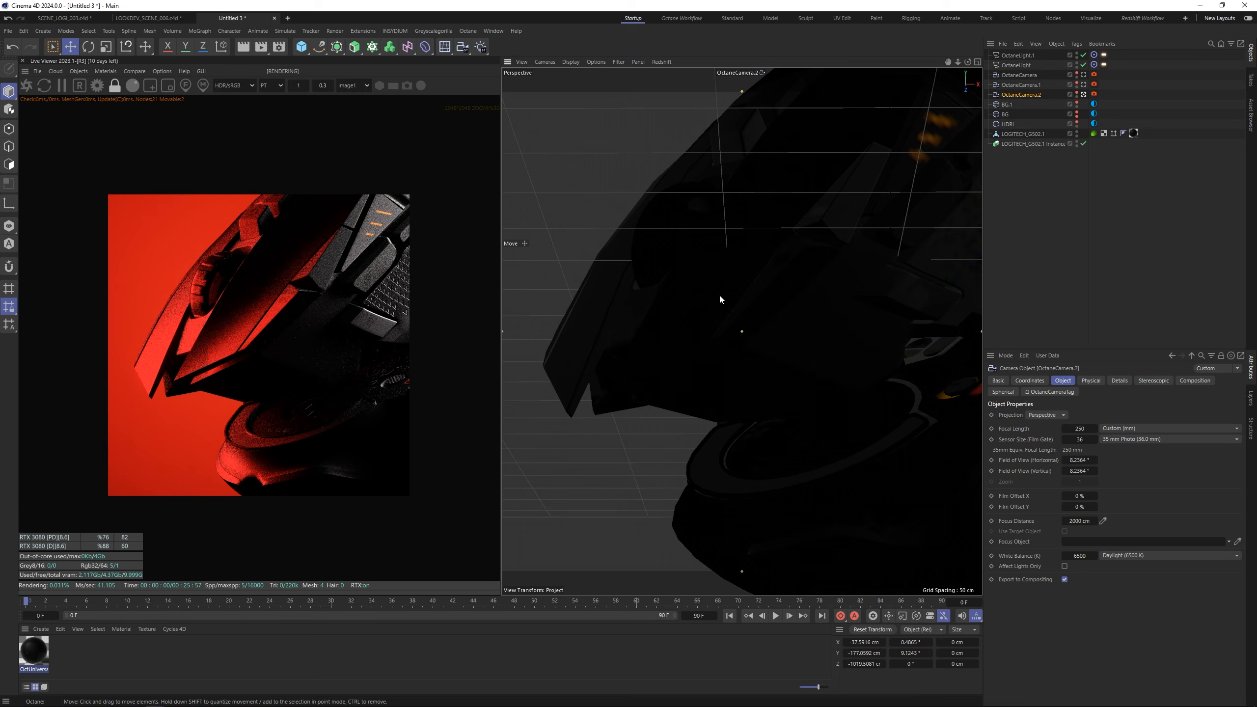
Step: Hide the grid in the perspective viewport and check the front close-up in the live render
{"action": "left_click", "coordinate": [638, 62]}
{"action": "mouse_move", "coordinate": [619, 62]}
{"action": "left_click", "coordinate": [627, 108]}
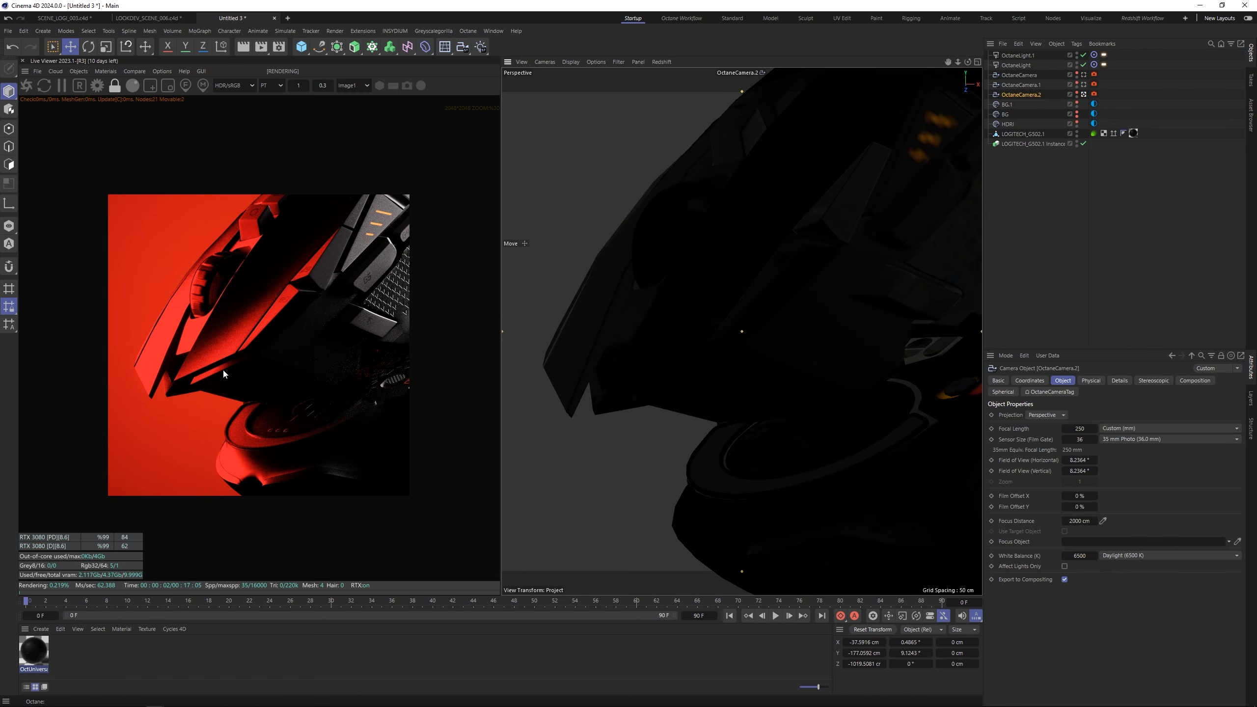
{"action": "scroll", "coordinate": [249, 400], "scroll_direction": "up", "scroll_amount": 4}
{"action": "scroll", "coordinate": [280, 444], "scroll_direction": "down", "scroll_amount": 3}
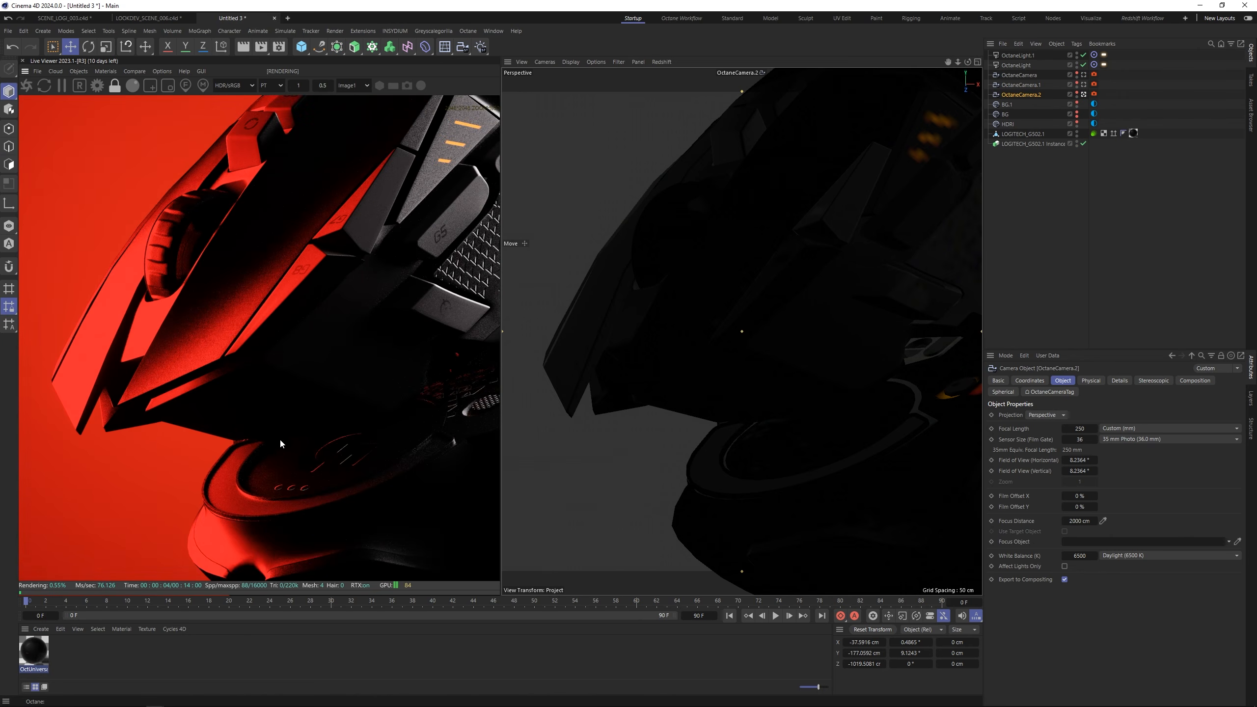
Step: Look through the main OctaneCamera again and rotate the mouse model and its instance together into a more front-facing pose
{"action": "left_click", "coordinate": [1086, 177]}
{"action": "left_click", "coordinate": [1084, 74]}
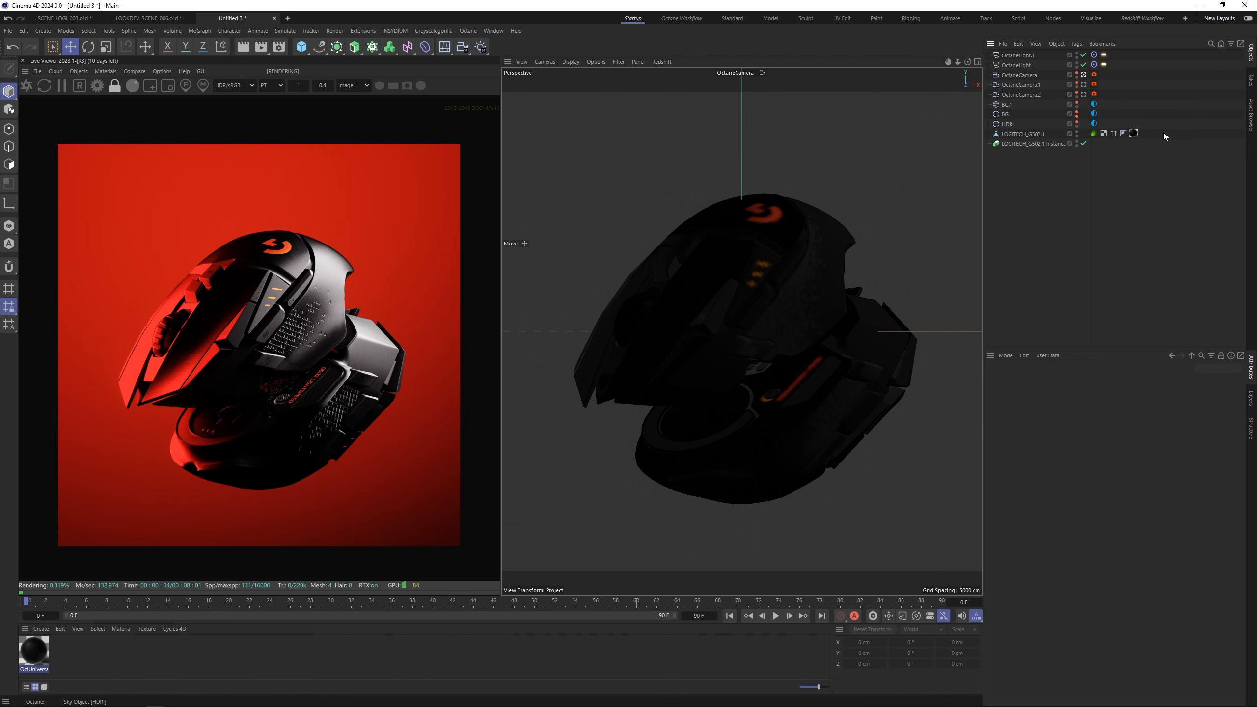
{"action": "left_click", "coordinate": [1035, 144]}
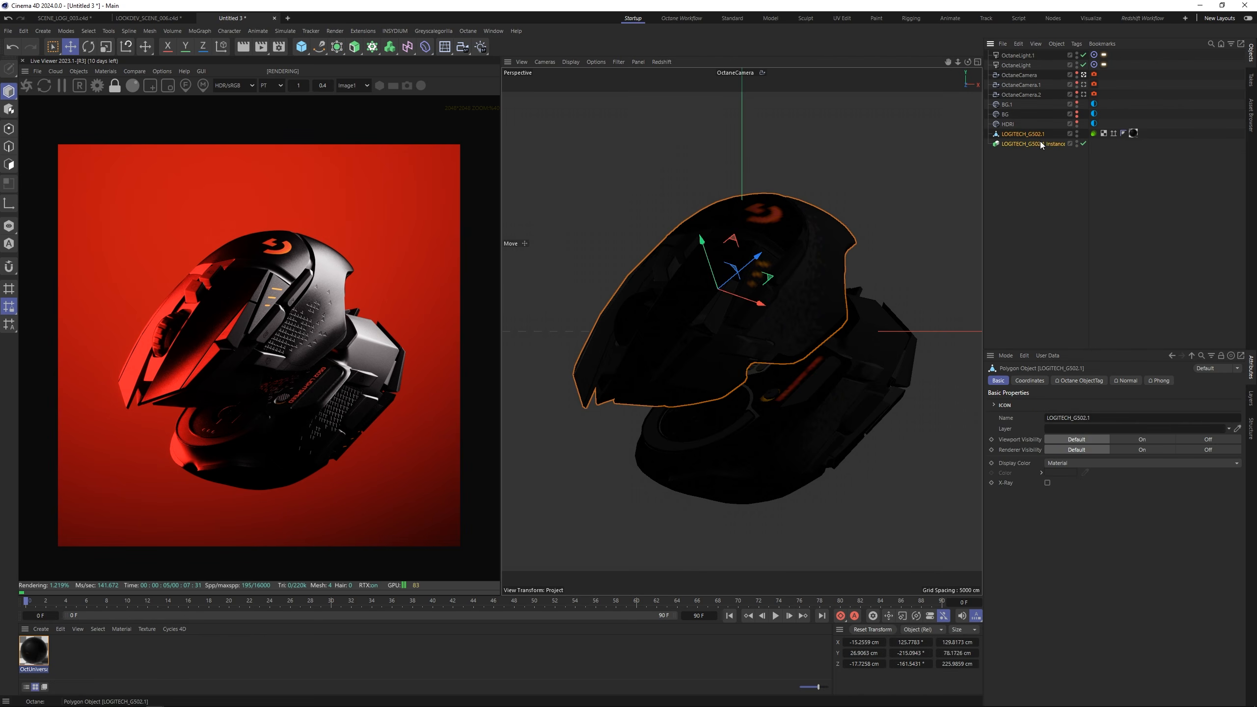
{"action": "key", "text": "r"}
{"action": "left_click_drag", "start_coordinate": [794, 338], "coordinate": [738, 340]}
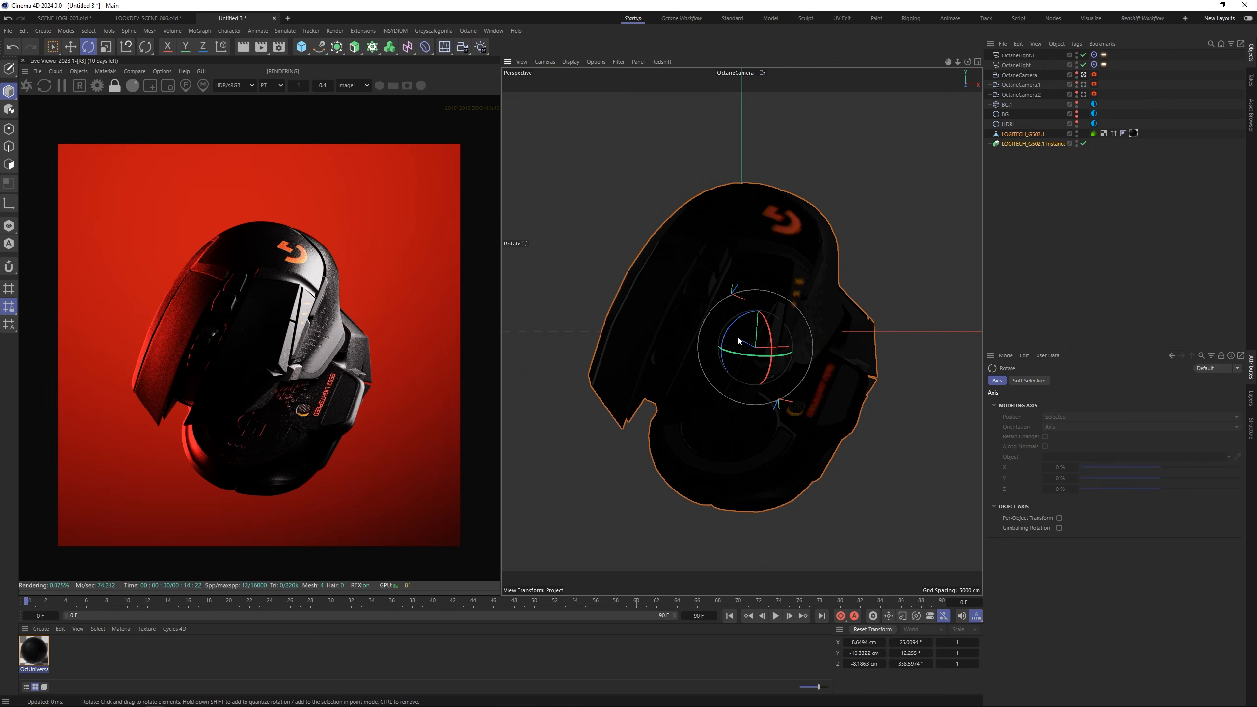
{"action": "left_click_drag", "start_coordinate": [738, 340], "coordinate": [781, 309]}
{"action": "key", "text": "e"}
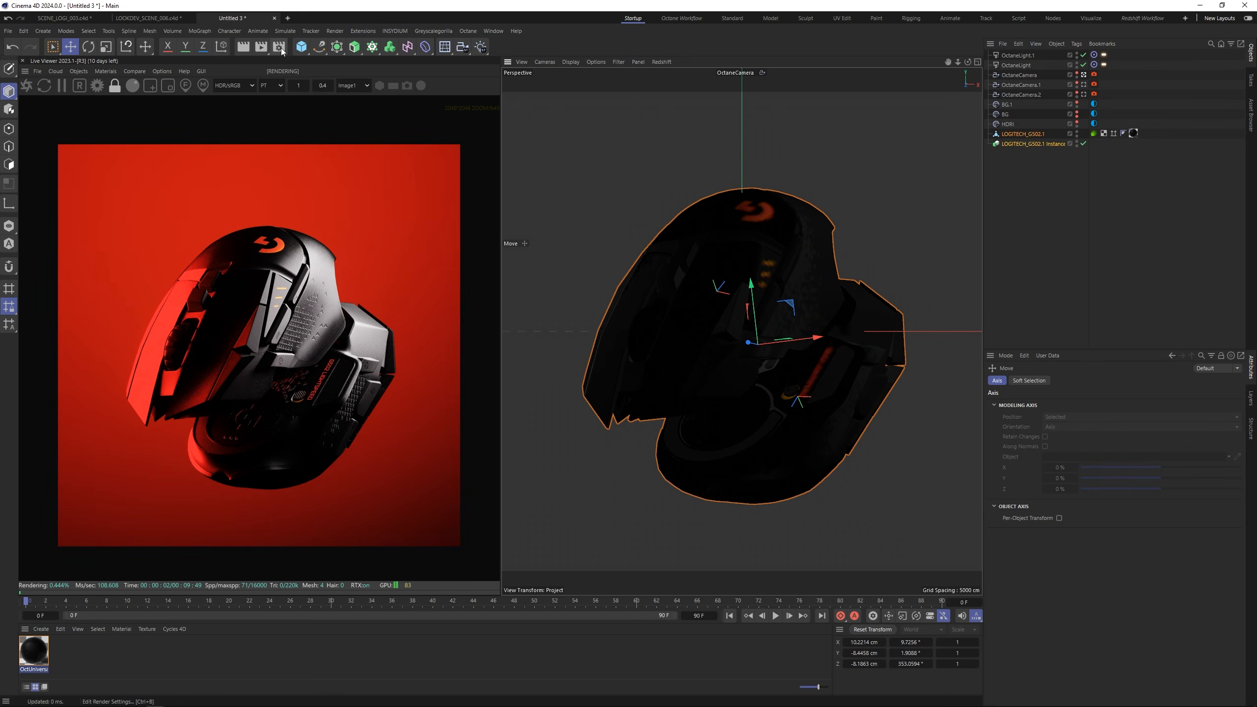
{"action": "scroll", "coordinate": [287, 331], "scroll_direction": "down", "scroll_amount": 1}
{"action": "scroll", "coordinate": [287, 331], "scroll_direction": "up", "scroll_amount": 1}
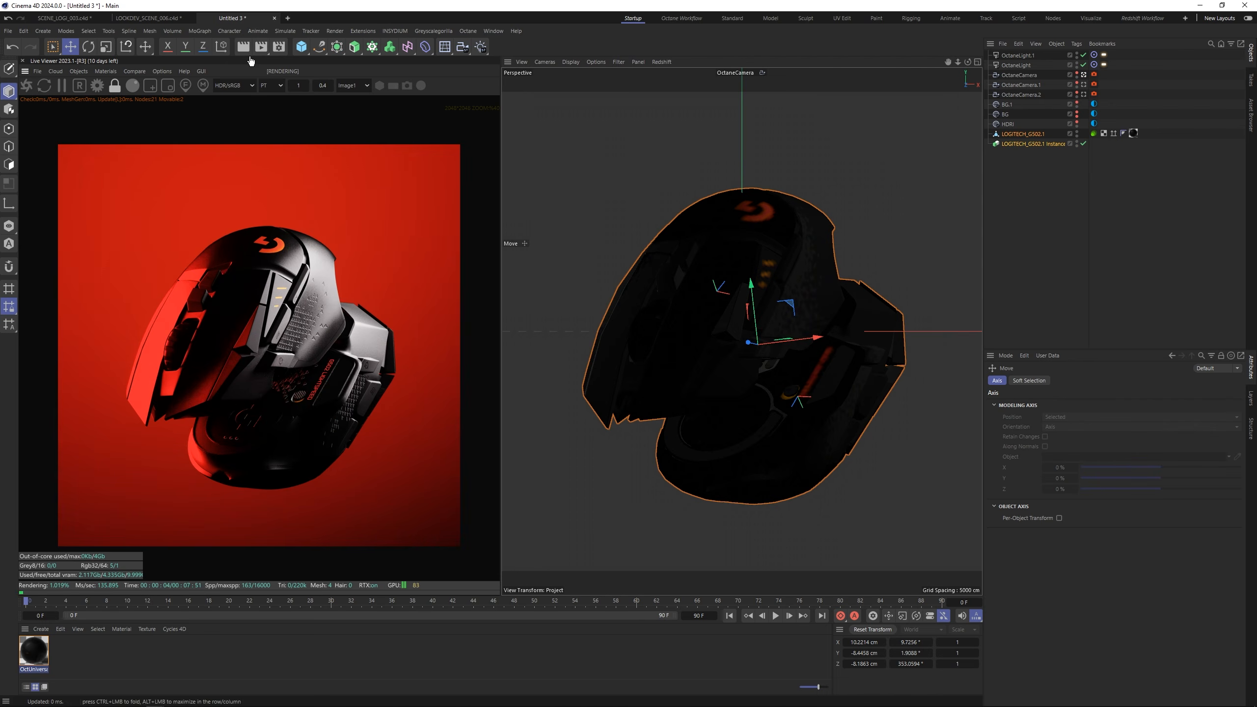
Step: Rename the current render setting SQUARE and name its copy WIDE
{"action": "left_click", "coordinate": [279, 47]}
{"action": "double_click", "coordinate": [315, 224]}
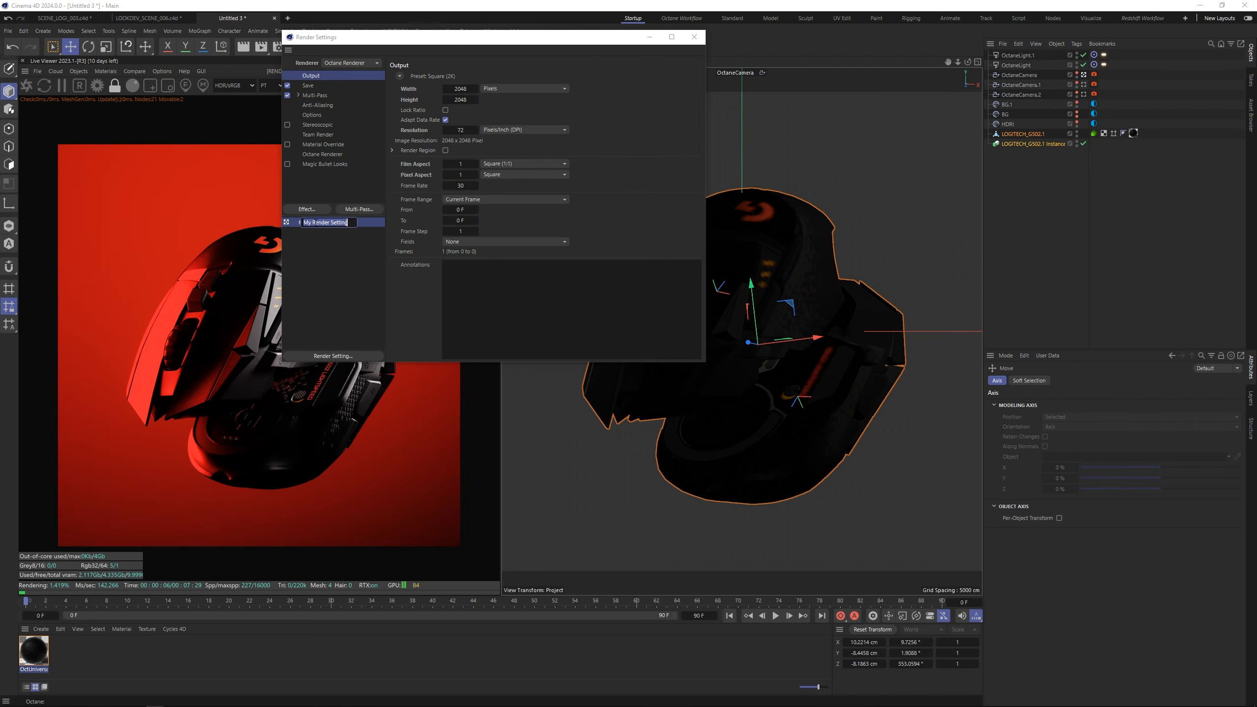
{"action": "type", "text": "SQUARE"}
{"action": "key", "text": "Return"}
{"action": "double_click", "coordinate": [317, 233]}
{"action": "type", "text": "WIDE"}
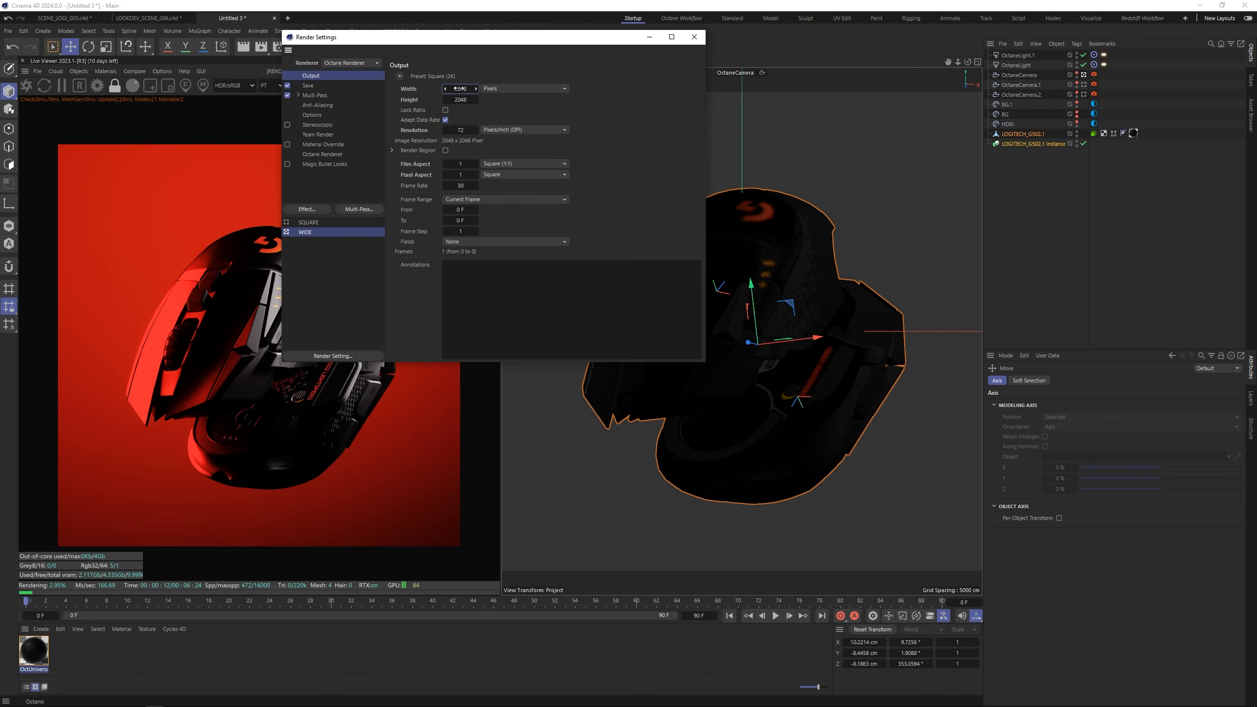
Step: Set the WIDE render setting's output size to 2560 × 1440 pixels and close the render settings
{"action": "left_click", "coordinate": [459, 89]}
{"action": "type", "text": "2560"}
{"action": "key", "text": "Tab"}
{"action": "type", "text": "1440"}
{"action": "key", "text": "Return"}
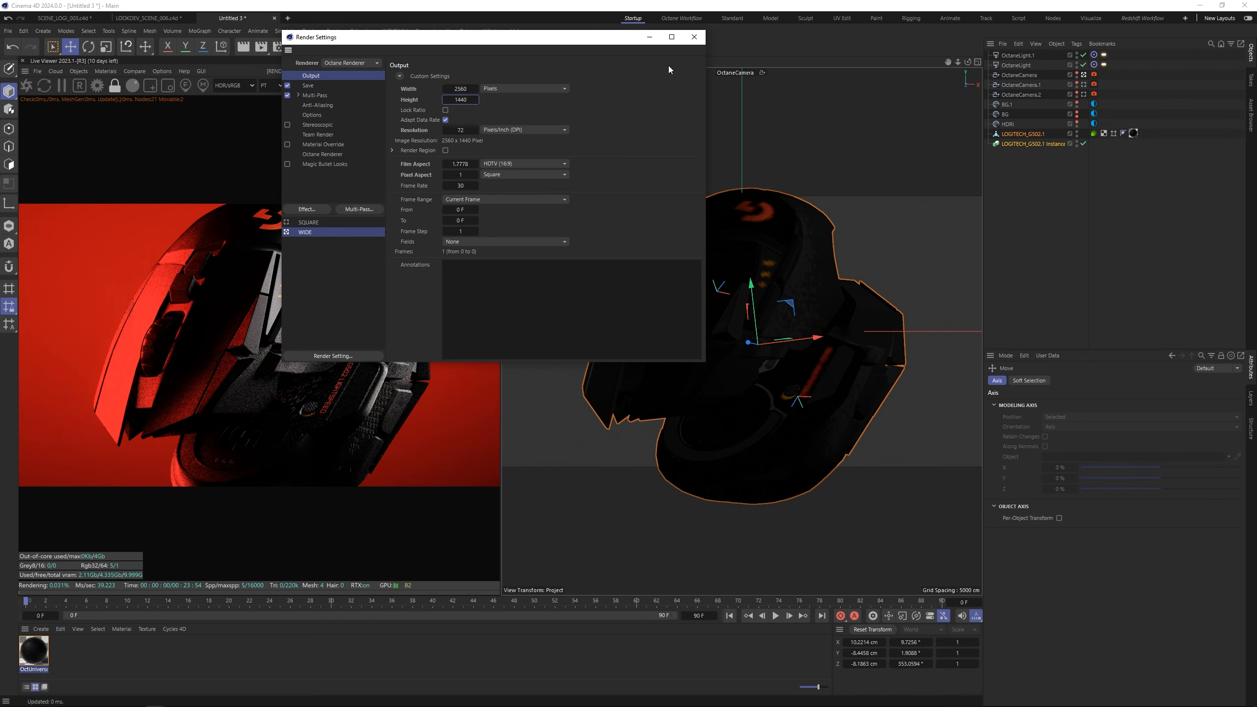
{"action": "left_click", "coordinate": [693, 37]}
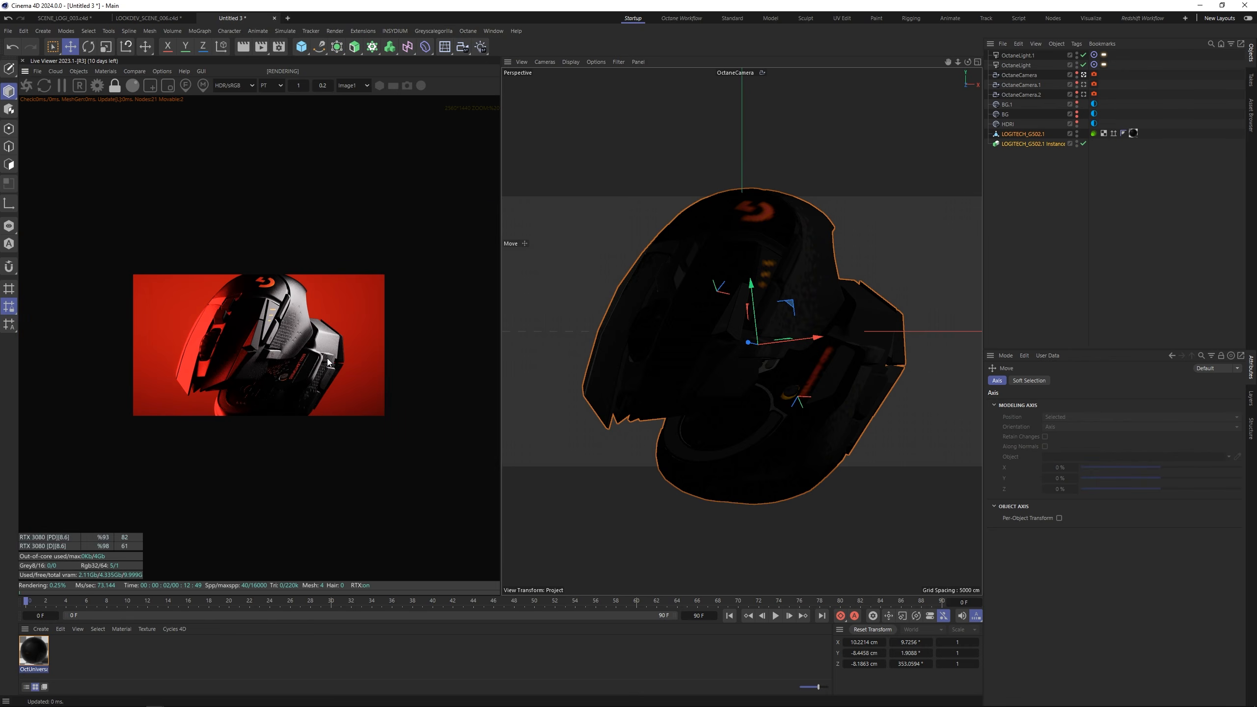
Step: Reframe the main OctaneCamera for the wide format by pulling it back and lowering its Y position to about -5 cm
{"action": "left_click", "coordinate": [1017, 75]}
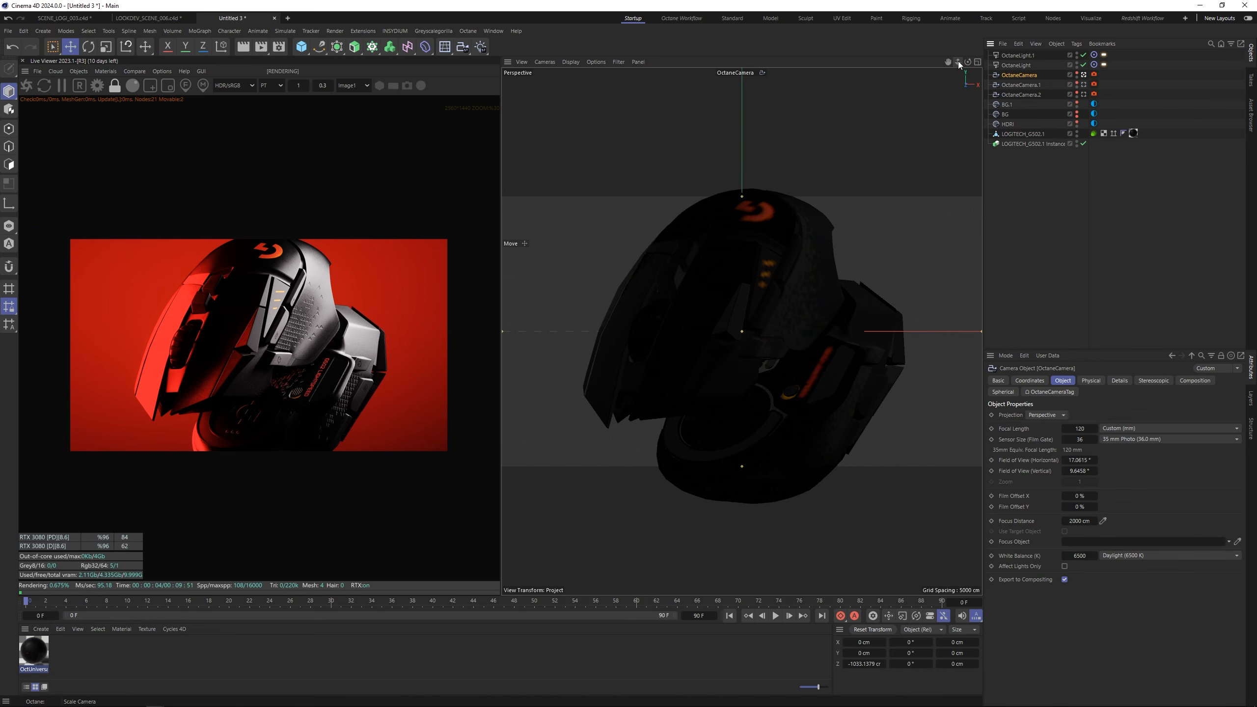
{"action": "left_click_drag", "start_coordinate": [958, 64], "coordinate": [948, 65]}
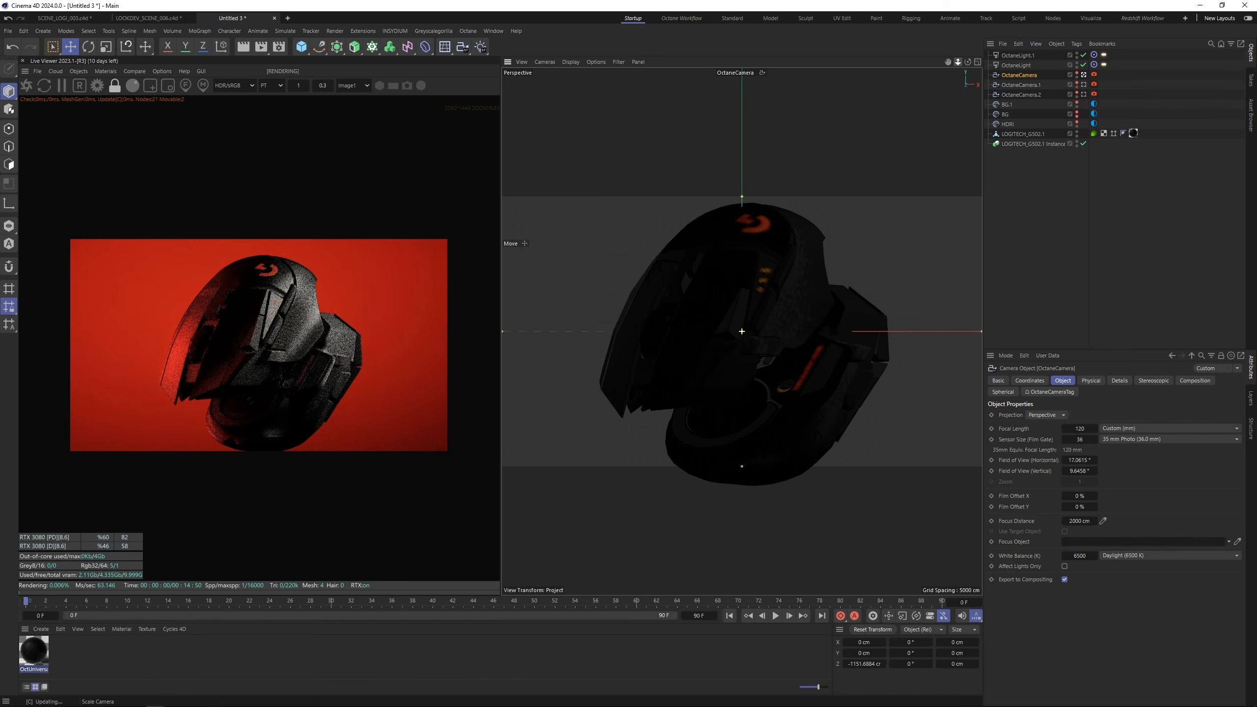
{"action": "left_click", "coordinate": [1029, 380]}
{"action": "left_click_drag", "start_coordinate": [1034, 439], "coordinate": [1026, 439]}
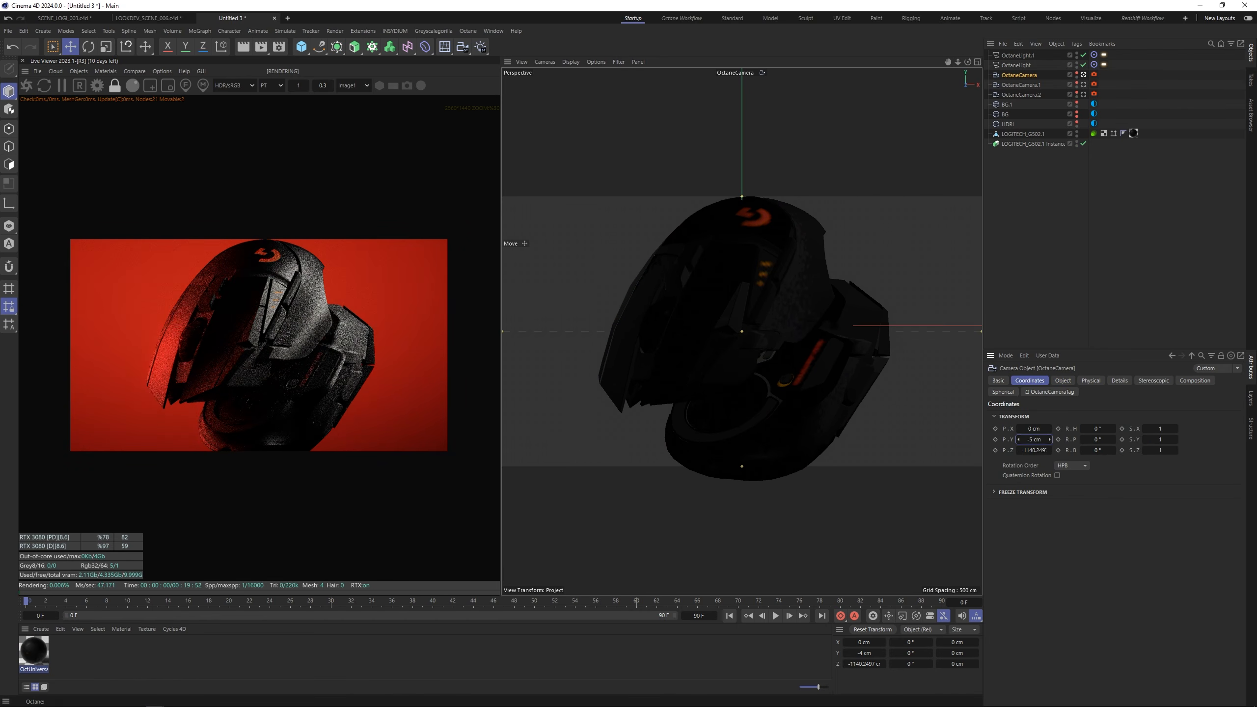
{"action": "left_click_drag", "start_coordinate": [955, 64], "coordinate": [956, 65]}
{"action": "left_click", "coordinate": [1050, 233]}
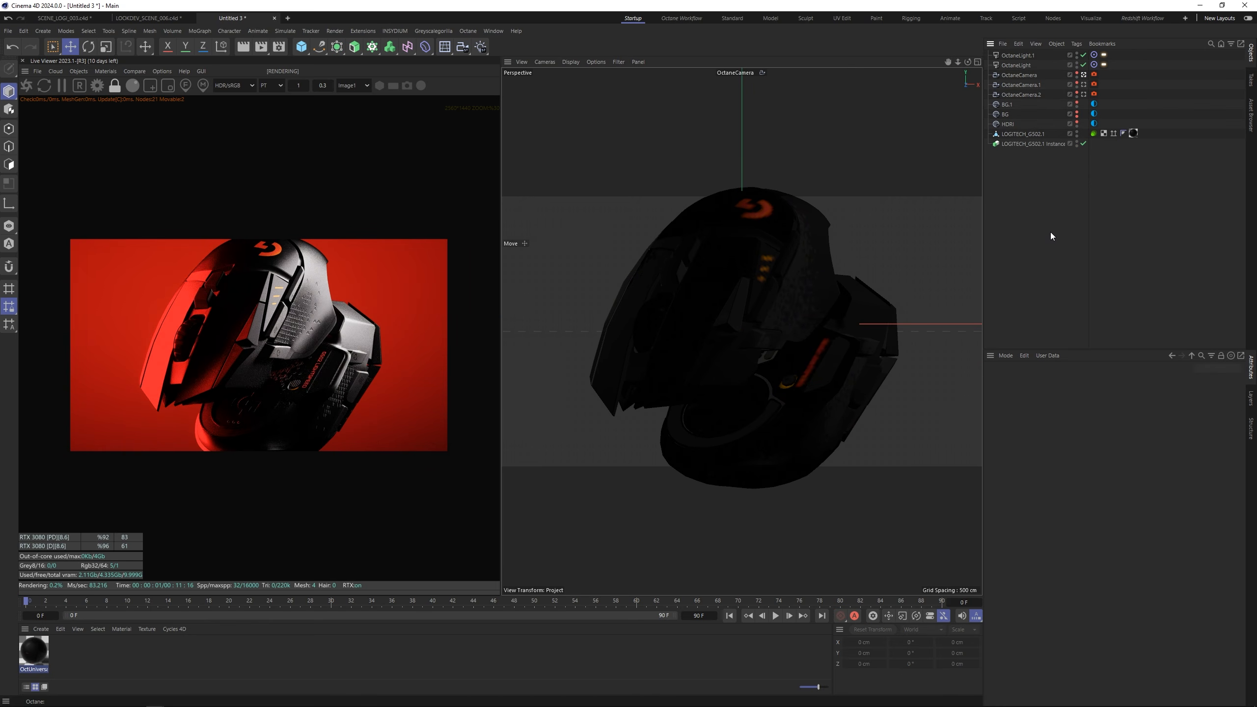
Step: Set the main camera's imager to about 1.64 exposure, 0.65 gamma, 0.77 vignetting and 1.28 saturation
{"action": "left_click", "coordinate": [1094, 74]}
{"action": "left_click_drag", "start_coordinate": [1194, 465], "coordinate": [1202, 466]}
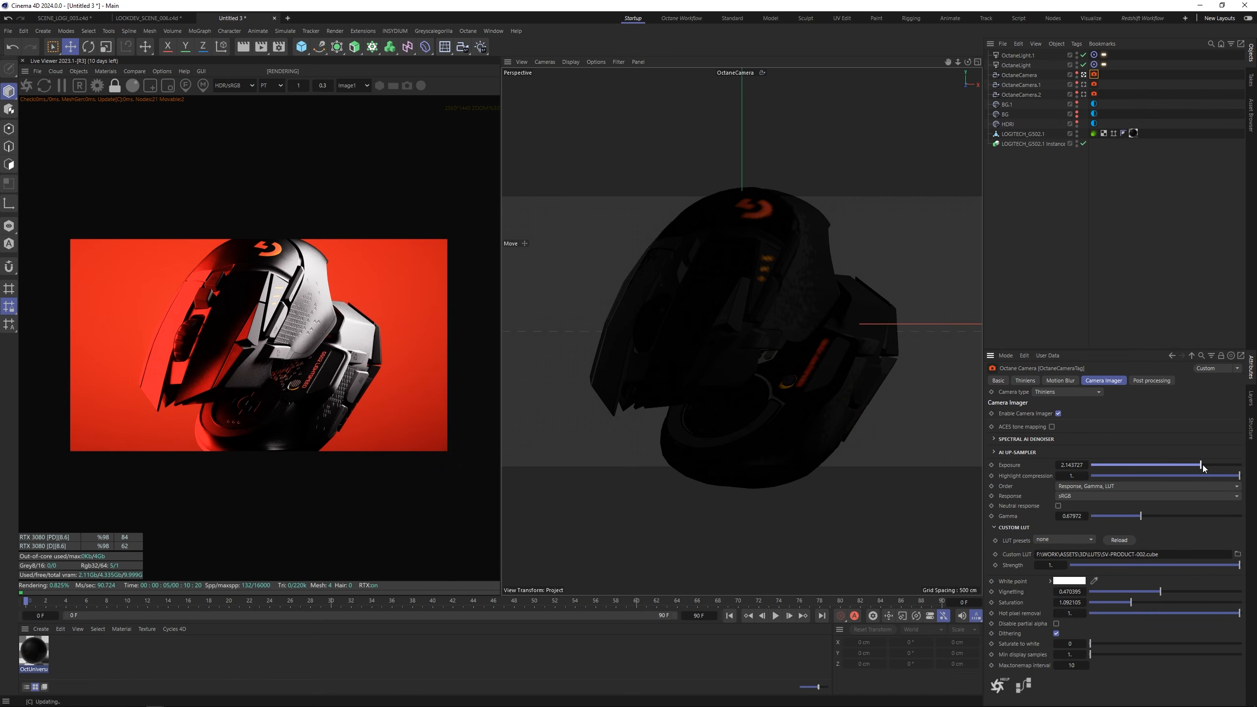
{"action": "left_click_drag", "start_coordinate": [1140, 517], "coordinate": [1138, 520]}
{"action": "left_click_drag", "start_coordinate": [1205, 465], "coordinate": [1199, 467]}
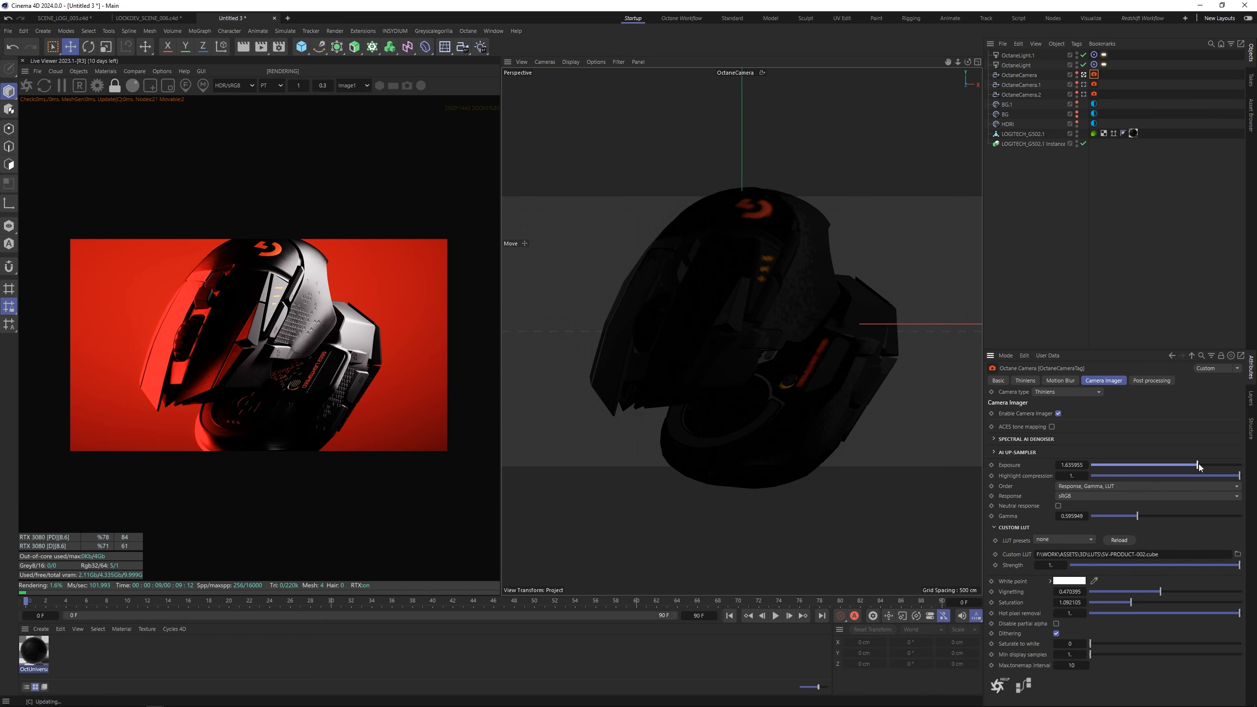
{"action": "left_click_drag", "start_coordinate": [1138, 516], "coordinate": [1140, 515]}
{"action": "left_click_drag", "start_coordinate": [1160, 592], "coordinate": [1203, 590]}
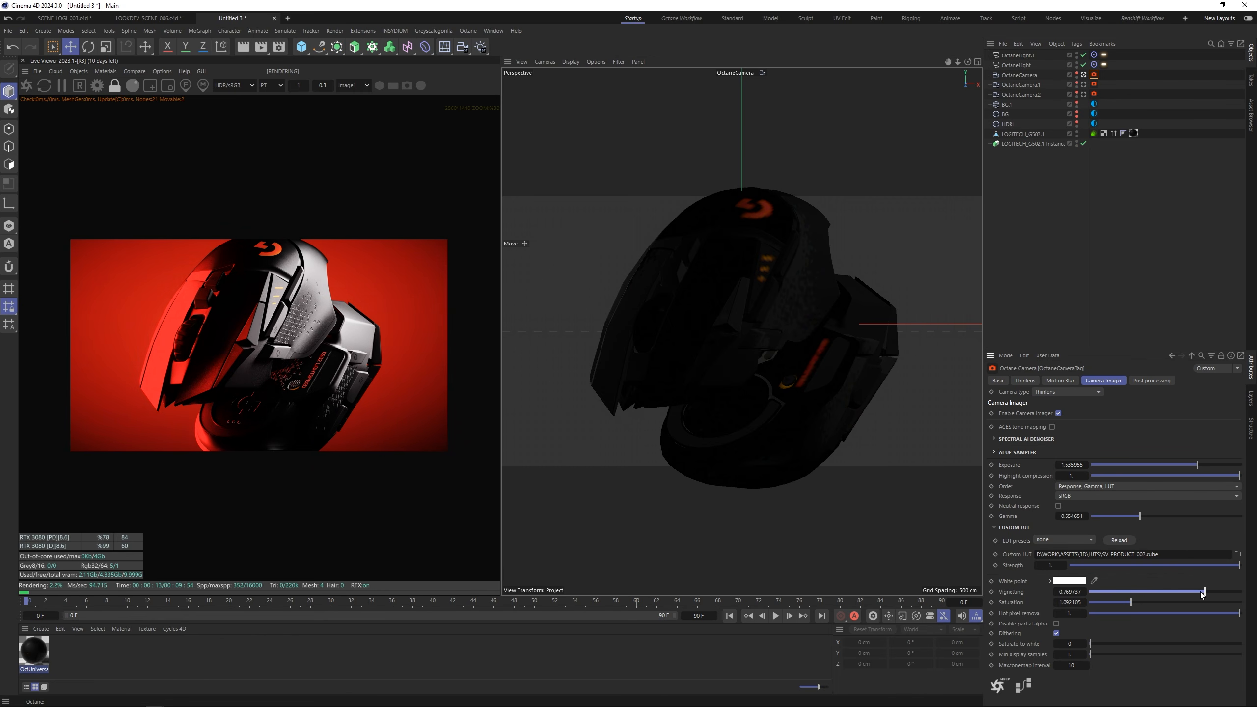
{"action": "left_click_drag", "start_coordinate": [1130, 603], "coordinate": [1141, 599]}
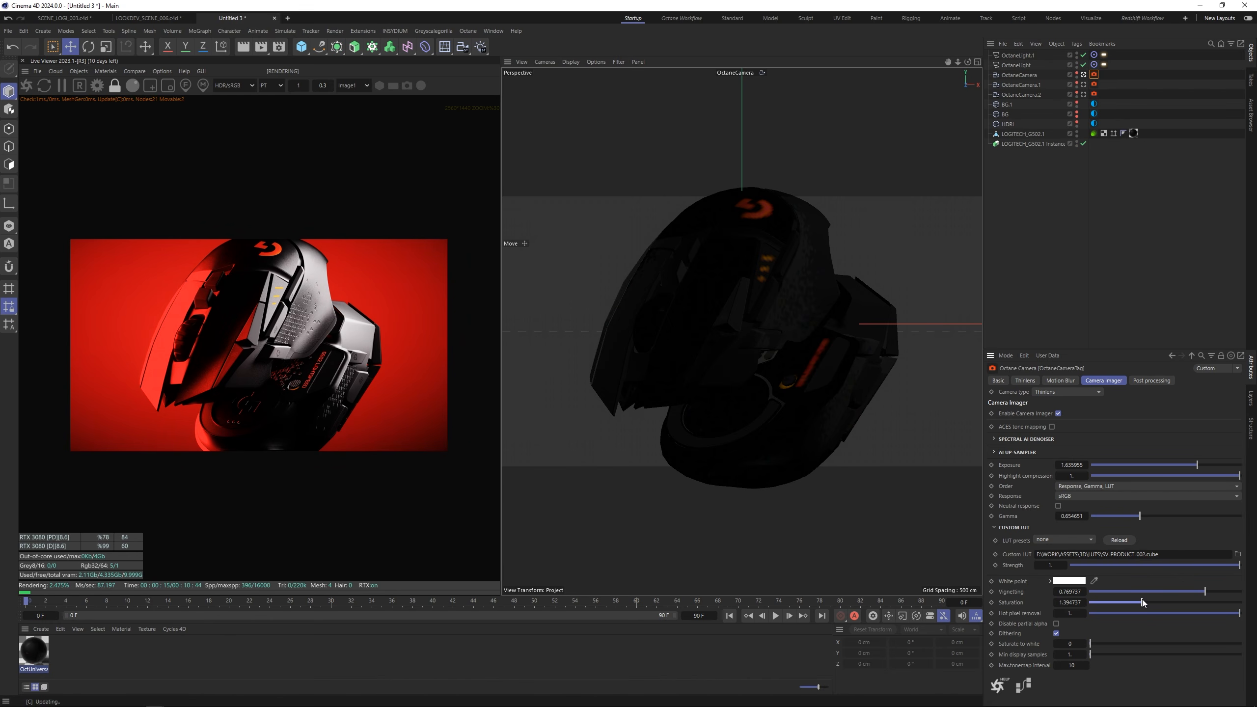
Step: Lower the temperature of OctaneLight.1 to about 715 for a deeper red light
{"action": "left_click", "coordinate": [1104, 57]}
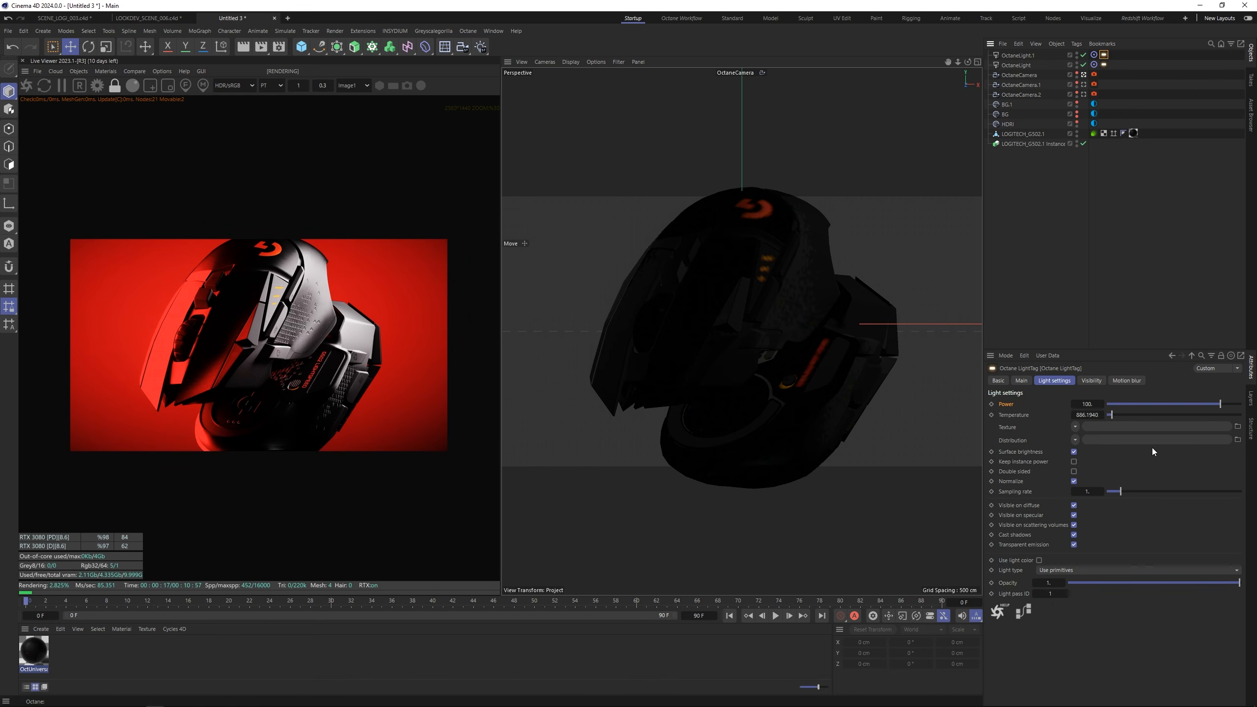
{"action": "left_click_drag", "start_coordinate": [1114, 414], "coordinate": [1110, 417]}
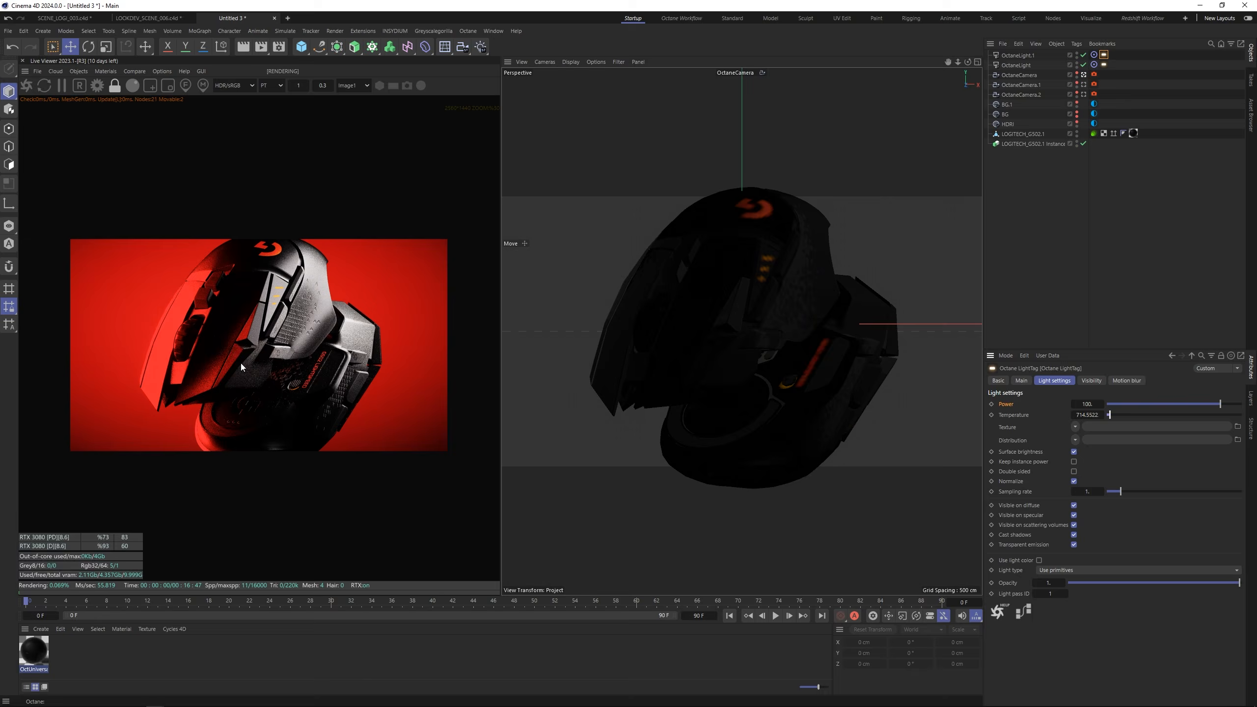
{"action": "scroll", "coordinate": [297, 376], "scroll_direction": "up", "scroll_amount": 1}
{"action": "scroll", "coordinate": [344, 388], "scroll_direction": "down", "scroll_amount": 1}
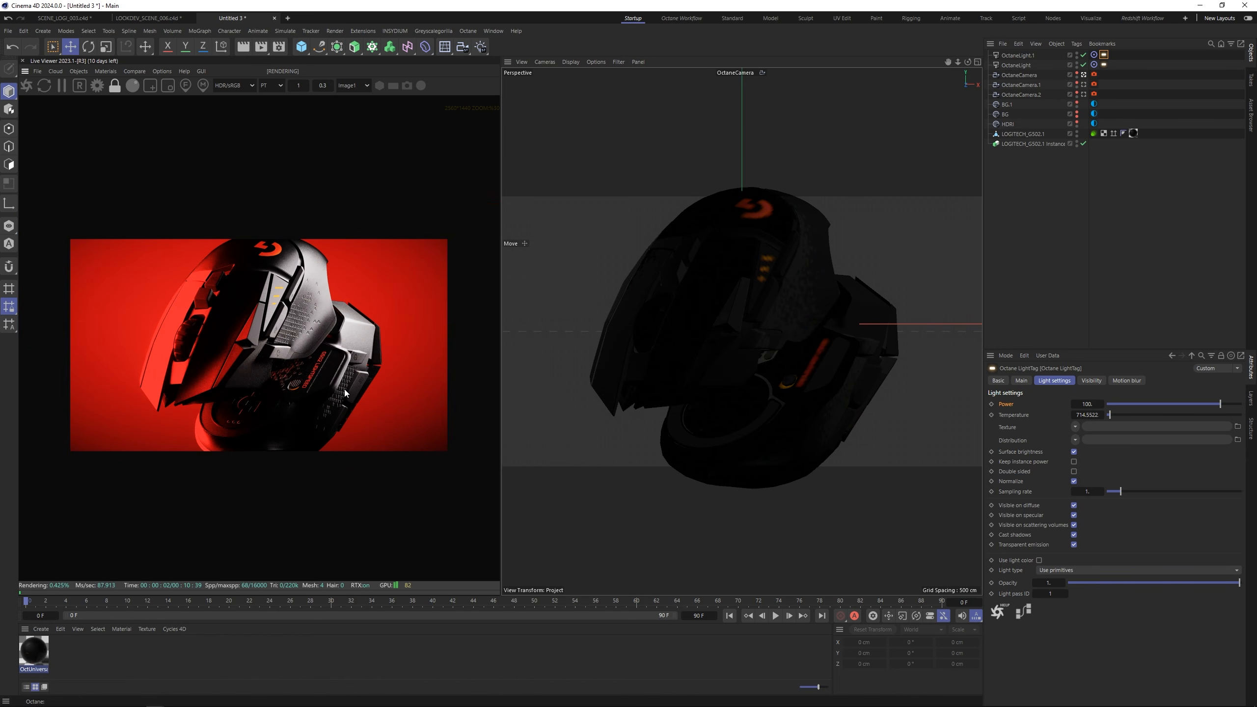
Step: Examine the upper mouse's logo, indicator lights and textured side close up in the live render
{"action": "scroll", "coordinate": [343, 391], "scroll_direction": "up", "scroll_amount": 1}
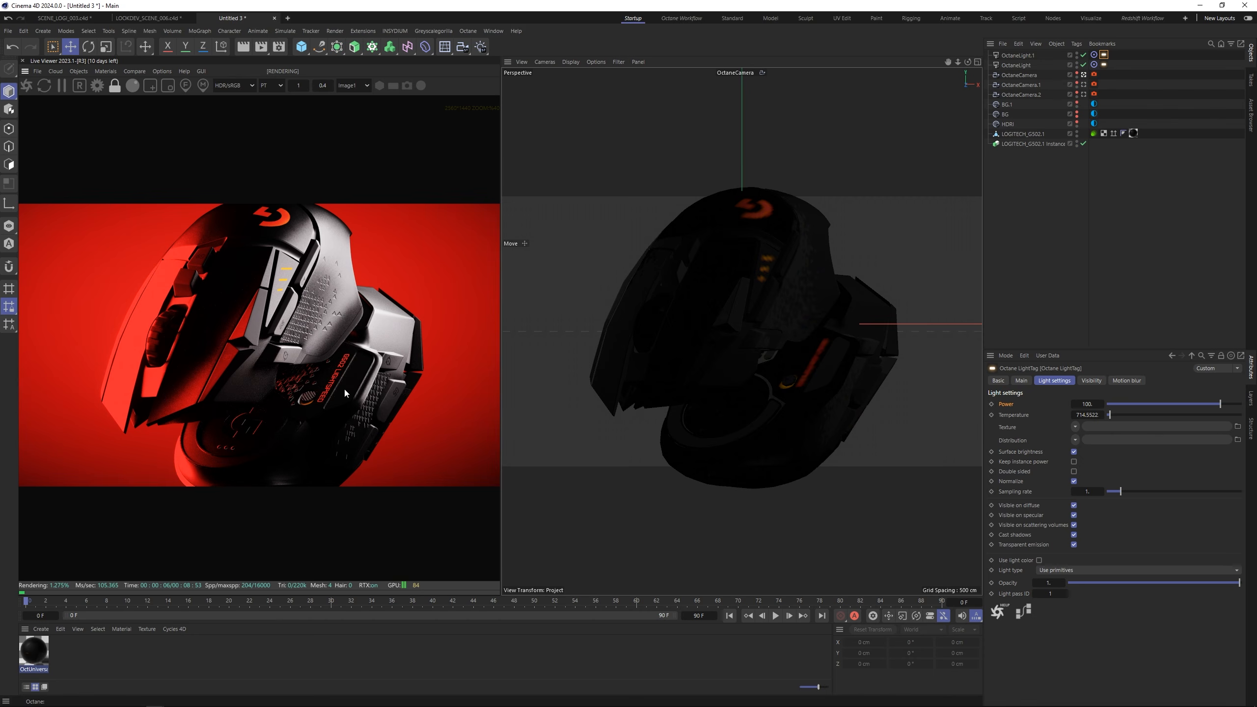
{"action": "scroll", "coordinate": [342, 388], "scroll_direction": "up", "scroll_amount": 4}
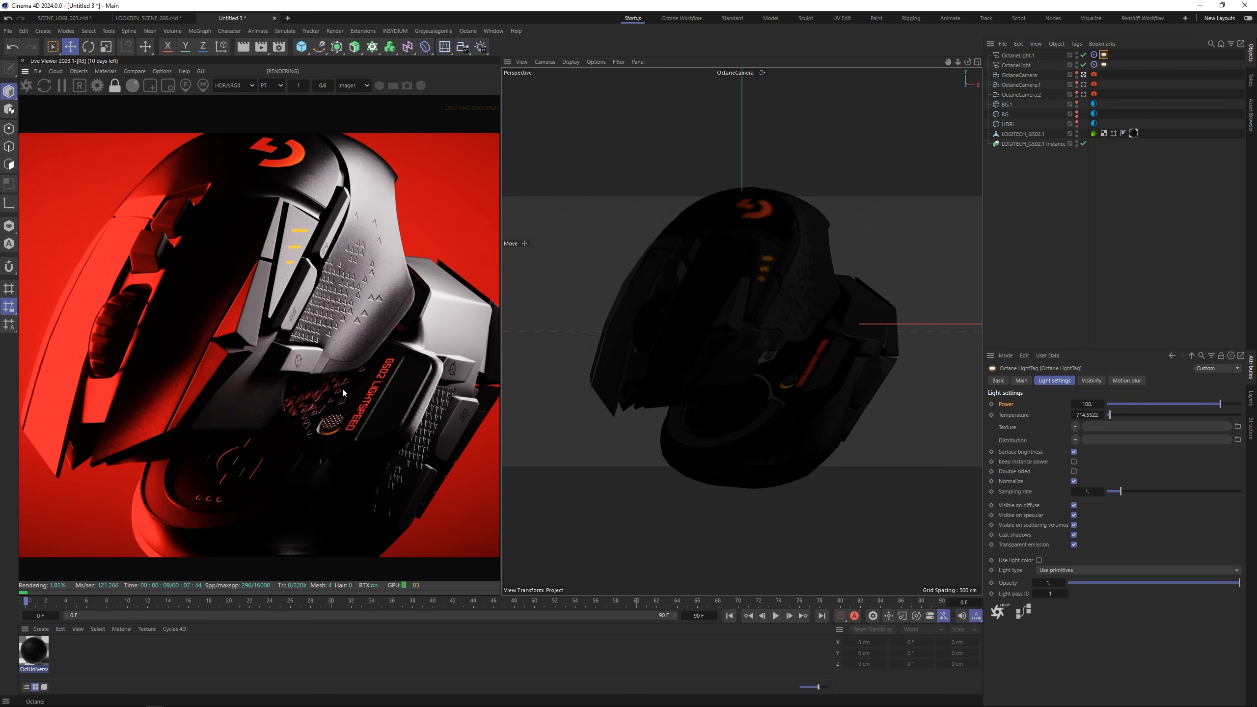
{"action": "scroll", "coordinate": [339, 382], "scroll_direction": "down", "scroll_amount": 3}
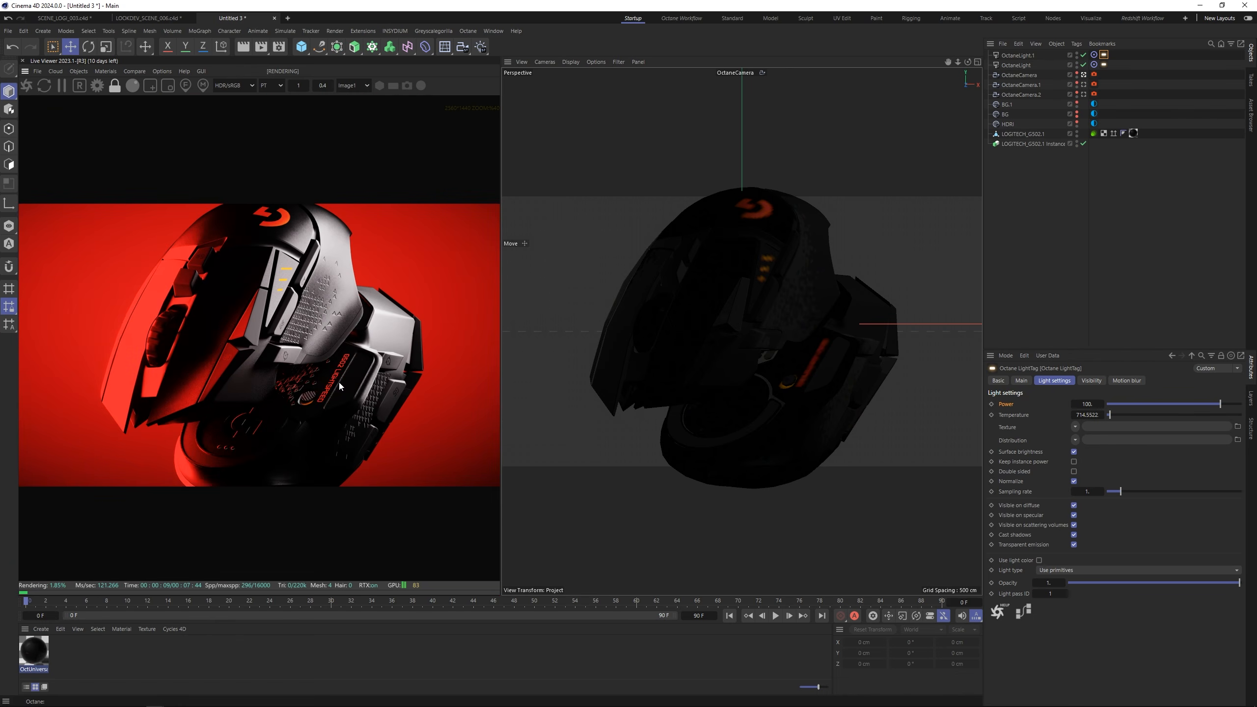
{"action": "scroll", "coordinate": [339, 382], "scroll_direction": "up", "scroll_amount": 3}
{"action": "scroll", "coordinate": [338, 381], "scroll_direction": "down", "scroll_amount": 3}
{"action": "scroll", "coordinate": [339, 386], "scroll_direction": "up", "scroll_amount": 3}
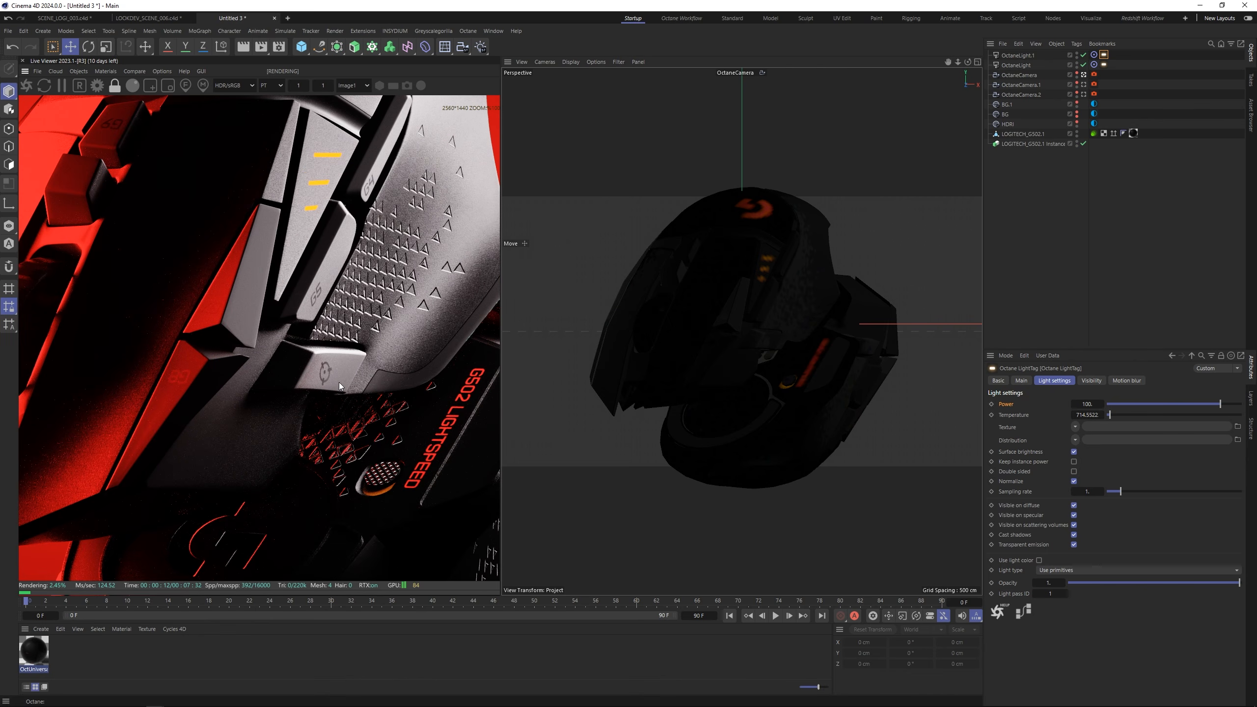
{"action": "middle_click_drag", "start_coordinate": [349, 144], "coordinate": [330, 331]}
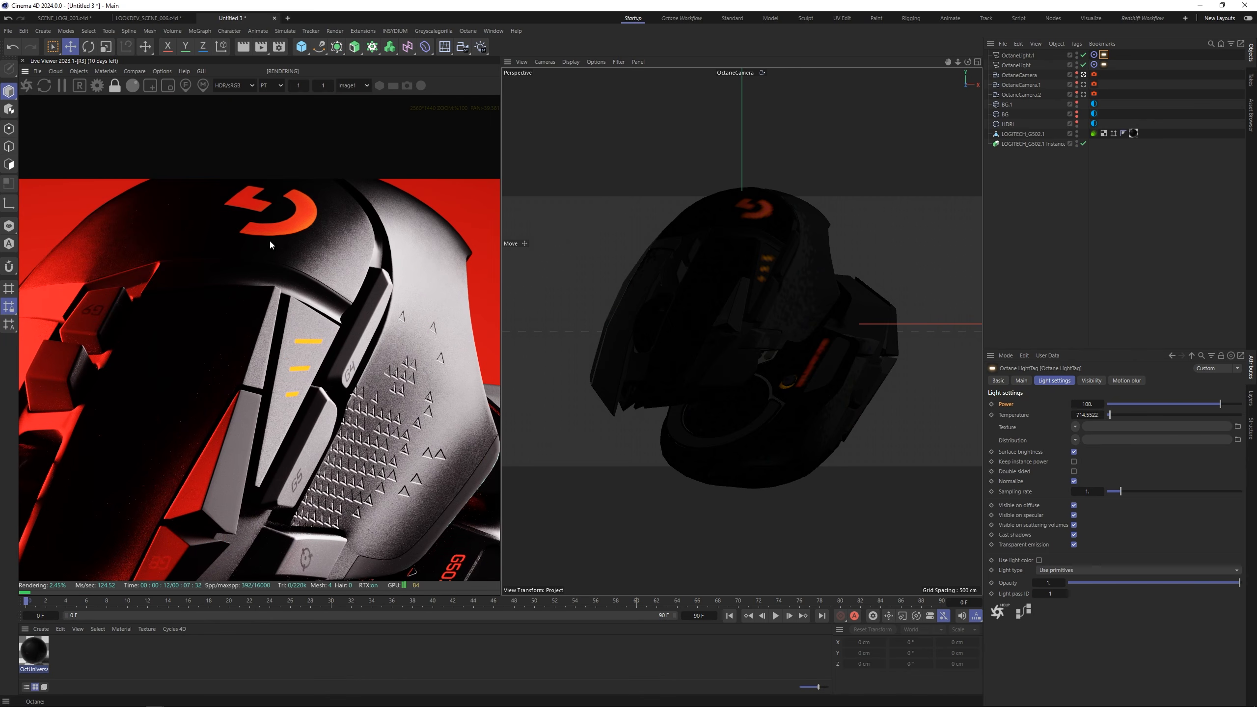
Step: In the mouse material's node graph, adjust the hue of the emission's color correction, open the blackbody emission's settings, and check the render
{"action": "left_click", "coordinate": [105, 74]}
{"action": "left_click", "coordinate": [114, 92]}
{"action": "left_click_drag", "start_coordinate": [477, 189], "coordinate": [840, 145]}
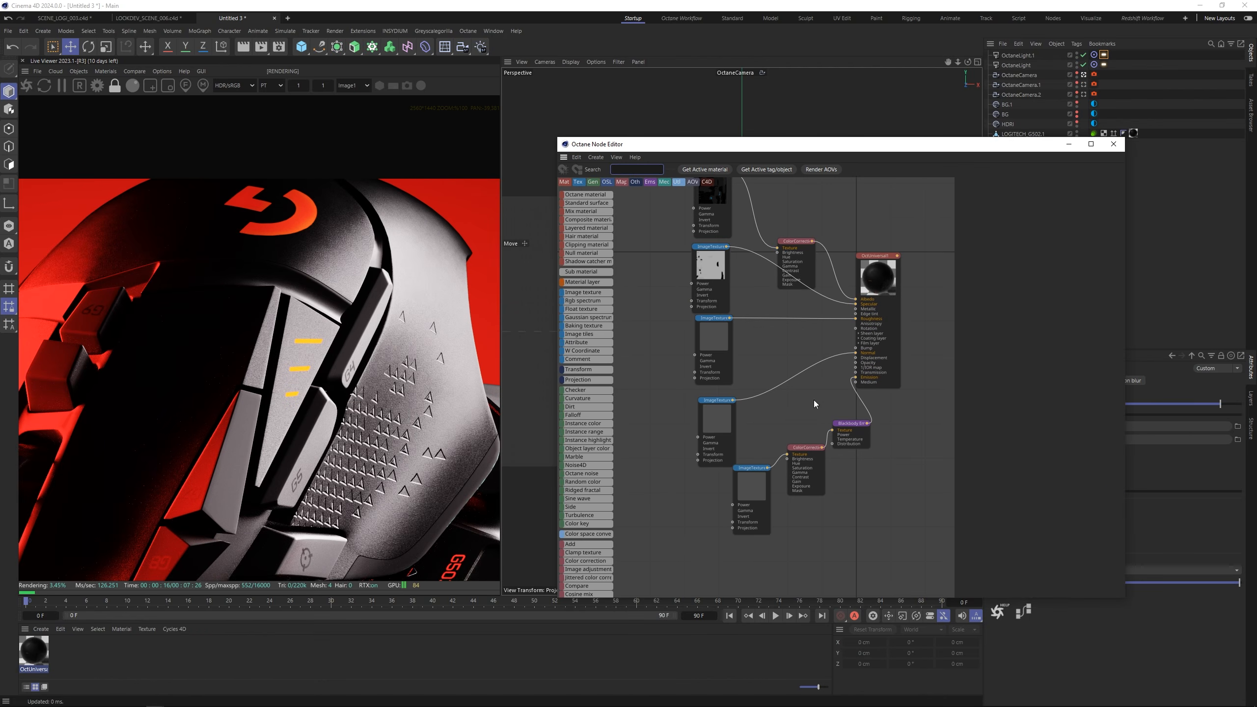
{"action": "left_click", "coordinate": [815, 452]}
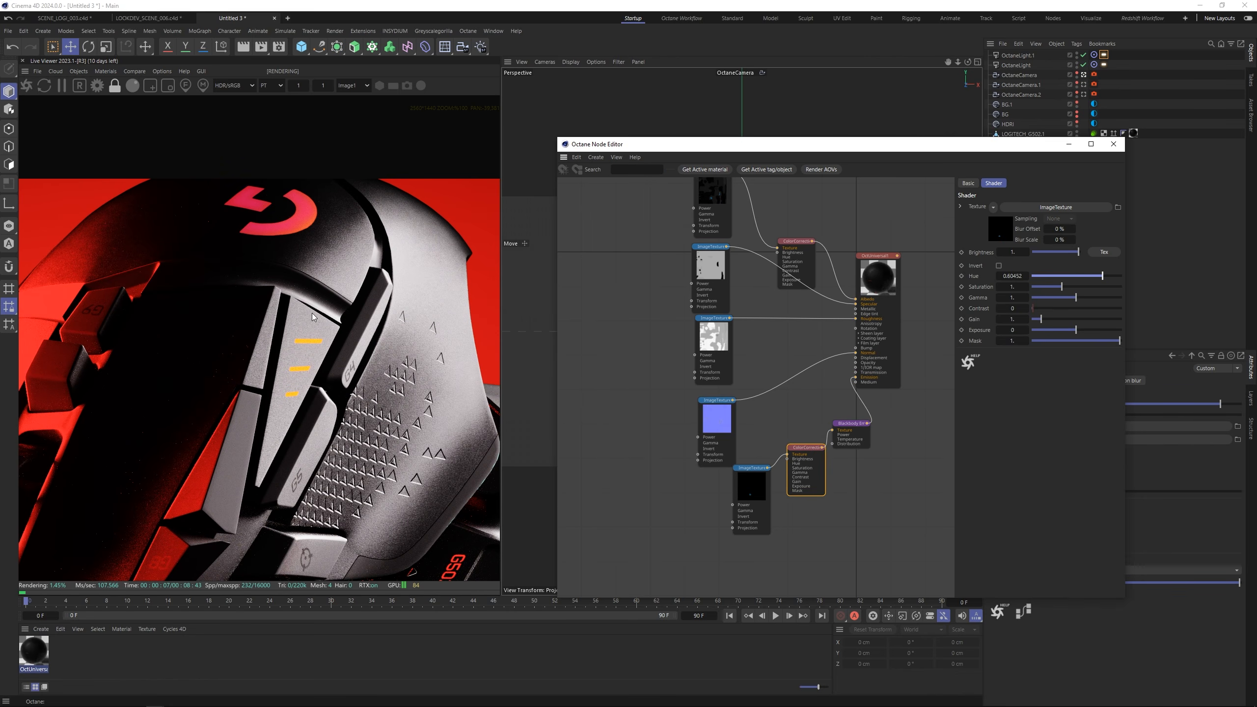
{"action": "mouse_move", "coordinate": [1105, 277]}
{"action": "left_mouse_down"}
{"action": "mouse_move", "coordinate": [1120, 275]}
{"action": "mouse_move", "coordinate": [1089, 271]}
{"action": "left_mouse_up"}
{"action": "left_click", "coordinate": [850, 435]}
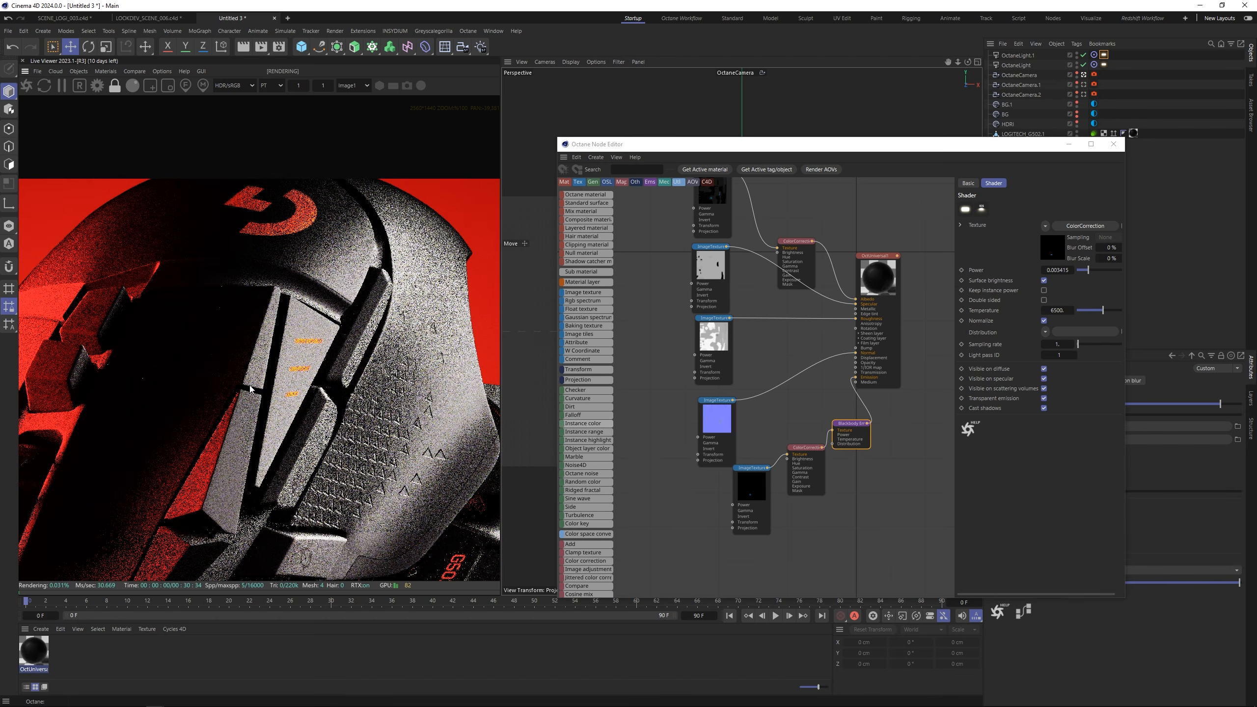
{"action": "scroll", "coordinate": [307, 305], "scroll_direction": "down", "scroll_amount": 3}
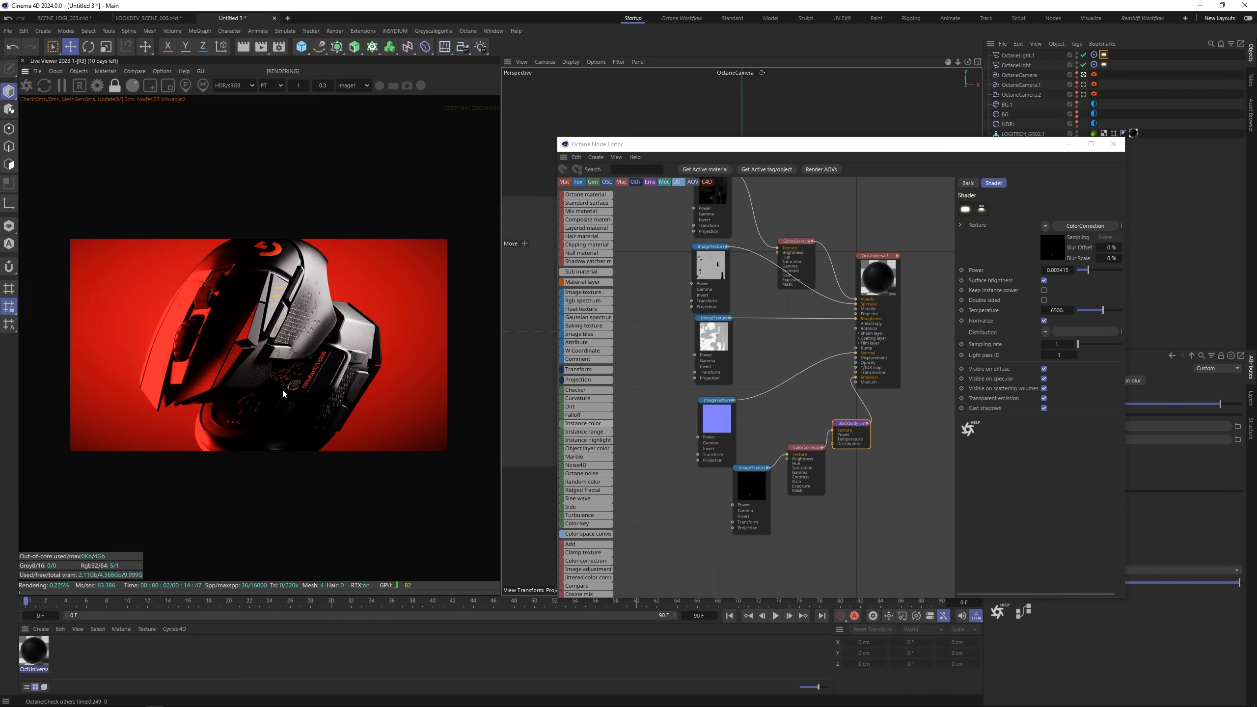
{"action": "scroll", "coordinate": [286, 398], "scroll_direction": "up", "scroll_amount": 3}
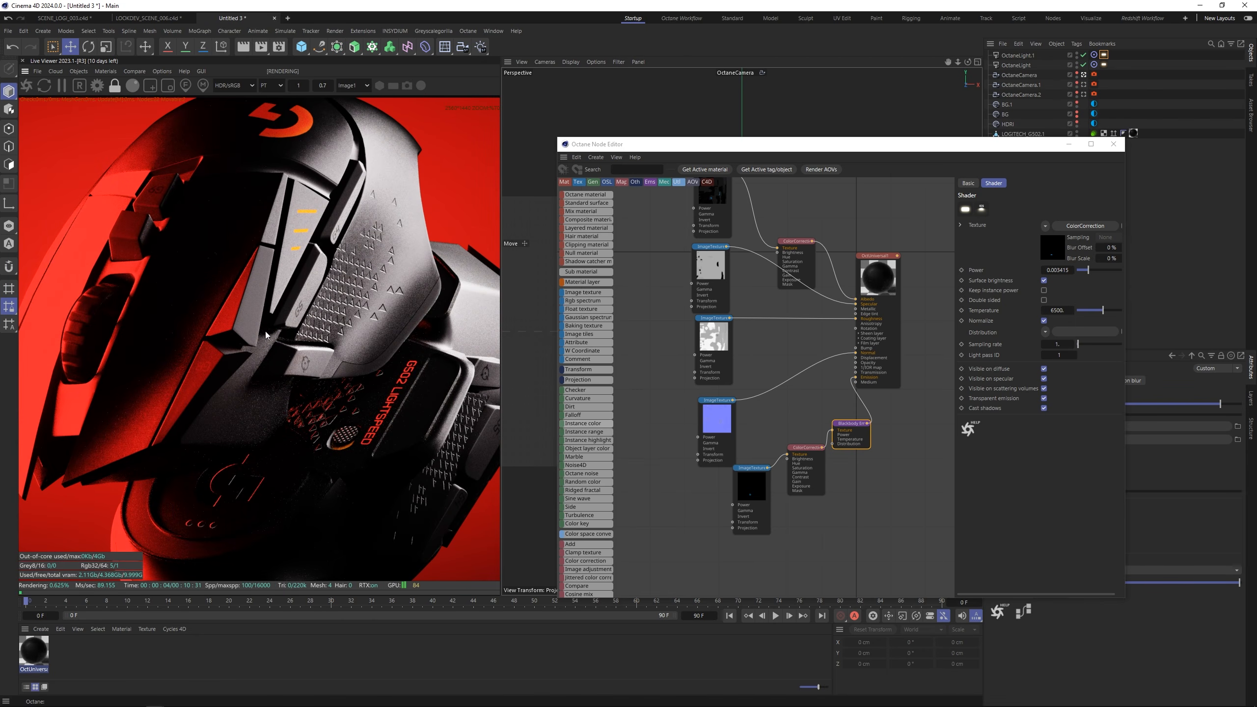
{"action": "scroll", "coordinate": [266, 335], "scroll_direction": "down", "scroll_amount": 4}
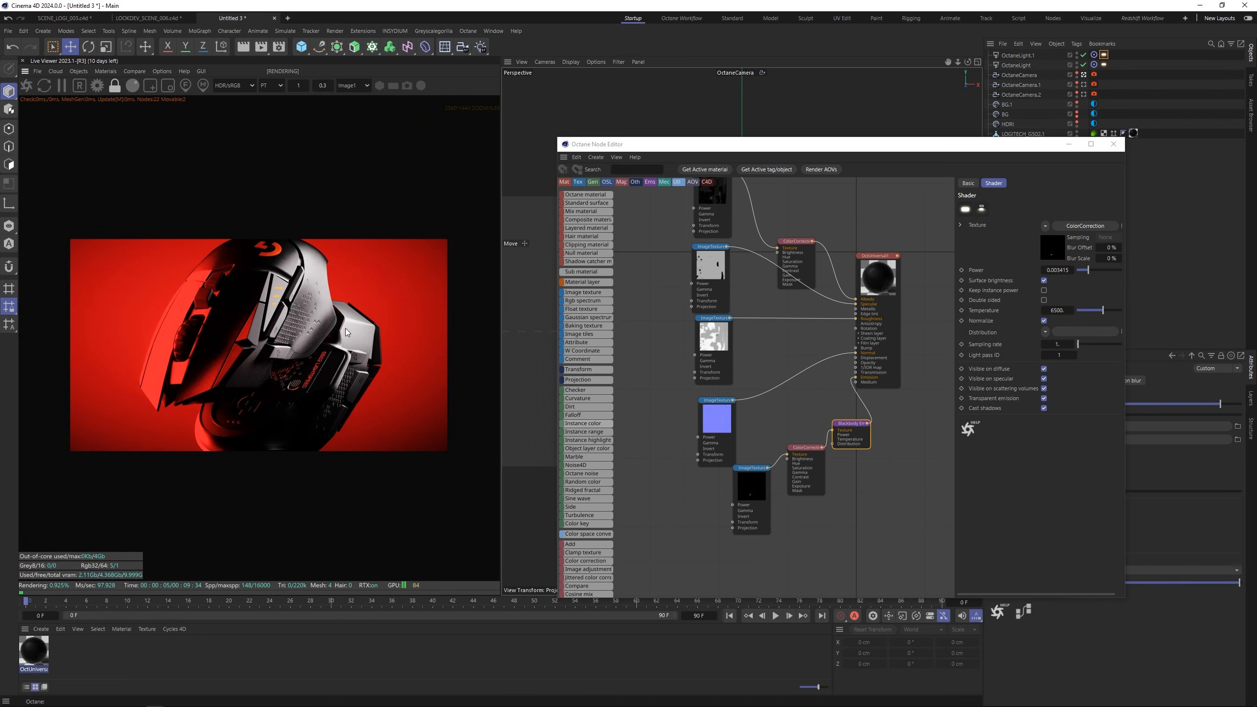
Step: Close the node editor and set the main camera imager's exposure to about 1.34
{"action": "left_click", "coordinate": [1113, 144]}
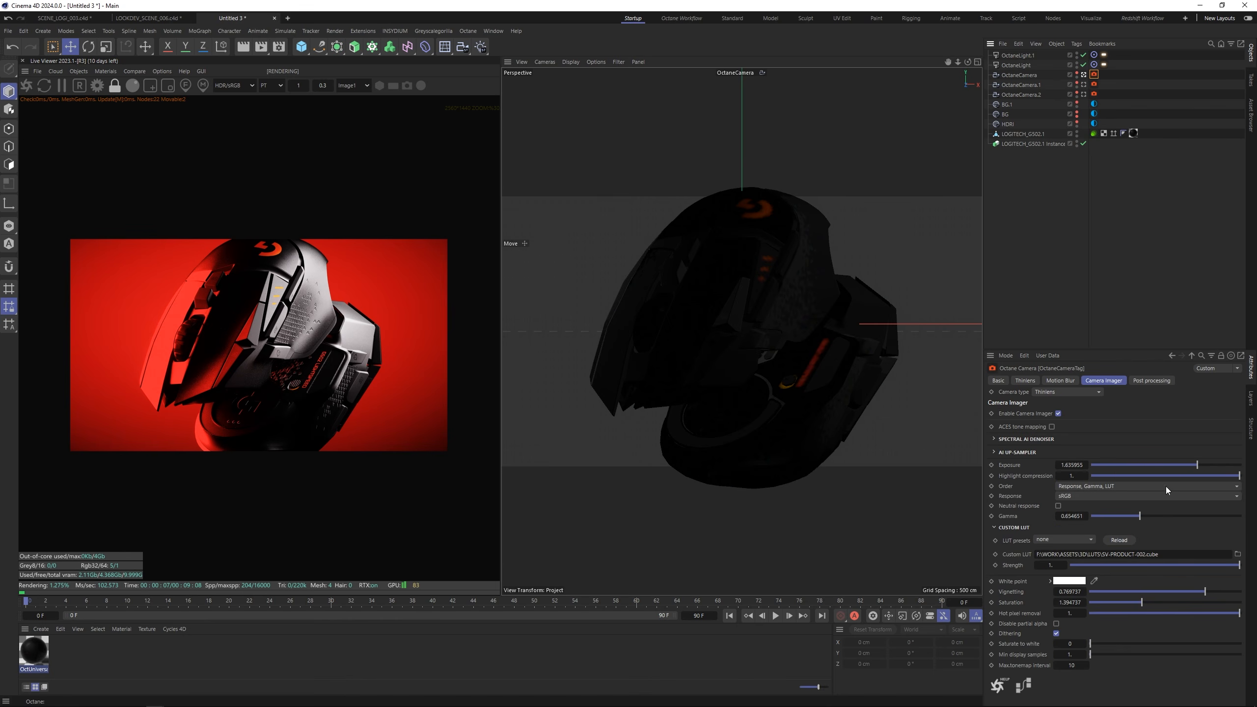
{"action": "left_click", "coordinate": [1197, 465]}
{"action": "left_click_drag", "start_coordinate": [1199, 467], "coordinate": [1196, 468]}
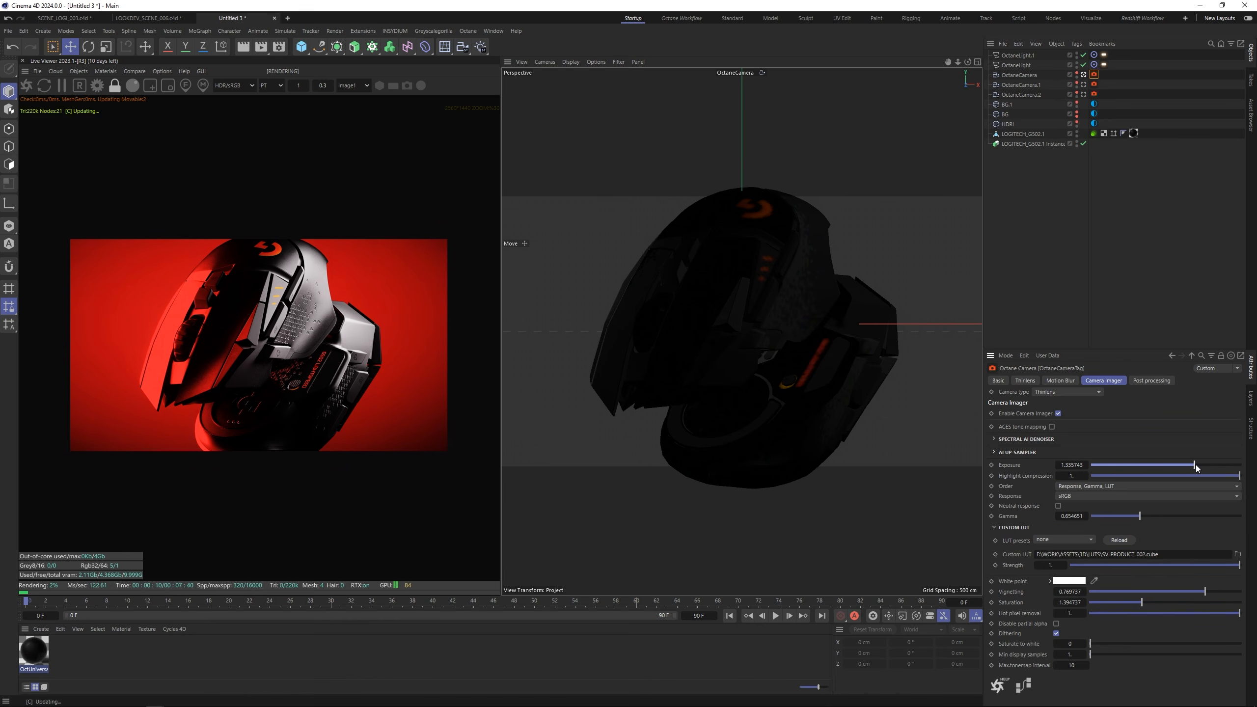
{"action": "left_click", "coordinate": [1170, 222]}
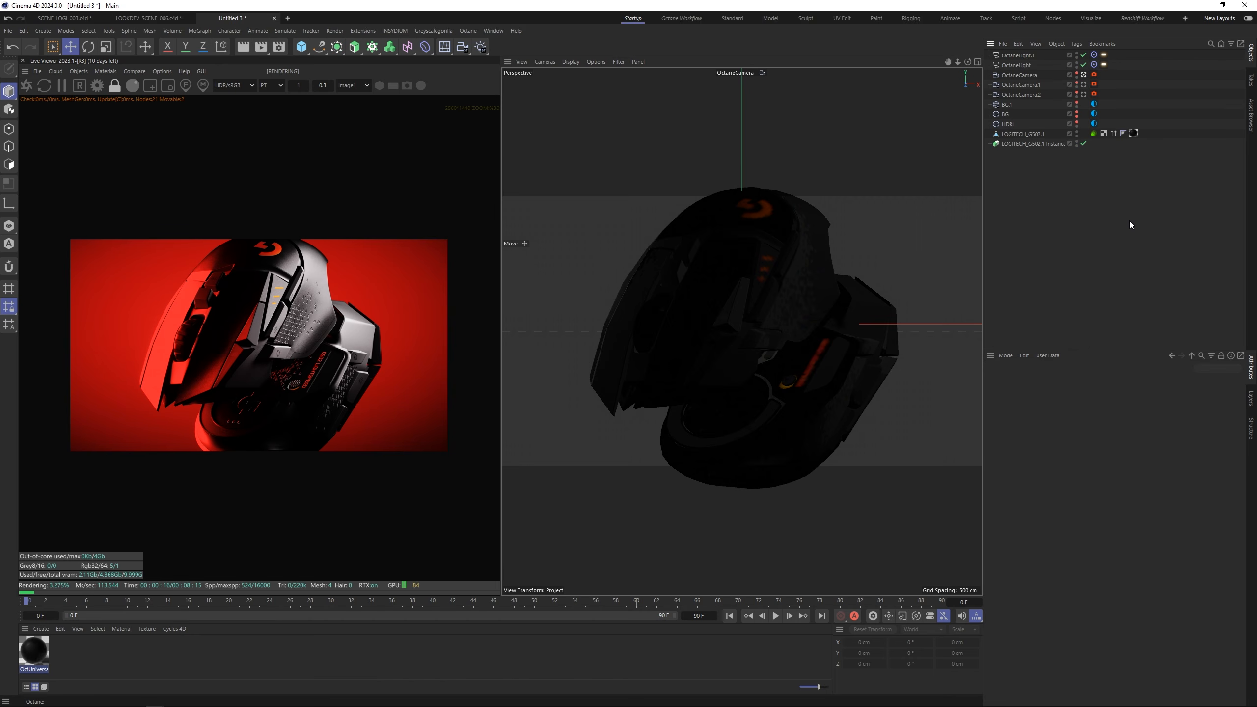
Step: Group the LOGITECH_G502.1 mesh and its instance under a null and rename it GEO_1
{"action": "left_click_drag", "start_coordinate": [1023, 142], "coordinate": [1024, 140]}
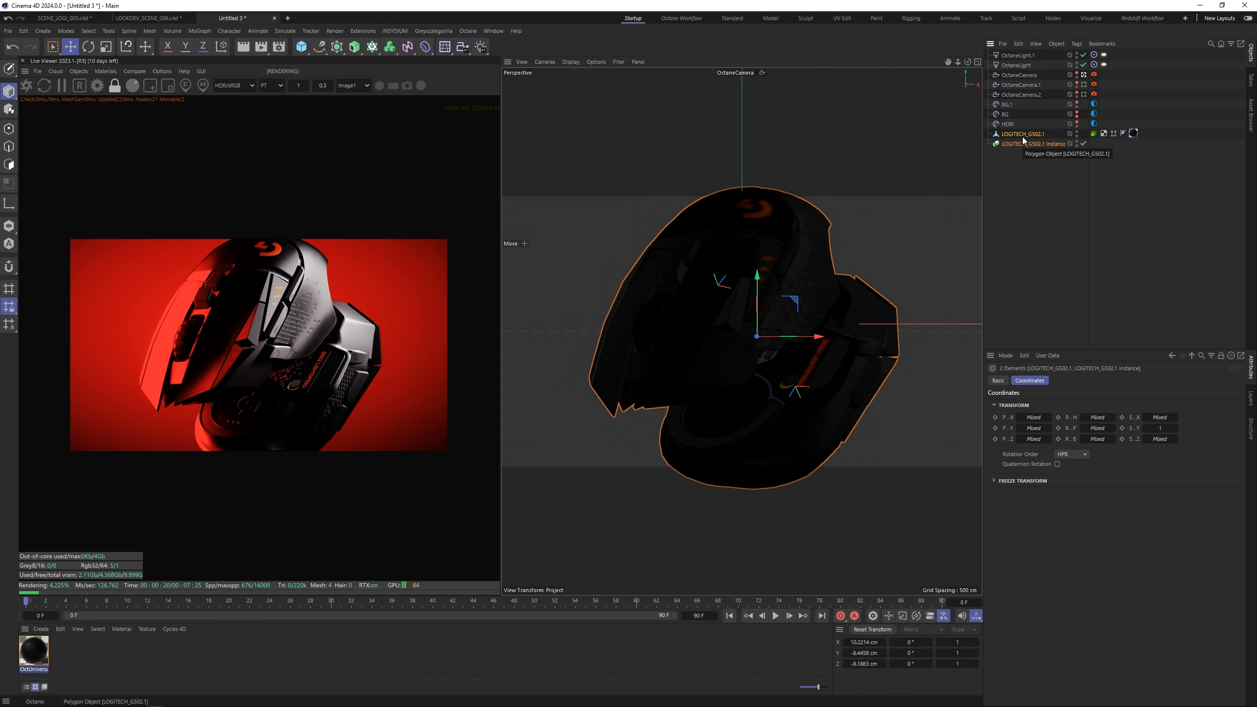
{"action": "key", "text": "alt+g"}
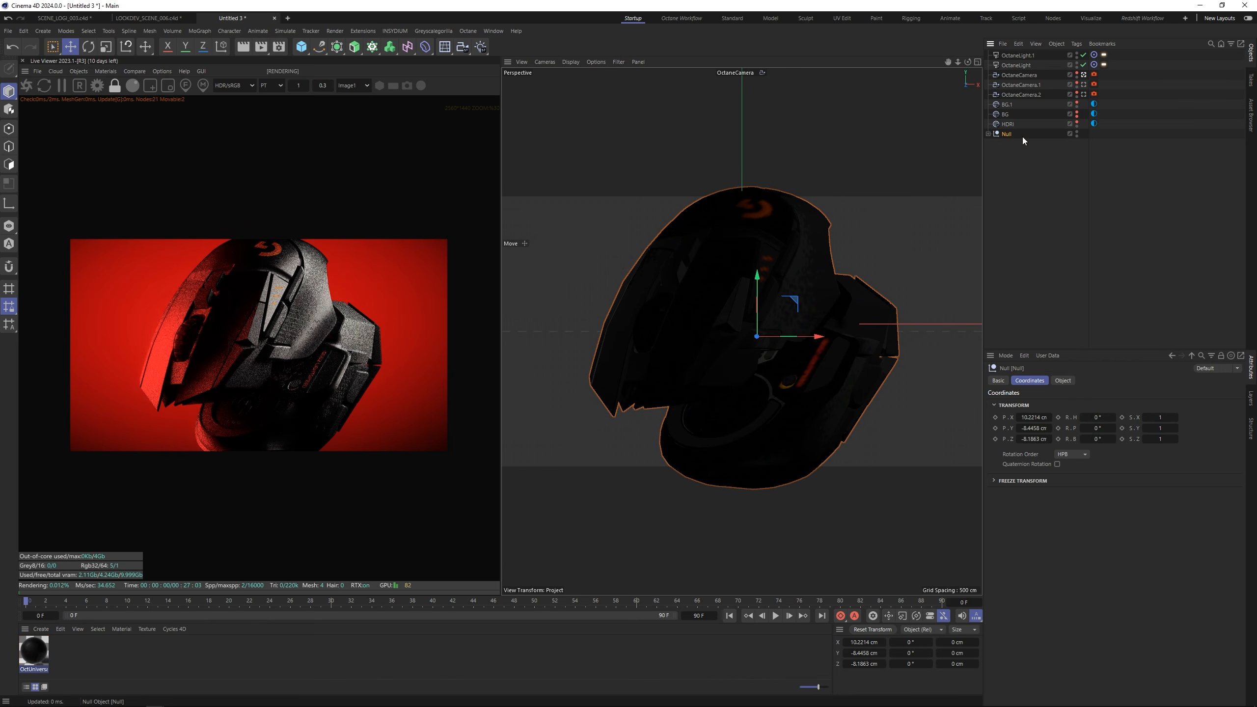
{"action": "double_click", "coordinate": [1008, 134]}
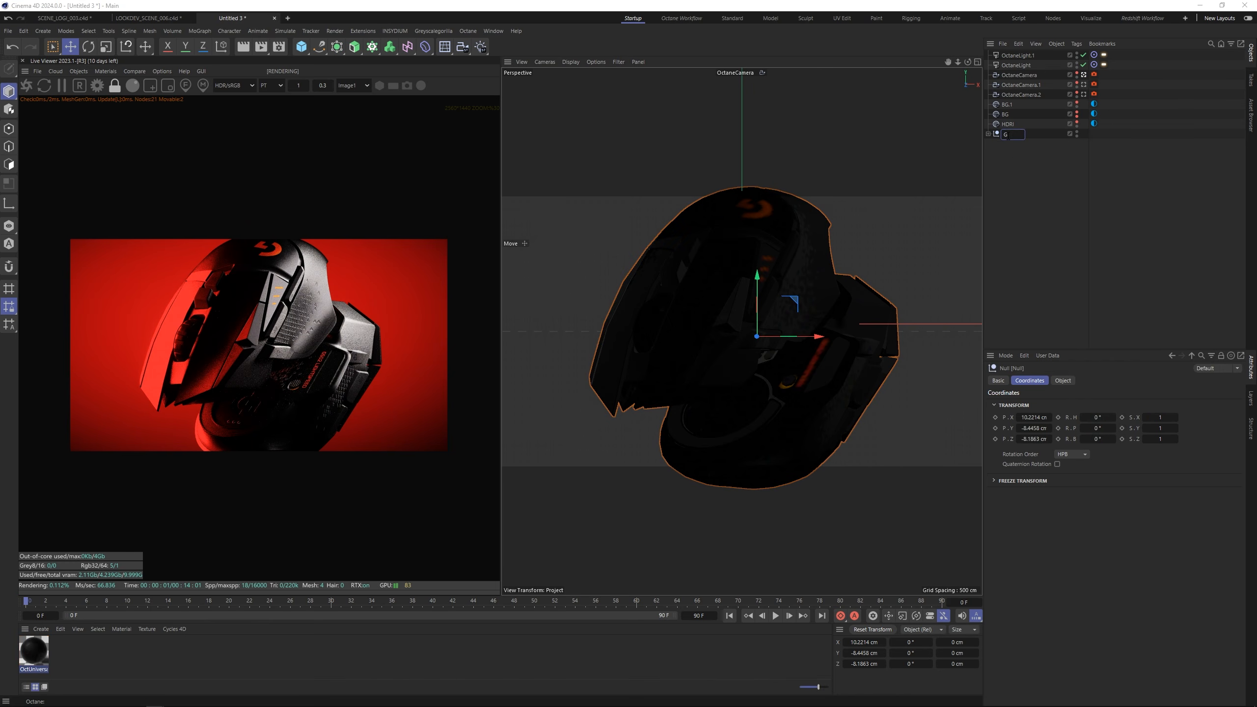
{"action": "type", "text": "GEO_1"}
{"action": "key", "text": "Return"}
Step: Duplicate the GEO_1 group, place the copy directly above the original, and hide the original
{"action": "key", "text": "ctrl+c"}
{"action": "key", "text": "ctrl+v"}
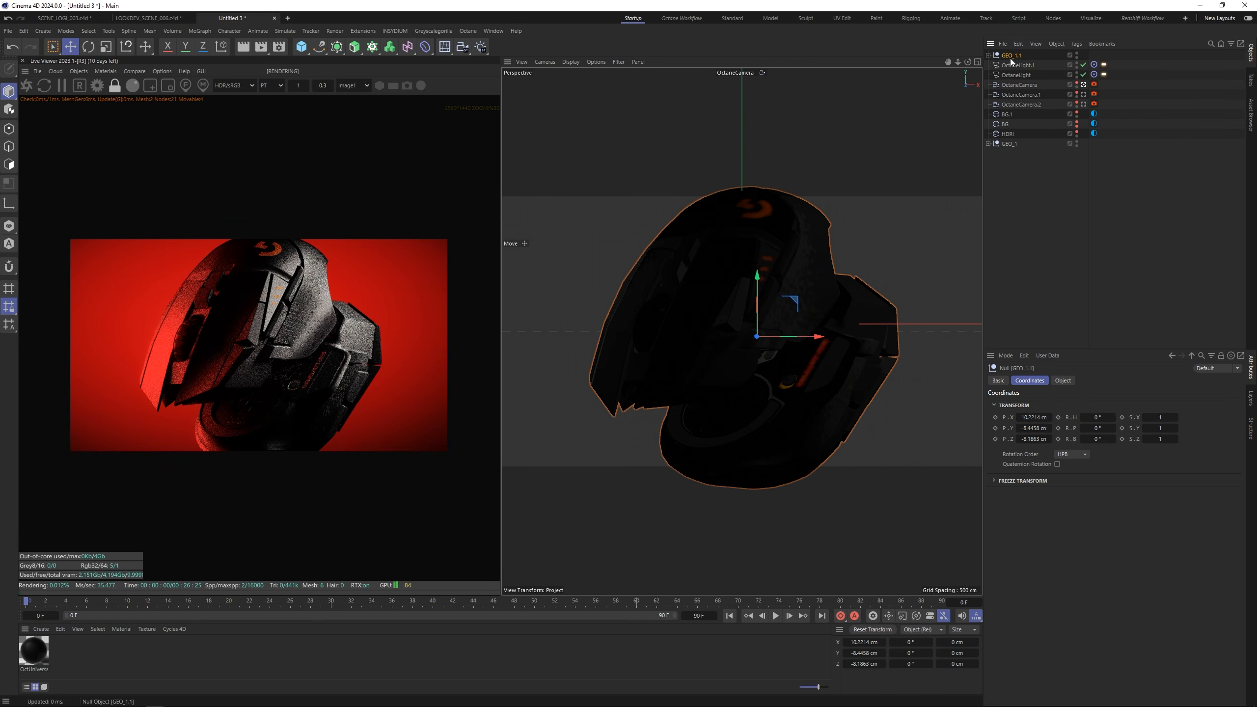
{"action": "left_click_drag", "start_coordinate": [1011, 57], "coordinate": [1011, 143]}
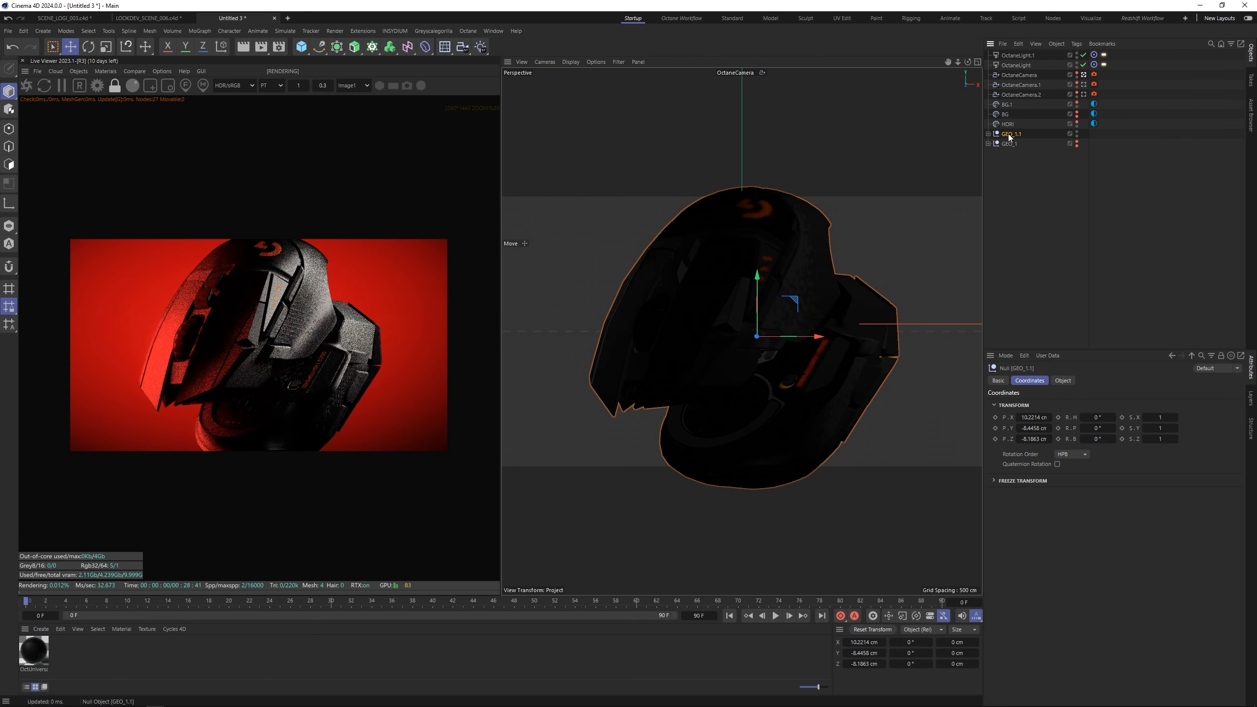
Step: Rotate the duplicated mouse group to about -93.5° heading, 13° pitch and -38.2° bank, checking the pose in the live render
{"action": "key", "text": "r"}
{"action": "mouse_move", "coordinate": [771, 329]}
{"action": "left_mouse_down"}
{"action": "mouse_move", "coordinate": [705, 324]}
{"action": "mouse_move", "coordinate": [777, 319]}
{"action": "mouse_move", "coordinate": [760, 322]}
{"action": "left_mouse_up"}
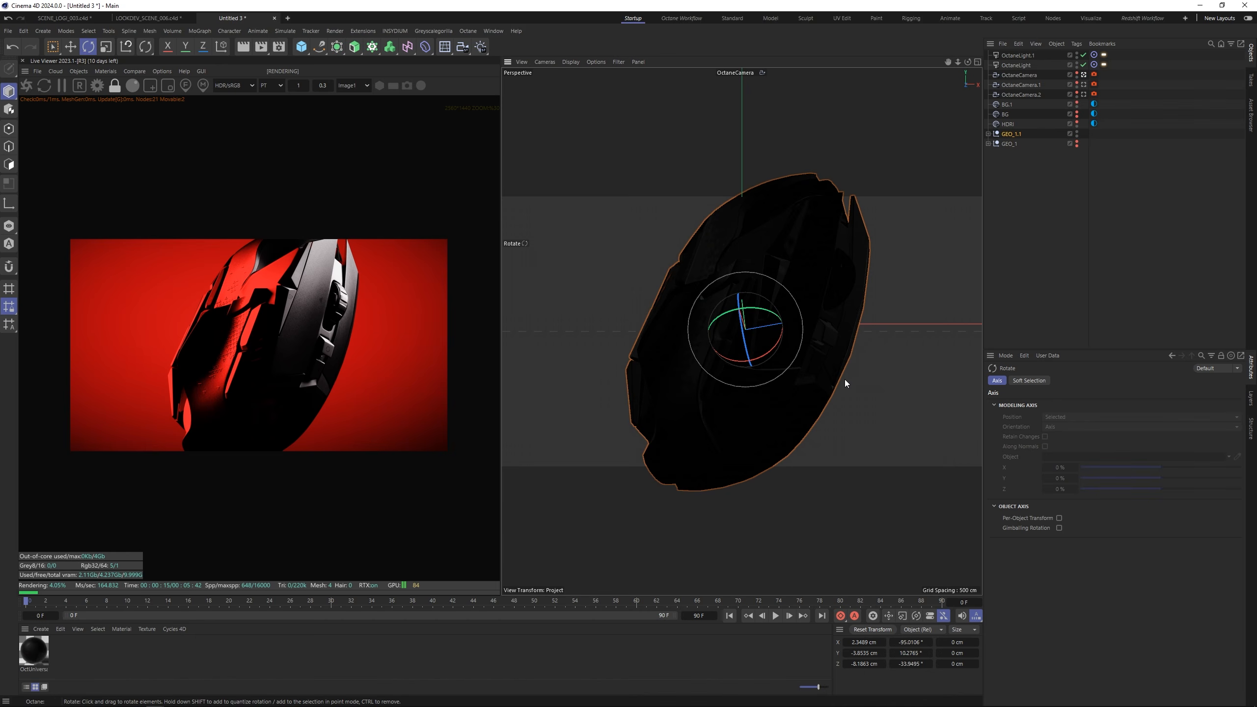
{"action": "left_click", "coordinate": [1252, 81]}
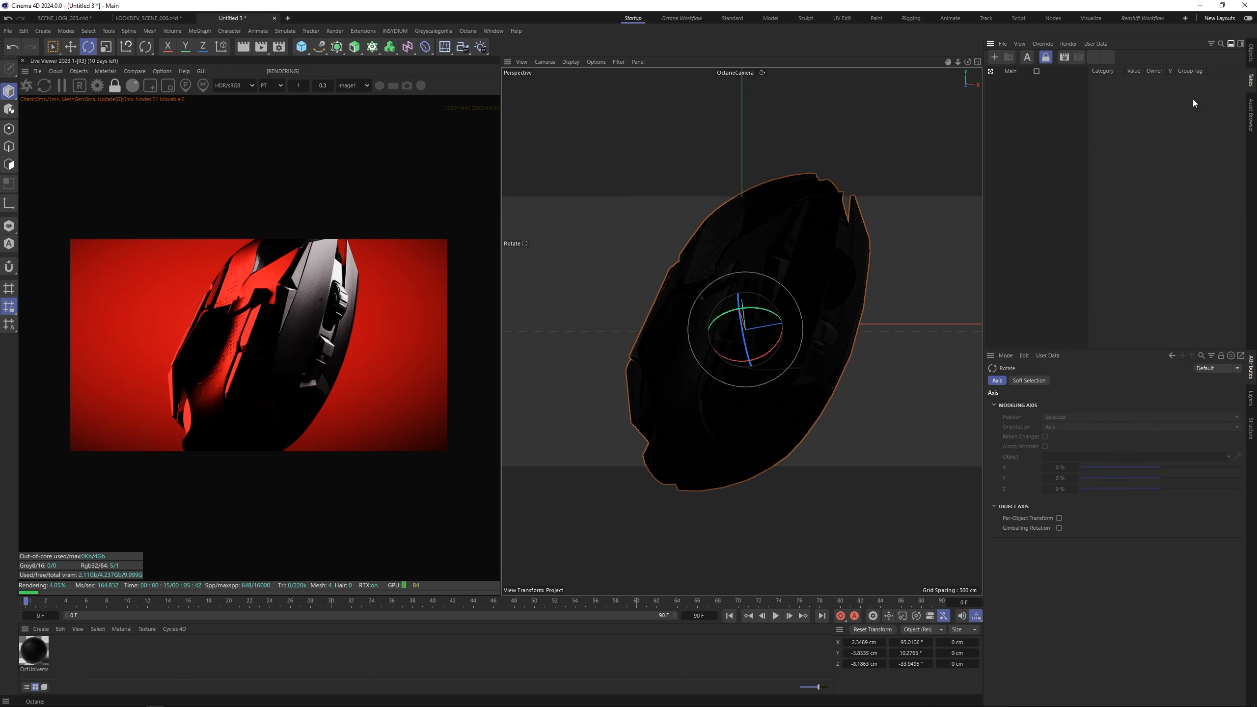
{"action": "left_click", "coordinate": [1252, 52]}
{"action": "scroll", "coordinate": [158, 363], "scroll_direction": "up", "scroll_amount": 2}
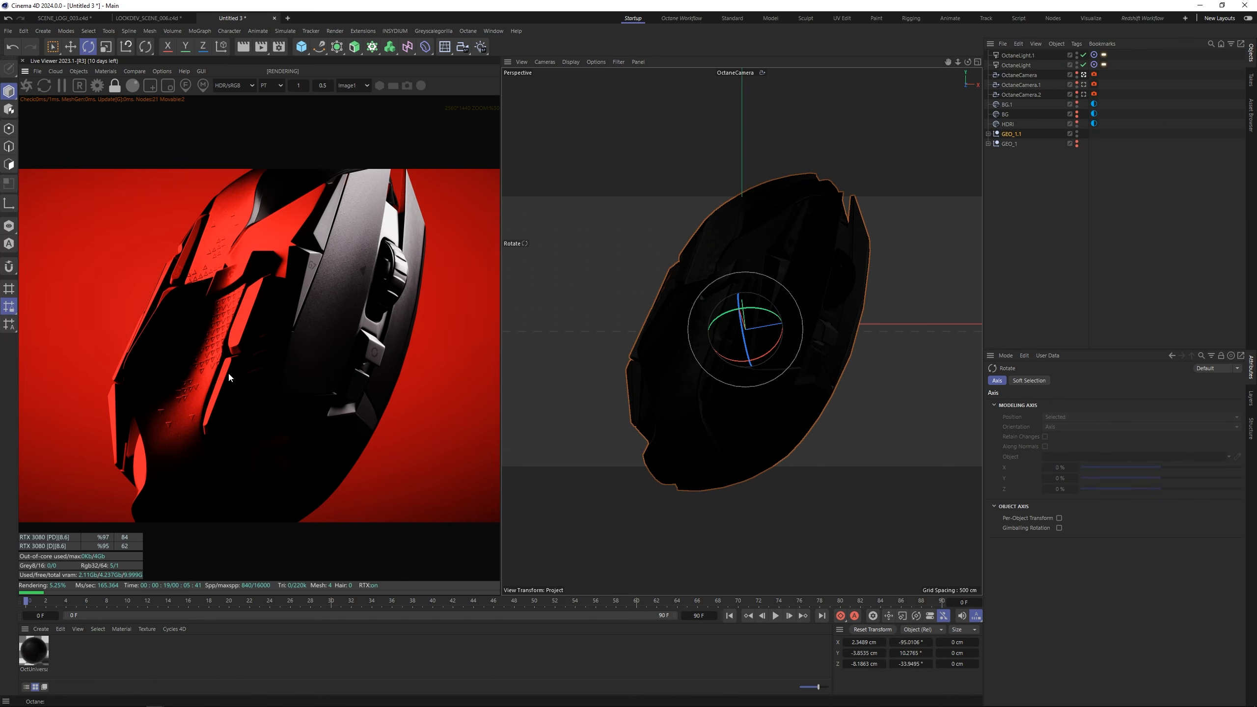
{"action": "scroll", "coordinate": [202, 384], "scroll_direction": "down", "scroll_amount": 3}
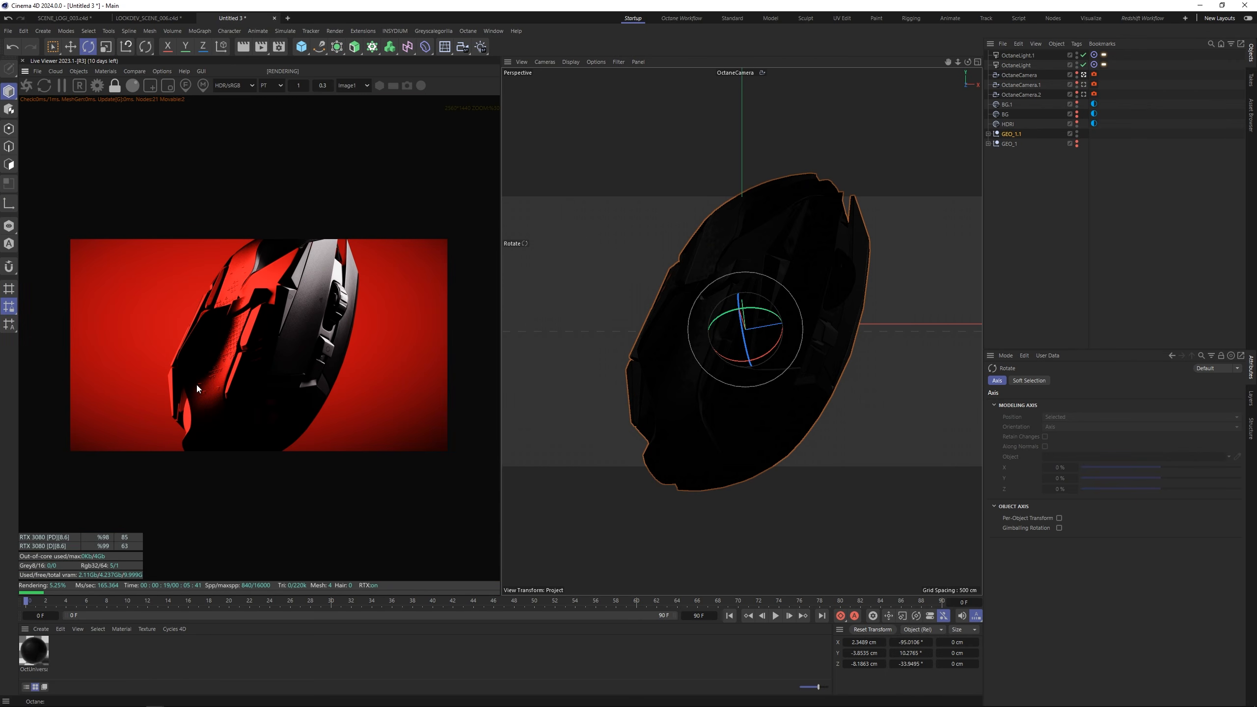
{"action": "scroll", "coordinate": [197, 383], "scroll_direction": "up", "scroll_amount": 1}
{"action": "left_click_drag", "start_coordinate": [774, 296], "coordinate": [774, 291]}
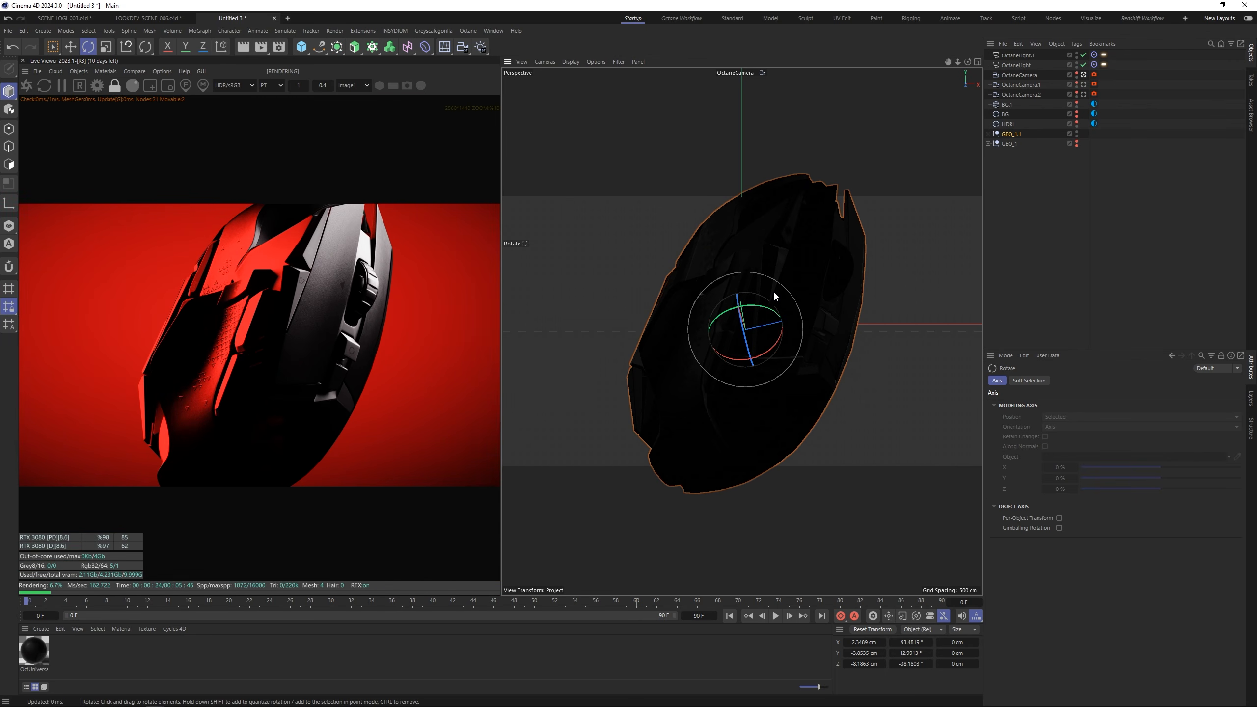
Step: Duplicate the rotated mouse group, hide the source group, and delete the instance from the new copy
{"action": "left_click", "coordinate": [1010, 136], "text": "ctrl"}
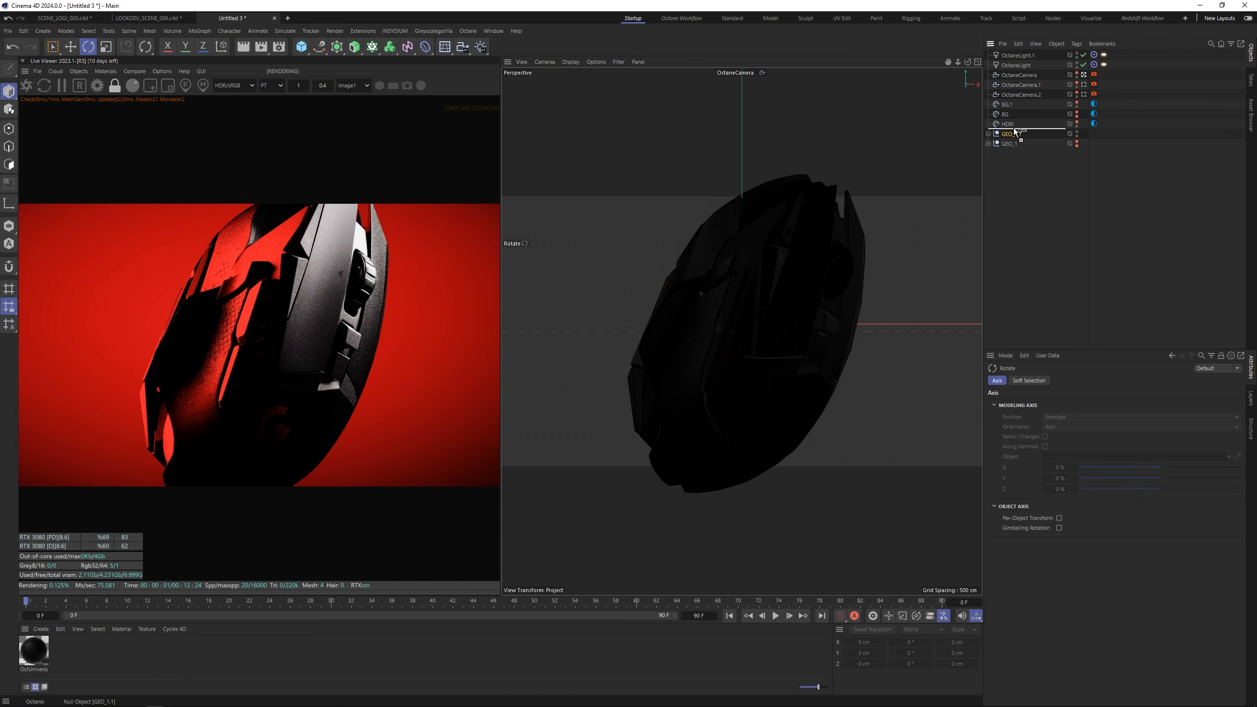
{"action": "left_click_drag", "start_coordinate": [1015, 132], "coordinate": [1015, 130], "text": "ctrl"}
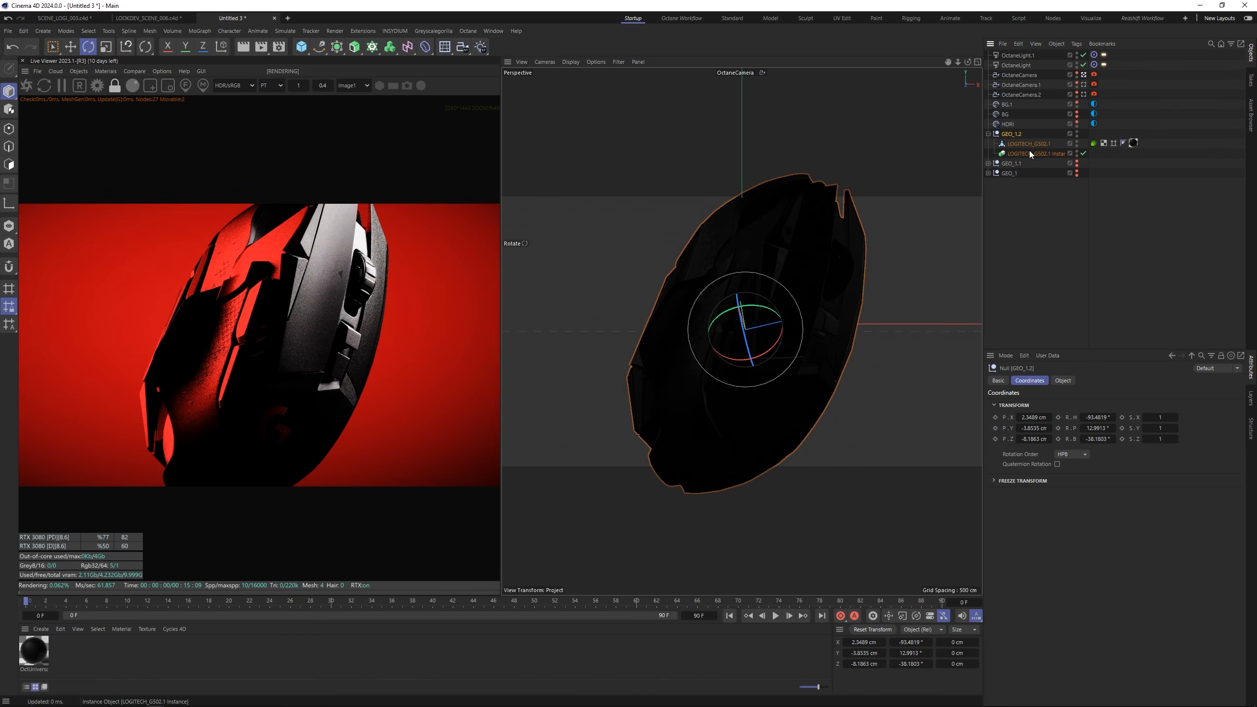
{"action": "left_click", "coordinate": [1029, 151]}
{"action": "key", "text": "Delete"}
Step: Reset the mouse mesh in the new group to 0 position and 0 rotation on all axes
{"action": "left_click", "coordinate": [1030, 142]}
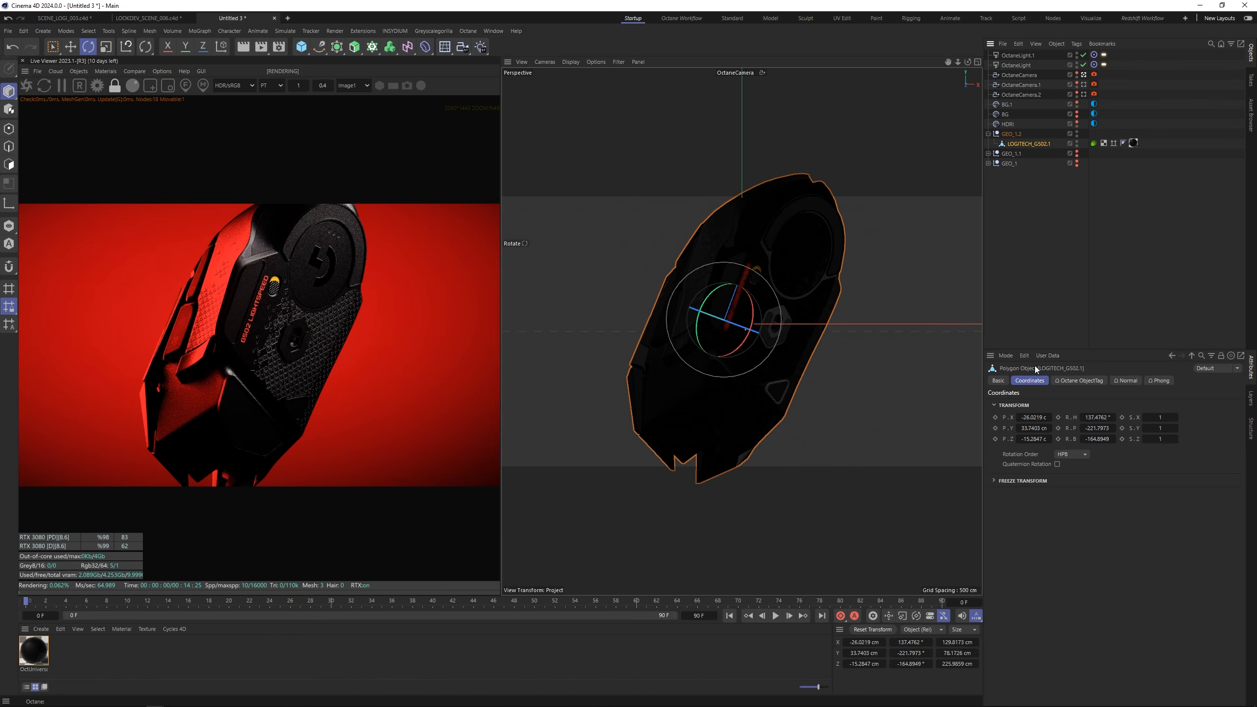
{"action": "left_click", "coordinate": [1048, 423]}
{"action": "left_click", "coordinate": [1030, 419]}
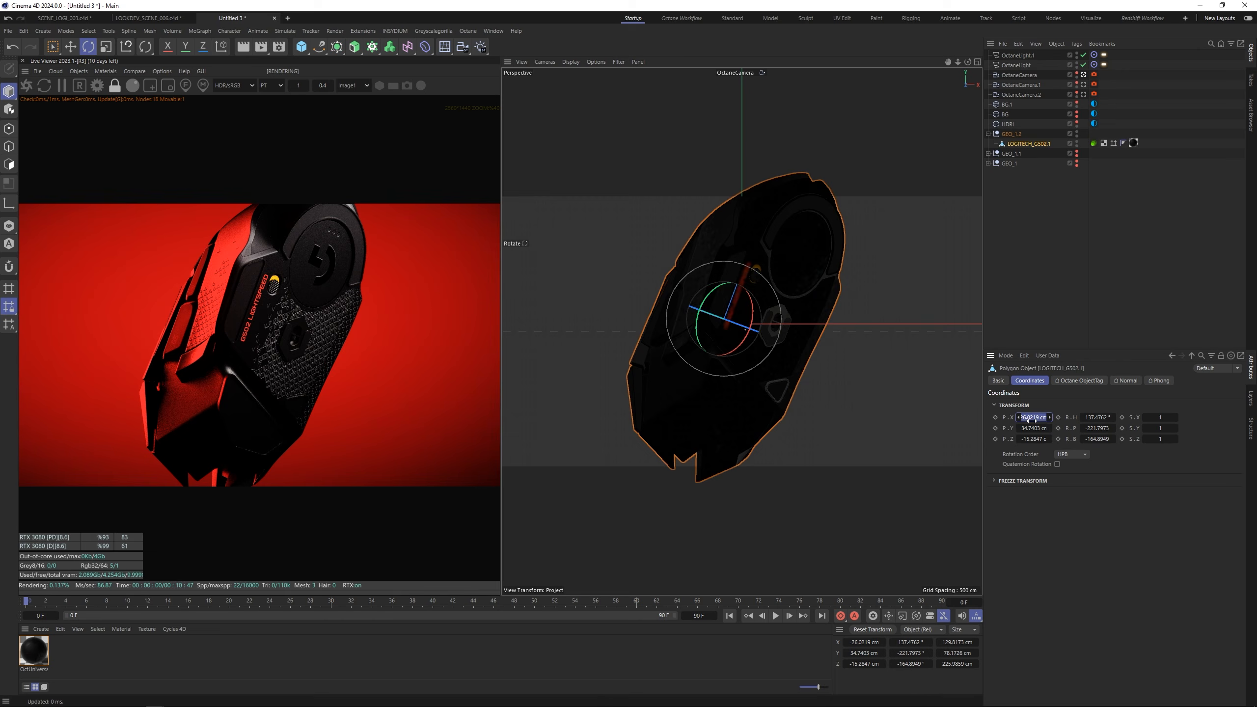
{"action": "type", "text": "0"}
{"action": "key", "text": "Tab"}
{"action": "type", "text": "0"}
{"action": "key", "text": "Tab"}
{"action": "type", "text": "0"}
{"action": "key", "text": "Tab"}
{"action": "type", "text": "0"}
{"action": "key", "text": "Tab"}
{"action": "key", "text": "0"}
{"action": "key", "text": "Tab"}
{"action": "key", "text": "0"}
{"action": "key", "text": "Return"}
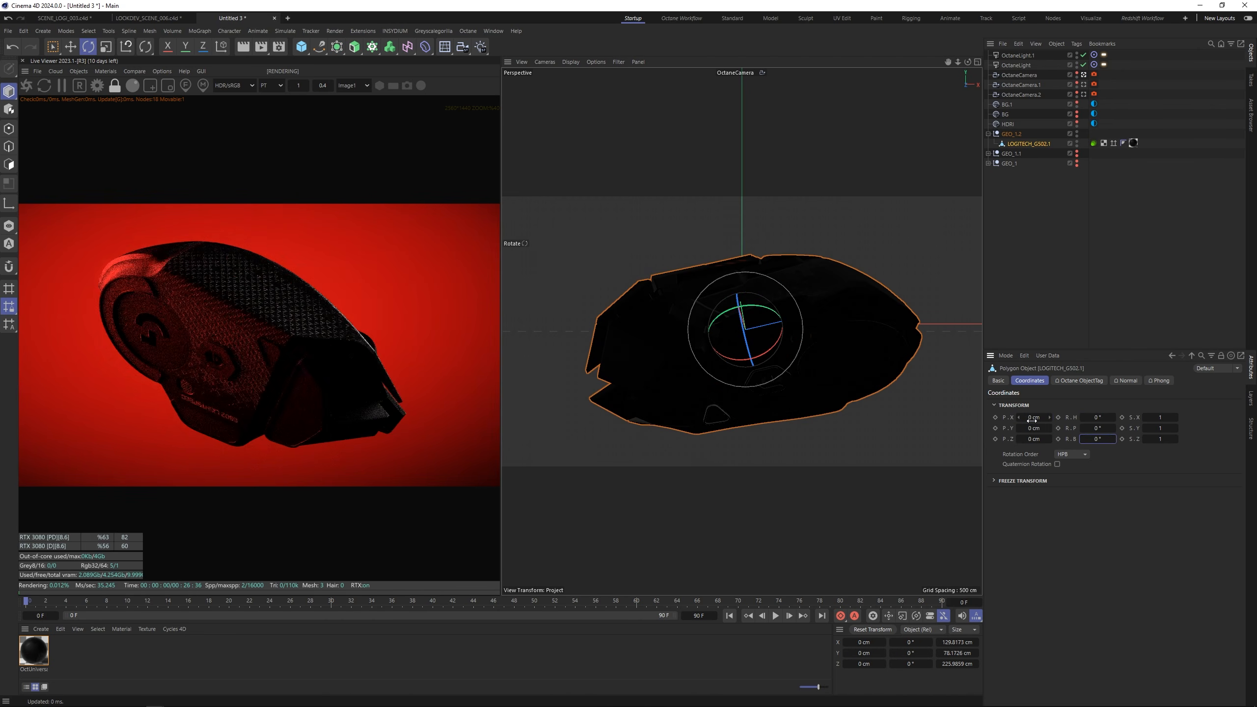
Step: Reset the new group's null to 0 position and 0 rotation on all axes
{"action": "left_click", "coordinate": [1043, 170]}
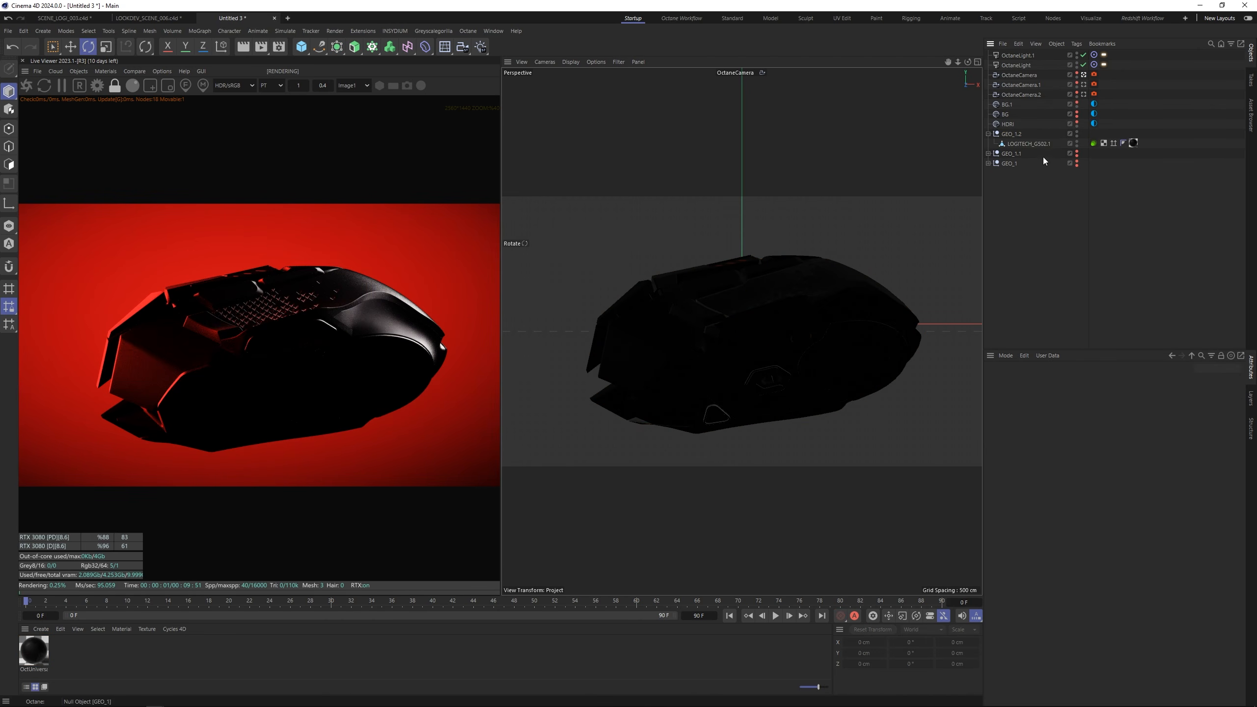
{"action": "left_click", "coordinate": [1029, 143]}
{"action": "left_click", "coordinate": [1025, 134]}
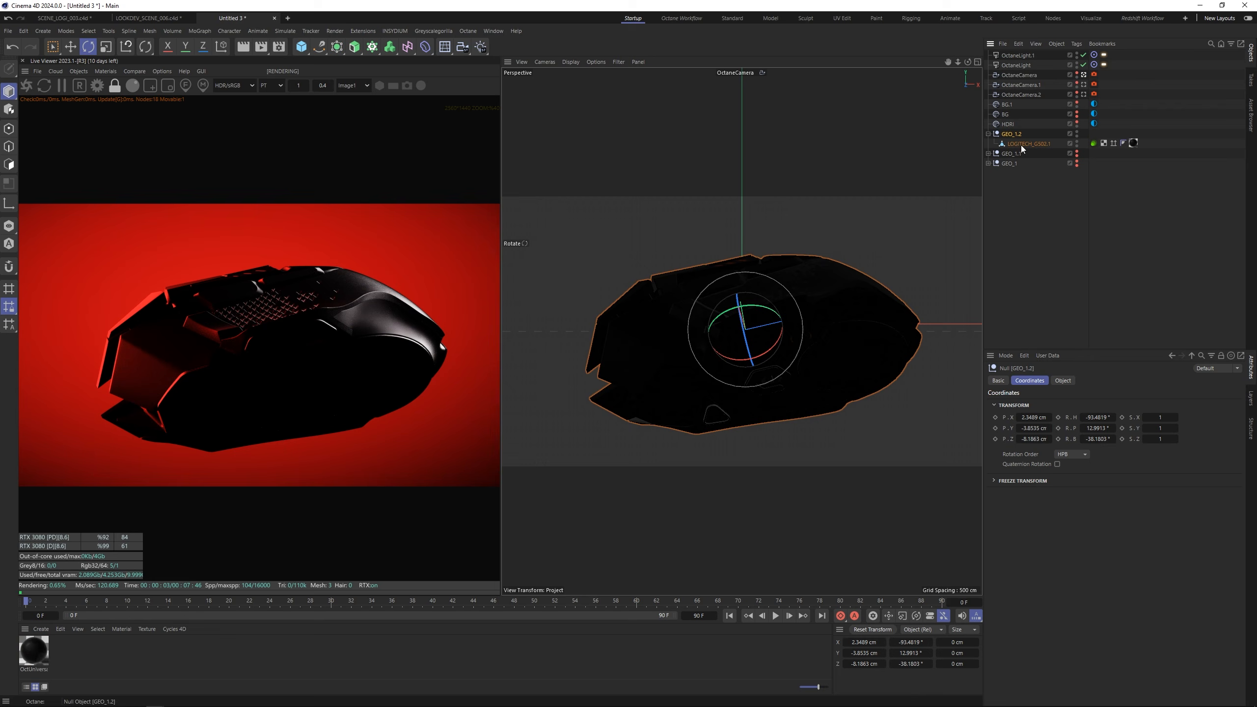
{"action": "double_click", "coordinate": [1039, 420]}
{"action": "type", "text": "0"}
{"action": "key", "text": "Tab"}
{"action": "type", "text": "0"}
{"action": "key", "text": "Tab"}
{"action": "type", "text": "0"}
{"action": "key", "text": "Tab"}
{"action": "key", "text": "0"}
{"action": "key", "text": "Tab"}
{"action": "key", "text": "0"}
{"action": "key", "text": "Tab"}
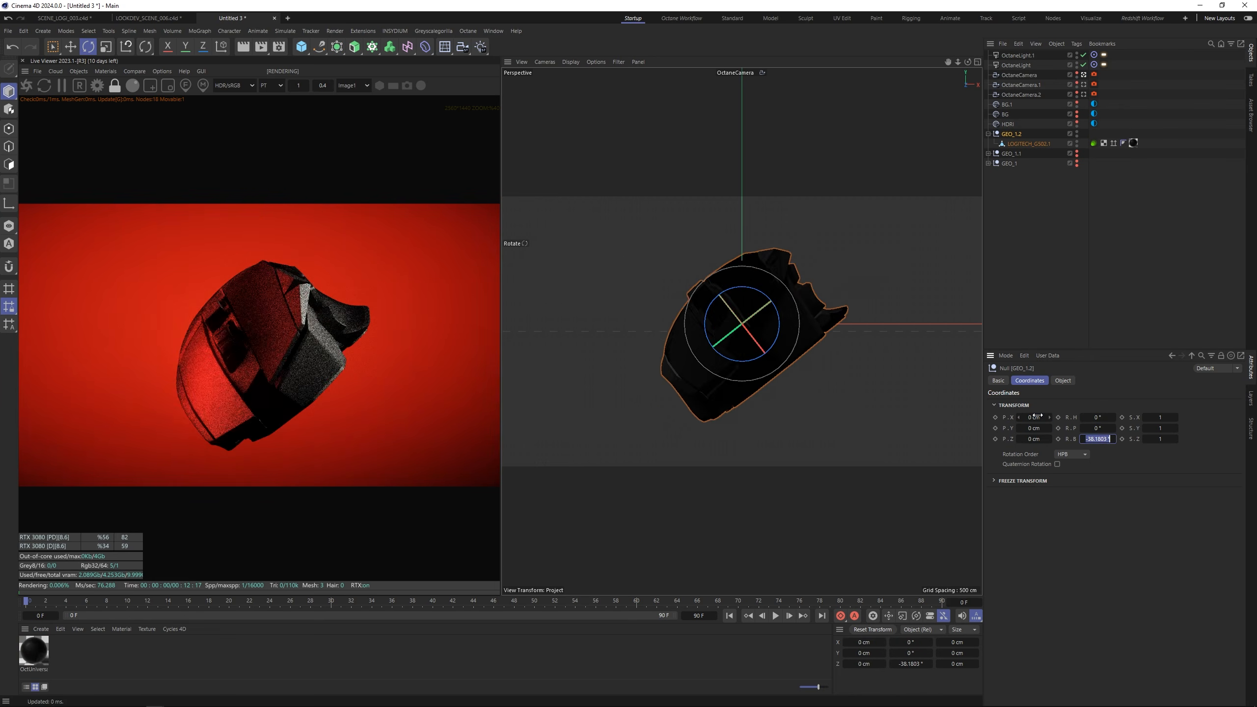
{"action": "type", "text": "0"}
{"action": "key", "text": "Return"}
{"action": "scroll", "coordinate": [298, 362], "scroll_direction": "down", "scroll_amount": 1}
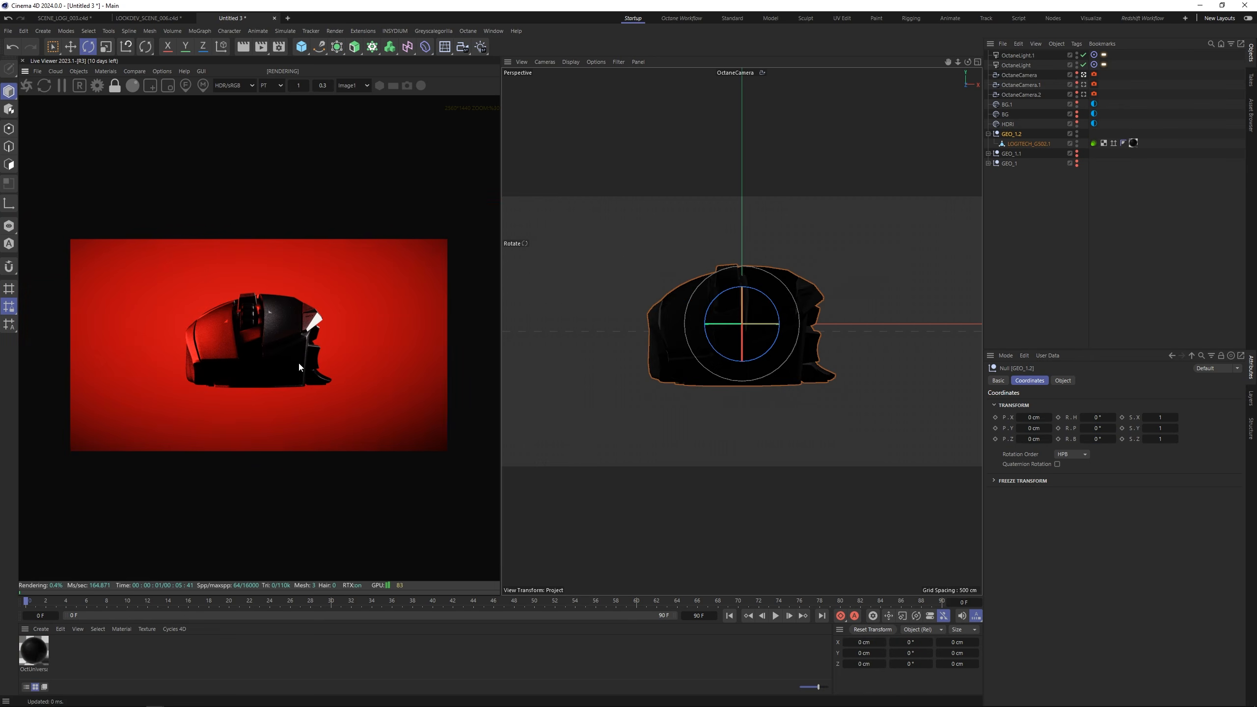
Step: Rotate the single mouse mesh into a side profile at about -85.1° heading, 1.3° pitch and 2.8° bank
{"action": "scroll", "coordinate": [298, 367], "scroll_direction": "up", "scroll_amount": 1}
{"action": "left_click_drag", "start_coordinate": [760, 331], "coordinate": [721, 355]}
{"action": "key", "text": "ctrl+z"}
{"action": "left_click", "coordinate": [1029, 144]}
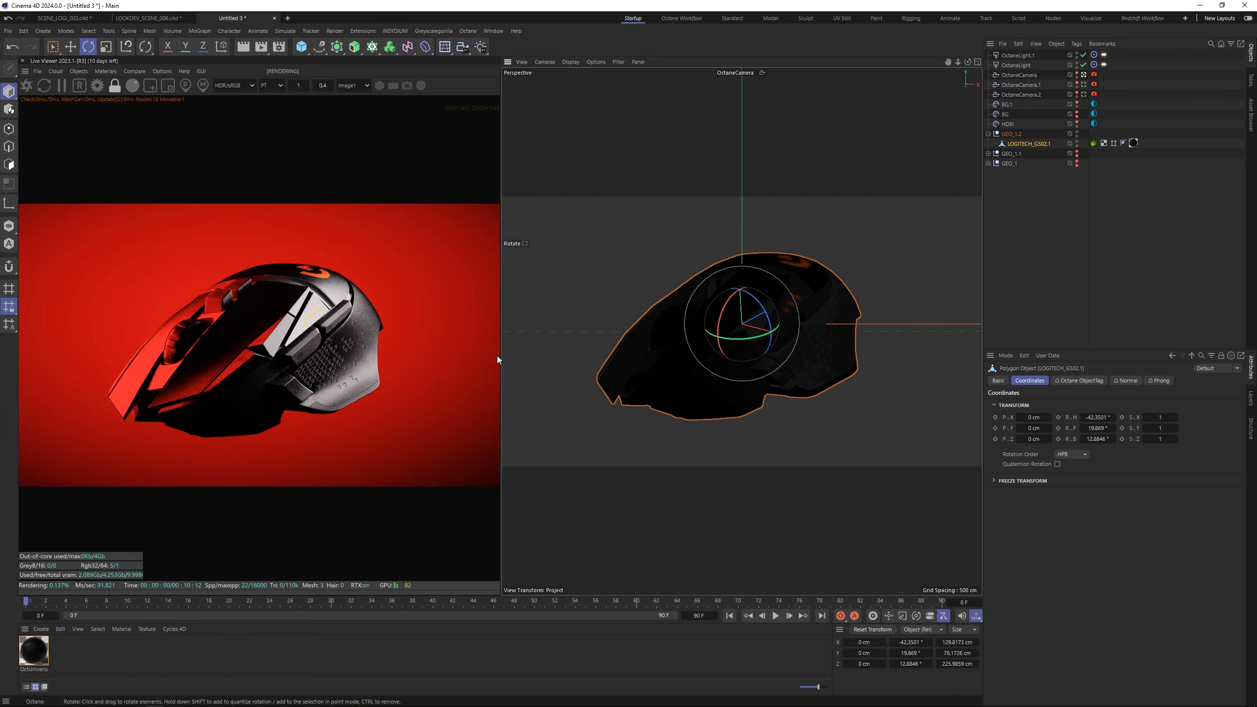
{"action": "left_click_drag", "start_coordinate": [800, 305], "coordinate": [763, 357]}
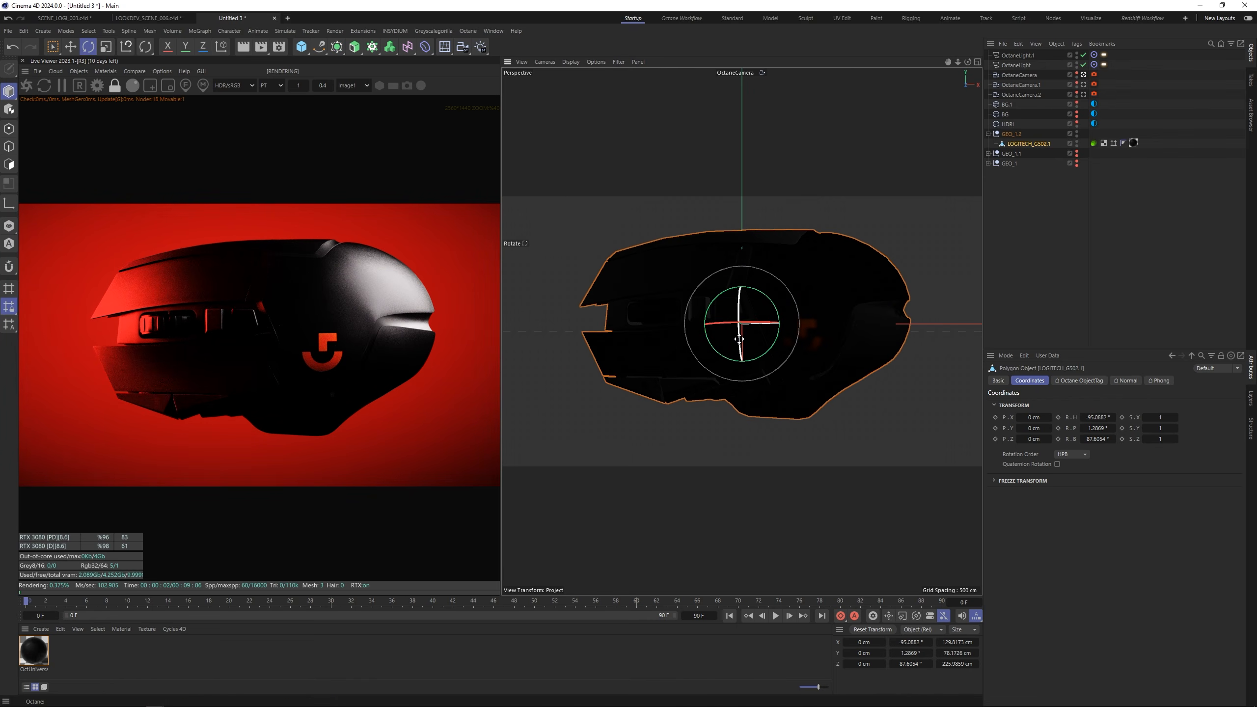
{"action": "left_click_drag", "start_coordinate": [748, 352], "coordinate": [722, 339]}
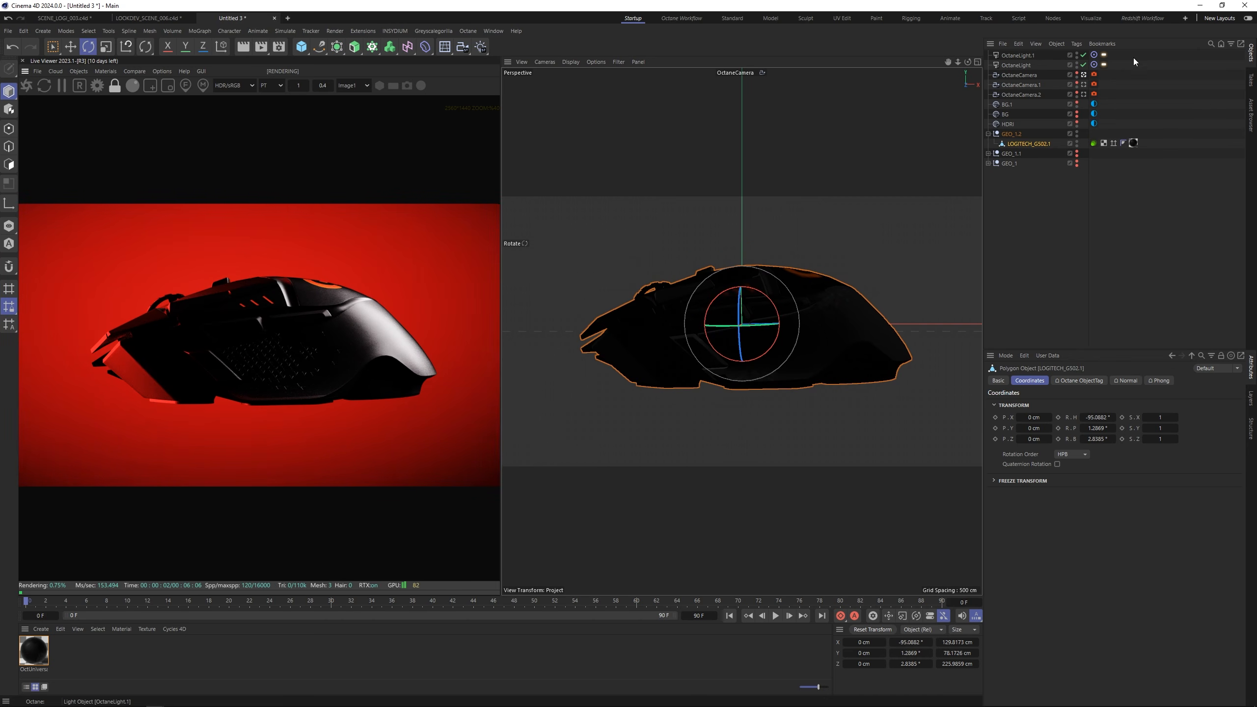
Step: Try lowering OctaneLight's temperature to about 672 for a red light on the mouse
{"action": "left_click", "coordinate": [1104, 55]}
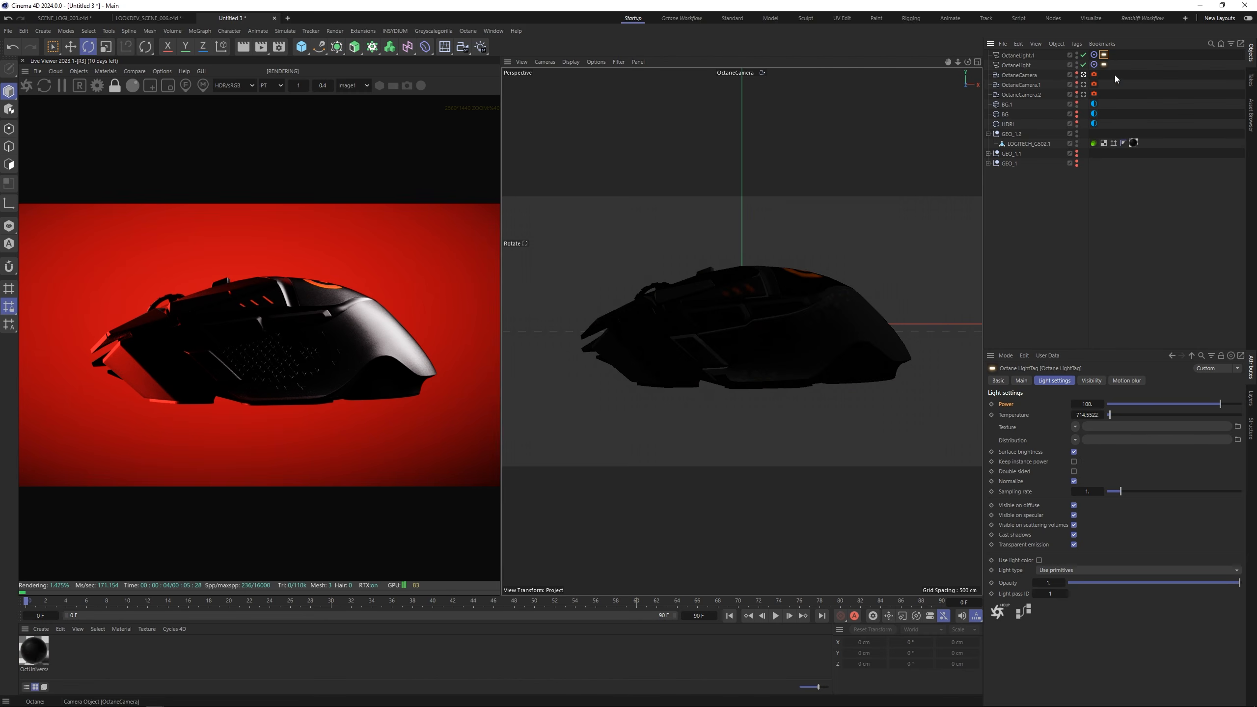
{"action": "left_click", "coordinate": [1104, 65]}
{"action": "left_click", "coordinate": [1110, 415]}
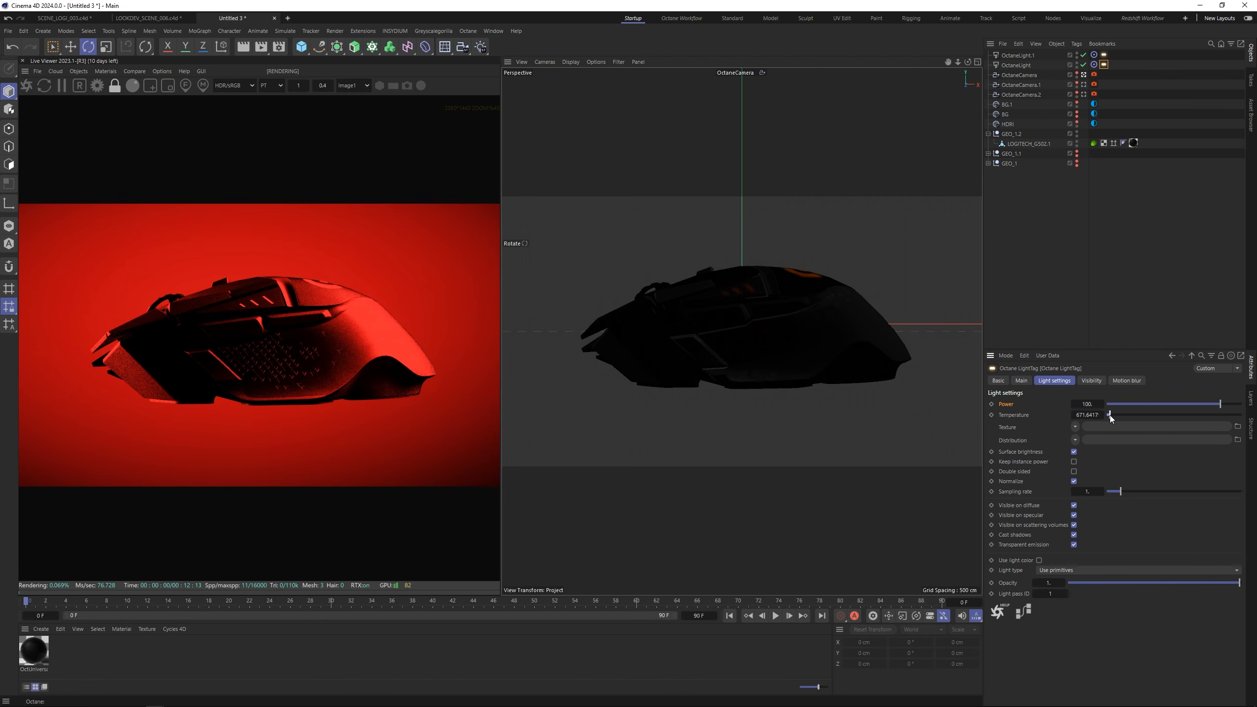
{"action": "left_click_drag", "start_coordinate": [1110, 415], "coordinate": [1107, 419]}
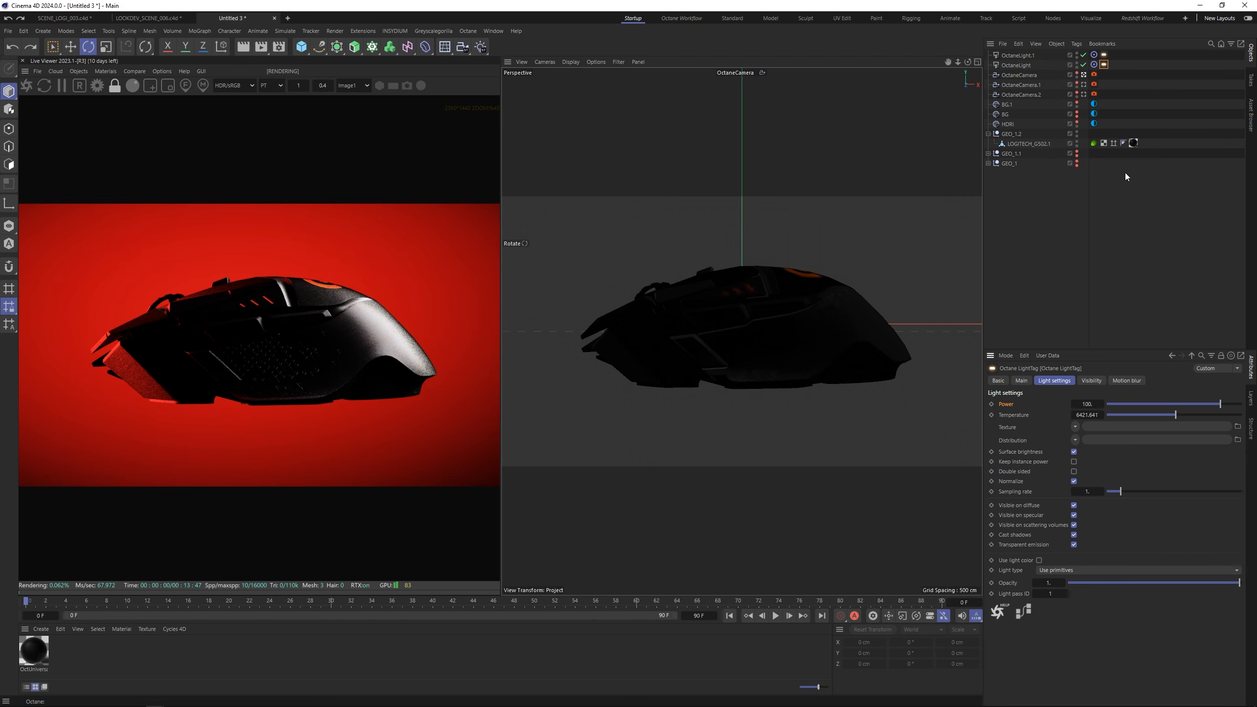
Step: Rotate the mouse mesh to a three-quarter view at about -68° heading, 22.6° pitch and 24.9° bank
{"action": "left_click", "coordinate": [1116, 181]}
{"action": "left_click", "coordinate": [1013, 141]}
{"action": "mouse_move", "coordinate": [736, 360]}
{"action": "left_mouse_down"}
{"action": "mouse_move", "coordinate": [758, 368]}
{"action": "mouse_move", "coordinate": [749, 374]}
{"action": "left_mouse_up"}
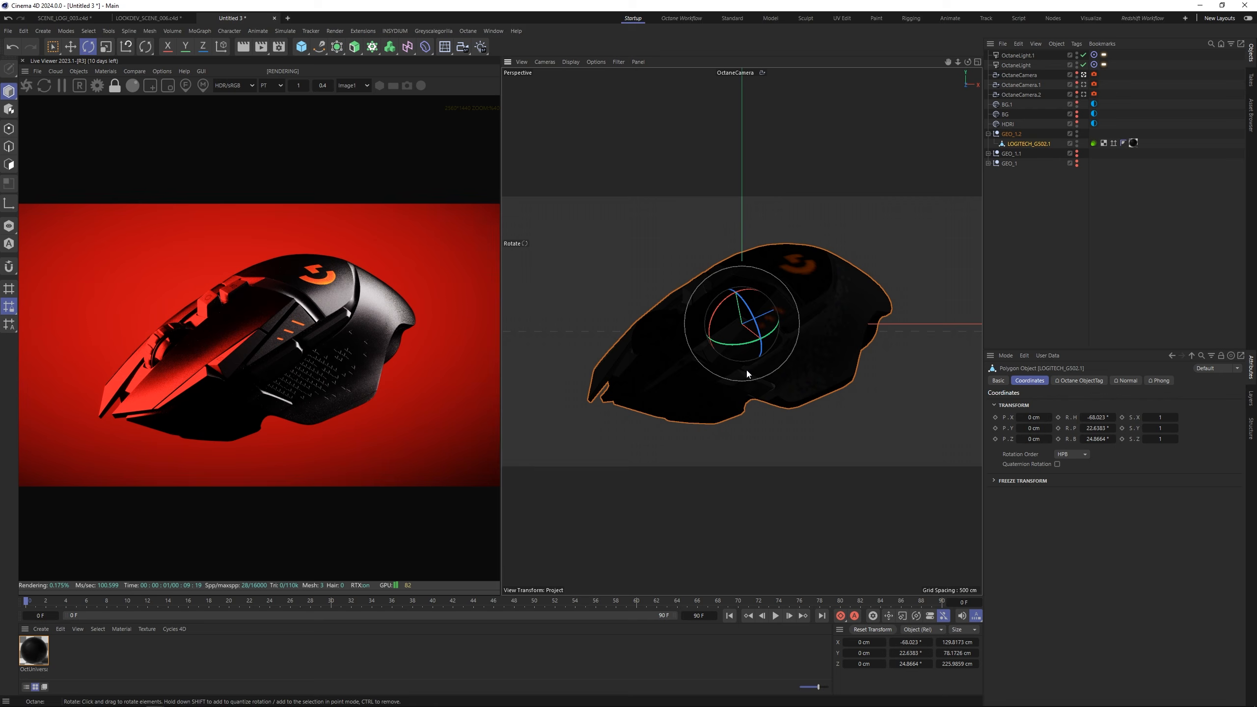
Step: Rename the rotated two-mouse group GEO_2 and the single-mouse group GEO_3
{"action": "left_click", "coordinate": [988, 133]}
{"action": "double_click", "coordinate": [1012, 144]}
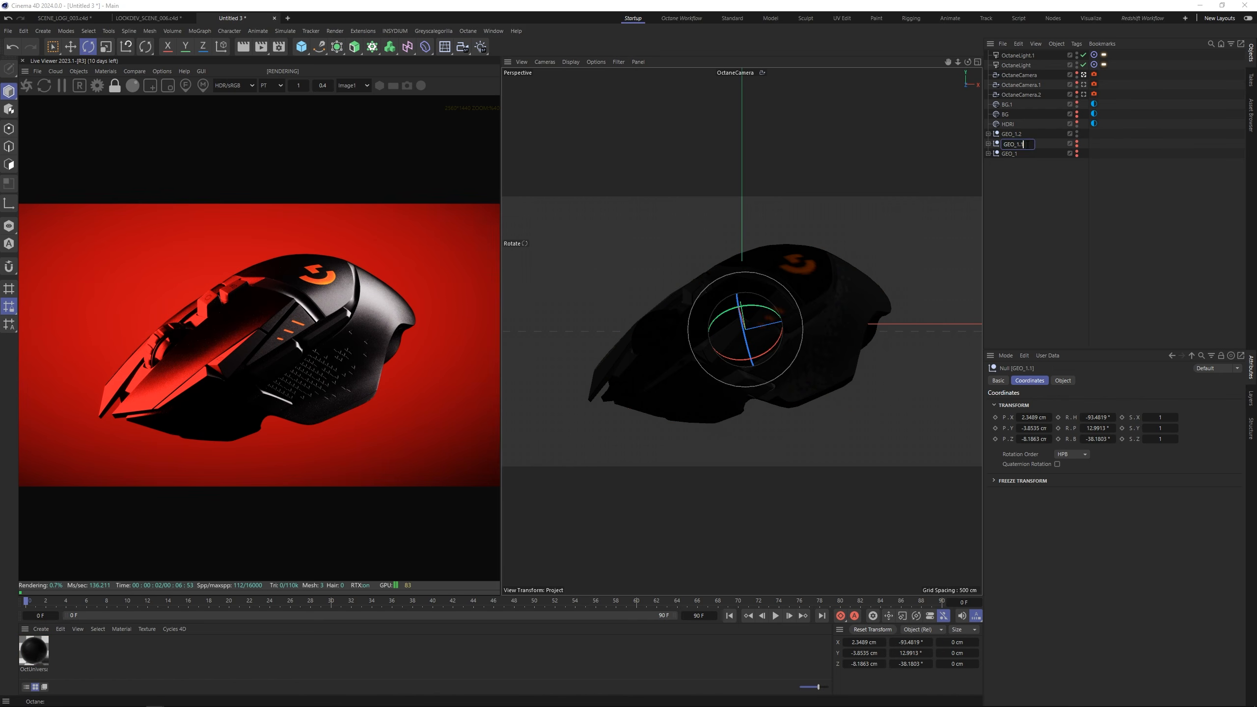
{"action": "type", "text": "2"}
{"action": "double_click", "coordinate": [1015, 134]}
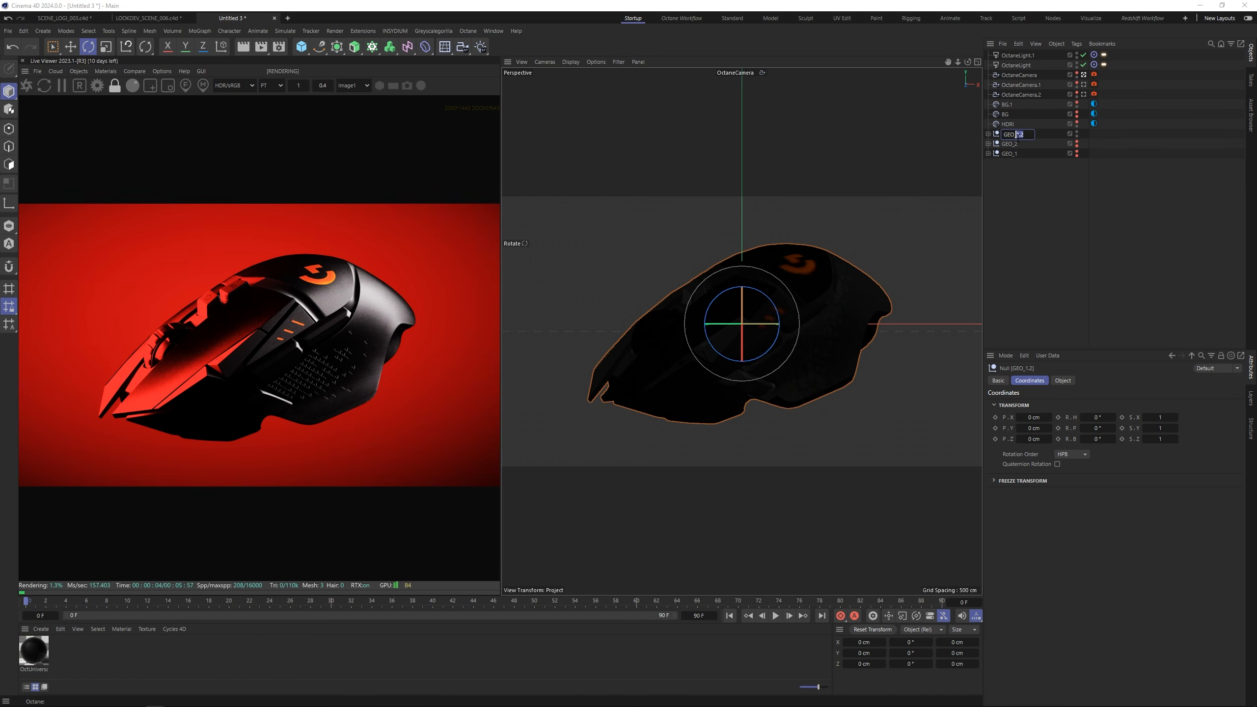
{"action": "left_click", "coordinate": [1034, 218]}
Step: Duplicate GEO_3, move the copied mouse mesh out of the duplicate's null, and delete the empty null
{"action": "left_click_drag", "start_coordinate": [1011, 134], "coordinate": [1009, 130], "text": "ctrl"}
{"action": "left_click", "coordinate": [988, 133]}
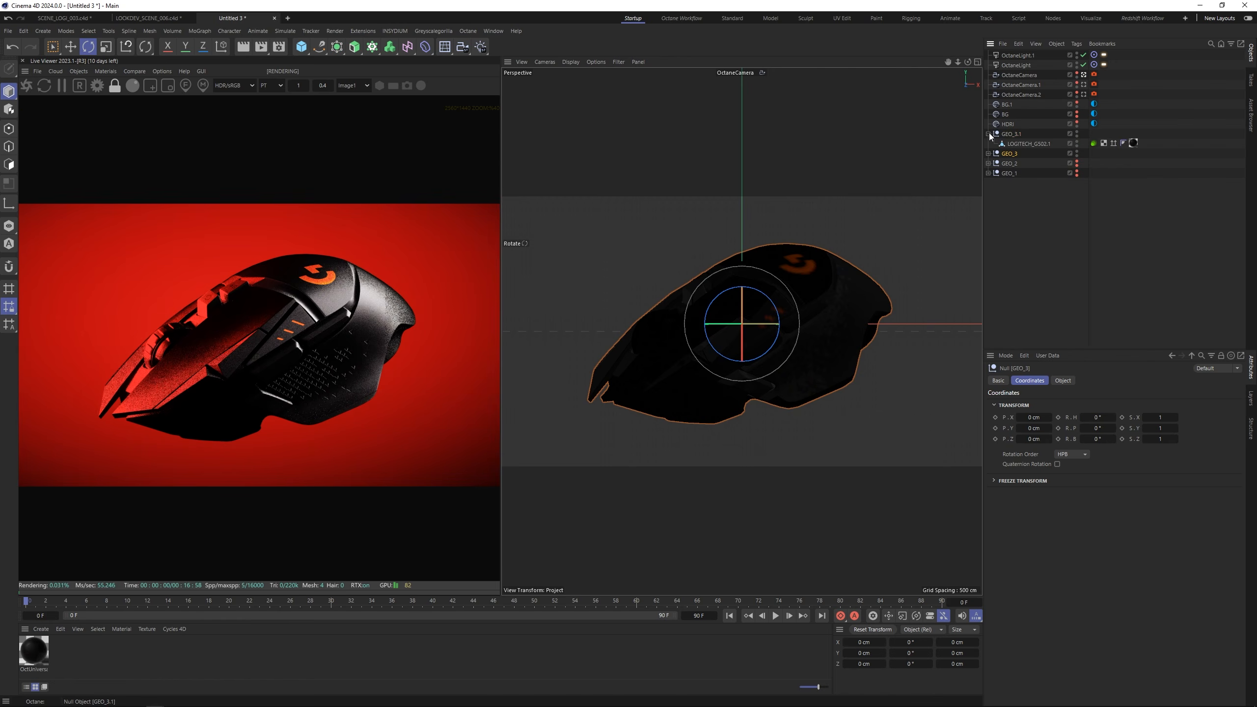
{"action": "left_click", "coordinate": [1013, 145]}
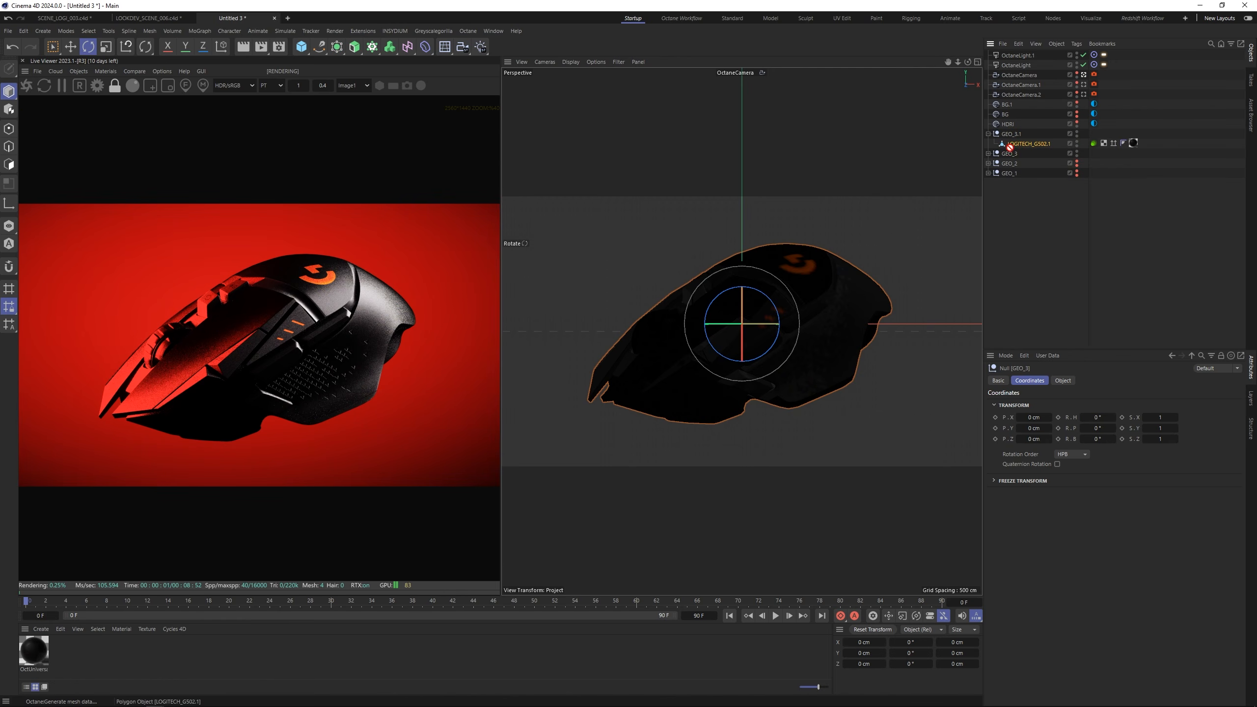
{"action": "left_click_drag", "start_coordinate": [1010, 147], "coordinate": [1010, 150]}
{"action": "left_click", "coordinate": [1011, 135]}
{"action": "key", "text": "Delete"}
Step: Add a MoGraph Cloner as the parent of the standalone mouse mesh
{"action": "left_click", "coordinate": [1010, 135]}
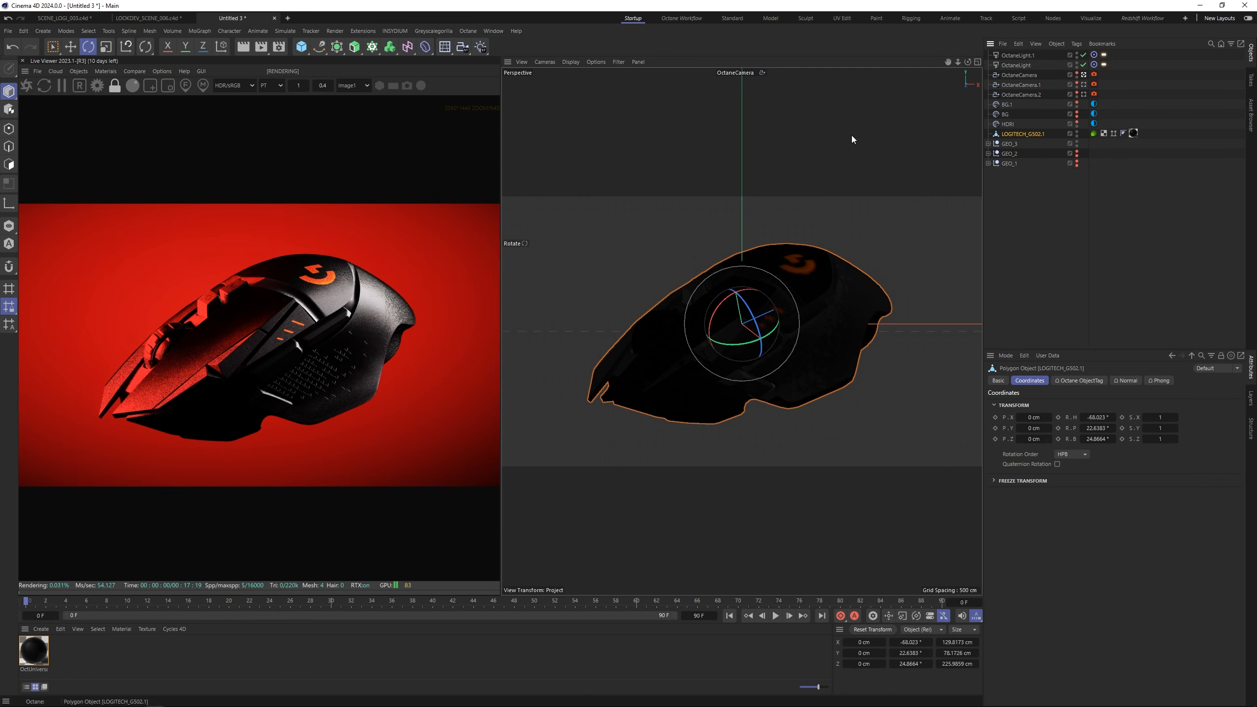
{"action": "left_click", "coordinate": [200, 31]}
{"action": "left_click", "coordinate": [218, 74], "text": "alt"}
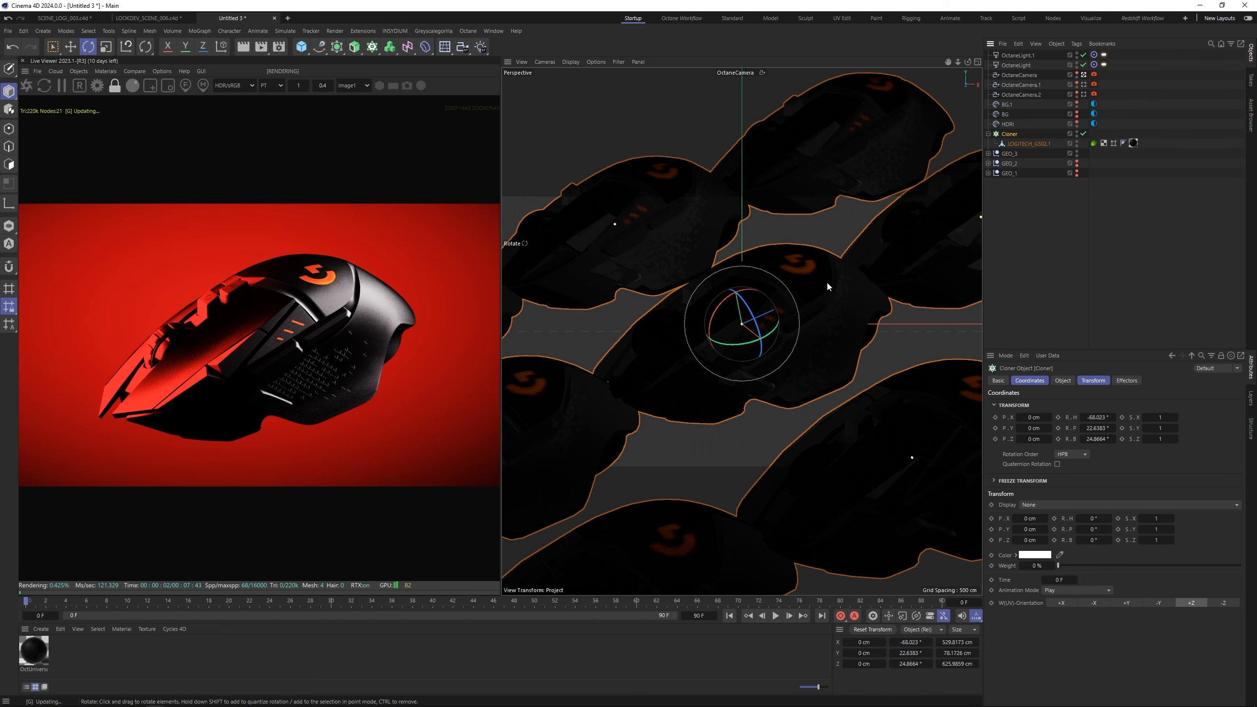
Step: Take the mouse mesh out of the Cloner and delete the empty Cloner
{"action": "mouse_move", "coordinate": [1020, 146]}
{"action": "left_mouse_down"}
{"action": "mouse_move", "coordinate": [1019, 157]}
{"action": "mouse_move", "coordinate": [1010, 137]}
{"action": "left_mouse_up"}
{"action": "left_click", "coordinate": [1010, 135]}
{"action": "key", "text": "Delete"}
Step: Reset the standalone mouse mesh's heading, pitch and bank to 0° and hide the GEO_3 group
{"action": "left_click", "coordinate": [1011, 135]}
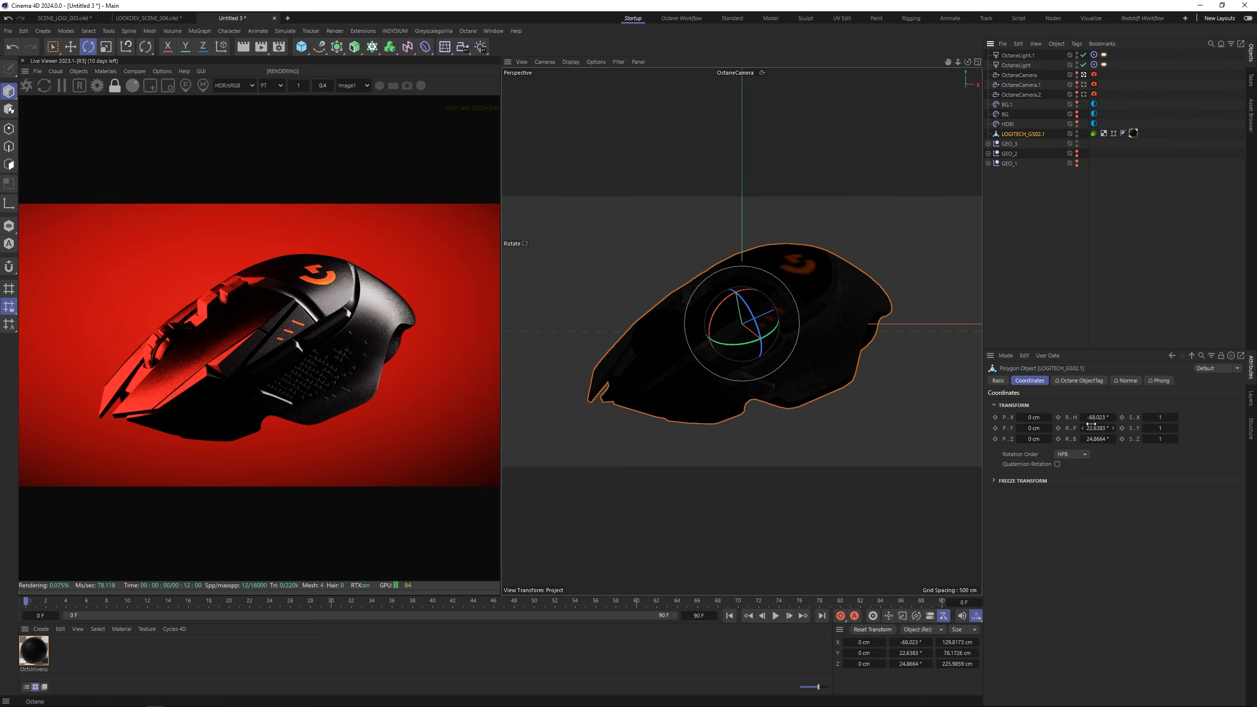
{"action": "type", "text": "0"}
{"action": "key", "text": "Tab"}
{"action": "type", "text": "0"}
{"action": "key", "text": "Tab"}
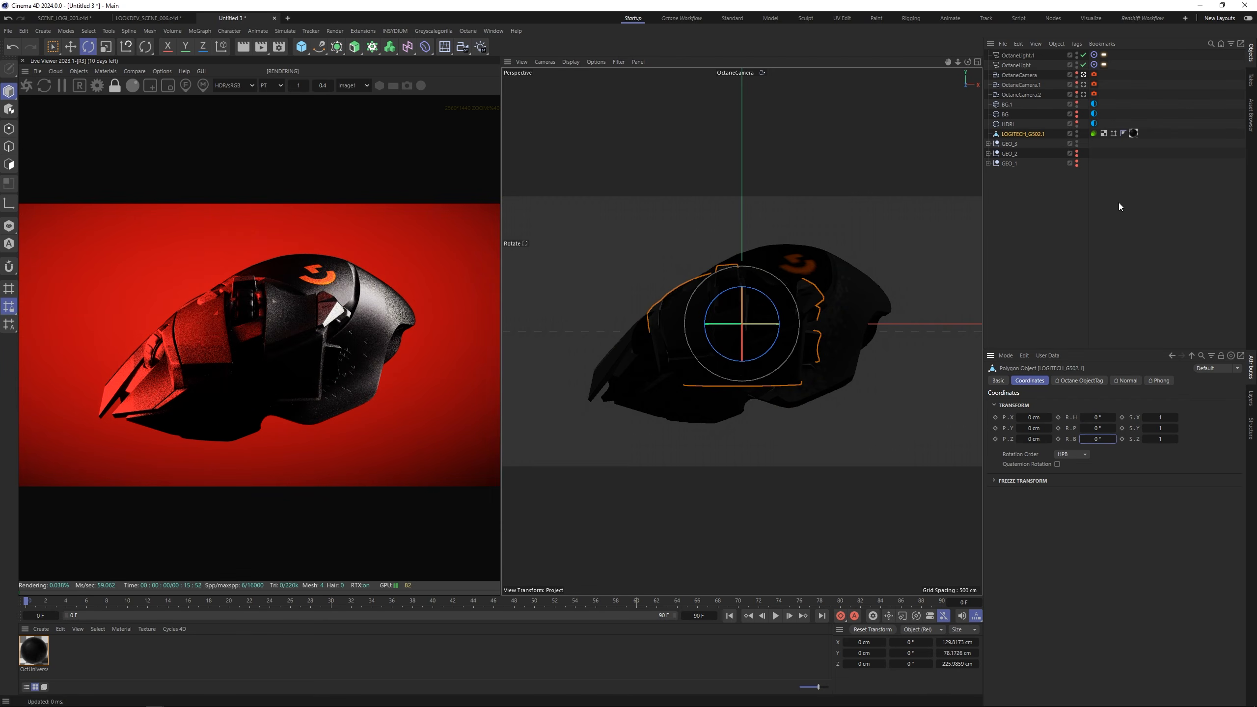
{"action": "left_click", "coordinate": [1079, 144]}
{"action": "left_click", "coordinate": [1077, 144], "text": "alt"}
Step: Add a new MoGraph Cloner as the parent of the unrotated mouse mesh
{"action": "left_click", "coordinate": [1028, 134]}
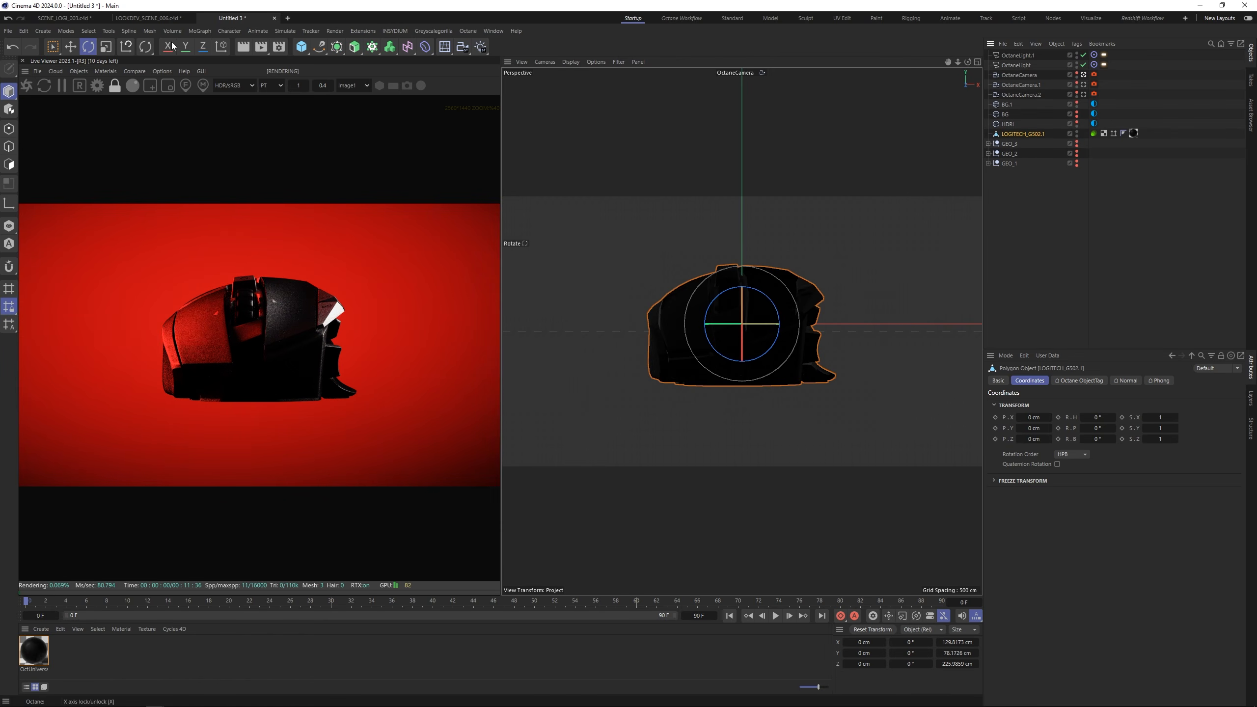
{"action": "left_click", "coordinate": [200, 31]}
{"action": "left_click", "coordinate": [209, 72], "text": "alt"}
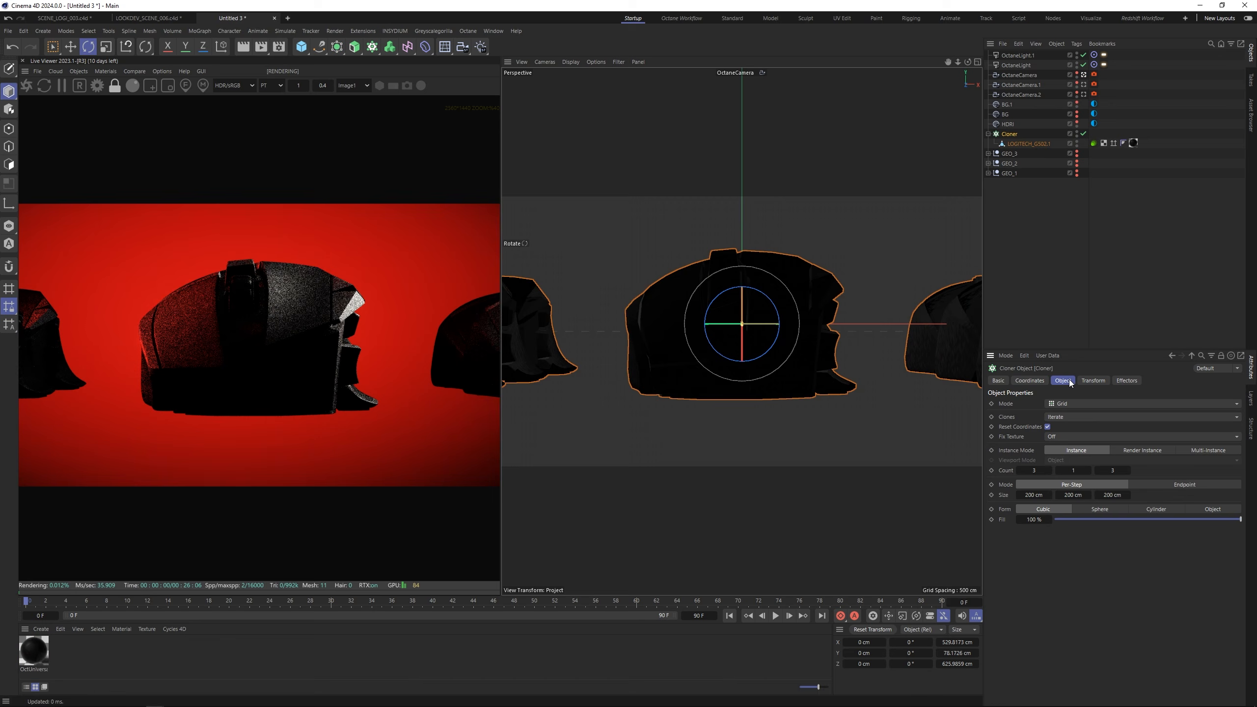
Step: Set the Cloner to Radial mode on the XY plane with a radius of about 97 cm
{"action": "left_click", "coordinate": [1083, 407]}
{"action": "left_click", "coordinate": [1061, 438]}
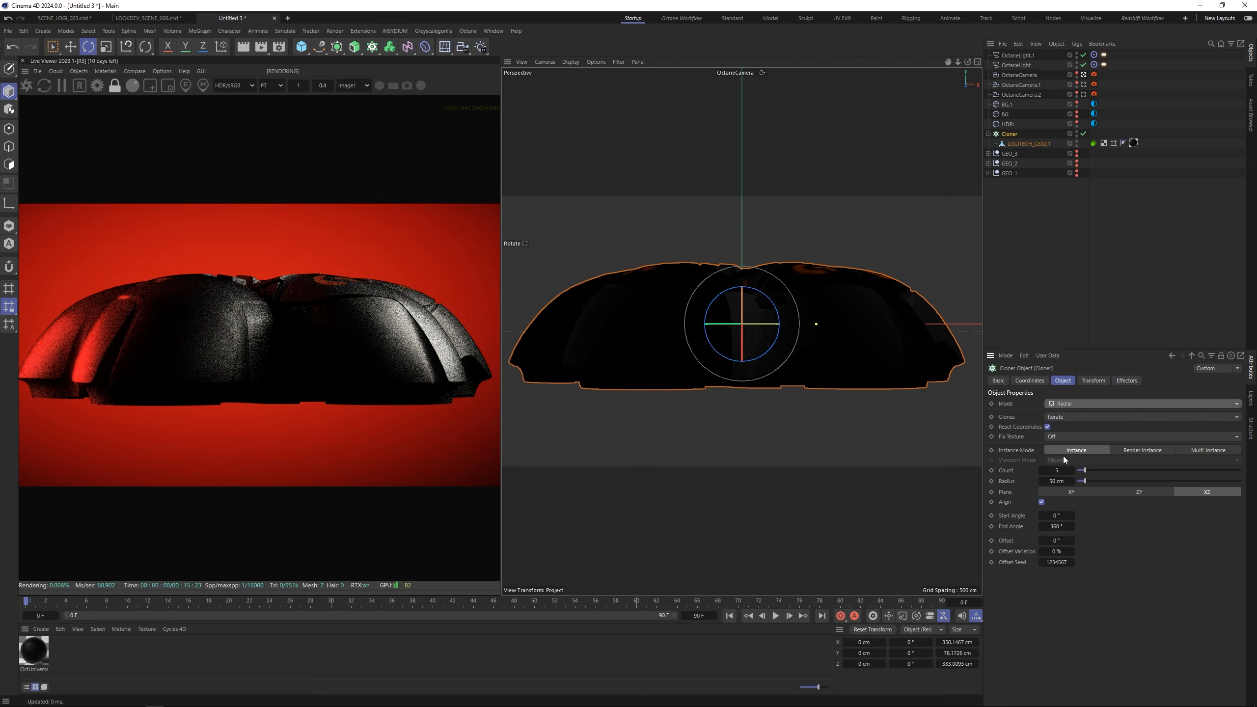
{"action": "left_click", "coordinate": [1132, 492]}
{"action": "left_click", "coordinate": [1072, 492]}
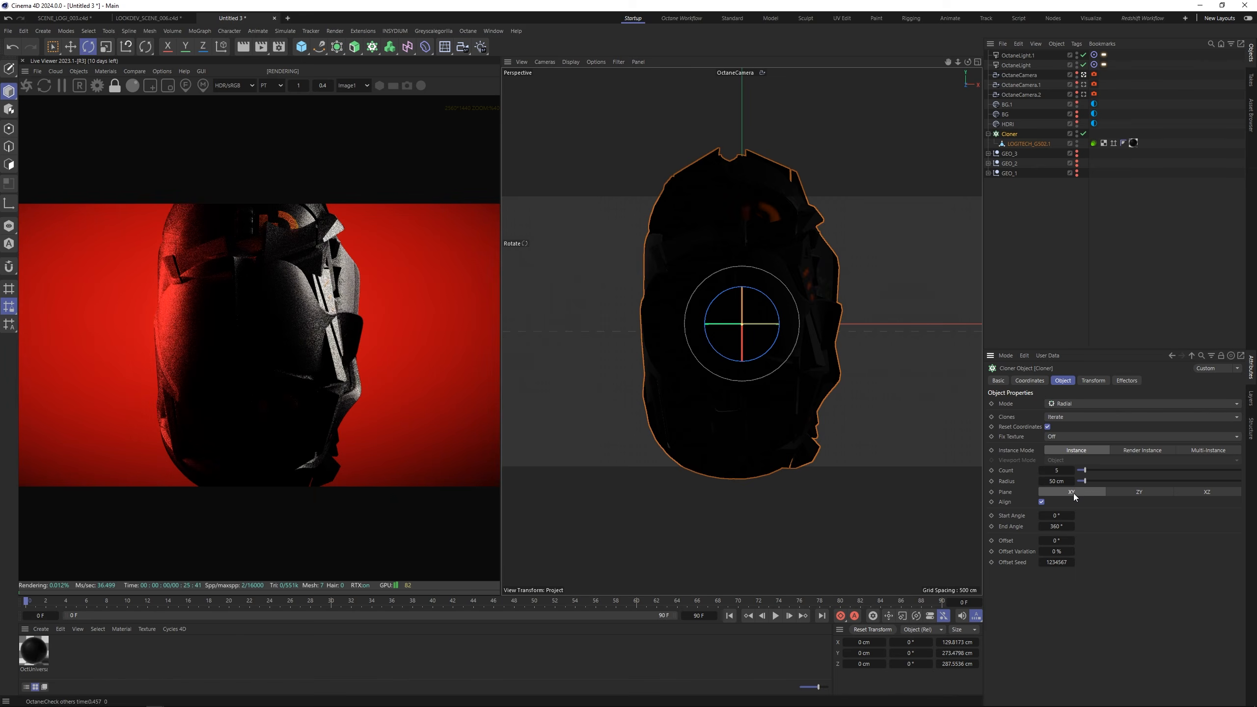
{"action": "left_click_drag", "start_coordinate": [1085, 481], "coordinate": [1093, 482]}
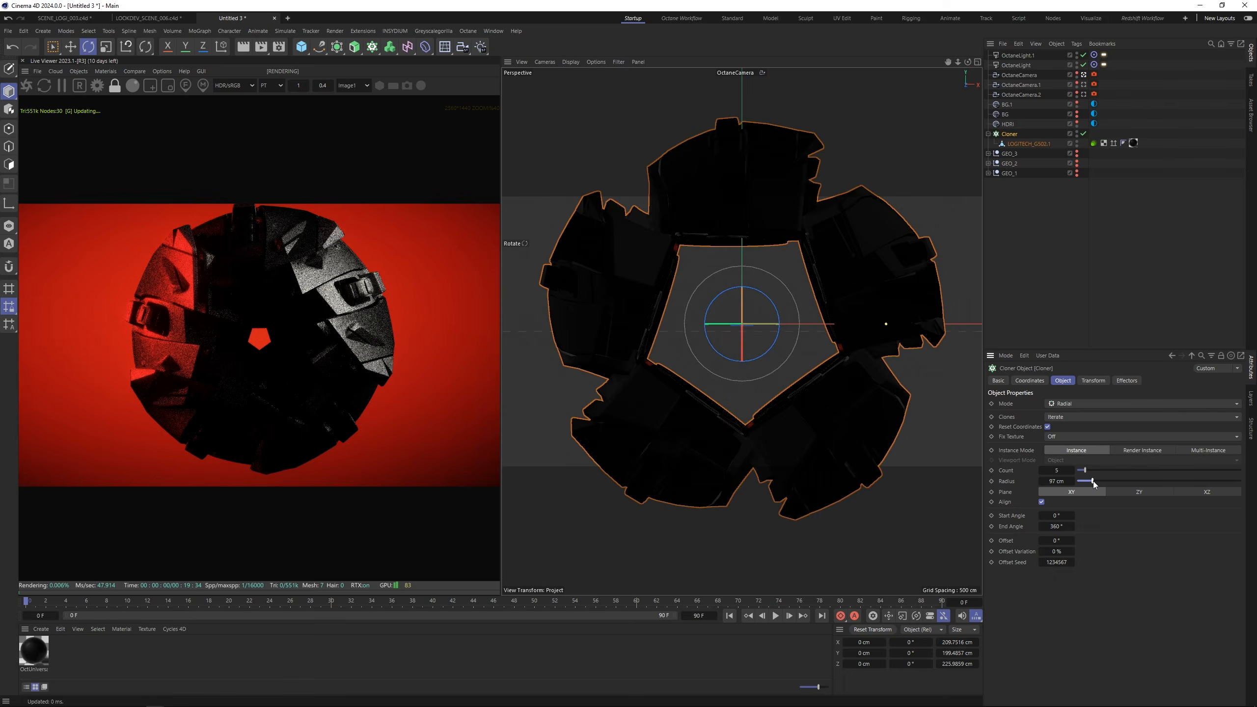
Step: Tilt the individual clones with the Cloner's transform rotation so the mice overlap in a ring
{"action": "left_click", "coordinate": [1085, 379]}
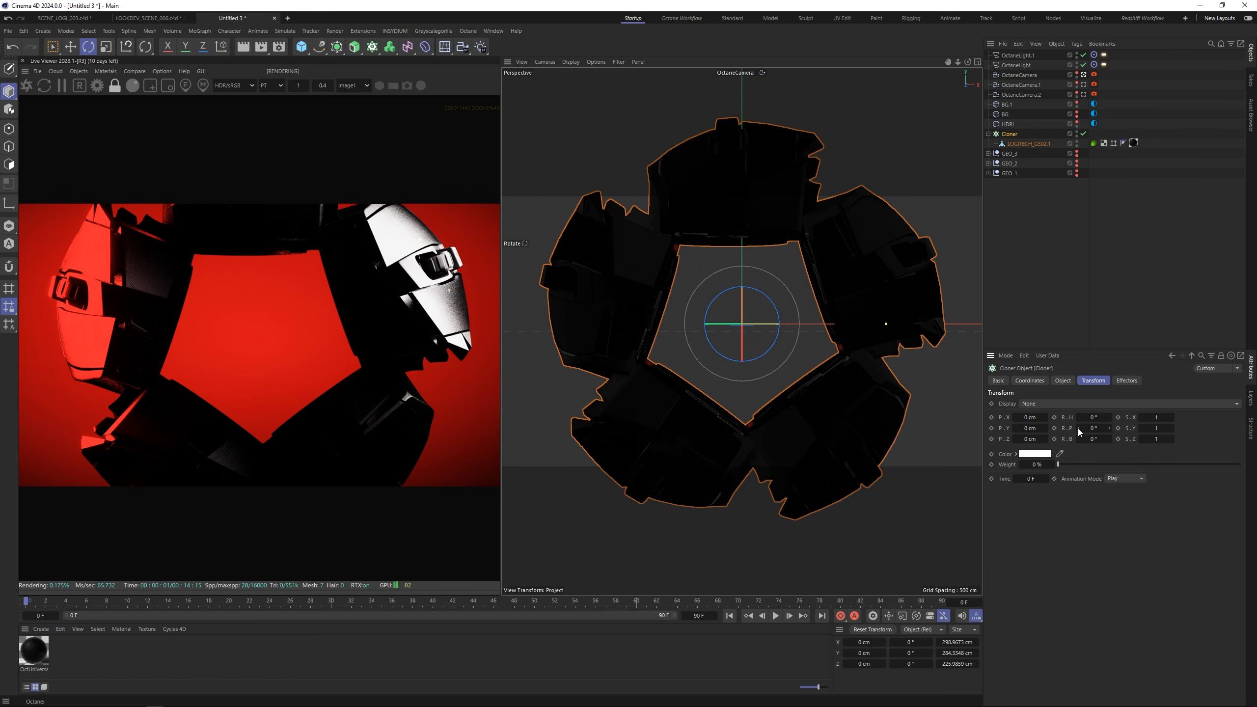
{"action": "left_click_drag", "start_coordinate": [1078, 428], "coordinate": [1122, 428]}
{"action": "left_click", "coordinate": [1124, 229]}
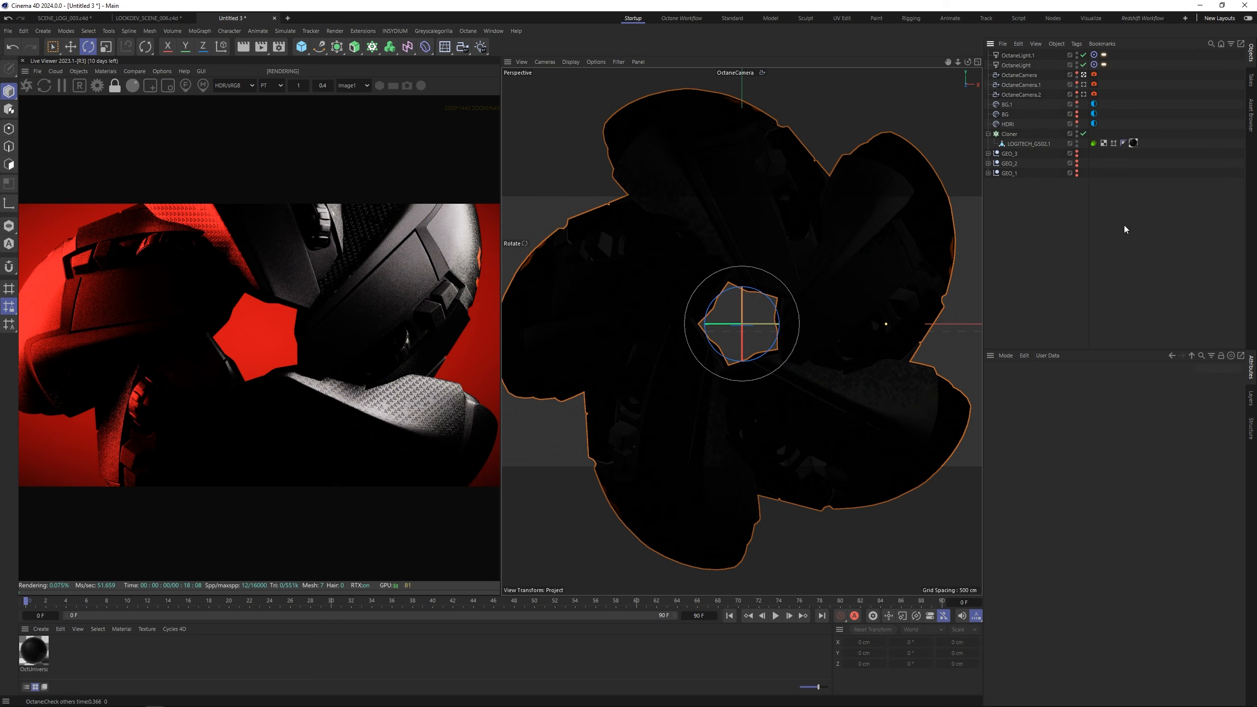
Step: Duplicate the active OctaneCamera and dolly the copy back to about -1941 cm in Z
{"action": "left_click_drag", "start_coordinate": [1023, 76], "coordinate": [1040, 70], "text": "ctrl"}
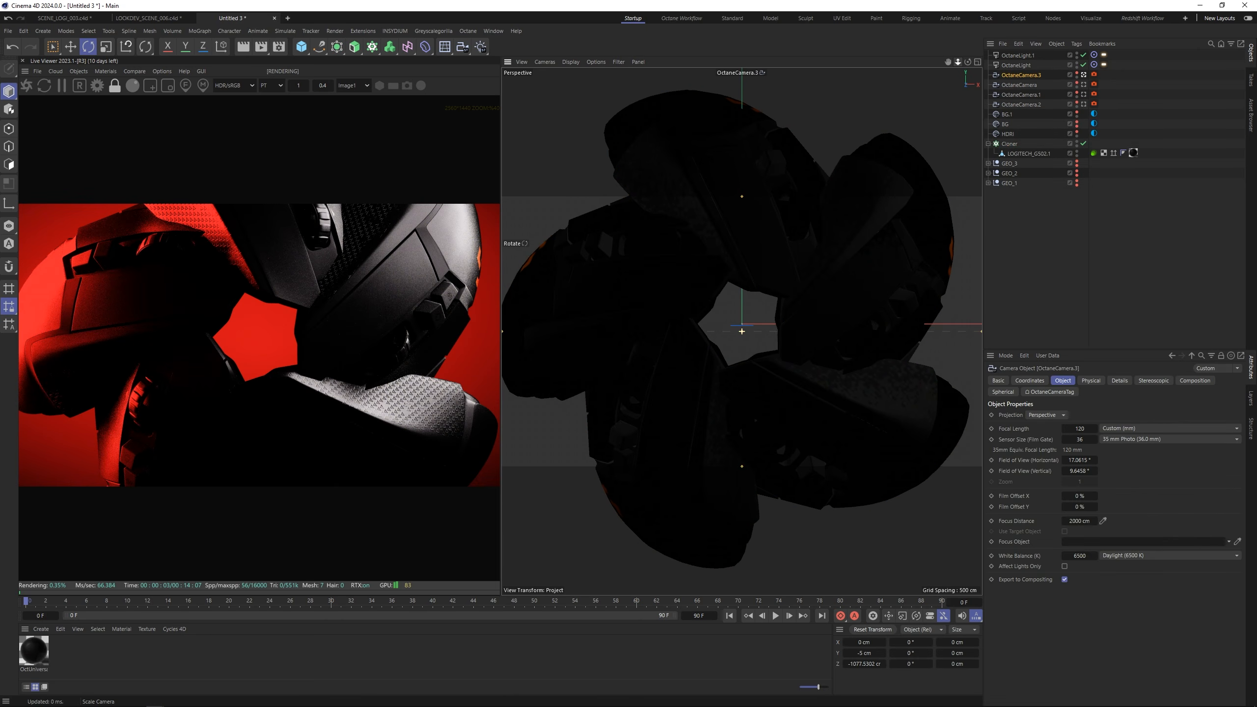
{"action": "scroll", "coordinate": [742, 331], "scroll_direction": "down", "scroll_amount": 5}
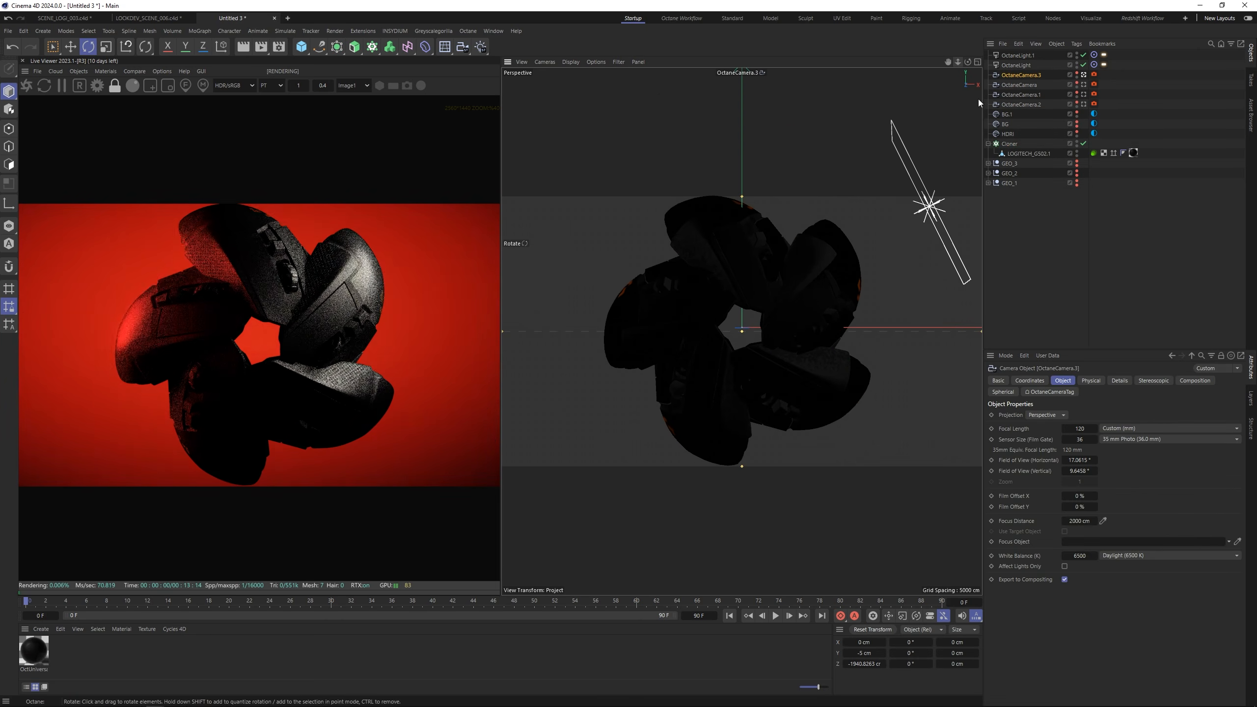
Step: Enlarge the Cloner's radius and rotate the clones to about 80° heading, 93° pitch and 193° bank
{"action": "left_click", "coordinate": [1010, 143]}
{"action": "left_click", "coordinate": [1062, 380]}
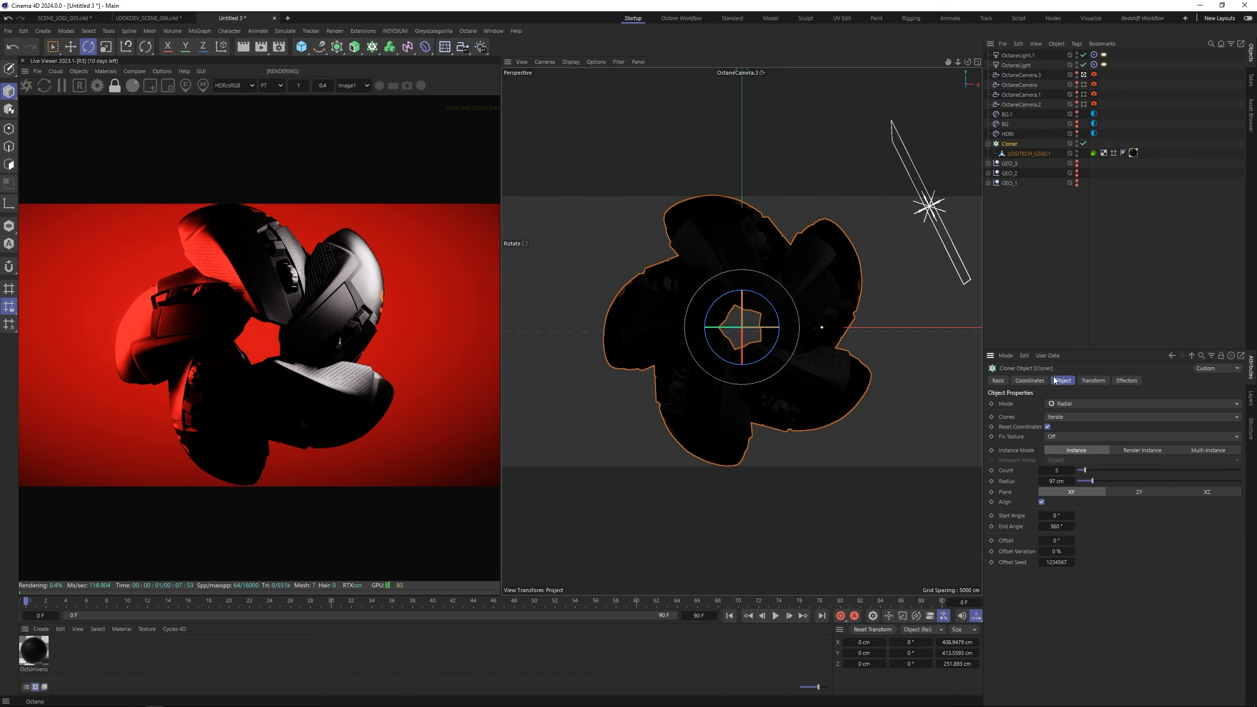
{"action": "left_click_drag", "start_coordinate": [1089, 481], "coordinate": [1096, 482]}
{"action": "left_click", "coordinate": [1093, 380]}
{"action": "left_click_drag", "start_coordinate": [1109, 417], "coordinate": [1207, 439]}
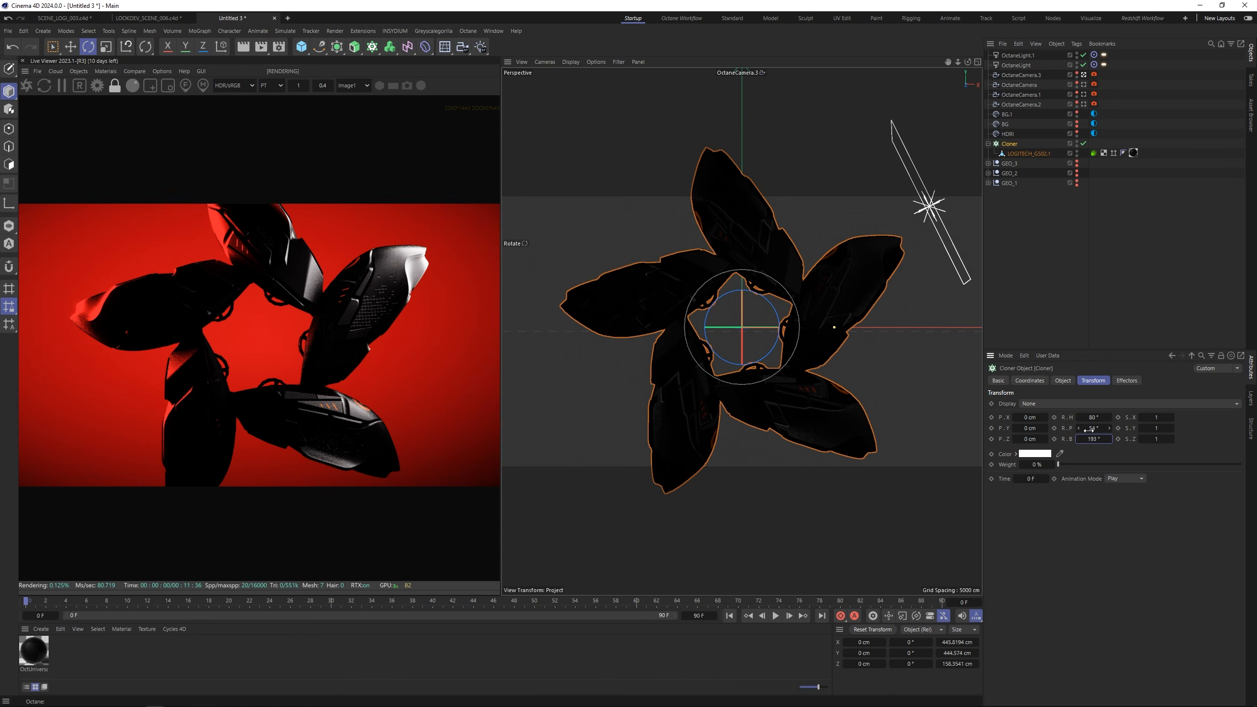
{"action": "left_click_drag", "start_coordinate": [1088, 429], "coordinate": [1108, 429]}
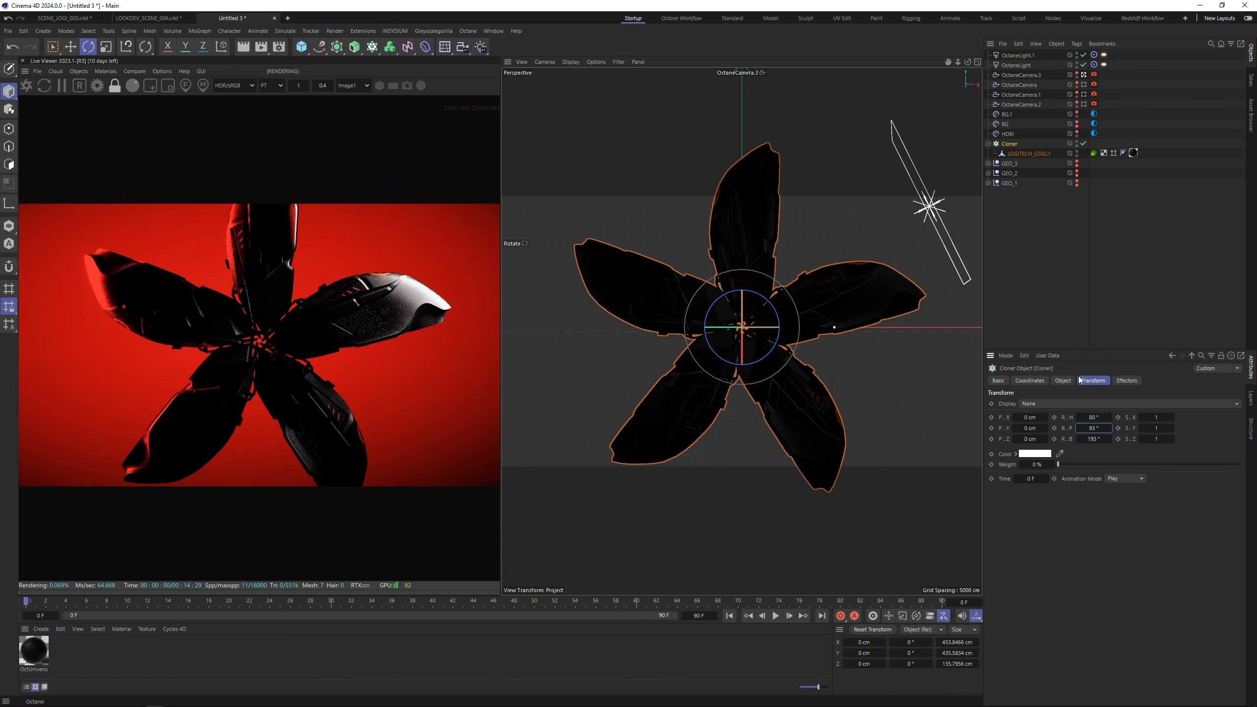
Step: Widen the Cloner's radius to about 124 cm and adjust the clones' bank rotation
{"action": "left_click", "coordinate": [1063, 380]}
{"action": "left_click_drag", "start_coordinate": [1098, 483], "coordinate": [1097, 483]}
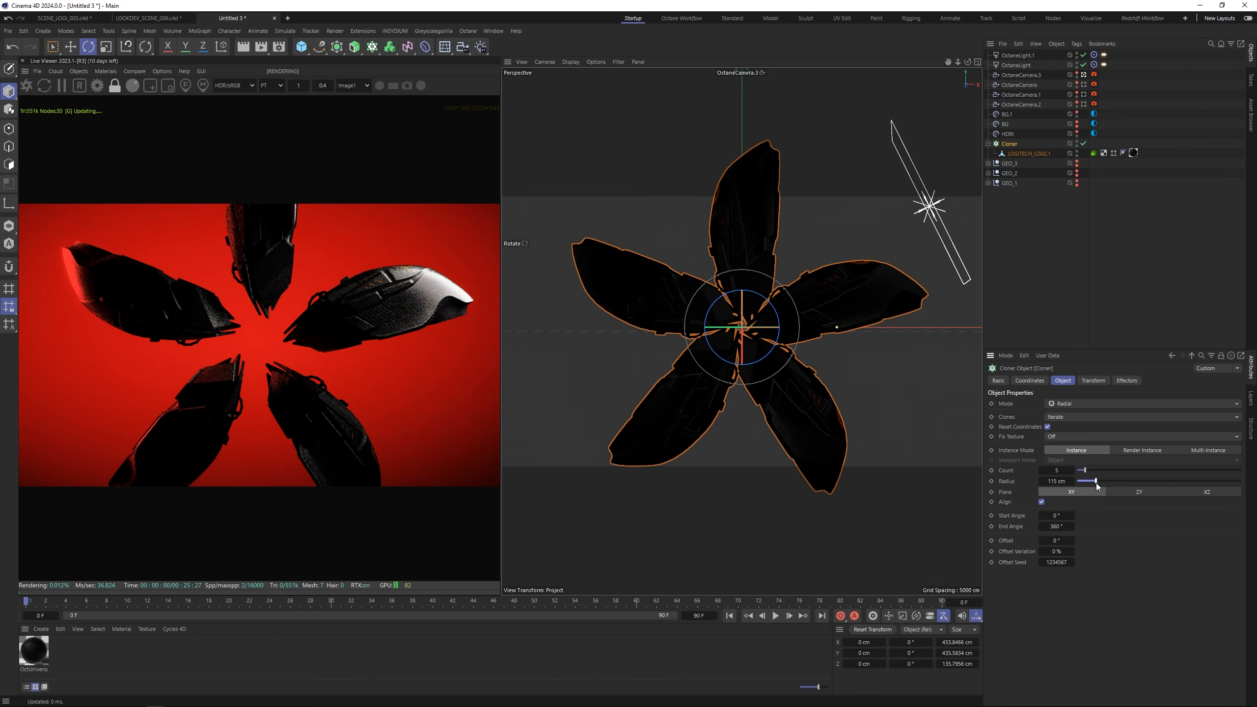
{"action": "left_click", "coordinate": [1093, 380]}
{"action": "mouse_move", "coordinate": [1091, 438]}
{"action": "left_mouse_down"}
{"action": "mouse_move", "coordinate": [1107, 439]}
{"action": "mouse_move", "coordinate": [1093, 439]}
{"action": "left_mouse_up"}
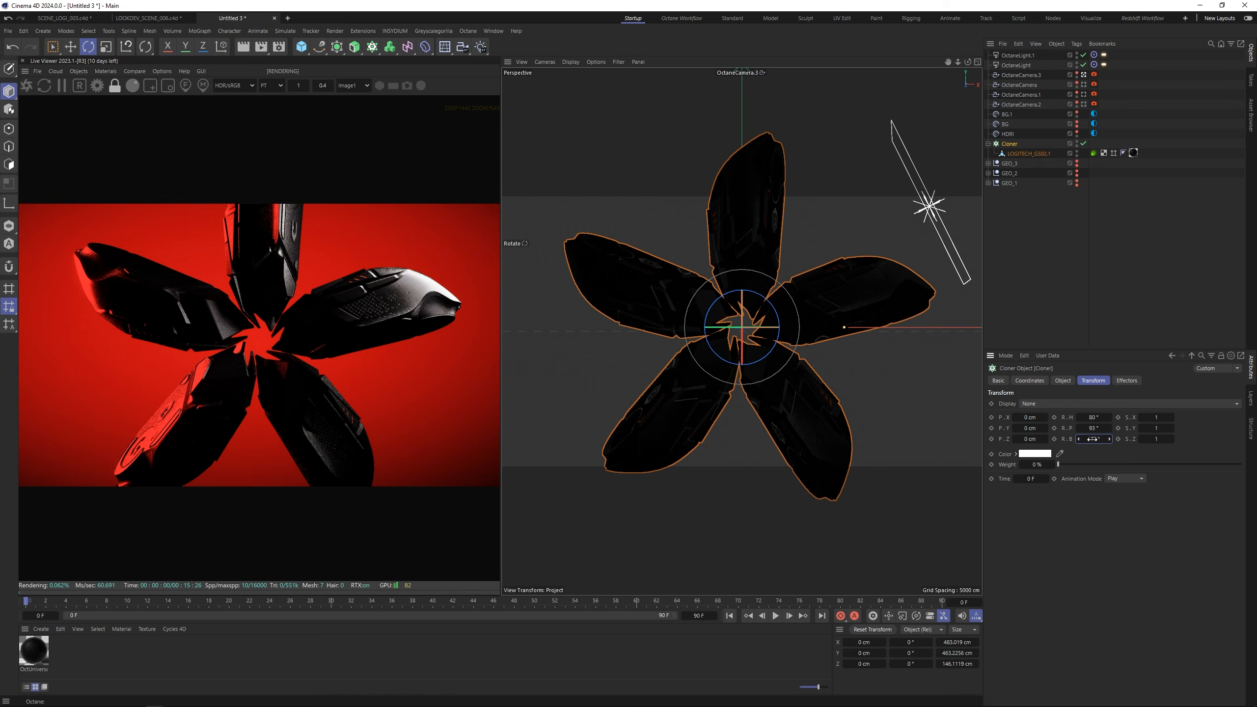
Step: Increase the Cloner's count to 6 and set its radius to 132 cm
{"action": "left_click", "coordinate": [1062, 380]}
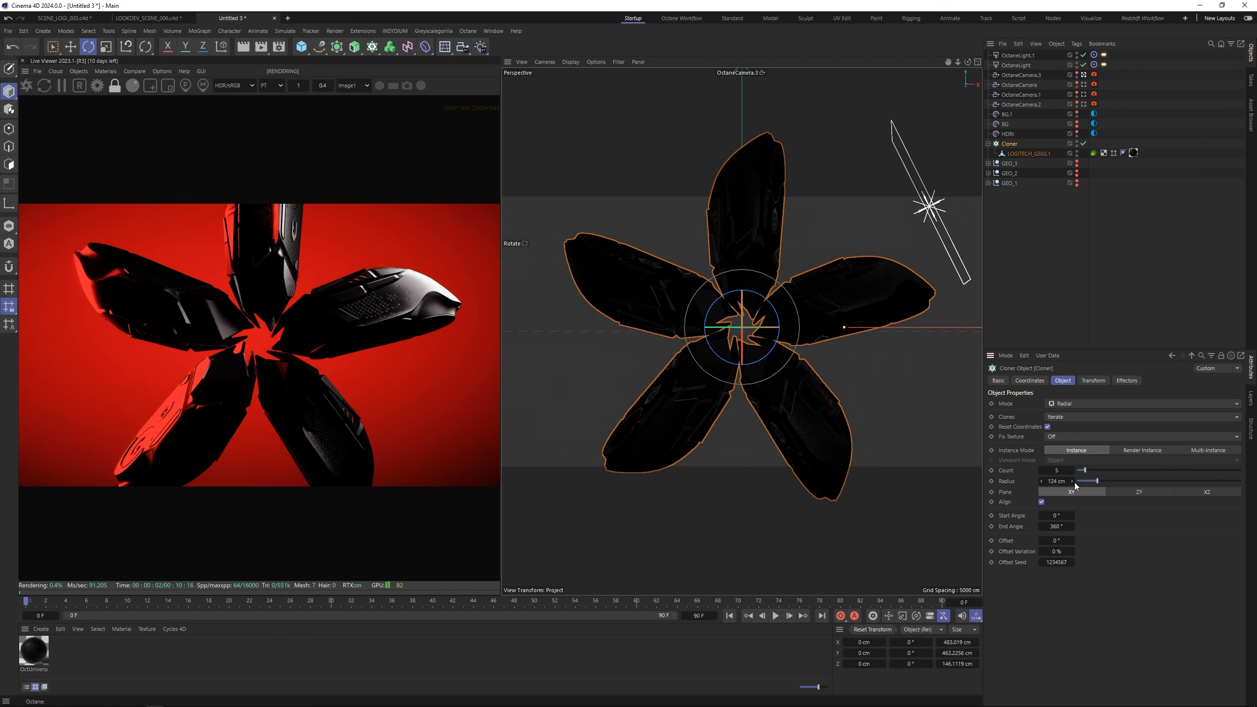
{"action": "left_click", "coordinate": [1072, 470]}
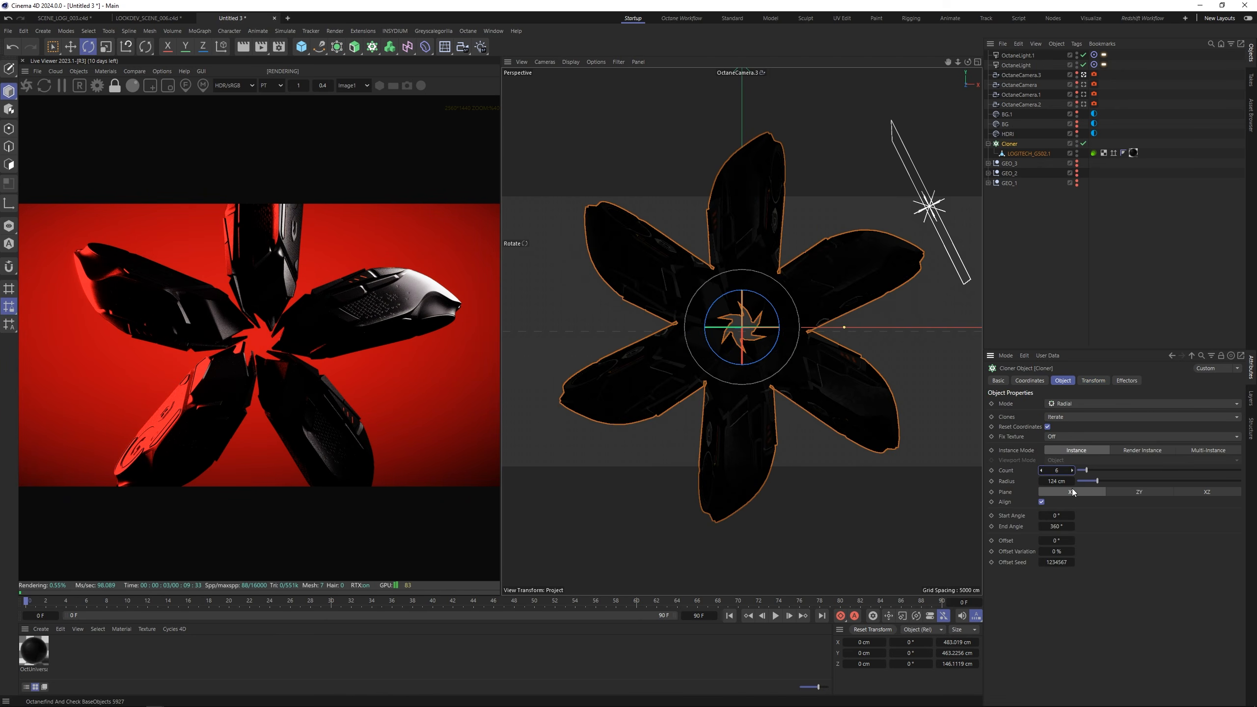
{"action": "left_click", "coordinate": [1092, 381]}
{"action": "left_click", "coordinate": [1063, 381]}
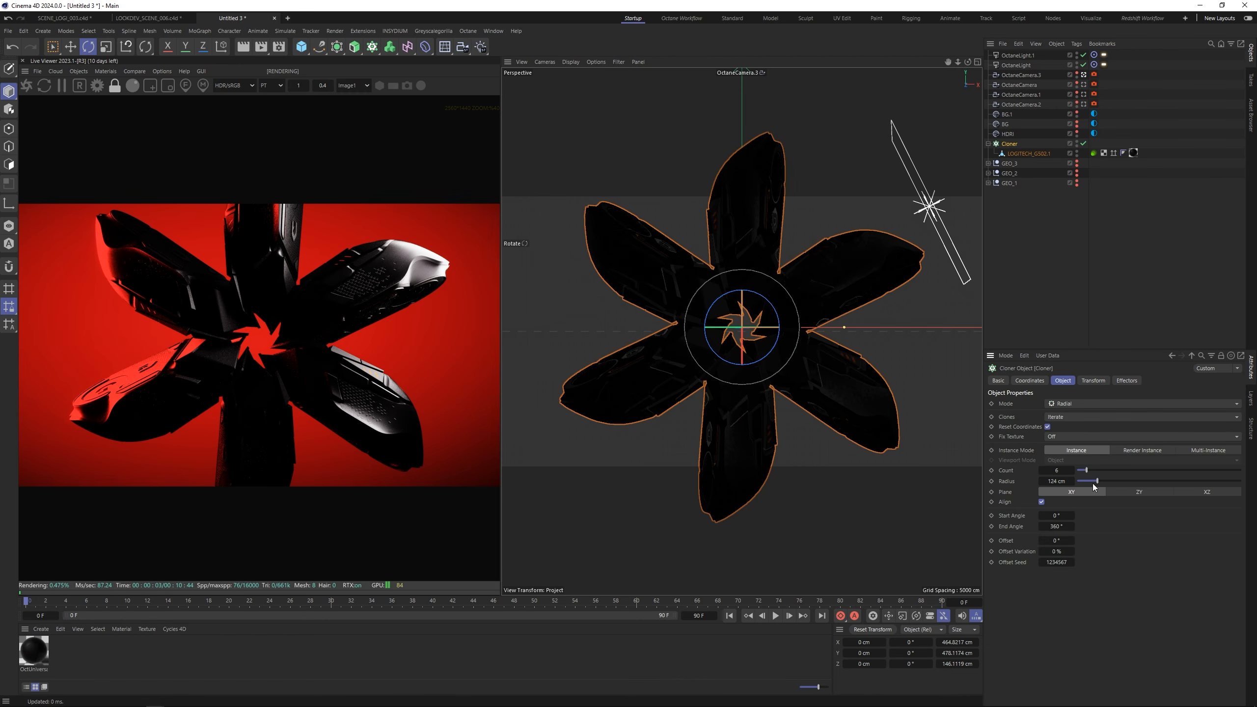
{"action": "left_click_drag", "start_coordinate": [1098, 483], "coordinate": [1098, 482]}
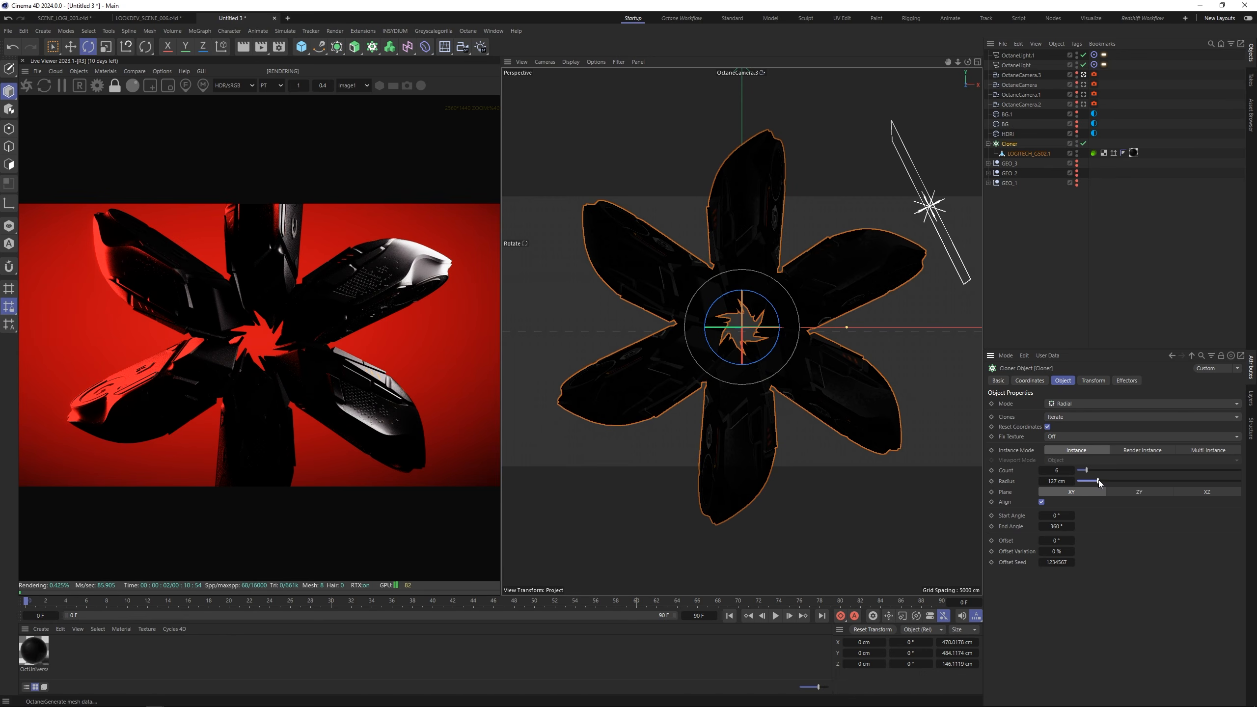
{"action": "left_click_drag", "start_coordinate": [1098, 480], "coordinate": [1099, 479]}
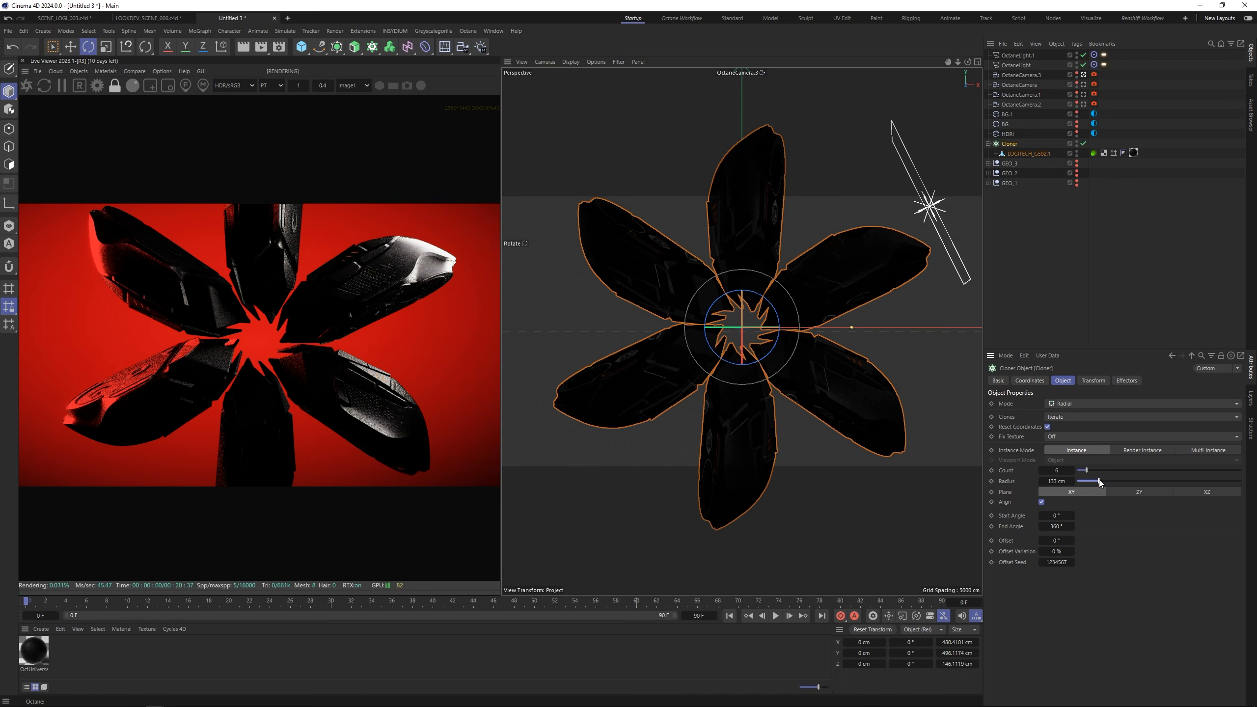
{"action": "left_click", "coordinate": [1072, 481]}
{"action": "left_click", "coordinate": [1072, 481]}
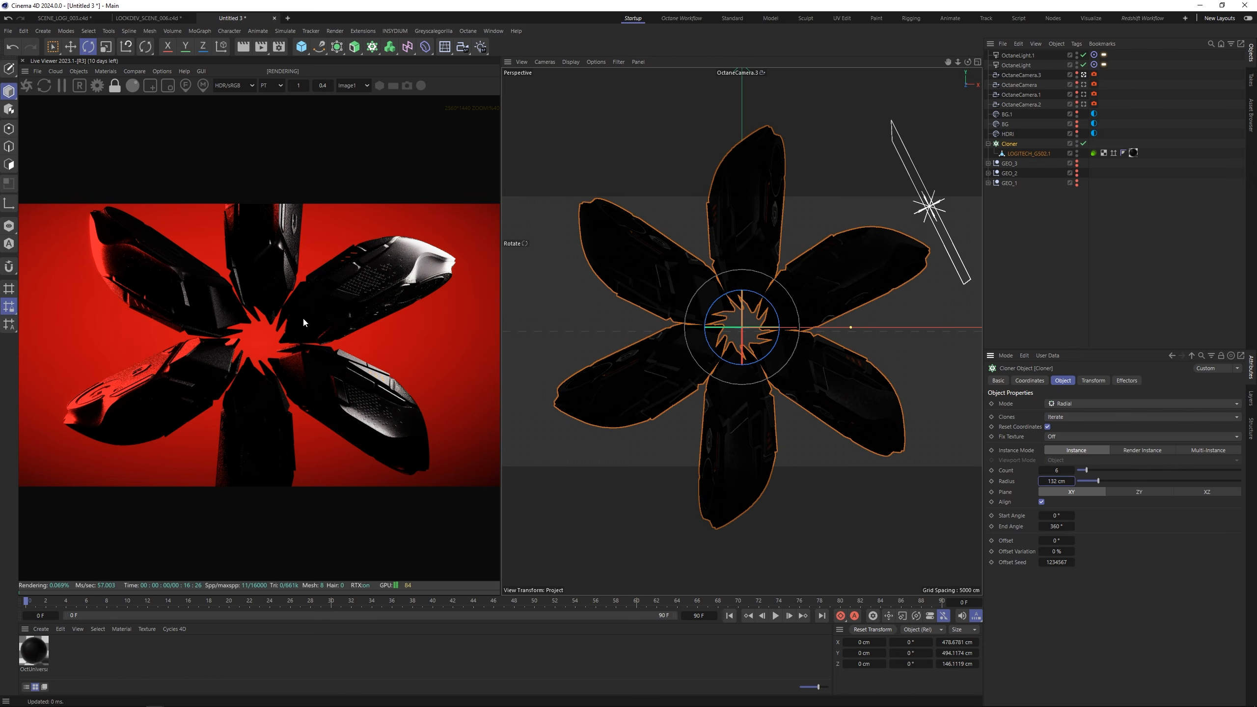
{"action": "scroll", "coordinate": [304, 321], "scroll_direction": "down", "scroll_amount": 1}
{"action": "scroll", "coordinate": [304, 322], "scroll_direction": "up", "scroll_amount": 1}
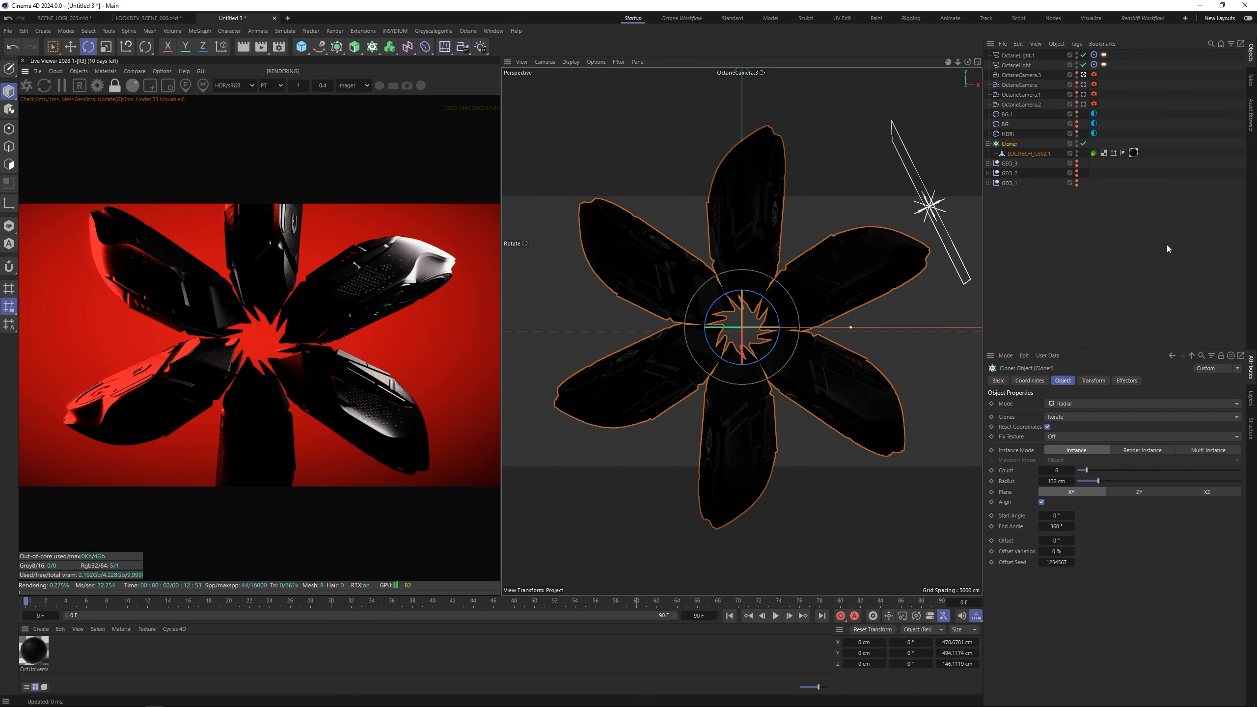
Step: Dolly OctaneCamera.3 back to about -2110 cm in Z
{"action": "left_click", "coordinate": [1020, 75]}
{"action": "mouse_move", "coordinate": [959, 62]}
{"action": "left_mouse_down"}
{"action": "mouse_move", "coordinate": [943, 61]}
{"action": "mouse_move", "coordinate": [977, 61]}
{"action": "left_mouse_up"}
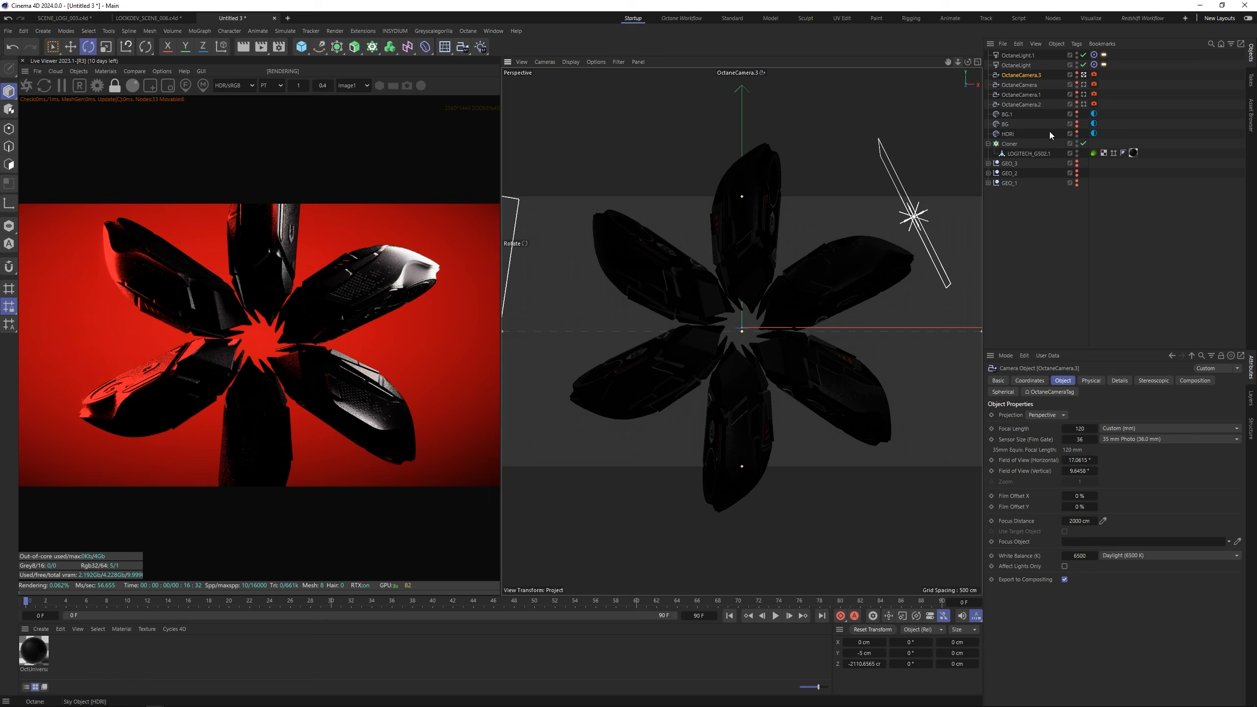
Step: Rotate the Cloner's clones to about 62° heading, 78° pitch and 234° bank
{"action": "left_click", "coordinate": [1009, 143]}
{"action": "left_click", "coordinate": [1092, 380]}
{"action": "left_click_drag", "start_coordinate": [1098, 429], "coordinate": [1089, 417]}
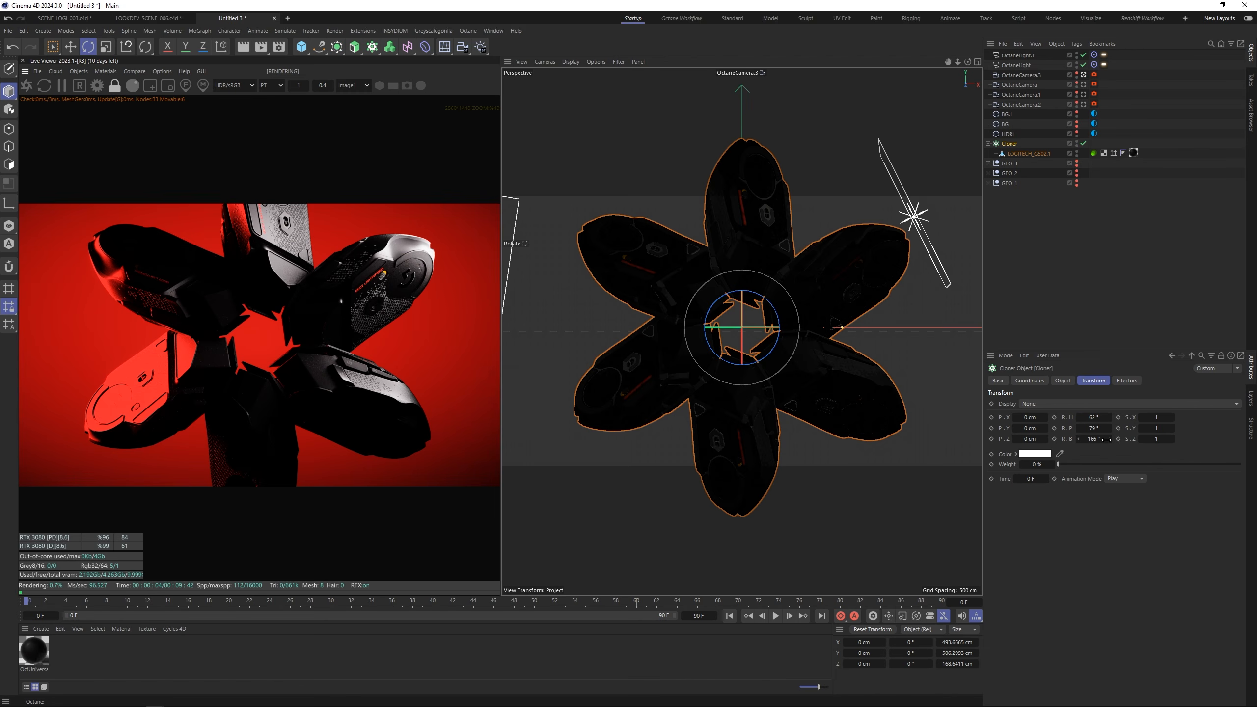
{"action": "mouse_move", "coordinate": [1106, 439]}
{"action": "left_mouse_down"}
{"action": "mouse_move", "coordinate": [1117, 439]}
{"action": "mouse_move", "coordinate": [1093, 439]}
{"action": "mouse_move", "coordinate": [1112, 439]}
{"action": "left_mouse_up"}
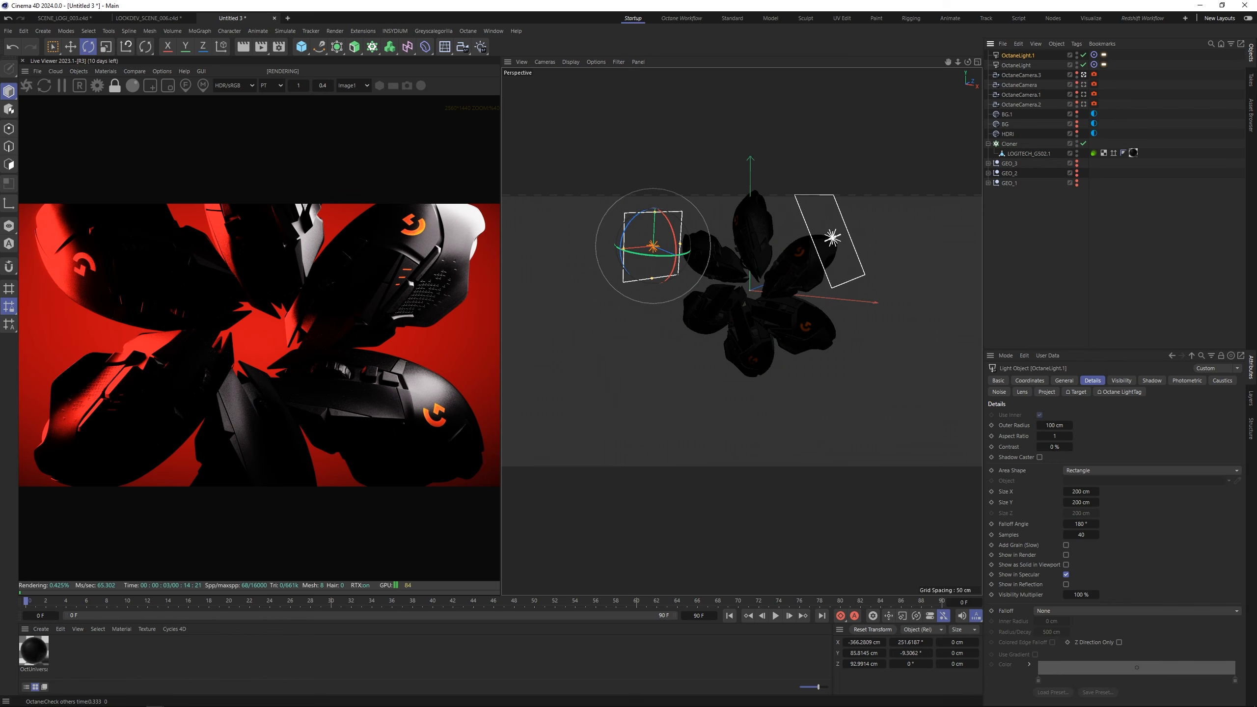
Step: Create two new takes, name the second one CLONER, and turn on Auto Take before returning to the object list
{"action": "left_click", "coordinate": [1251, 81]}
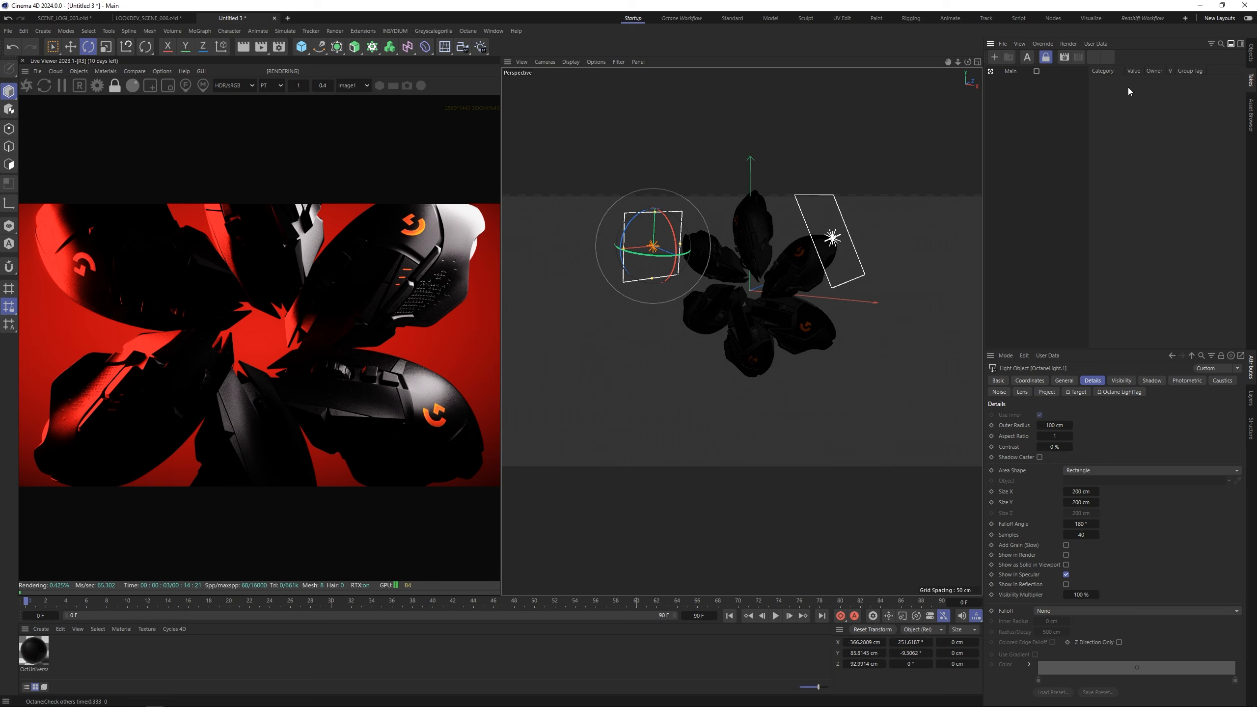
{"action": "left_click", "coordinate": [993, 58]}
{"action": "left_click", "coordinate": [992, 58]}
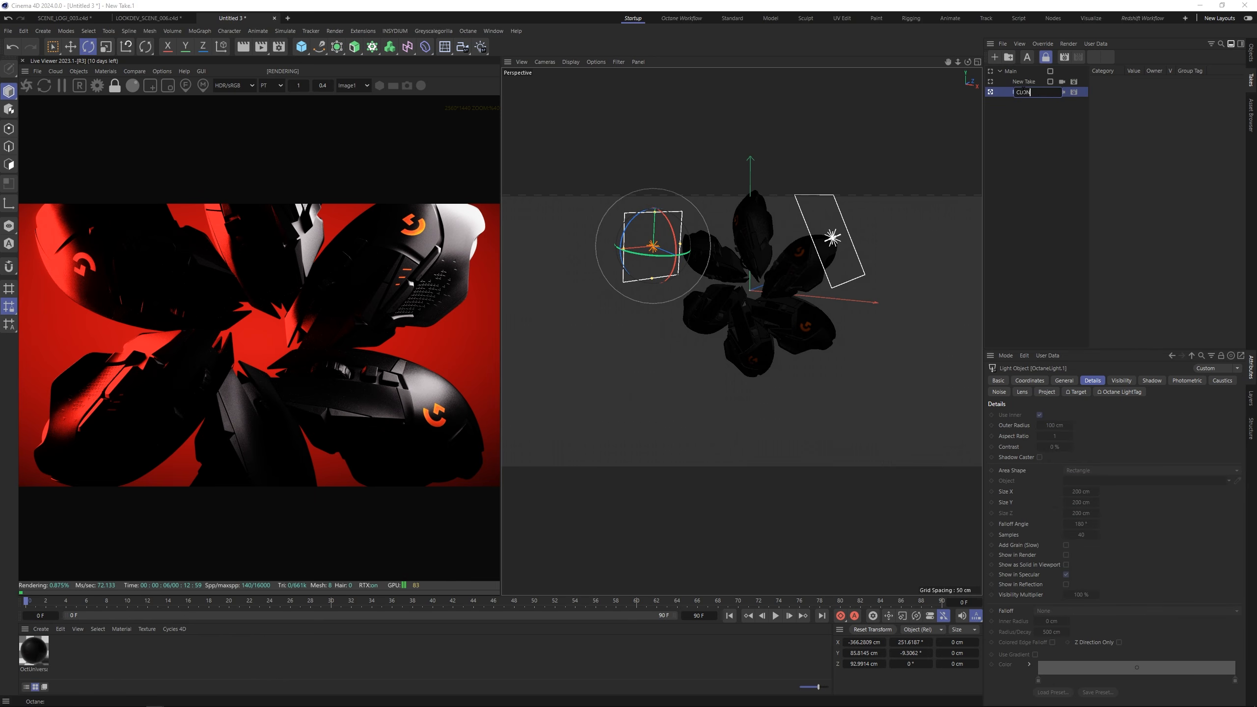
{"action": "left_click", "coordinate": [1027, 57]}
{"action": "left_click", "coordinate": [1250, 52]}
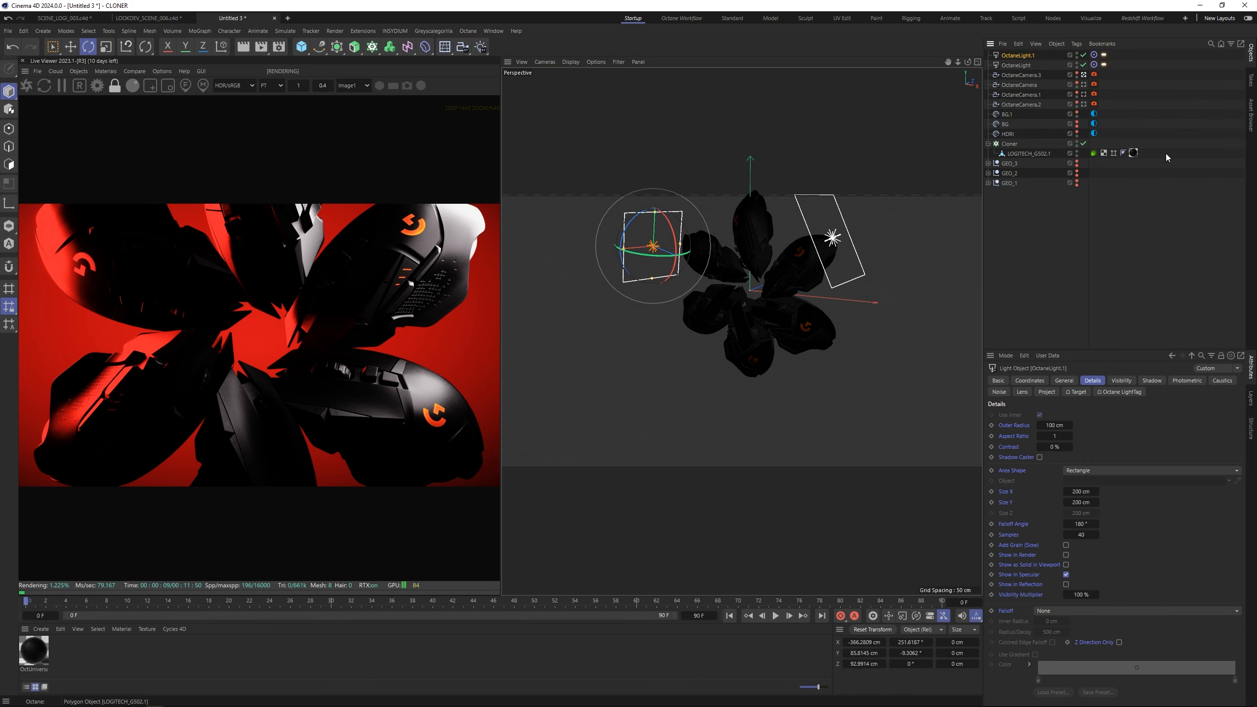
Step: Move OctaneLight farther out beside the cloned mice, to about X 362 cm, Y 96 cm and Z -24 cm
{"action": "left_click", "coordinate": [1162, 162]}
{"action": "left_click", "coordinate": [1017, 66]}
{"action": "key", "text": "e"}
{"action": "mouse_move", "coordinate": [870, 212]}
{"action": "left_mouse_down"}
{"action": "mouse_move", "coordinate": [877, 279]}
{"action": "mouse_move", "coordinate": [855, 203]}
{"action": "left_mouse_up"}
{"action": "mouse_move", "coordinate": [880, 291]}
{"action": "left_mouse_down"}
{"action": "mouse_move", "coordinate": [886, 252]}
{"action": "mouse_move", "coordinate": [869, 272]}
{"action": "left_mouse_up"}
{"action": "scroll", "coordinate": [306, 317], "scroll_direction": "down", "scroll_amount": 1}
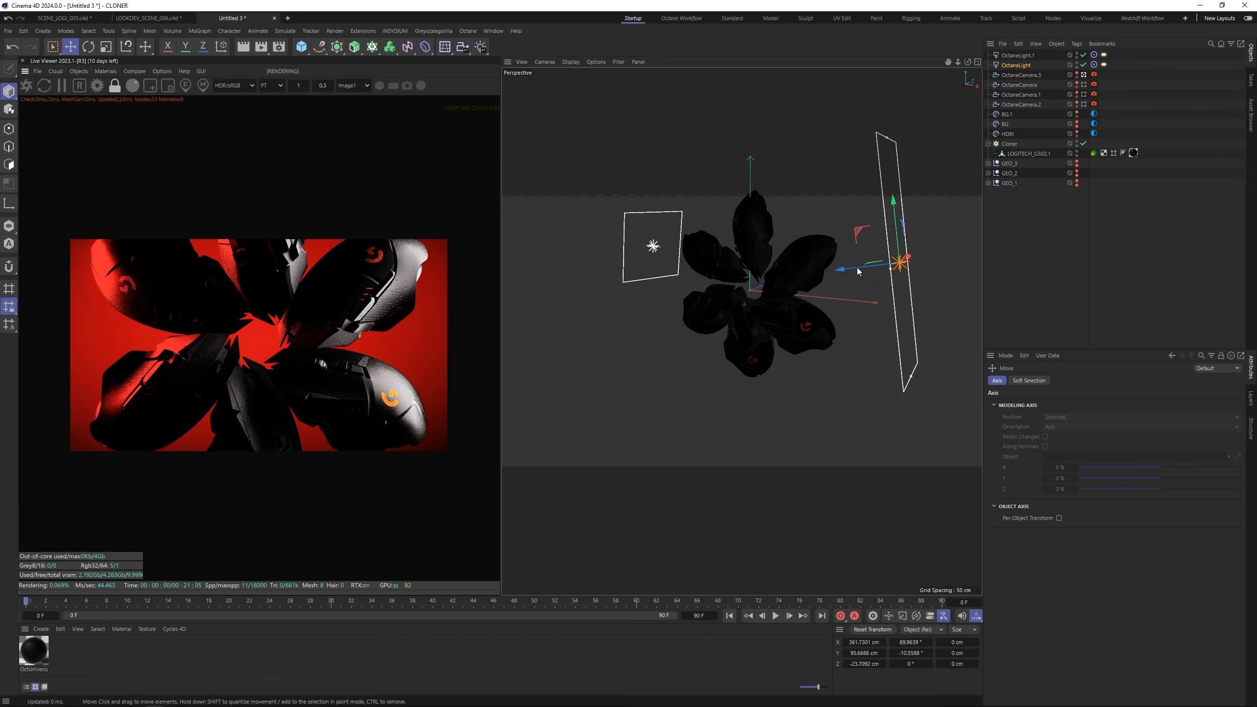
{"action": "left_click_drag", "start_coordinate": [771, 299], "coordinate": [872, 248], "text": "alt"}
{"action": "left_click_drag", "start_coordinate": [784, 287], "coordinate": [847, 247], "text": "alt"}
Step: Stretch OctaneLight.1 to about 516 cm in Size Y and move it to about X -407 cm, Y 86 cm, Z -30 cm
{"action": "left_click", "coordinate": [1009, 55]}
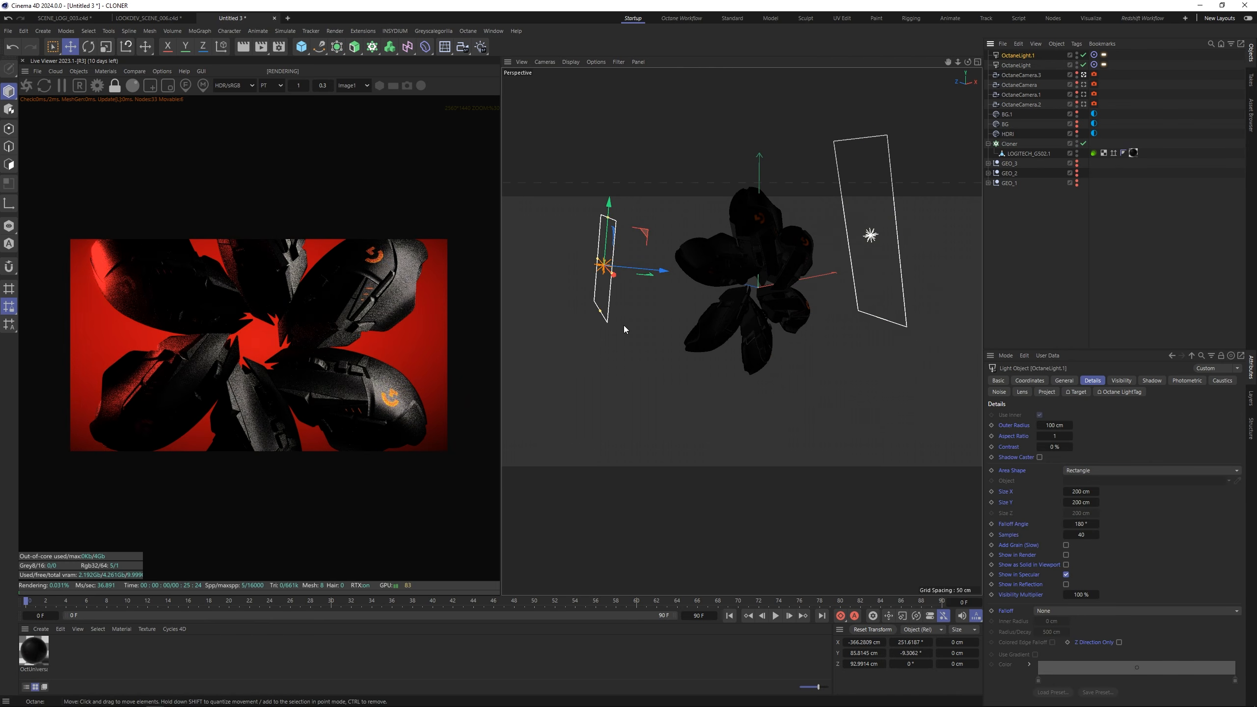
{"action": "left_click_drag", "start_coordinate": [591, 326], "coordinate": [576, 374]}
{"action": "left_click_drag", "start_coordinate": [625, 324], "coordinate": [680, 308]}
{"action": "left_click_drag", "start_coordinate": [605, 267], "coordinate": [586, 209]}
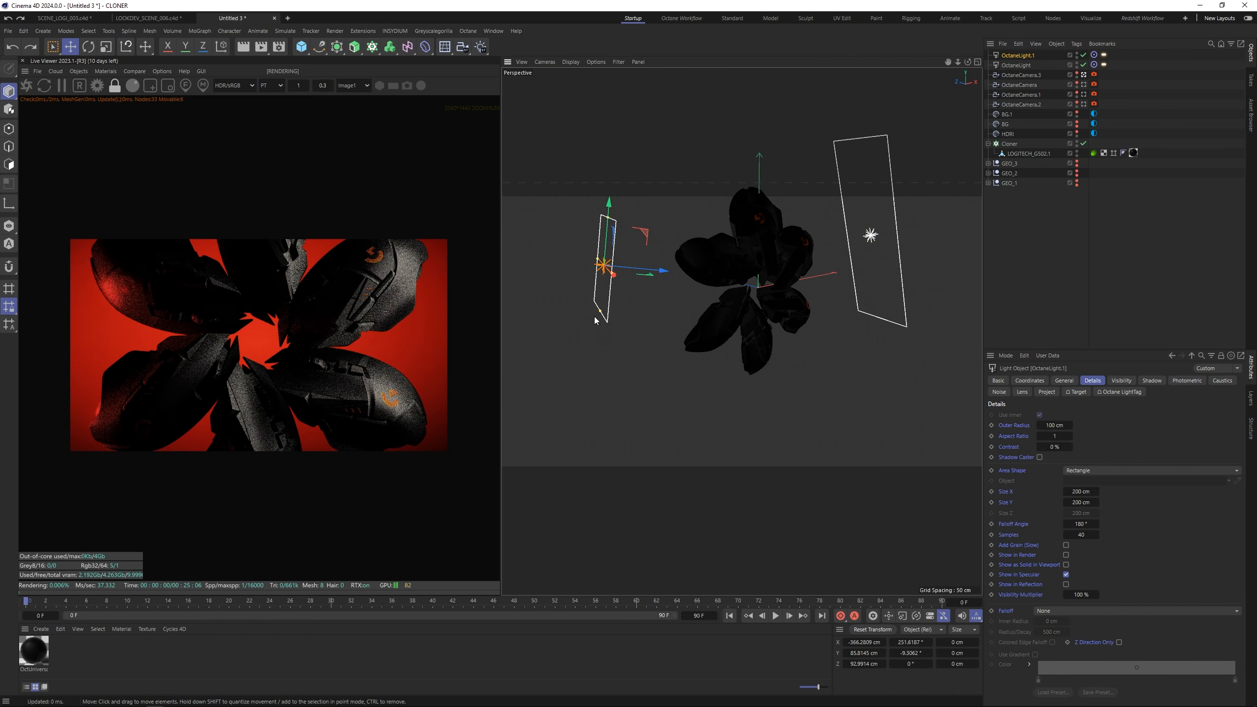
{"action": "left_click_drag", "start_coordinate": [596, 315], "coordinate": [599, 381]}
{"action": "left_click_drag", "start_coordinate": [611, 274], "coordinate": [649, 274]}
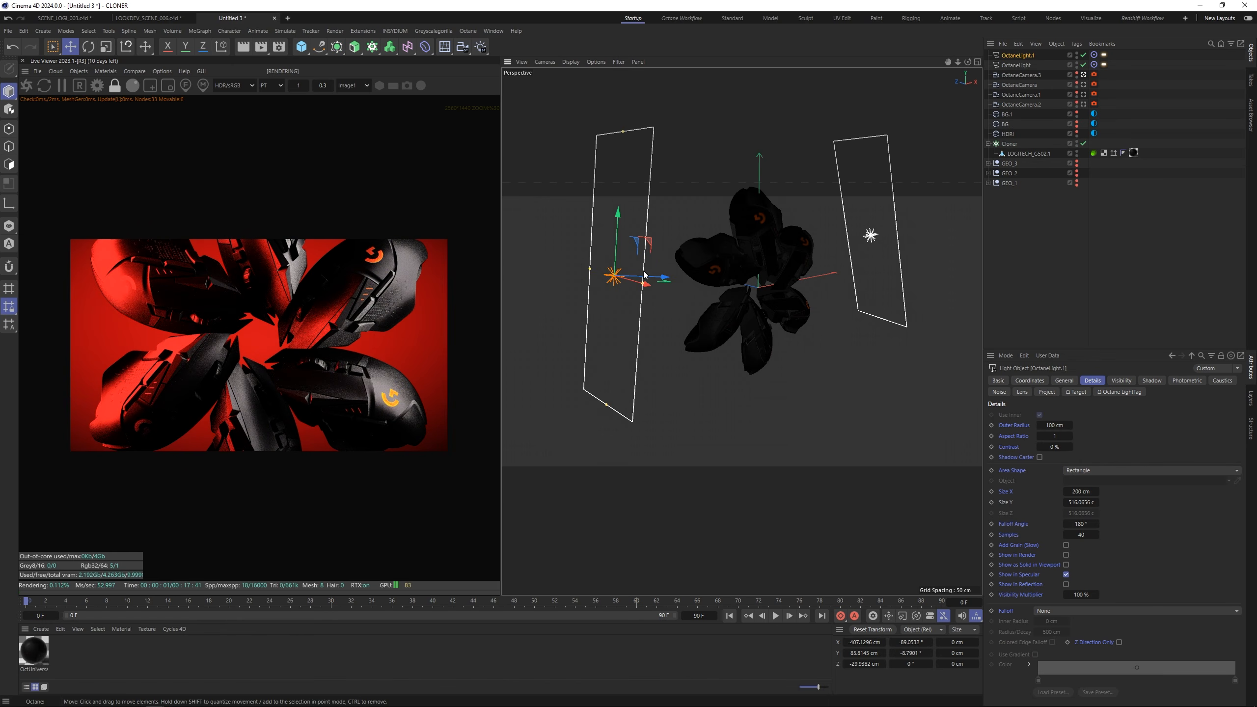
{"action": "scroll", "coordinate": [328, 357], "scroll_direction": "down", "scroll_amount": 1}
{"action": "scroll", "coordinate": [328, 356], "scroll_direction": "up", "scroll_amount": 2}
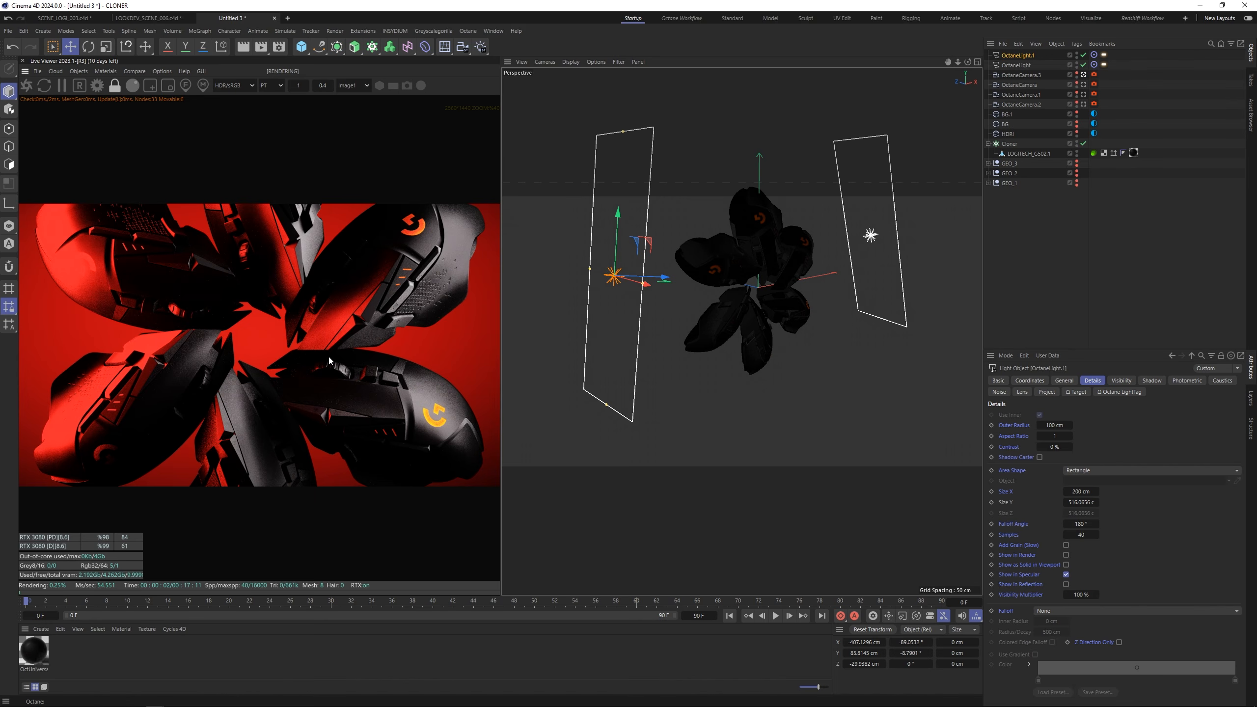
Step: In the CLONER take, set the Cloner's transform rotation heading to 56° while viewing through OctaneCamera.3
{"action": "left_click", "coordinate": [1121, 221]}
{"action": "left_click", "coordinate": [1010, 145]}
{"action": "key", "text": "F1"}
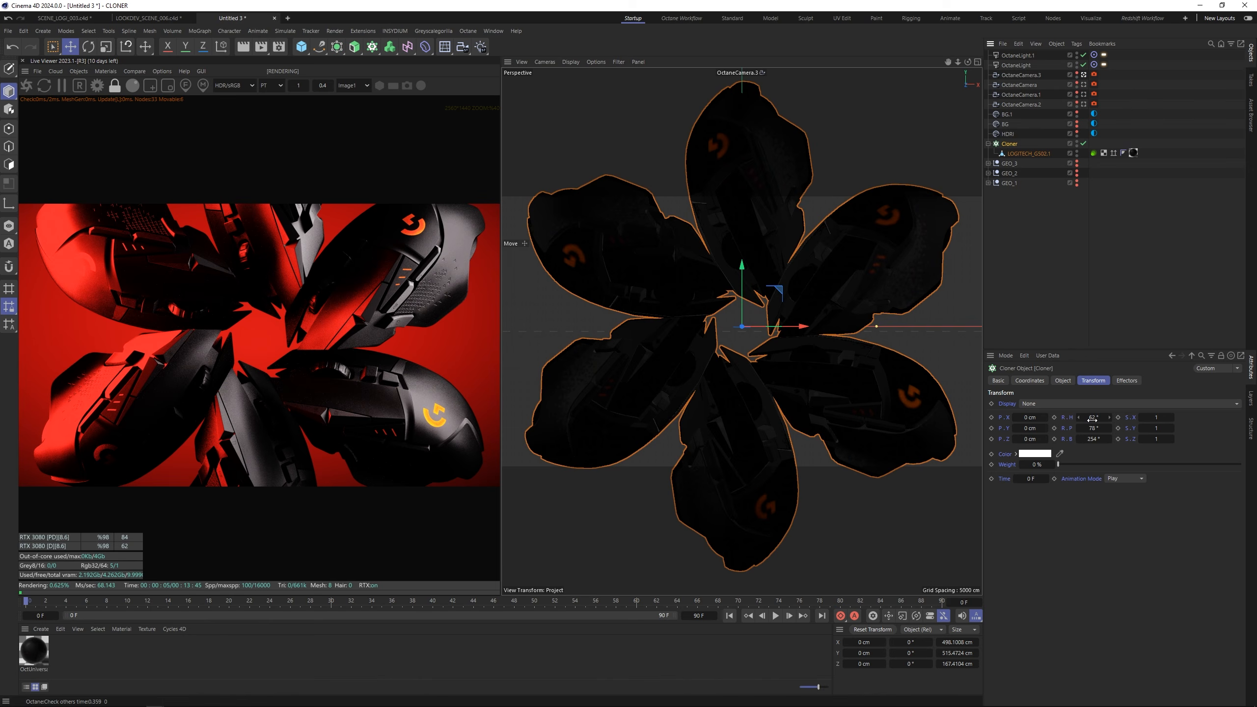
{"action": "left_click_drag", "start_coordinate": [1092, 420], "coordinate": [1094, 419]}
{"action": "left_click", "coordinate": [1146, 225]}
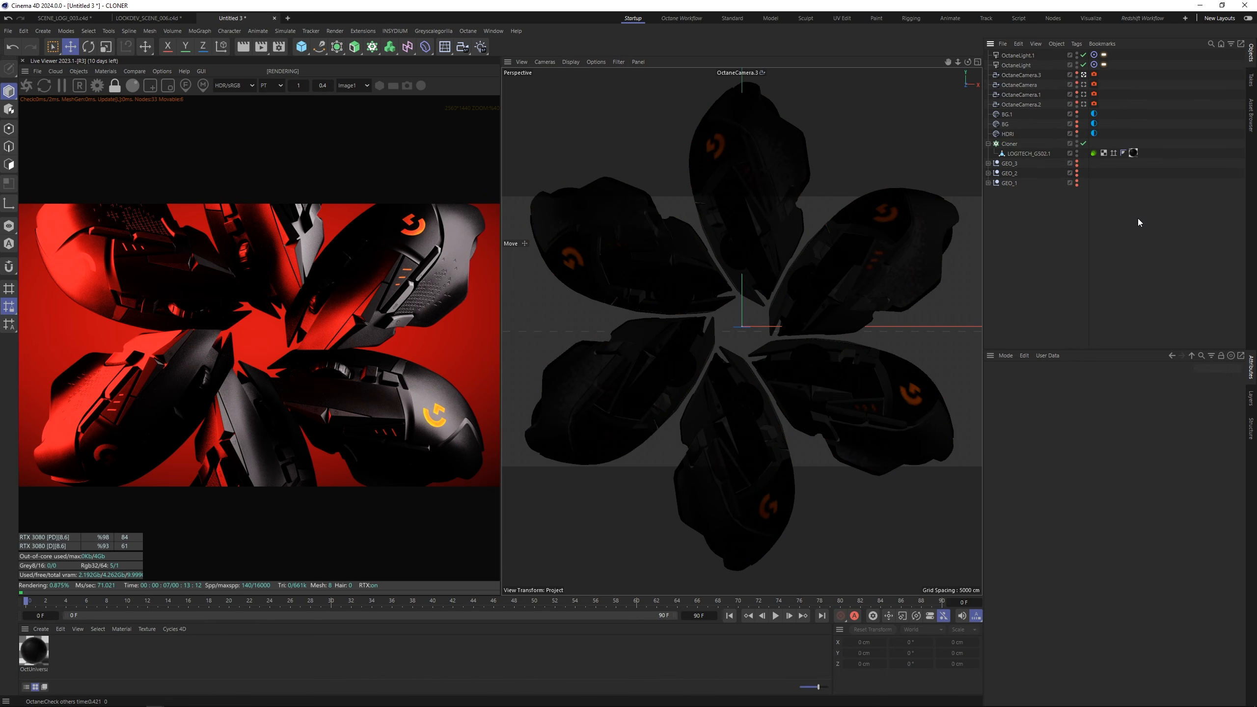
Step: Activate the Main take and rotate the Cloner's clones to 39° heading, 264° pitch and 468° bank
{"action": "left_click", "coordinate": [1252, 80]}
{"action": "left_click", "coordinate": [990, 71]}
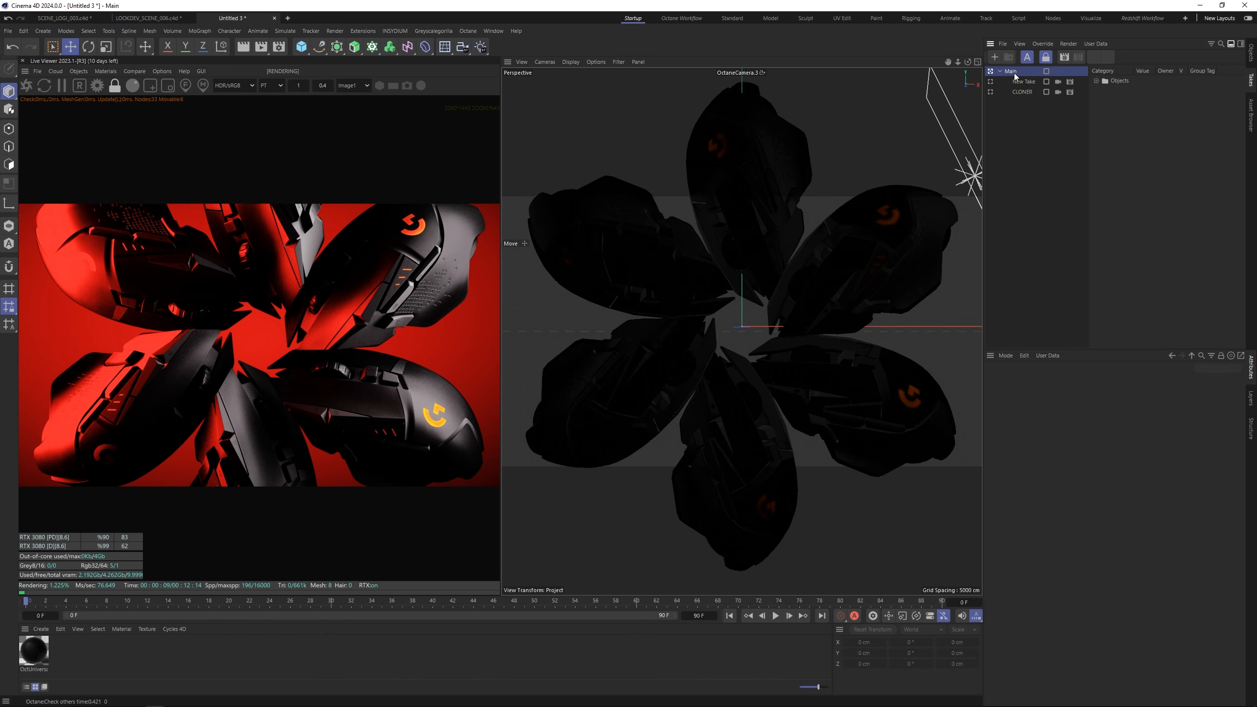
{"action": "left_click", "coordinate": [1250, 55]}
{"action": "left_click", "coordinate": [1011, 143]}
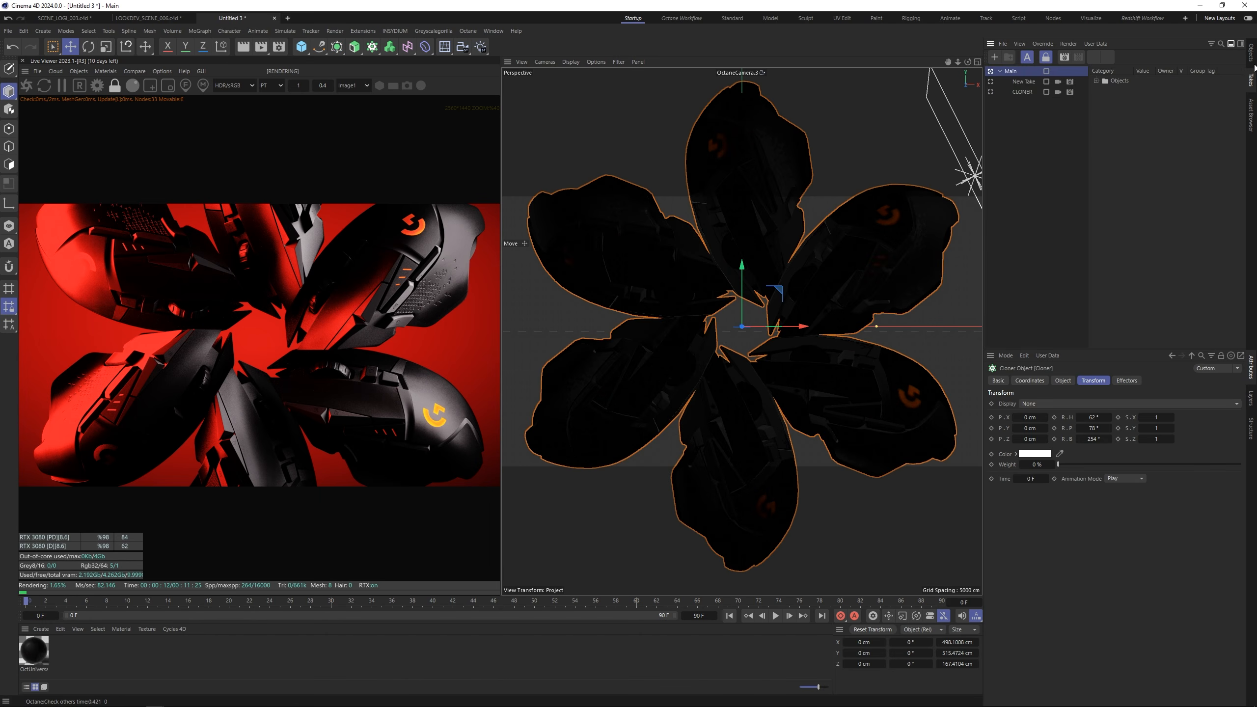
{"action": "left_click_drag", "start_coordinate": [1095, 417], "coordinate": [1092, 419]}
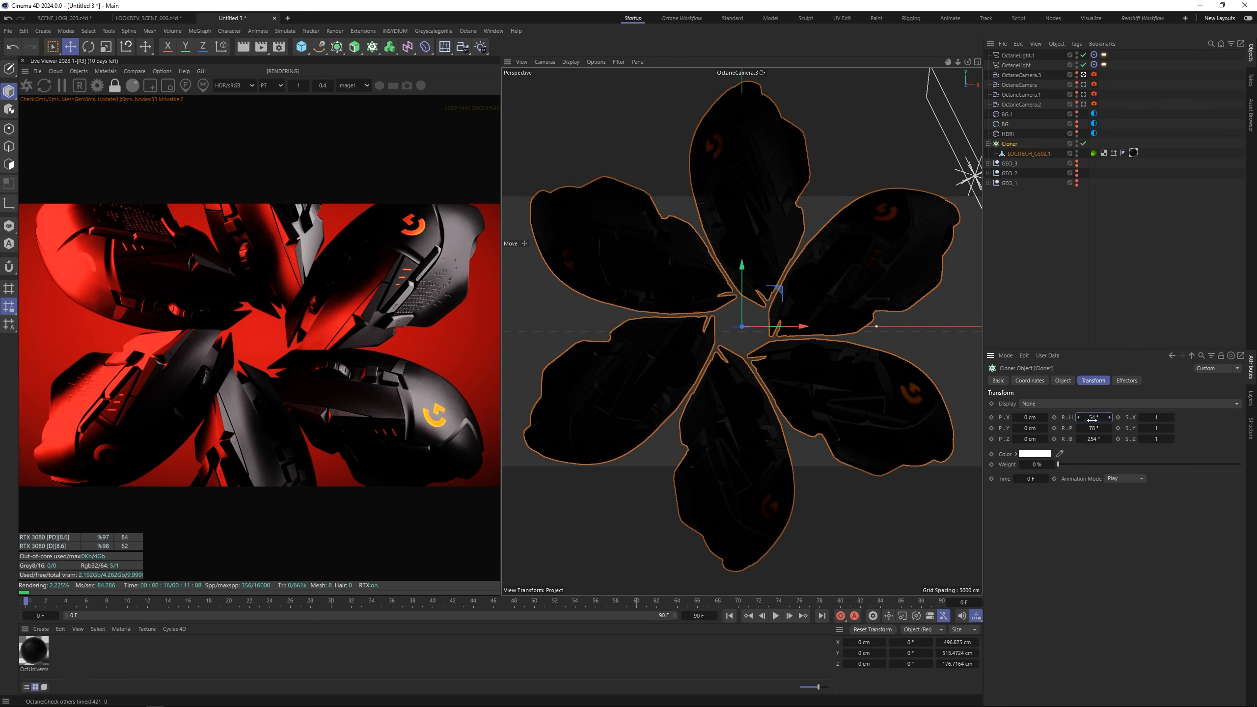
{"action": "left_click", "coordinate": [33, 88]}
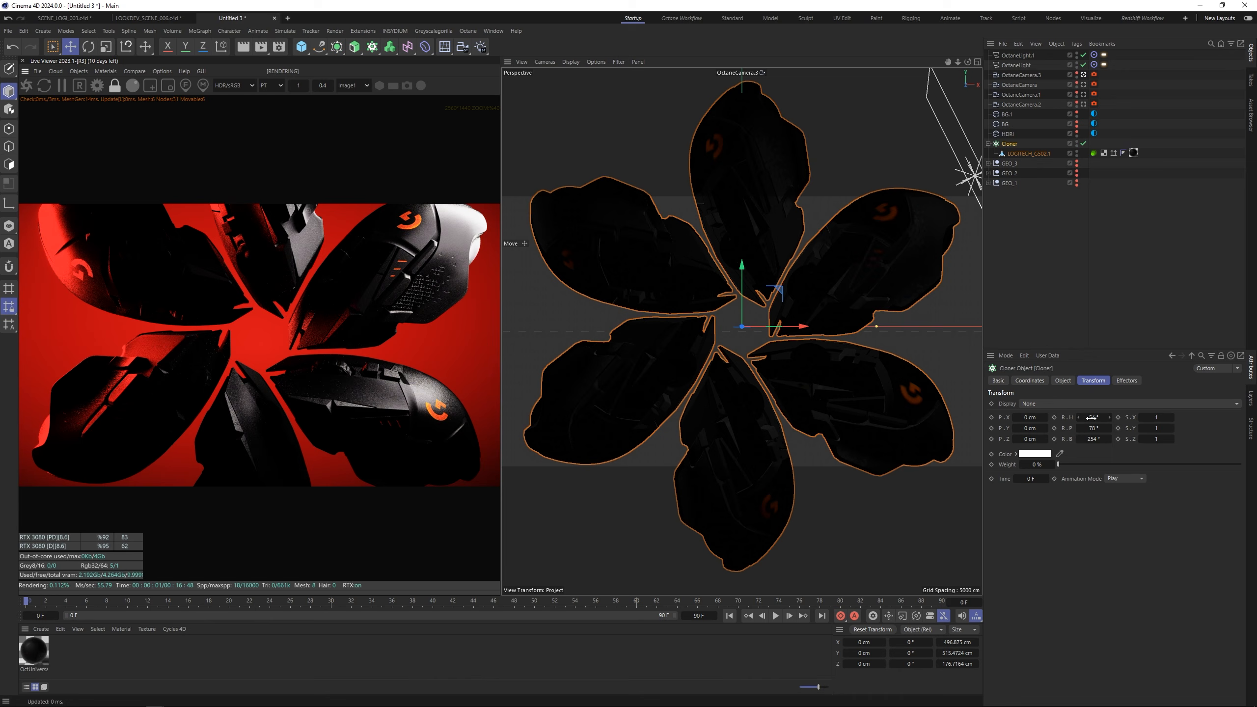
{"action": "left_click_drag", "start_coordinate": [1093, 417], "coordinate": [1094, 417]}
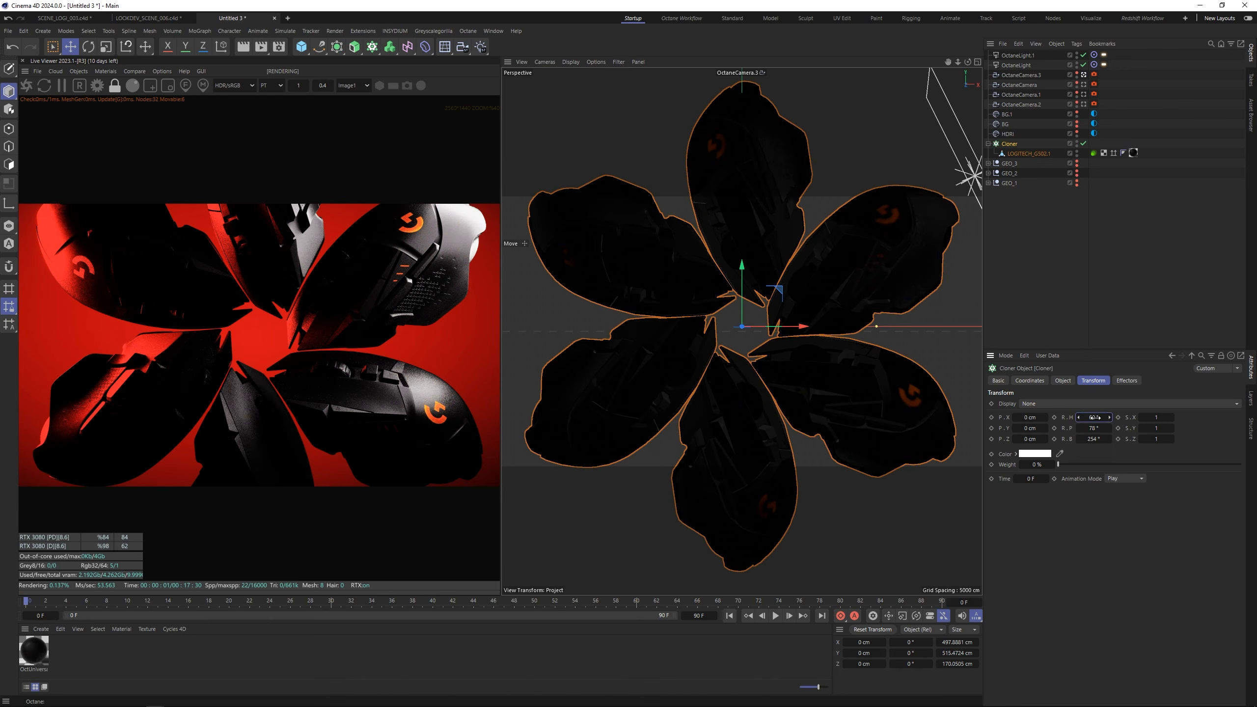
{"action": "mouse_move", "coordinate": [1095, 437]}
{"action": "left_mouse_down"}
{"action": "mouse_move", "coordinate": [1153, 438]}
{"action": "mouse_move", "coordinate": [1096, 427]}
{"action": "left_mouse_up"}
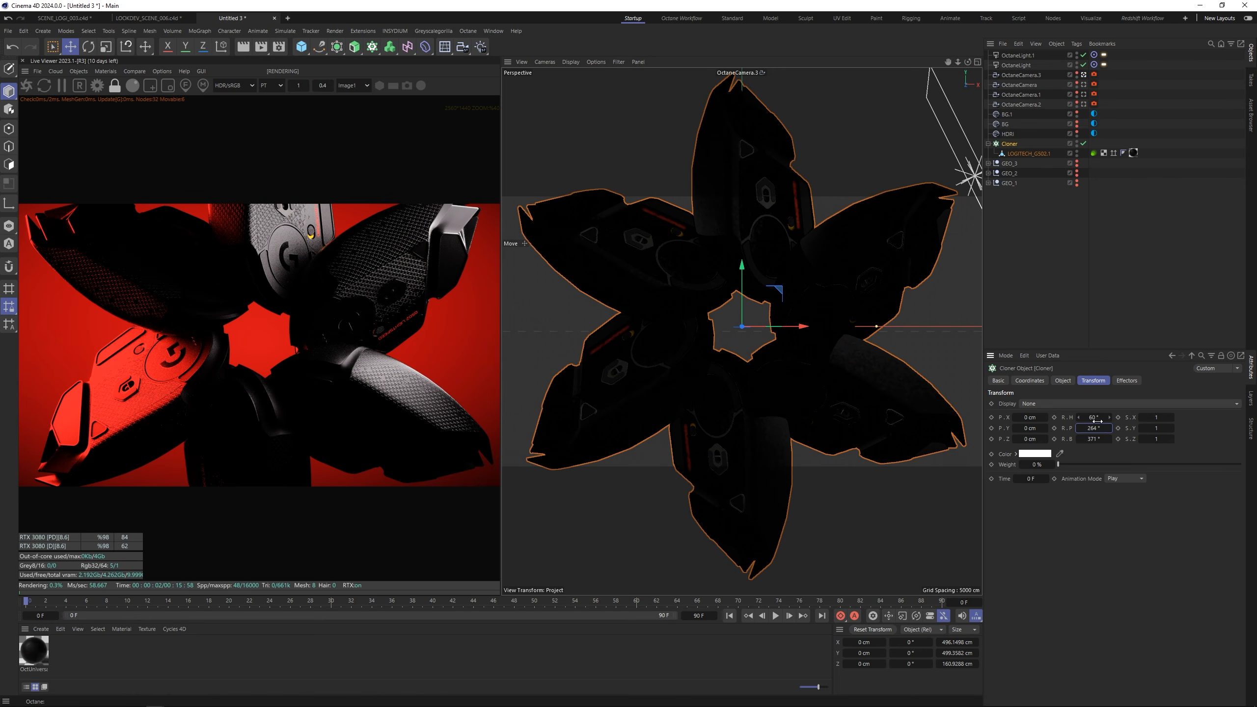
{"action": "left_click_drag", "start_coordinate": [1096, 420], "coordinate": [1090, 438]}
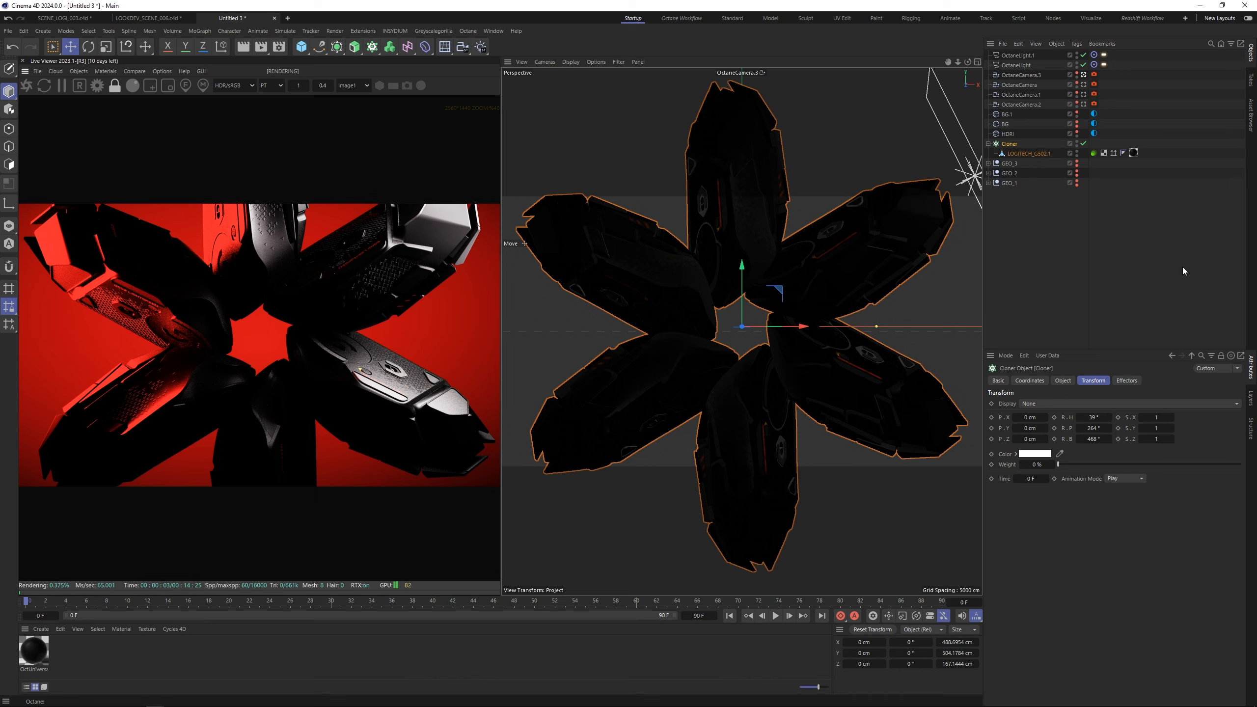
Step: Activate the CLONER take and bring OctaneCamera.3 closer so the cloned mice fill the frame
{"action": "left_click", "coordinate": [1252, 80]}
{"action": "left_click", "coordinate": [990, 92]}
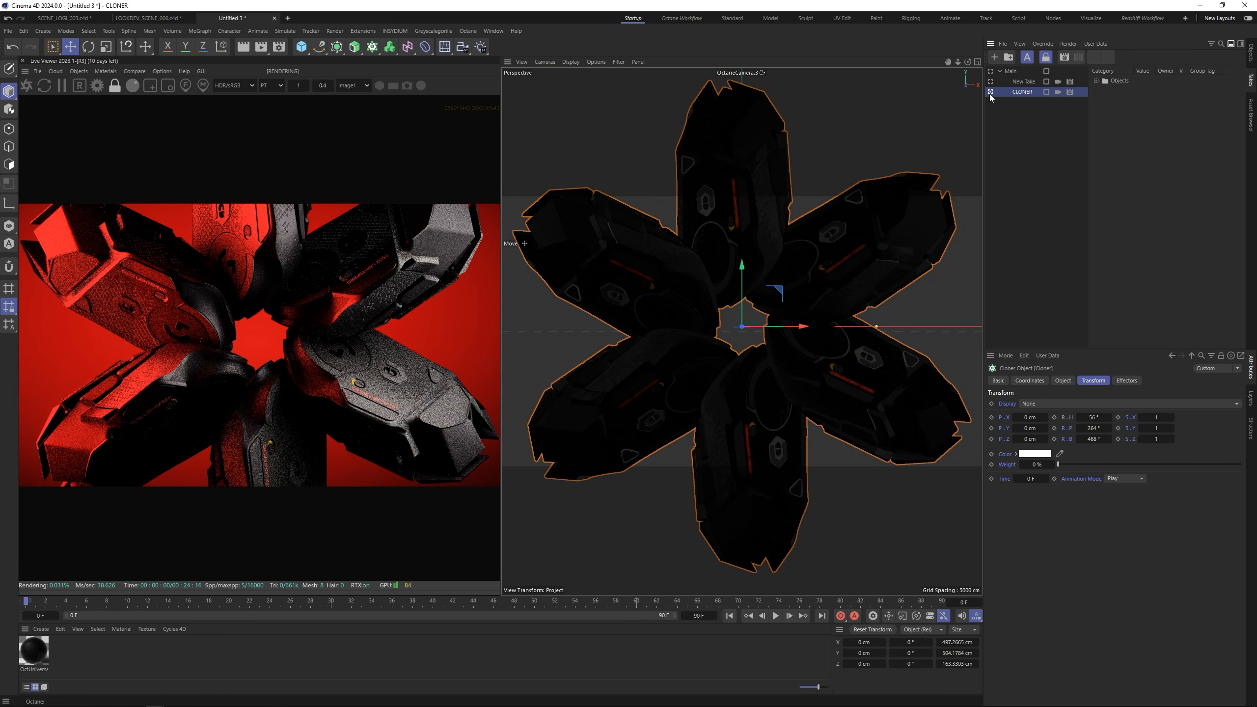
{"action": "scroll", "coordinate": [340, 332], "scroll_direction": "down", "scroll_amount": 1}
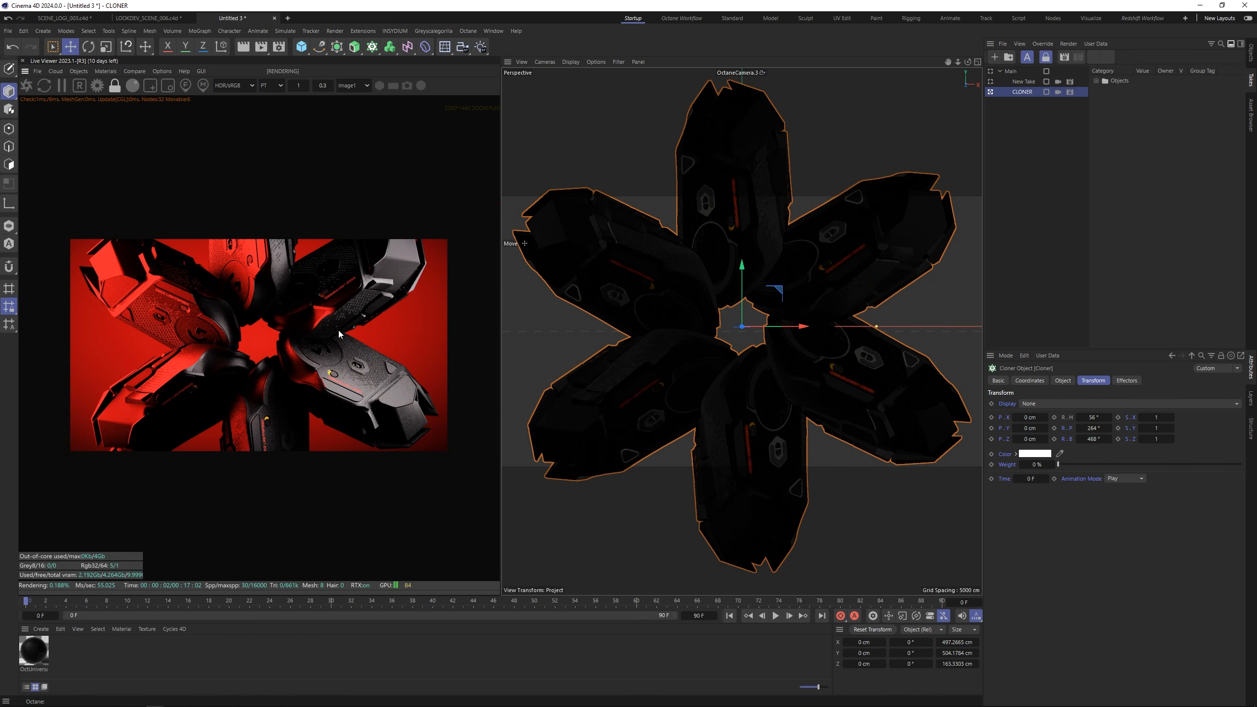
{"action": "scroll", "coordinate": [339, 333], "scroll_direction": "up", "scroll_amount": 1}
{"action": "left_click", "coordinate": [1251, 53]}
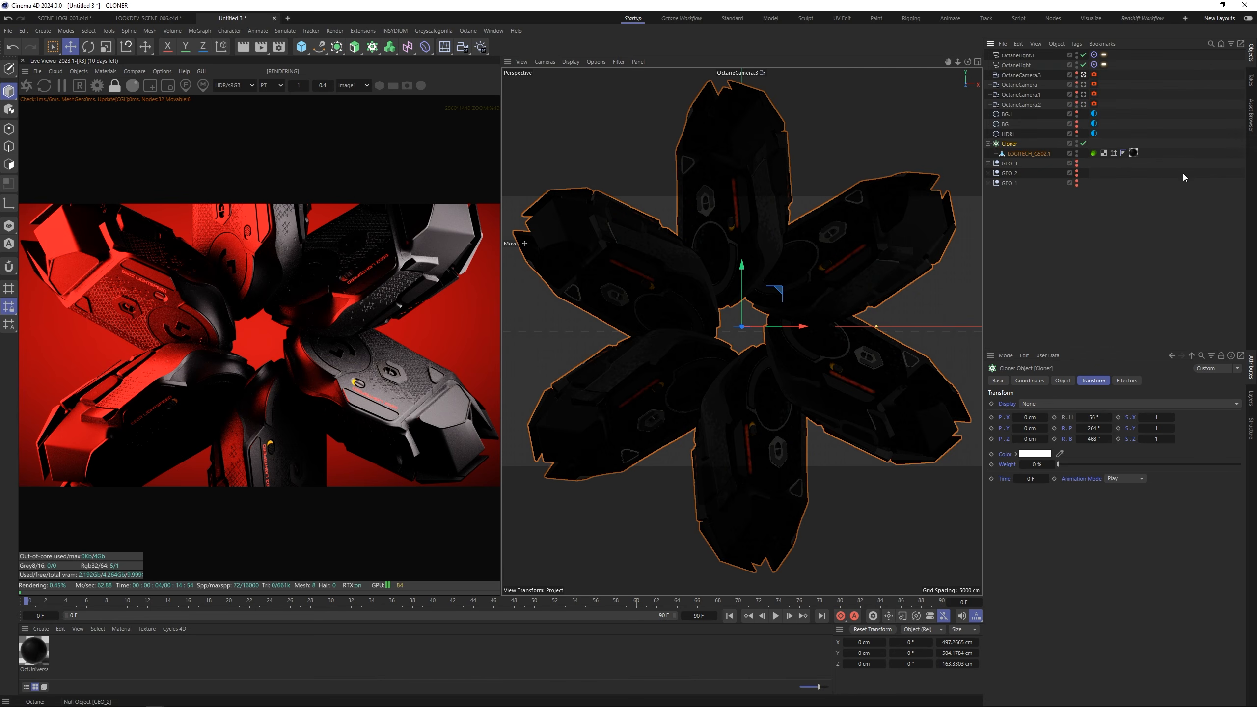
{"action": "left_click", "coordinate": [1184, 177]}
{"action": "left_click_drag", "start_coordinate": [959, 60], "coordinate": [959, 60]}
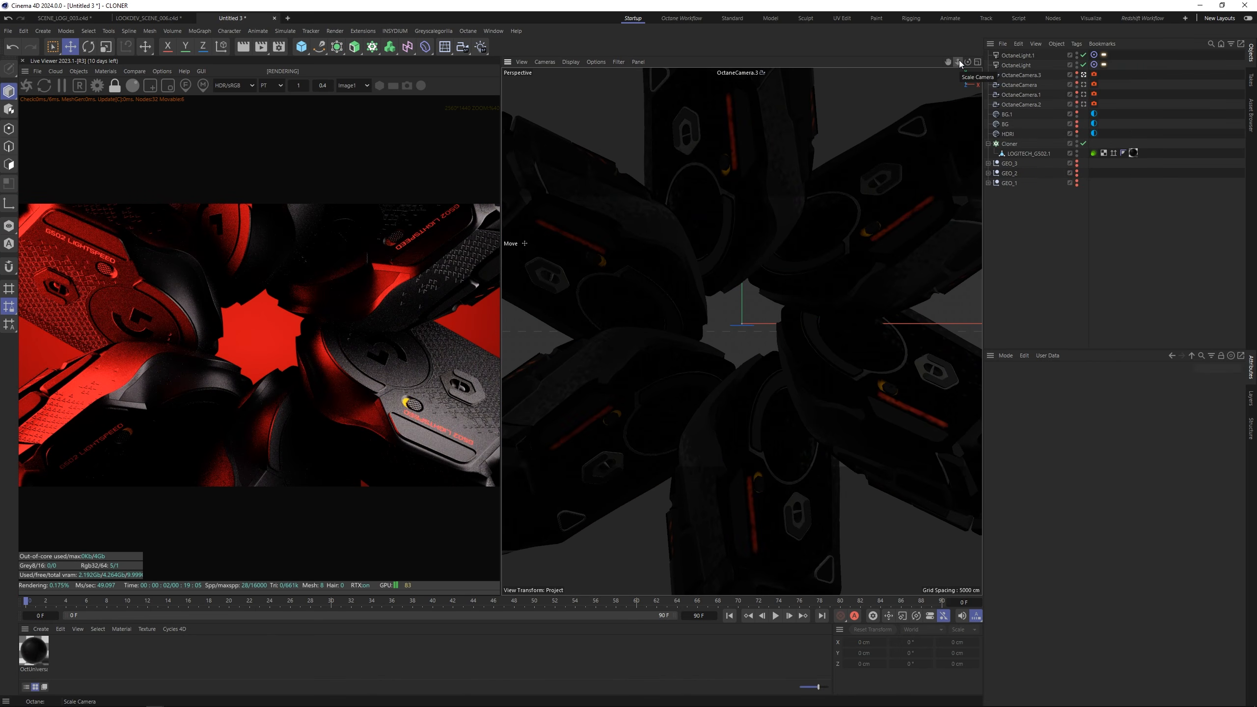
{"action": "scroll", "coordinate": [300, 363], "scroll_direction": "down", "scroll_amount": 1}
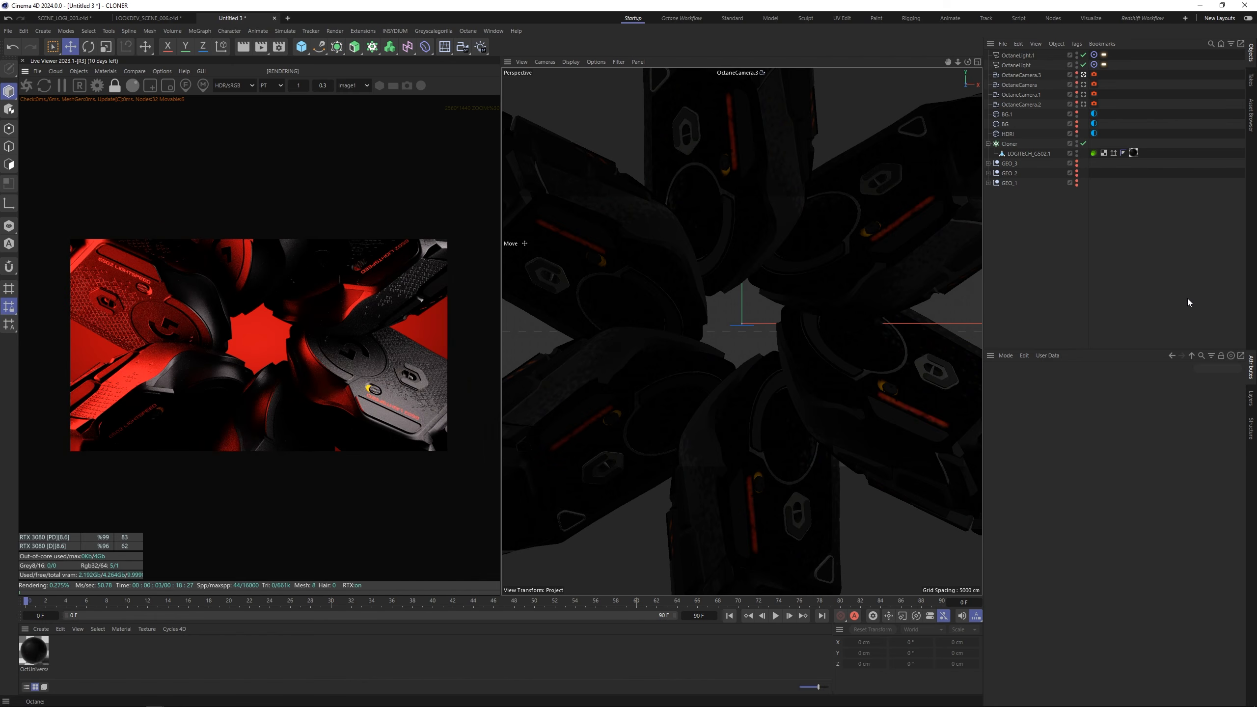
Step: Activate the first new take and rename it GEO_1
{"action": "left_click", "coordinate": [1251, 79]}
{"action": "left_click", "coordinate": [991, 81]}
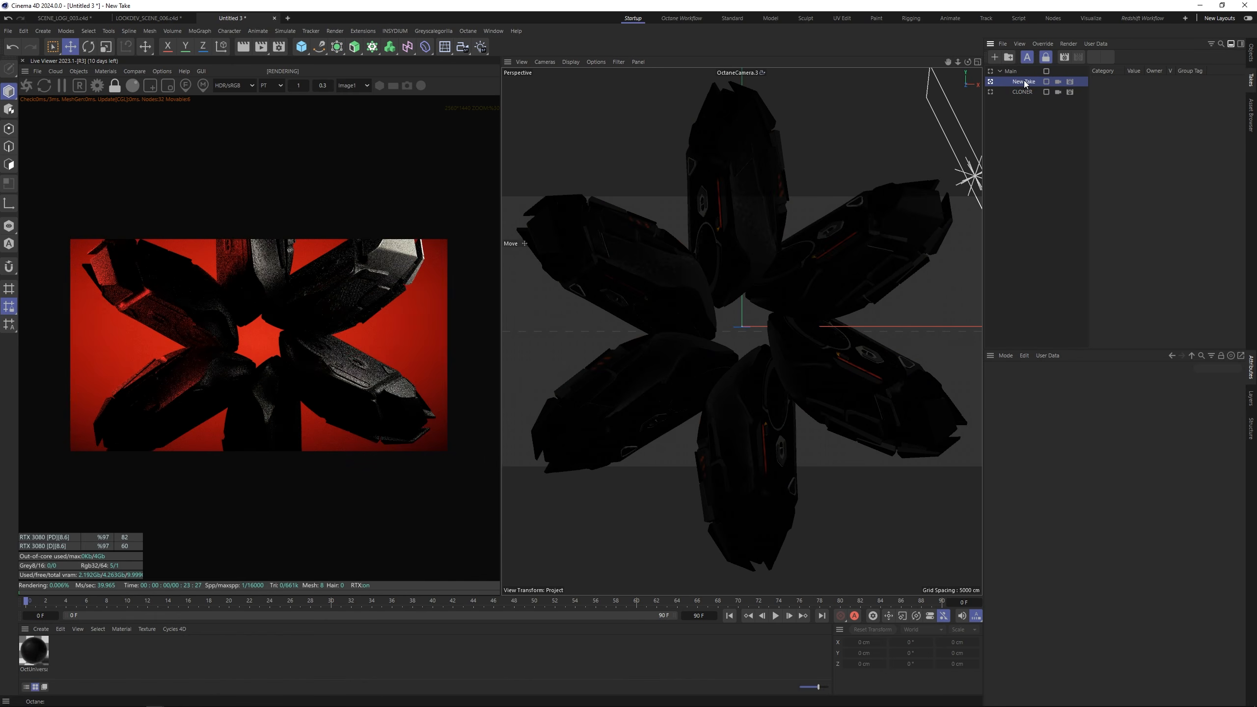
{"action": "double_click", "coordinate": [1024, 81]}
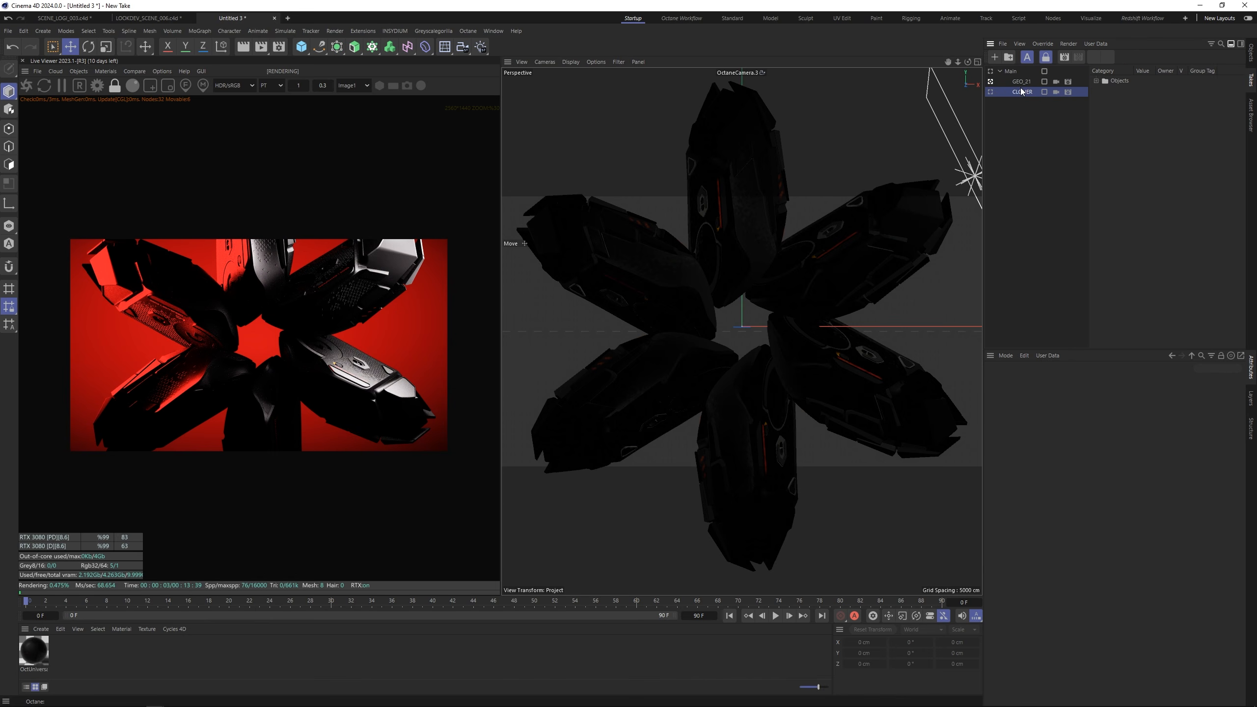
{"action": "left_click", "coordinate": [1027, 74]}
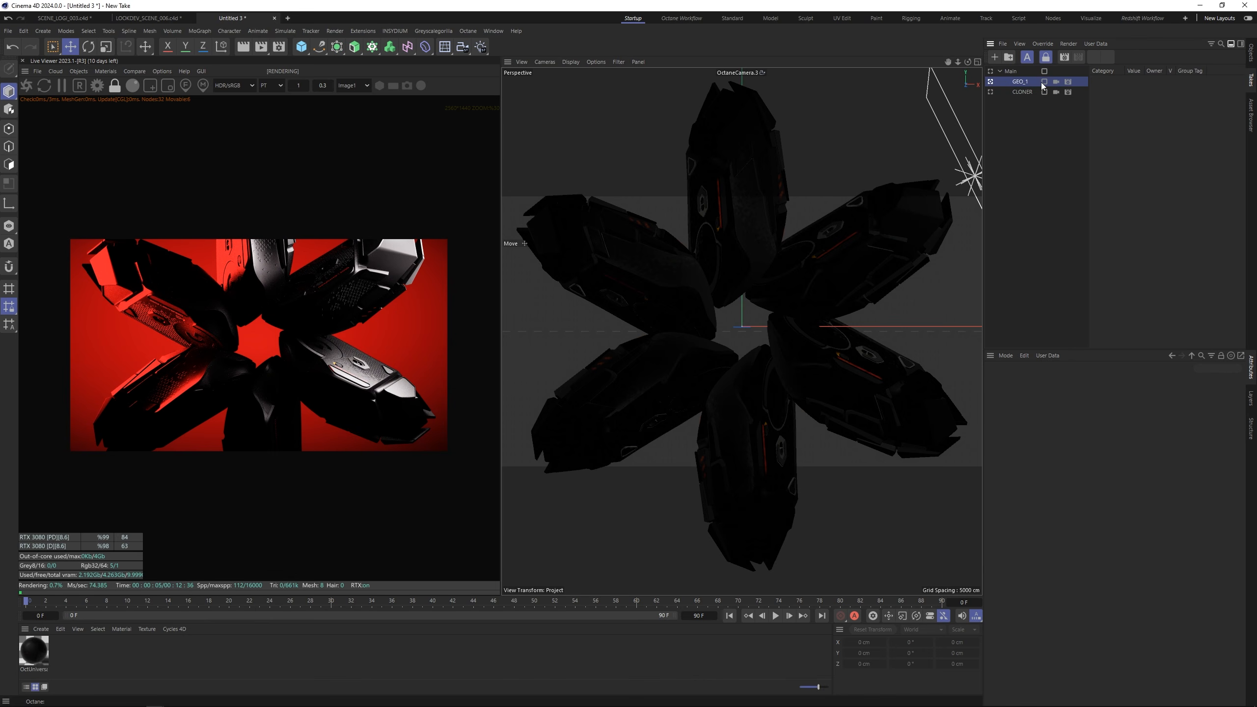
Step: In the GEO_1 take, hide the Cloner and show the GEO_1 group
{"action": "left_click", "coordinate": [1252, 54]}
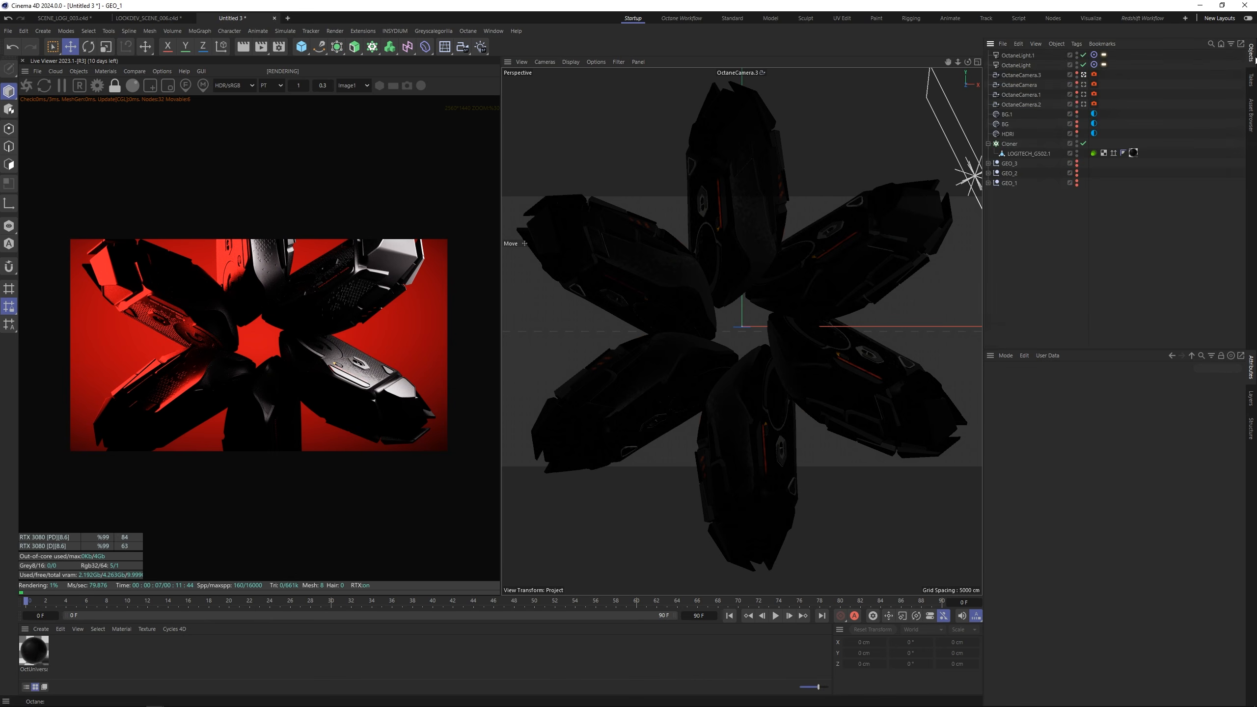
{"action": "left_click", "coordinate": [1078, 142]}
{"action": "left_click", "coordinate": [1077, 181]}
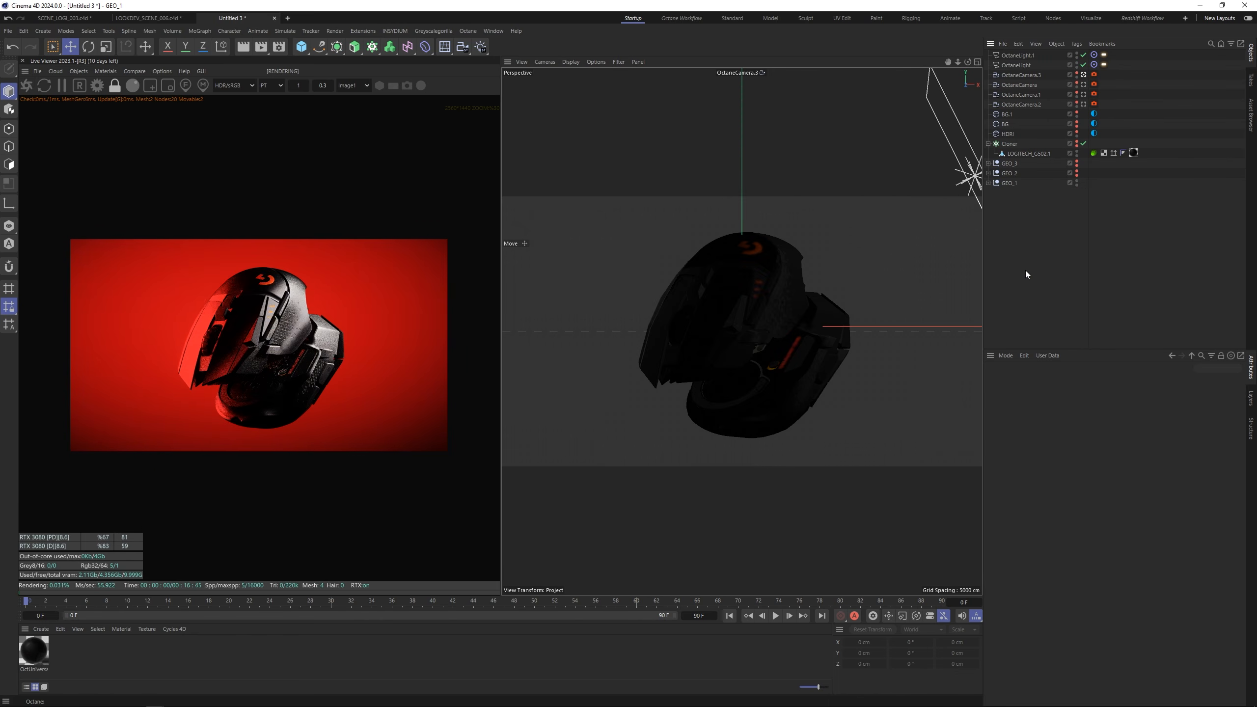
Step: Resize and reposition OctaneLight around the single mouse in the GEO_1 take, checking it through OctaneCamera.3
{"action": "left_click", "coordinate": [1019, 57]}
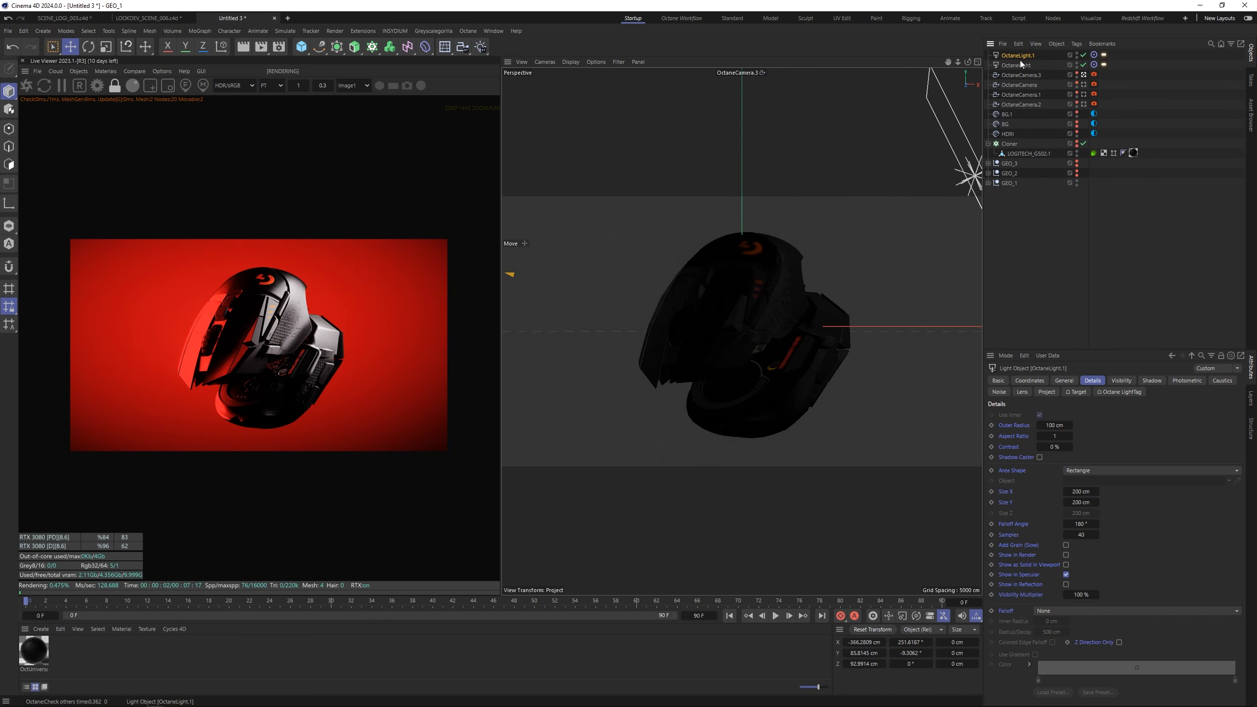
{"action": "left_click", "coordinate": [1017, 65]}
{"action": "key", "text": "F2"}
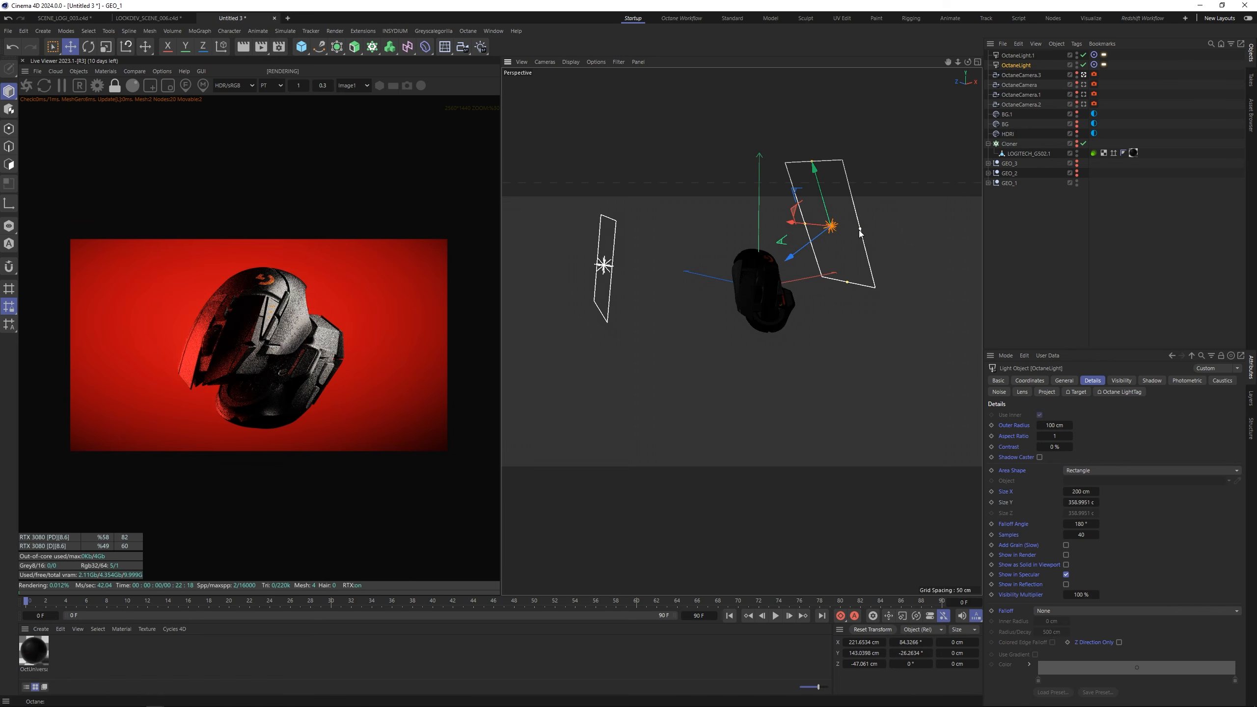
{"action": "left_click_drag", "start_coordinate": [847, 284], "coordinate": [799, 255]}
{"action": "left_click", "coordinate": [1041, 245]}
{"action": "key", "text": "F1"}
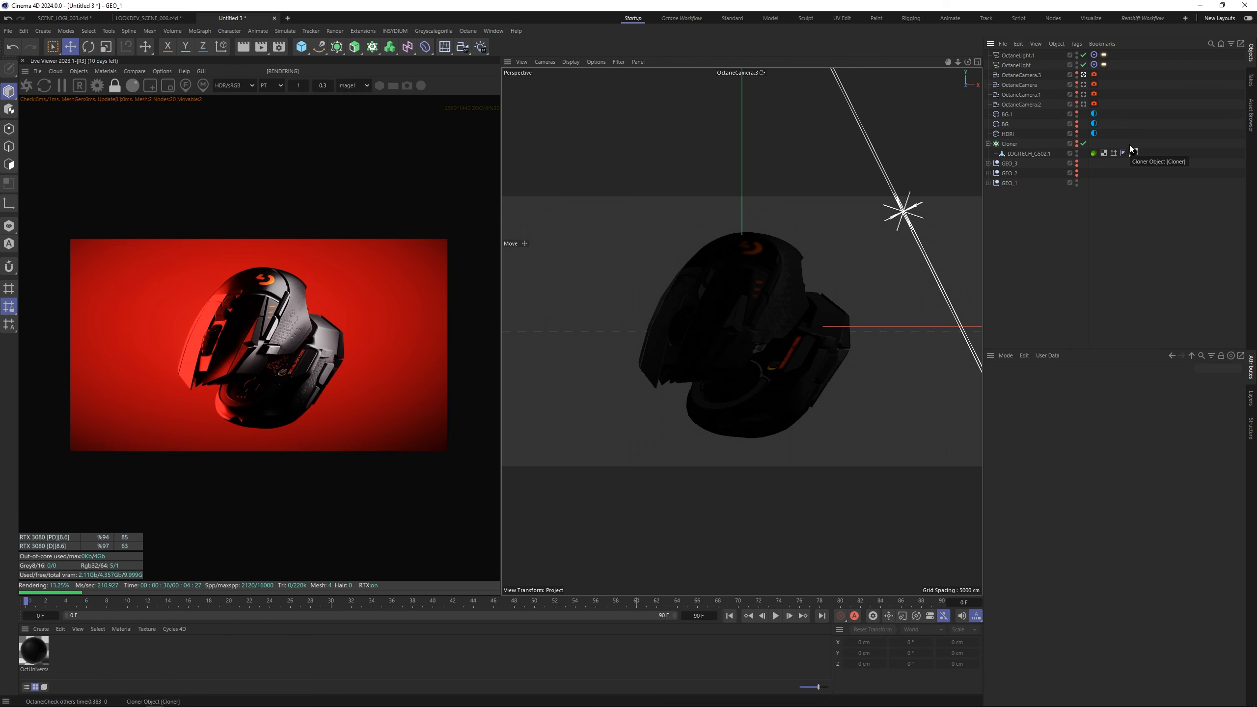
Step: Lower the Vignetting in the Camera Imager settings of OctaneCamera.3's Octane tag
{"action": "left_click", "coordinate": [1094, 74]}
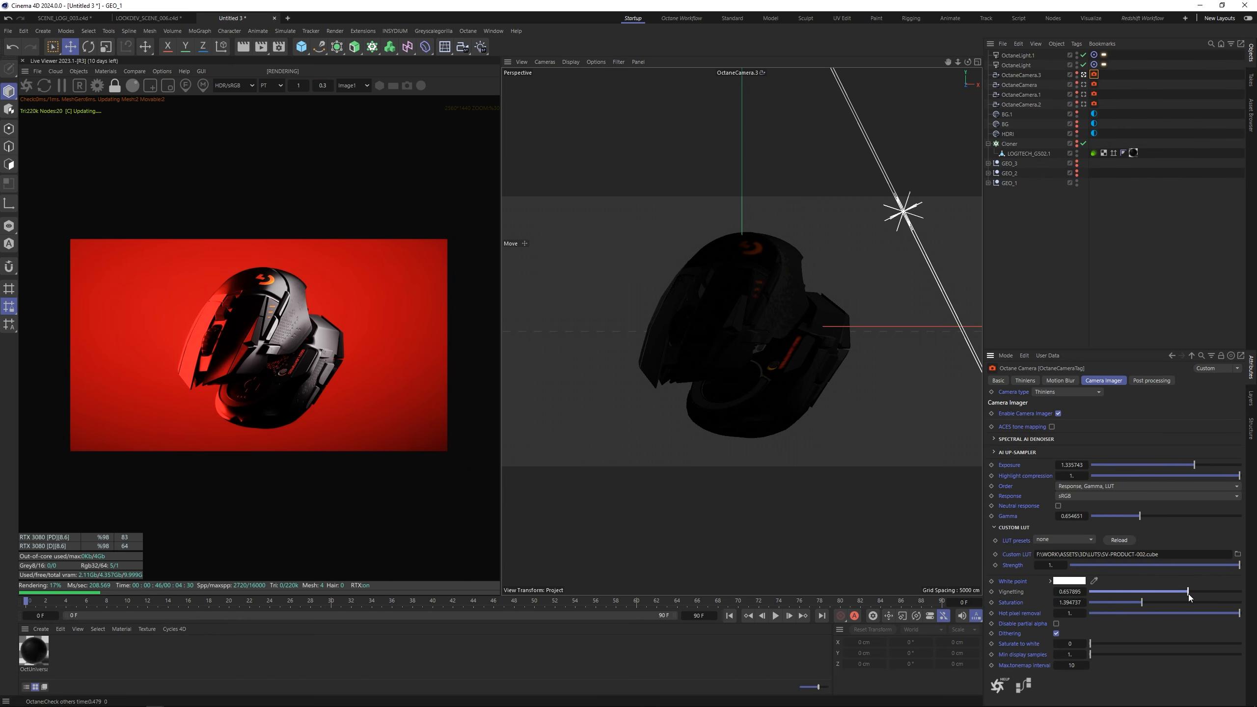
{"action": "left_click_drag", "start_coordinate": [1182, 594], "coordinate": [1064, 604]}
{"action": "left_click", "coordinate": [1164, 329]}
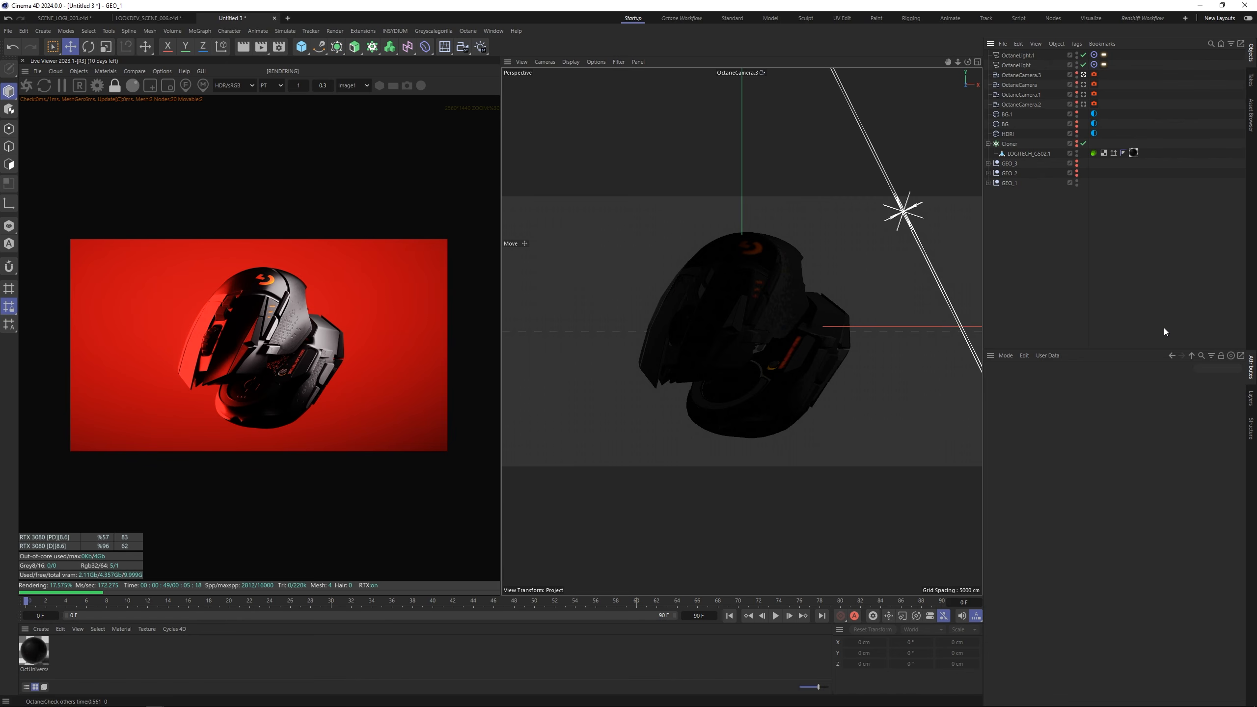
Step: Activate the CLONER take and restart the live render, returning to the object list
{"action": "left_click", "coordinate": [1251, 81]}
{"action": "left_click", "coordinate": [1014, 156]}
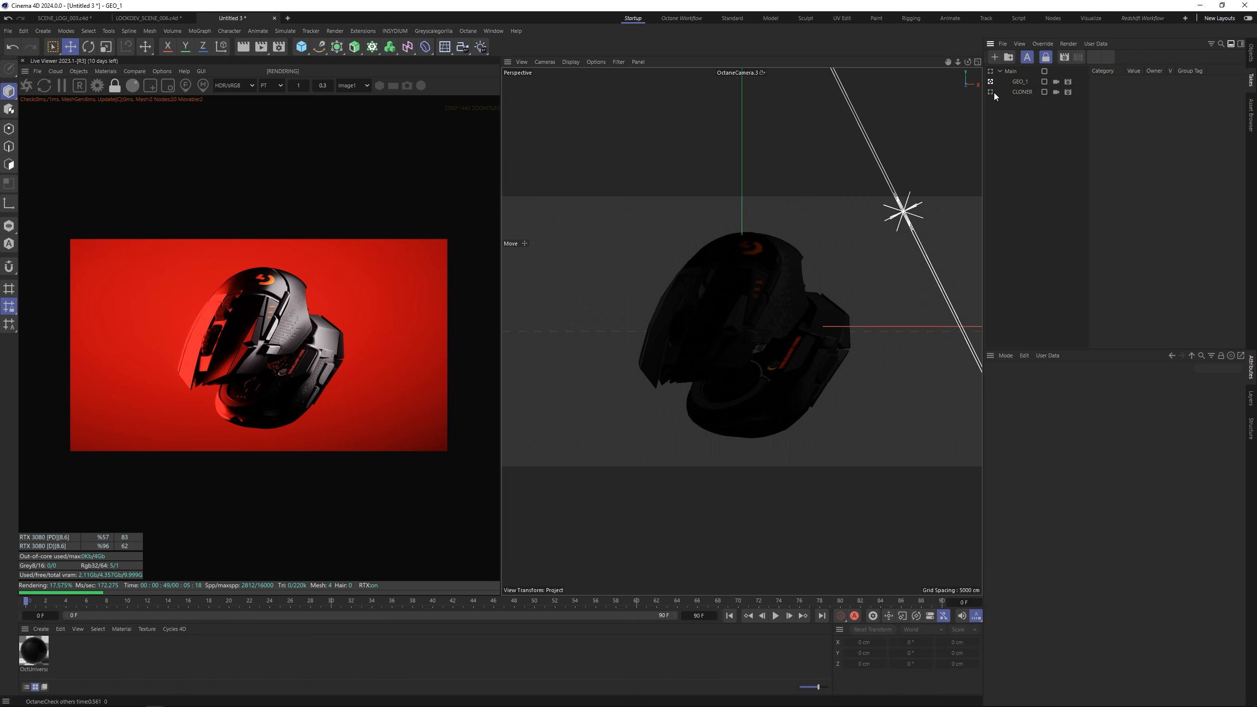
{"action": "left_click", "coordinate": [995, 95]}
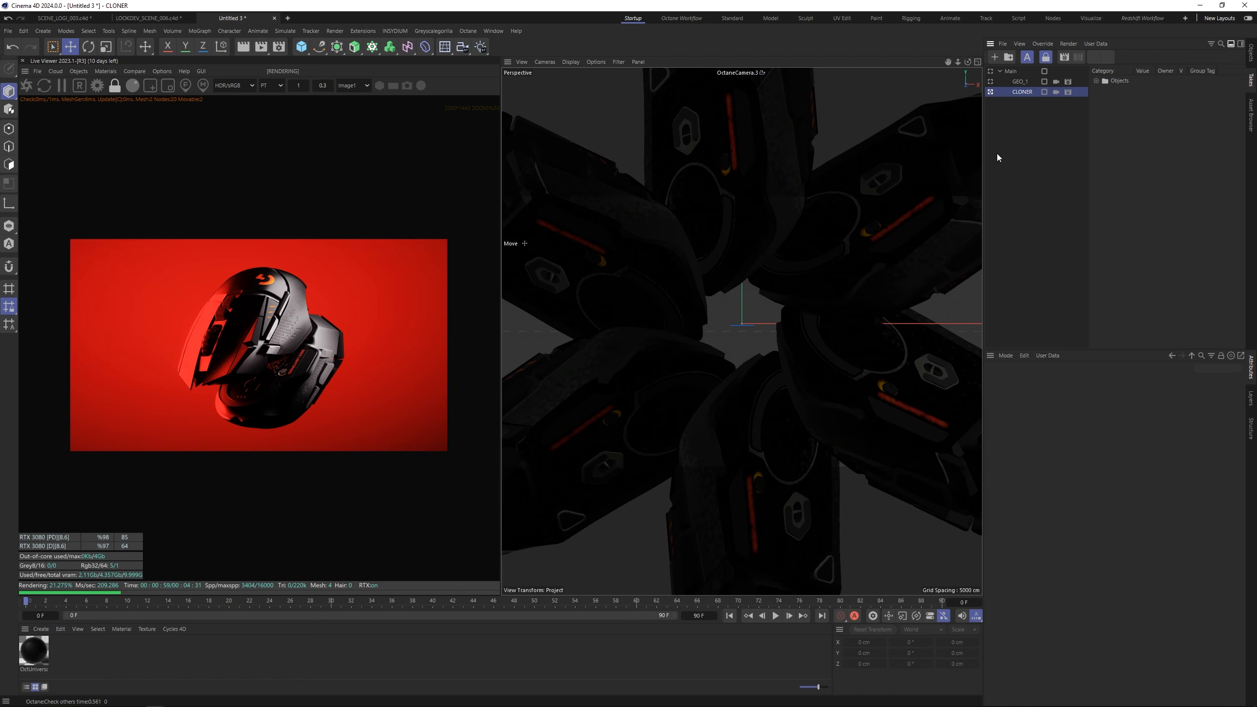
{"action": "left_click", "coordinate": [26, 85]}
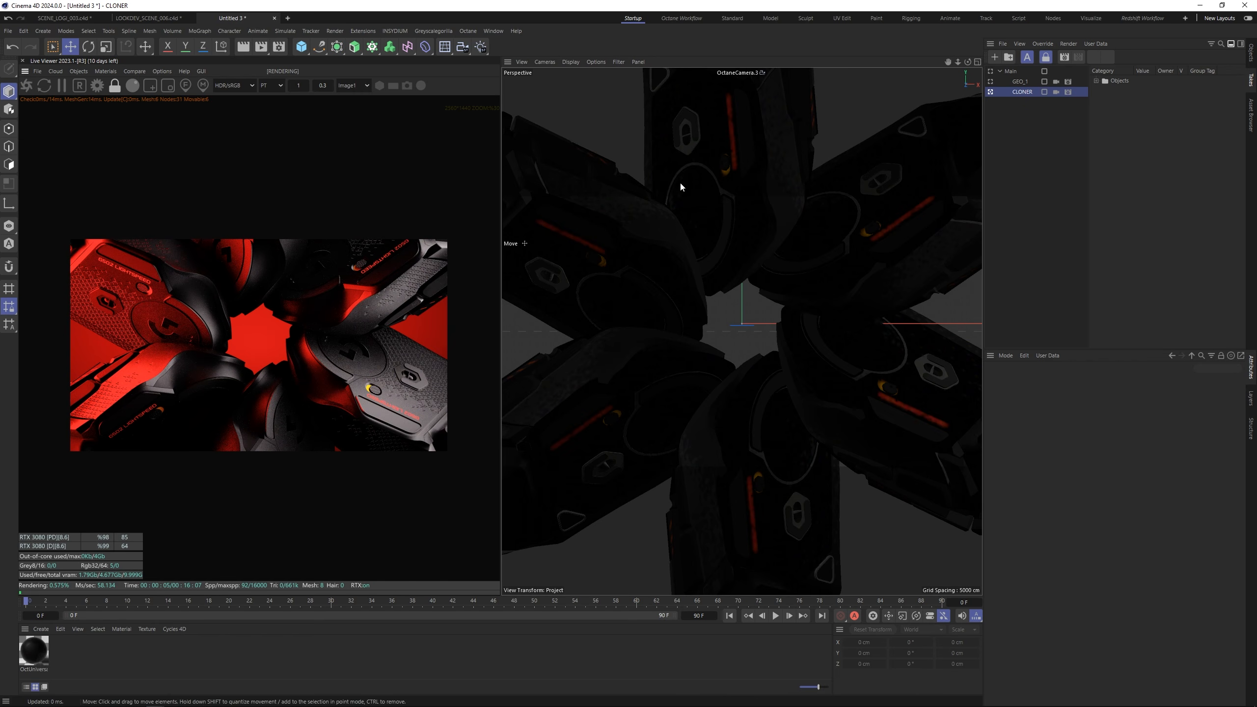
{"action": "left_click", "coordinate": [1252, 55]}
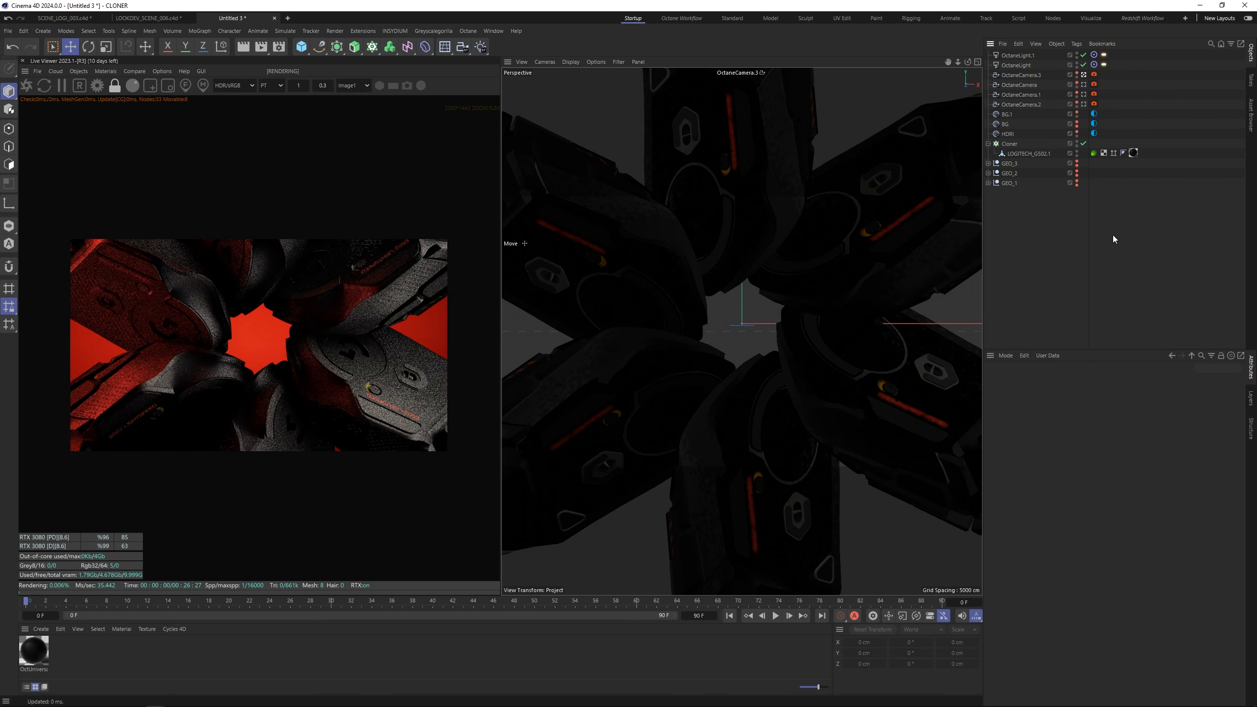